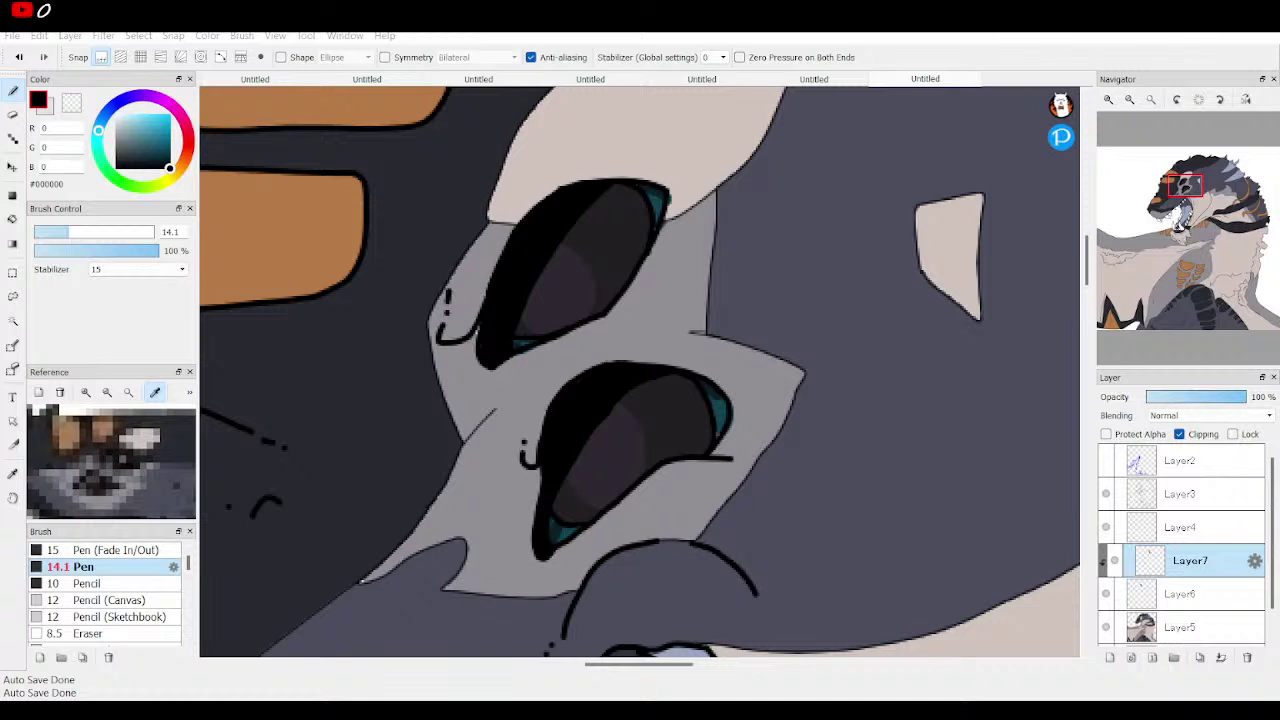
# Lower the opacity of the clipped eye shading layer, Layer7, to 27%
pyautogui.click(1182, 398)
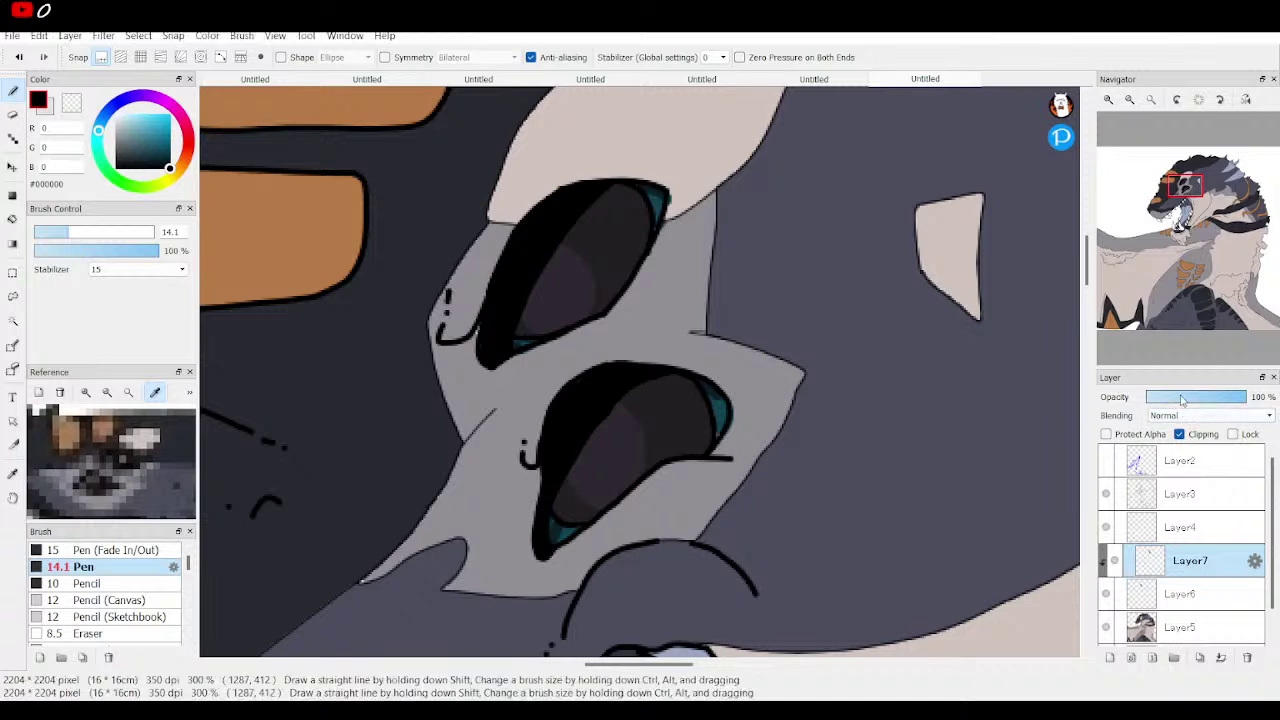
pyautogui.click(1151, 99)
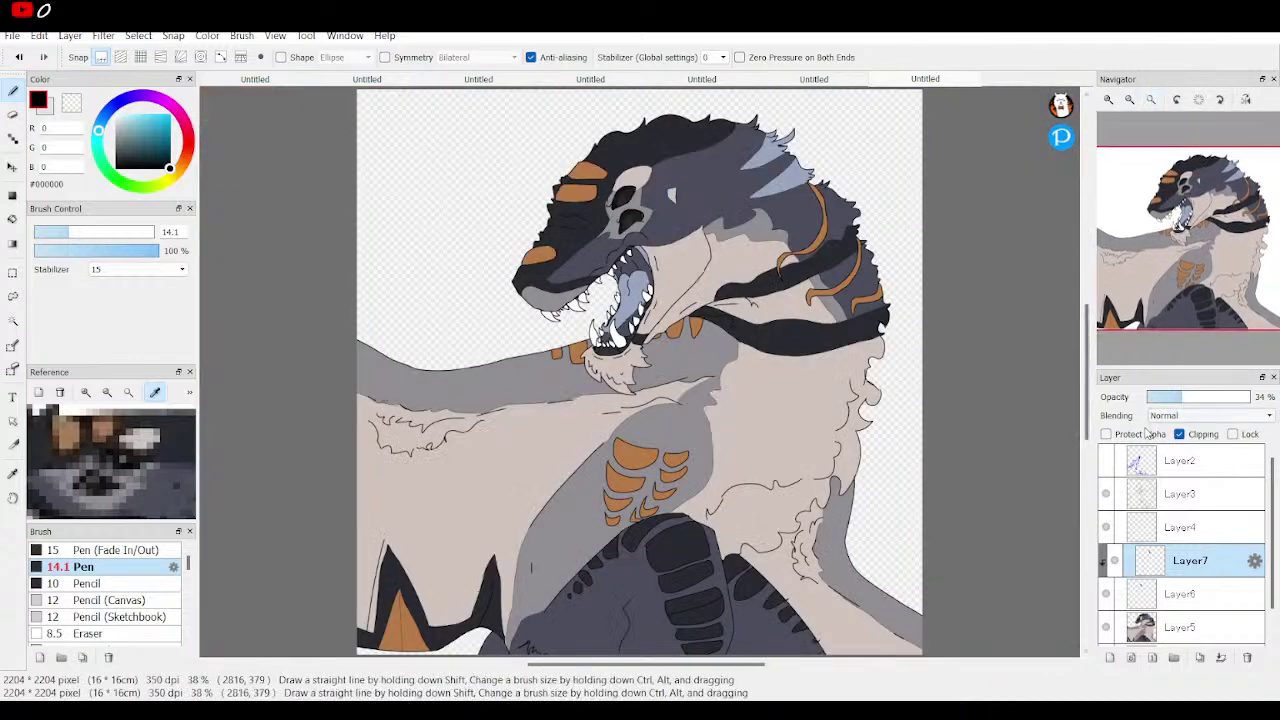
pyautogui.click(1166, 398)
pyautogui.click(1174, 398)
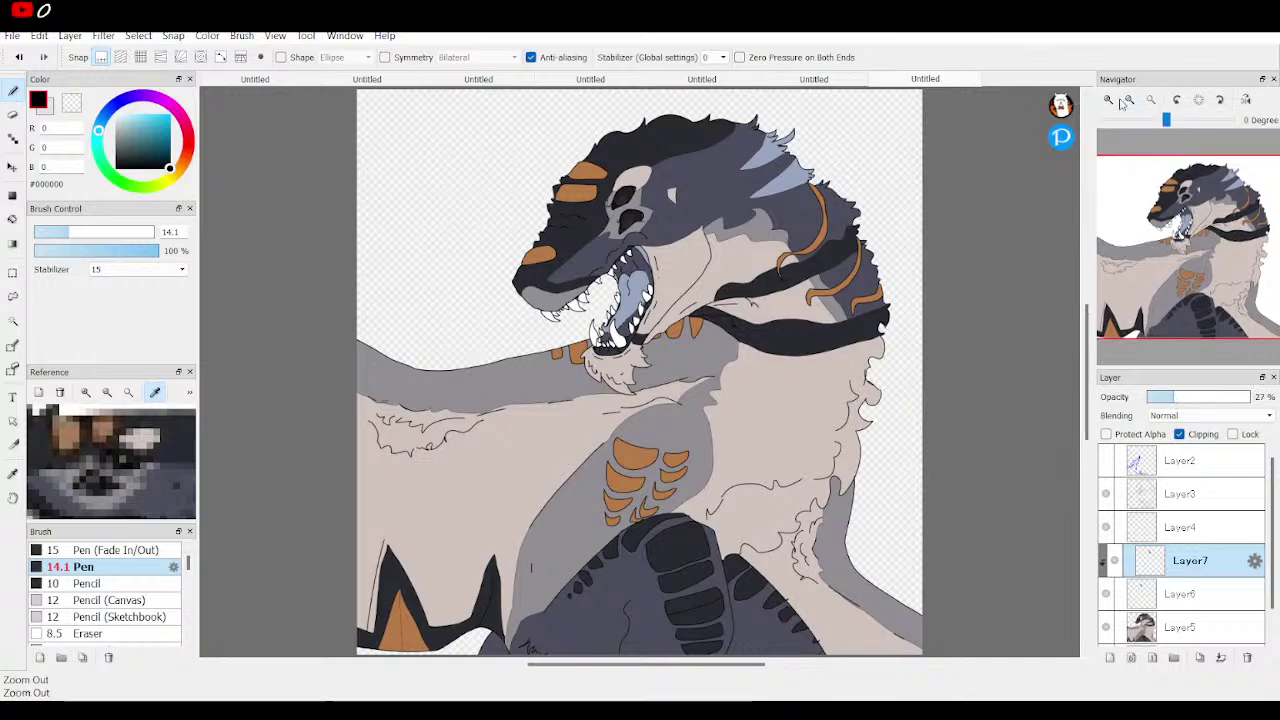
# Merge the eye shading into Layer6 and add a new clipping layer above it
pyautogui.scroll(6, 1199, 233)
pyautogui.moveTo(1199, 233); pyautogui.dragTo(1182, 191)
pyautogui.click(1220, 658)
pyautogui.click(1109, 658)
pyautogui.click(1179, 434)
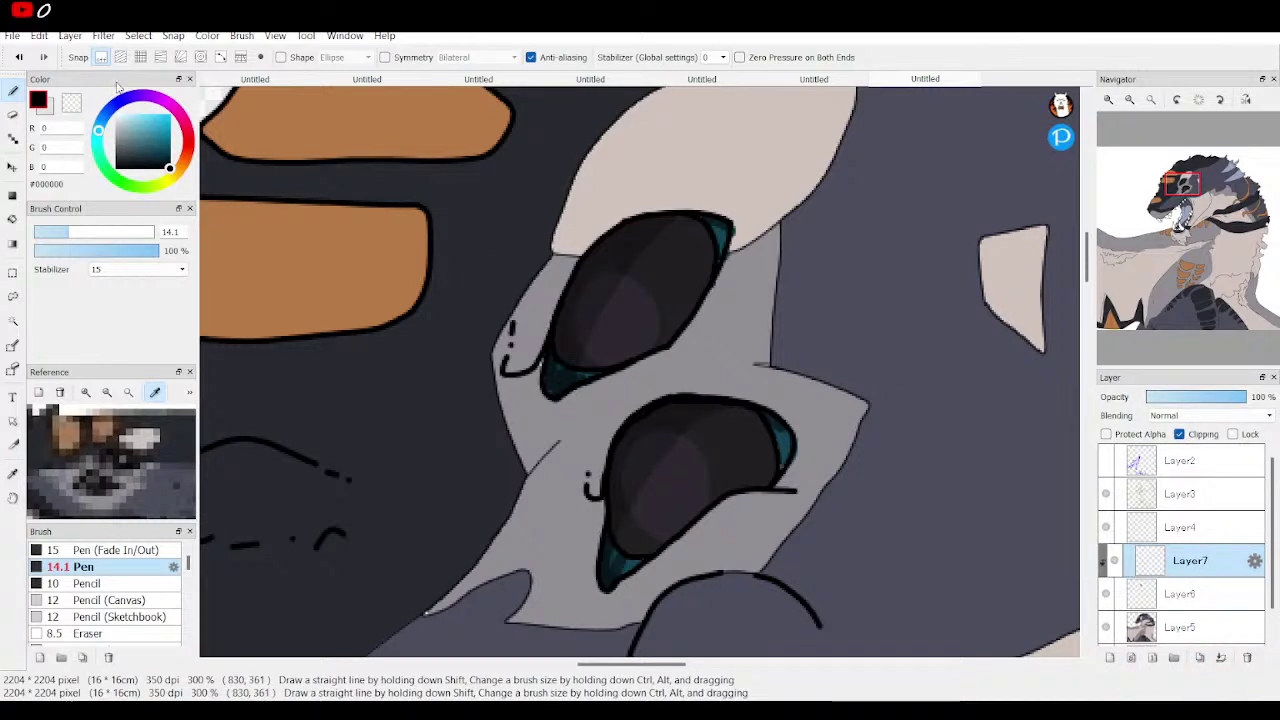
# Set the pen to white at size 3.1 and paint small highlights in the lower teal corners of both eyes
pyautogui.moveTo(128, 137); pyautogui.dragTo(102, 88)
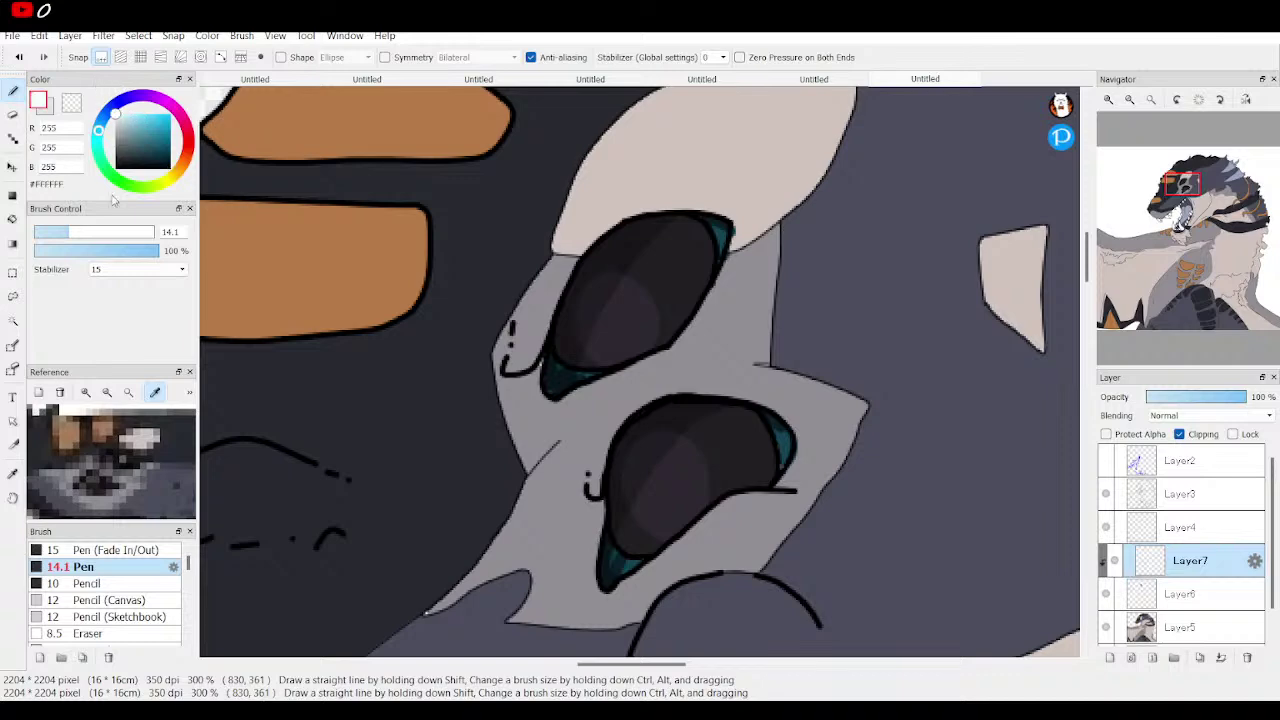
pyautogui.click(42, 236)
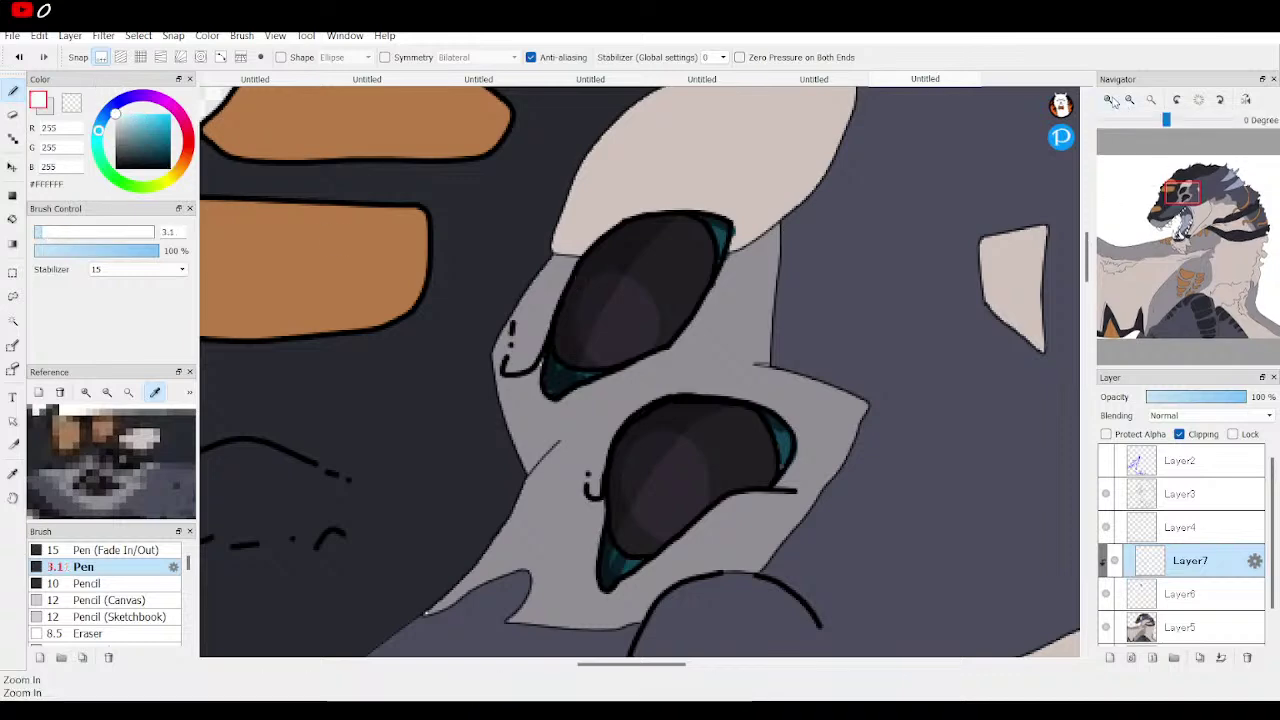
pyautogui.click(1108, 99)
pyautogui.click(1108, 99)
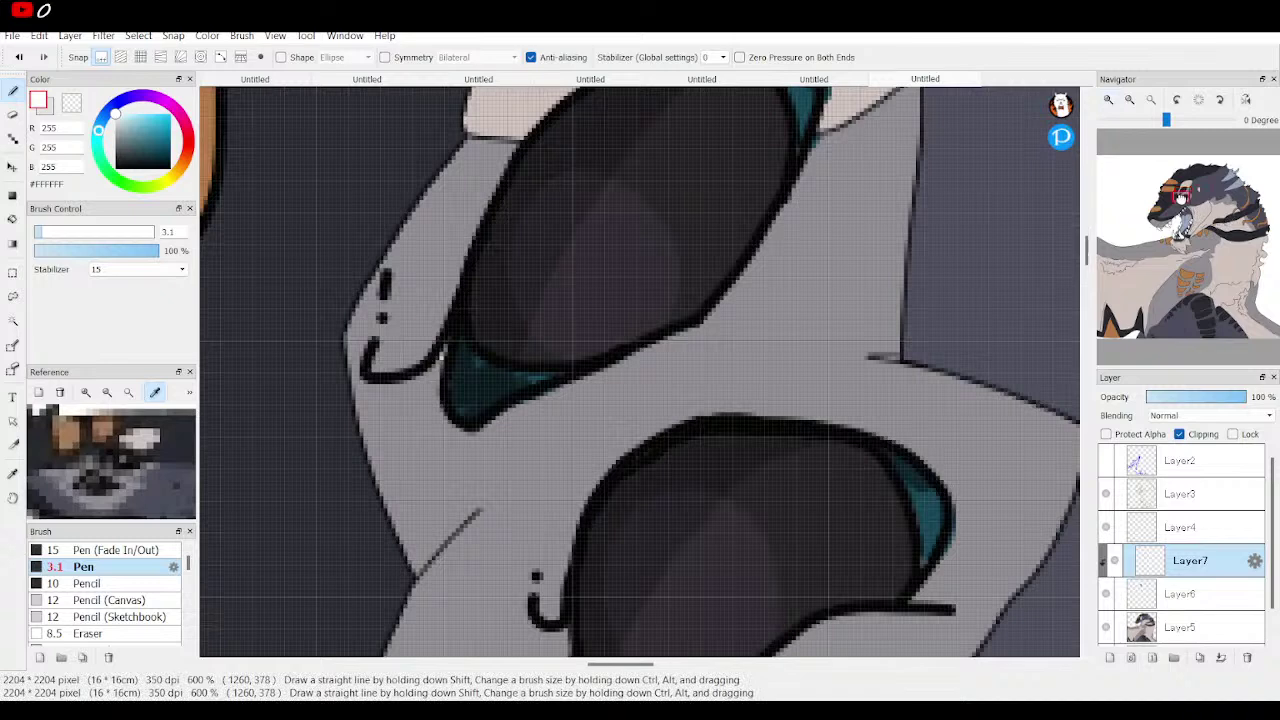
pyautogui.click(1181, 199)
pyautogui.moveTo(683, 508); pyautogui.dragTo(679, 538)
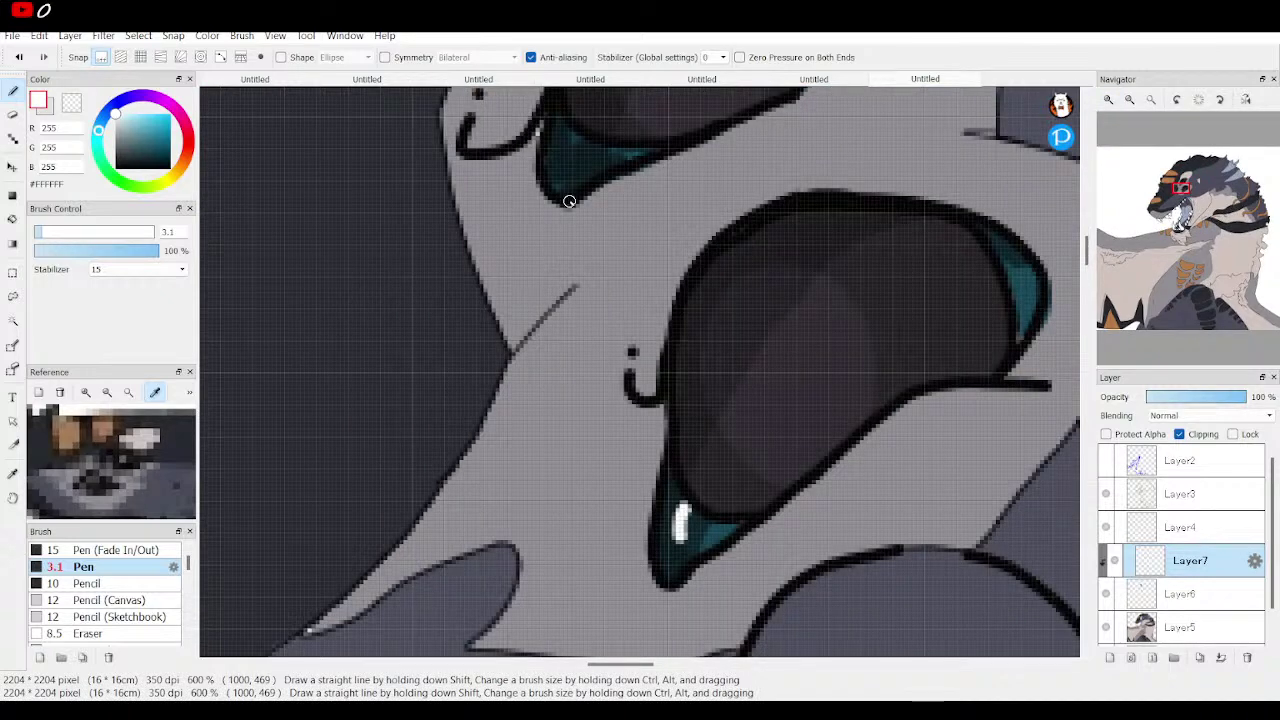
pyautogui.moveTo(574, 146); pyautogui.dragTo(563, 177)
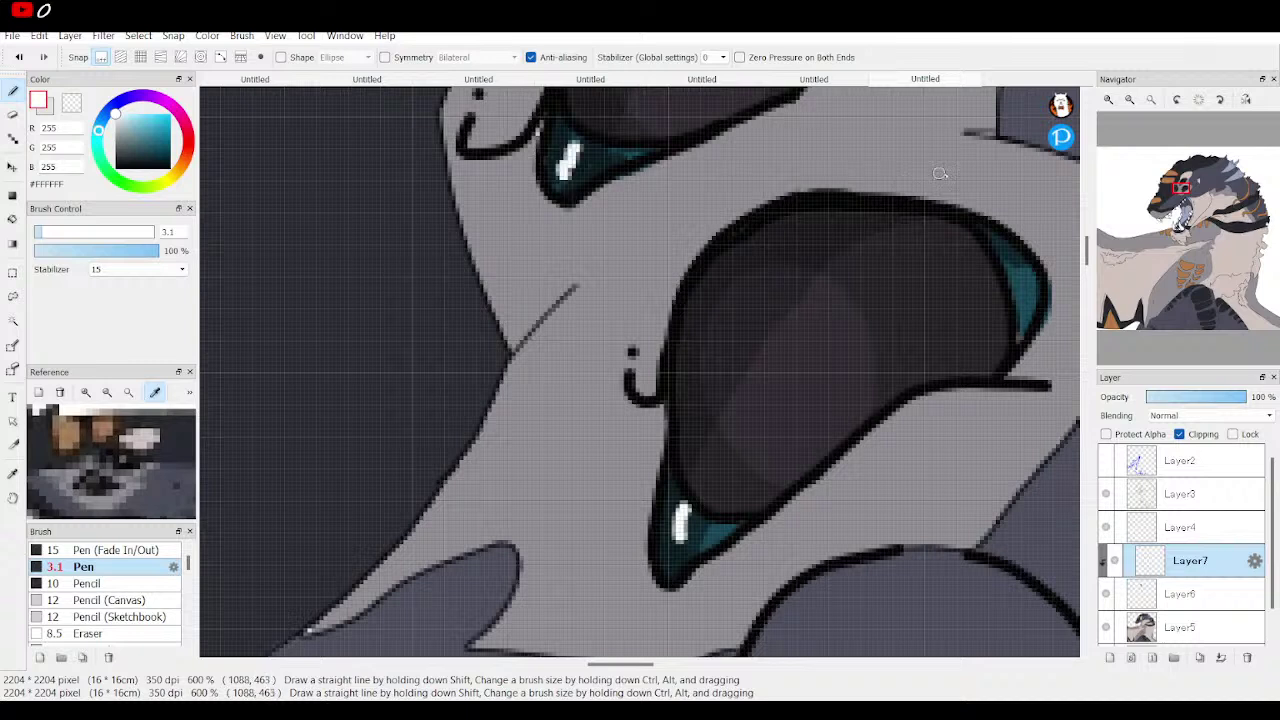
pyautogui.click(669, 562)
# Paint short white highlight strokes along the dark front edges of both eyes, and merge the highlight layer into Layer6
pyautogui.moveTo(778, 251); pyautogui.dragTo(686, 488)
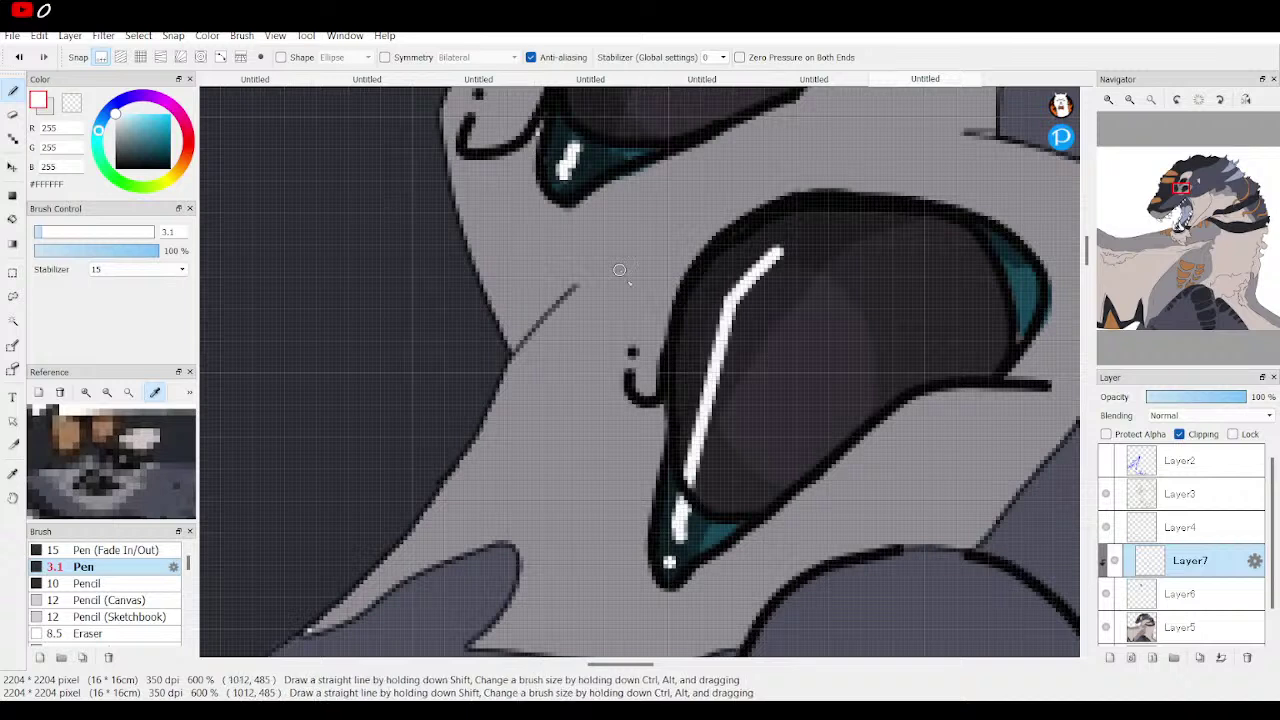
pyautogui.click(18, 57)
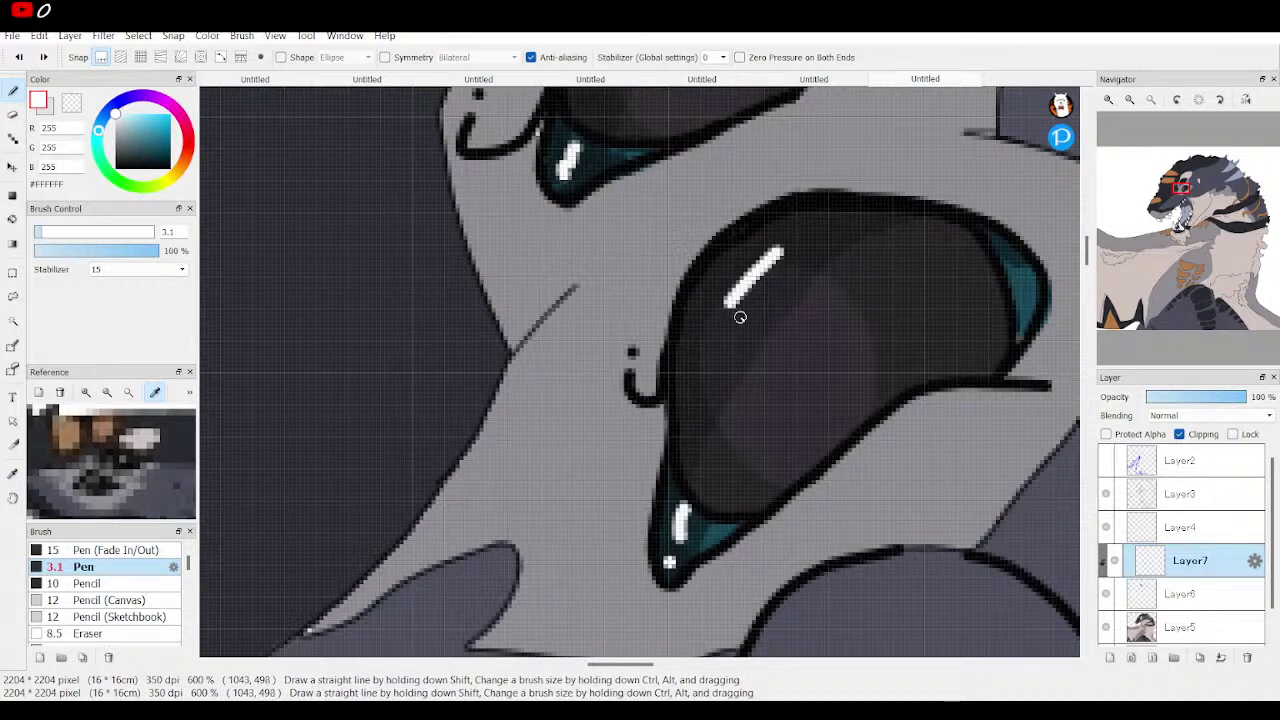
pyautogui.moveTo(714, 327); pyautogui.dragTo(705, 355)
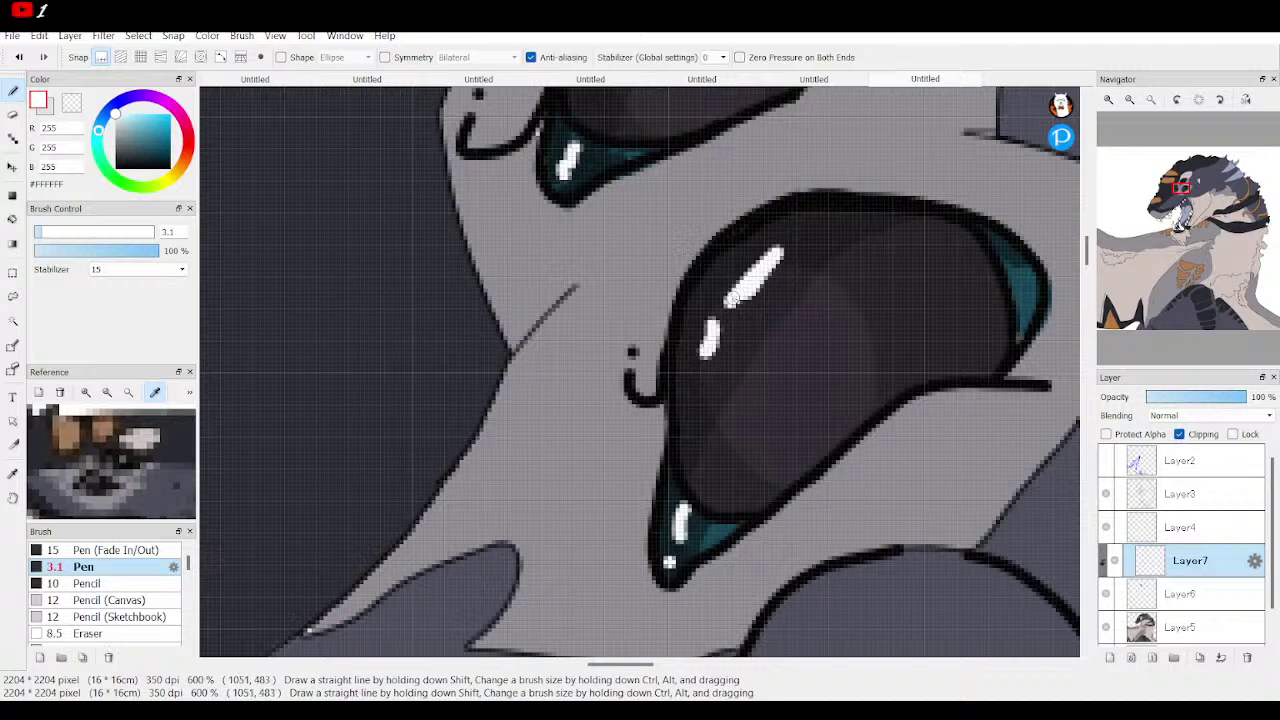
pyautogui.moveTo(1268, 130)
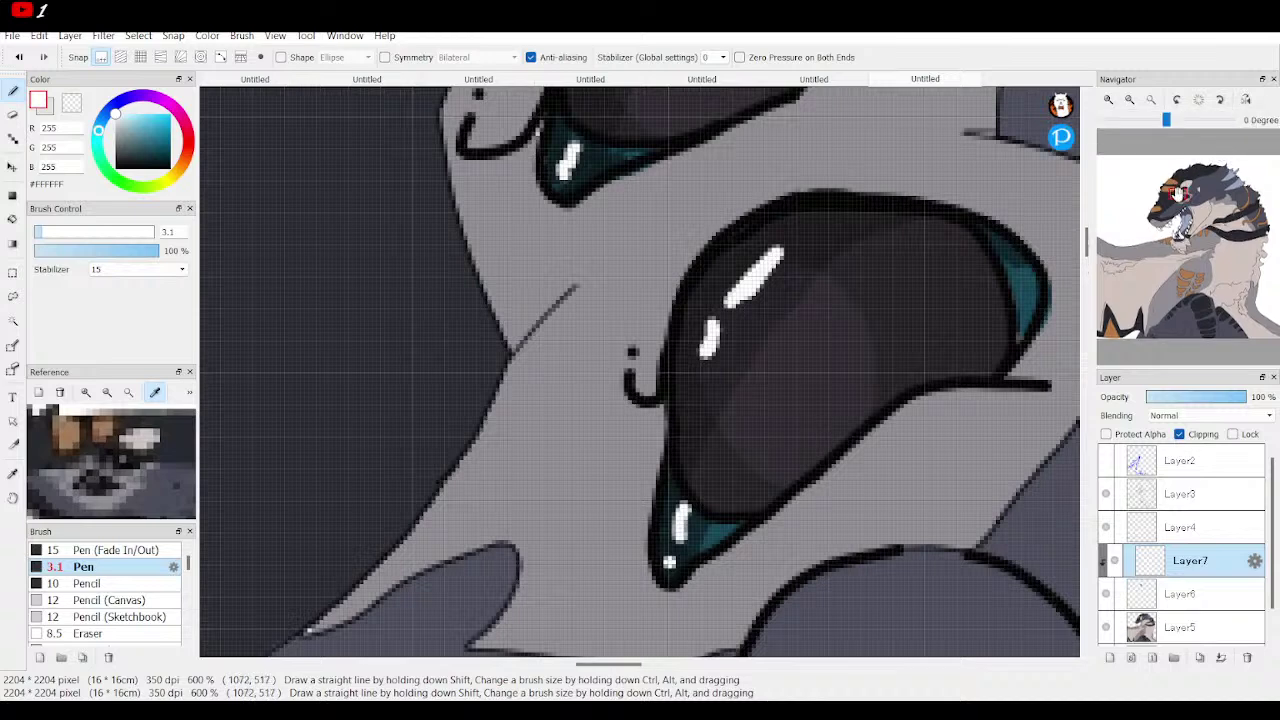
pyautogui.click(1182, 191)
pyautogui.moveTo(406, 295); pyautogui.dragTo(459, 189)
pyautogui.click(470, 172)
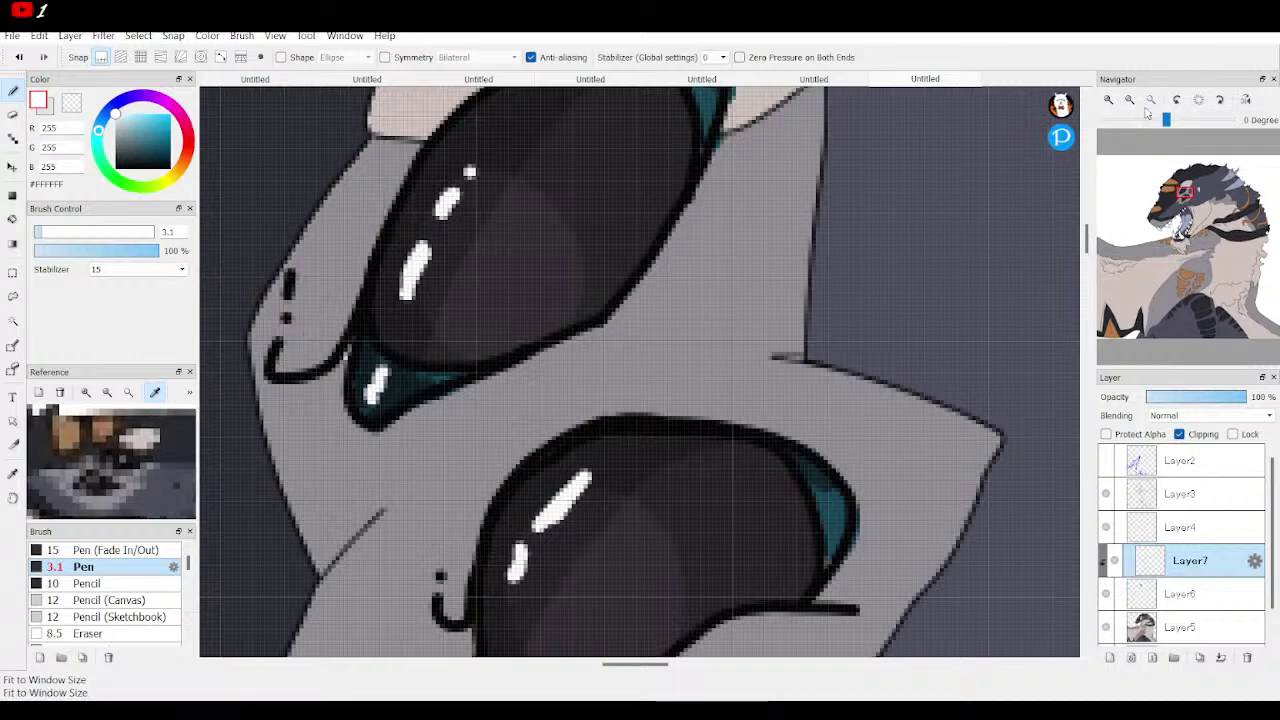
pyautogui.click(1151, 99)
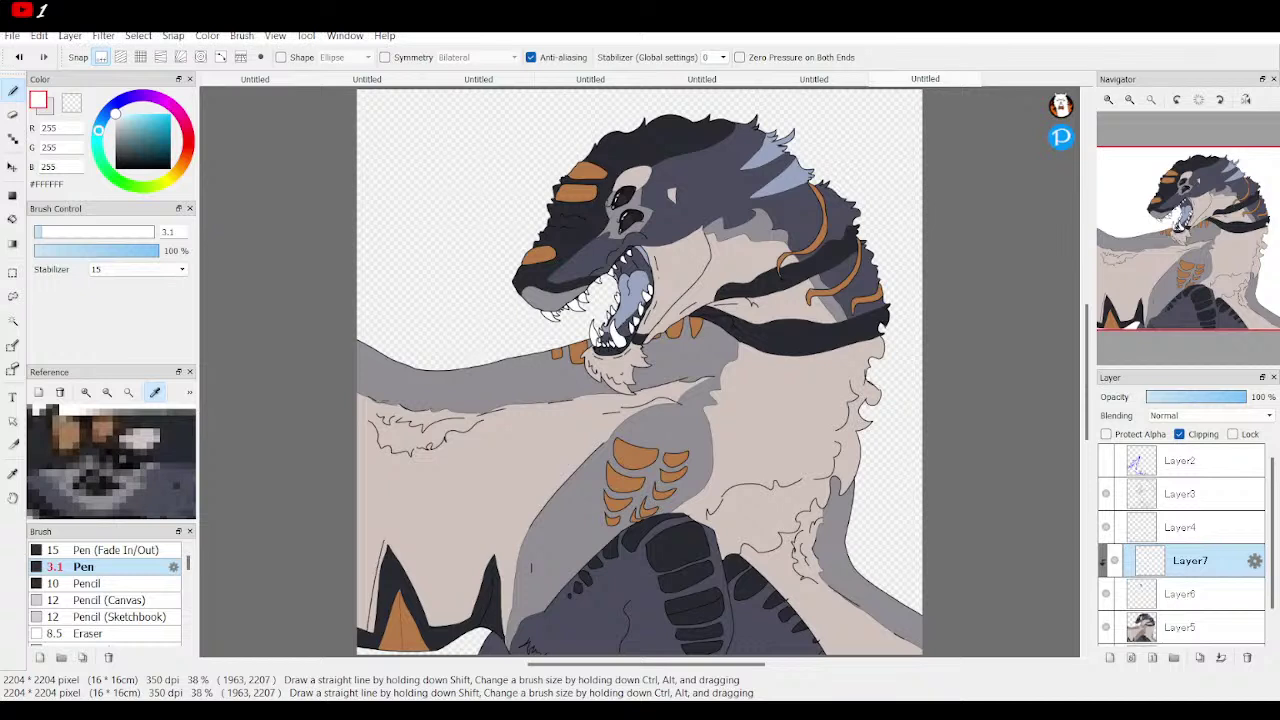
pyautogui.click(1220, 657)
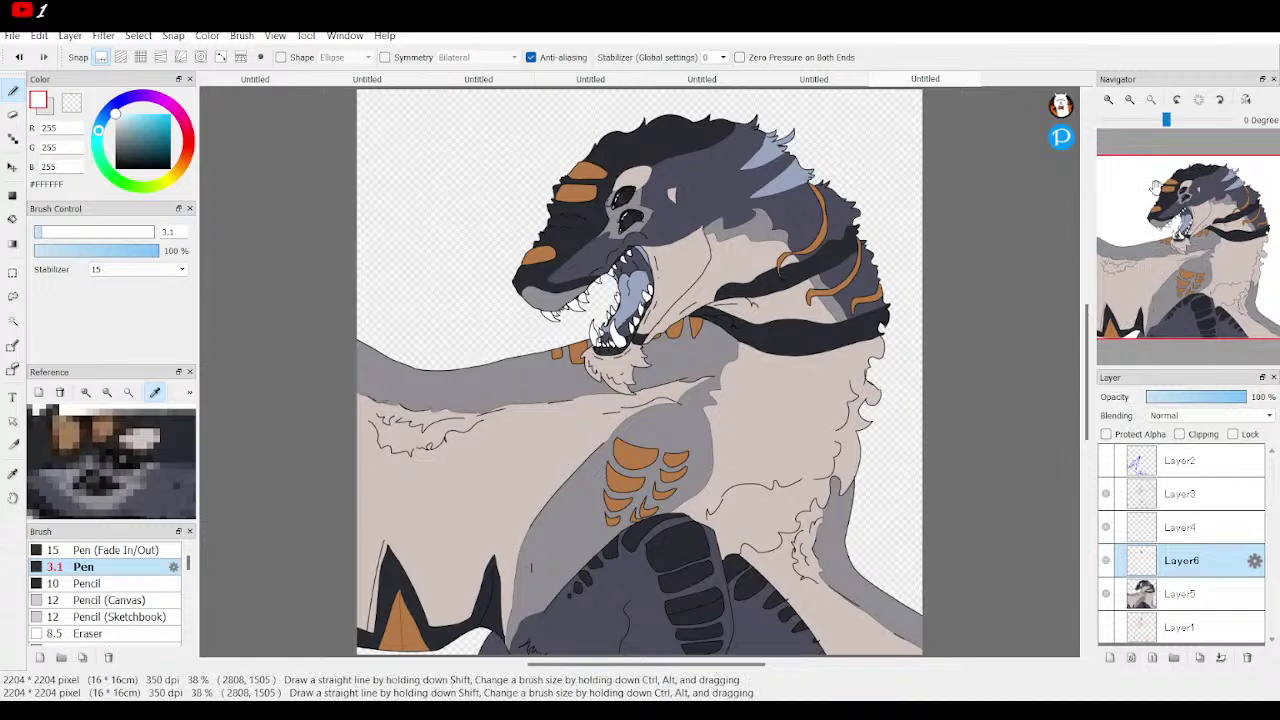
# Pick a darker grey-blue, RGB 107, 120, 144, as the pen colour for shading the tongue
pyautogui.click(1108, 100)
pyautogui.click(1108, 100)
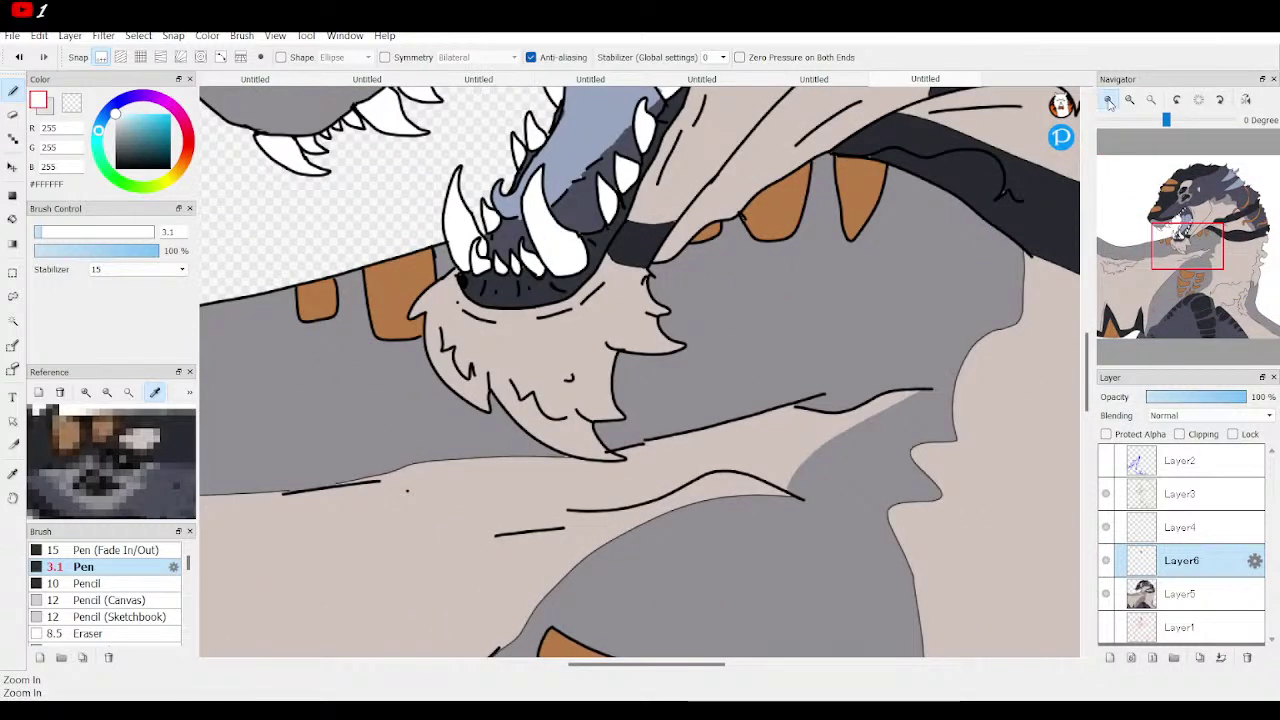
pyautogui.click(1108, 100)
pyautogui.moveTo(1201, 245); pyautogui.dragTo(1186, 222)
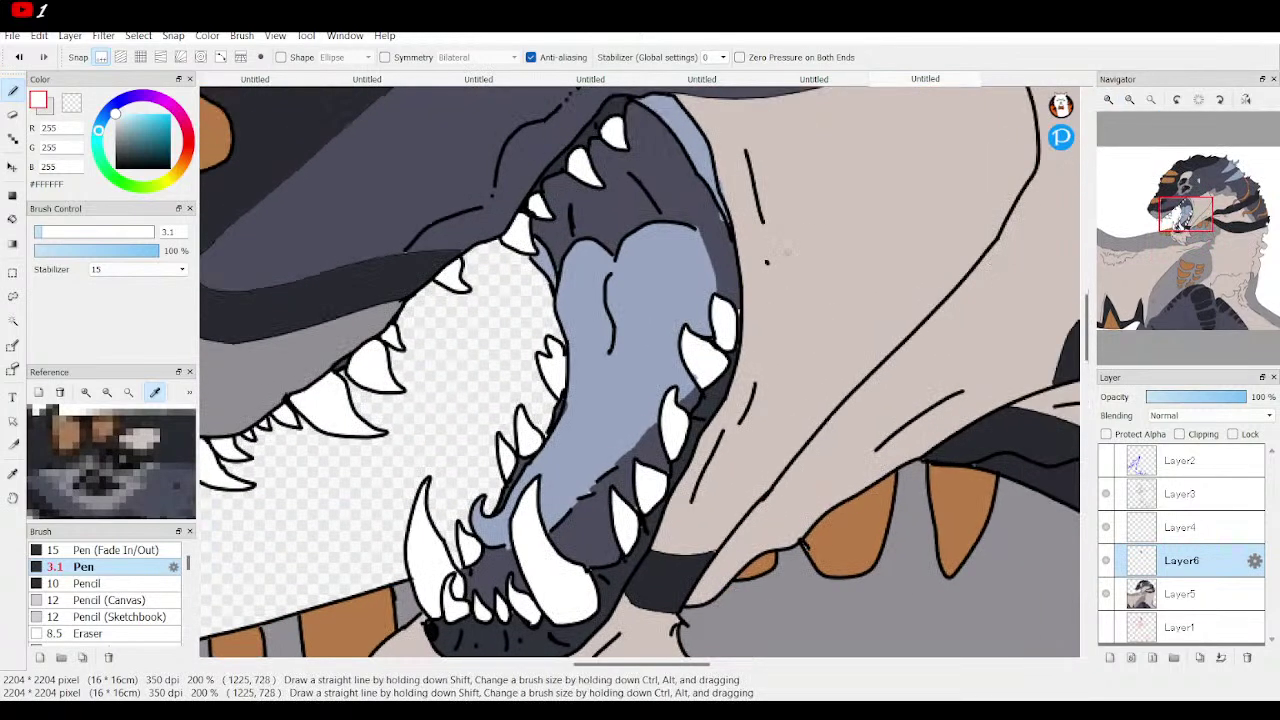
pyautogui.rightClick(676, 270)
pyautogui.keyDown('alt'); pyautogui.click(727, 255); pyautogui.keyUp('alt')
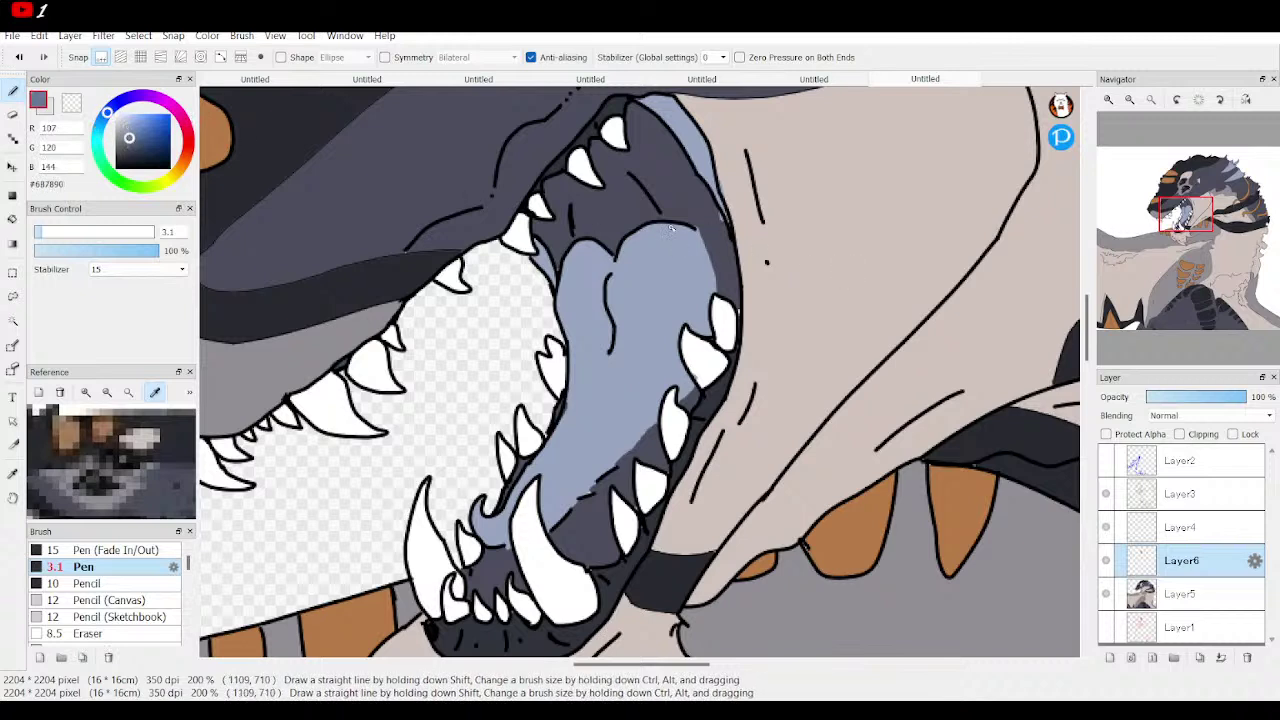
# Try a shading stroke down the tongue, undo it, and add a new layer directly above Layer5
pyautogui.moveTo(668, 228); pyautogui.dragTo(687, 322)
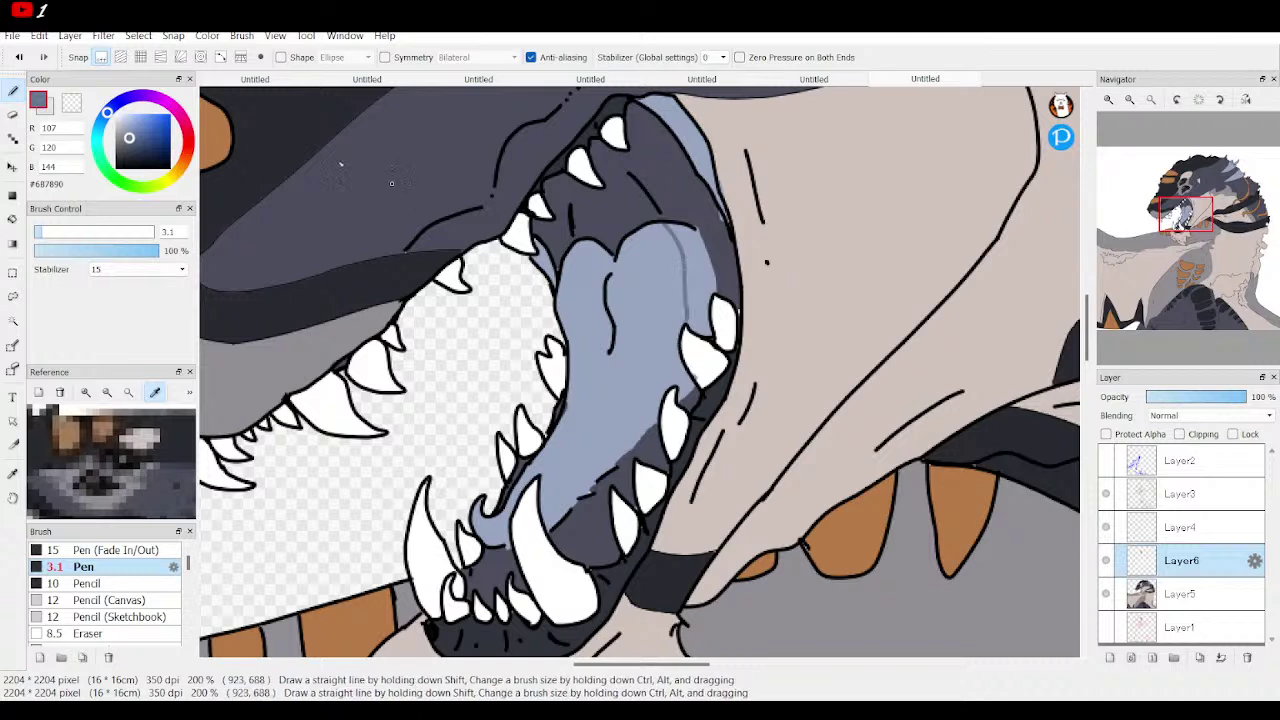
pyautogui.click(19, 57)
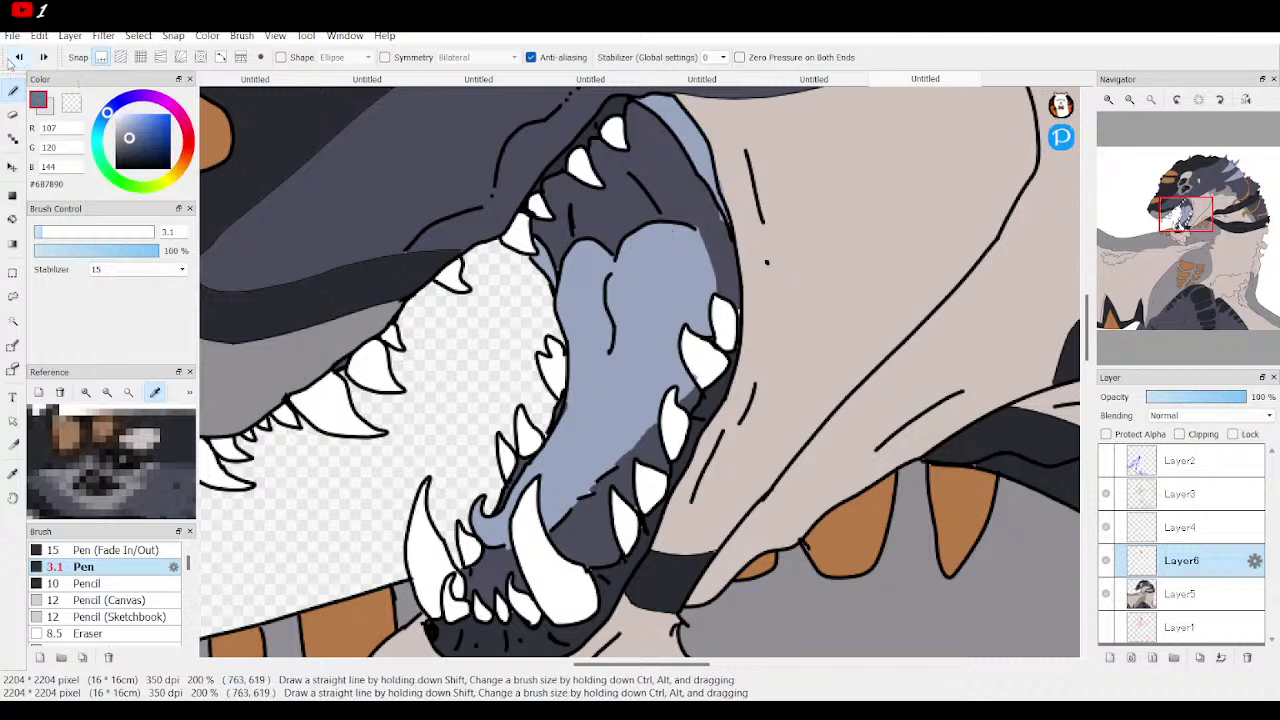
pyautogui.click(1214, 595)
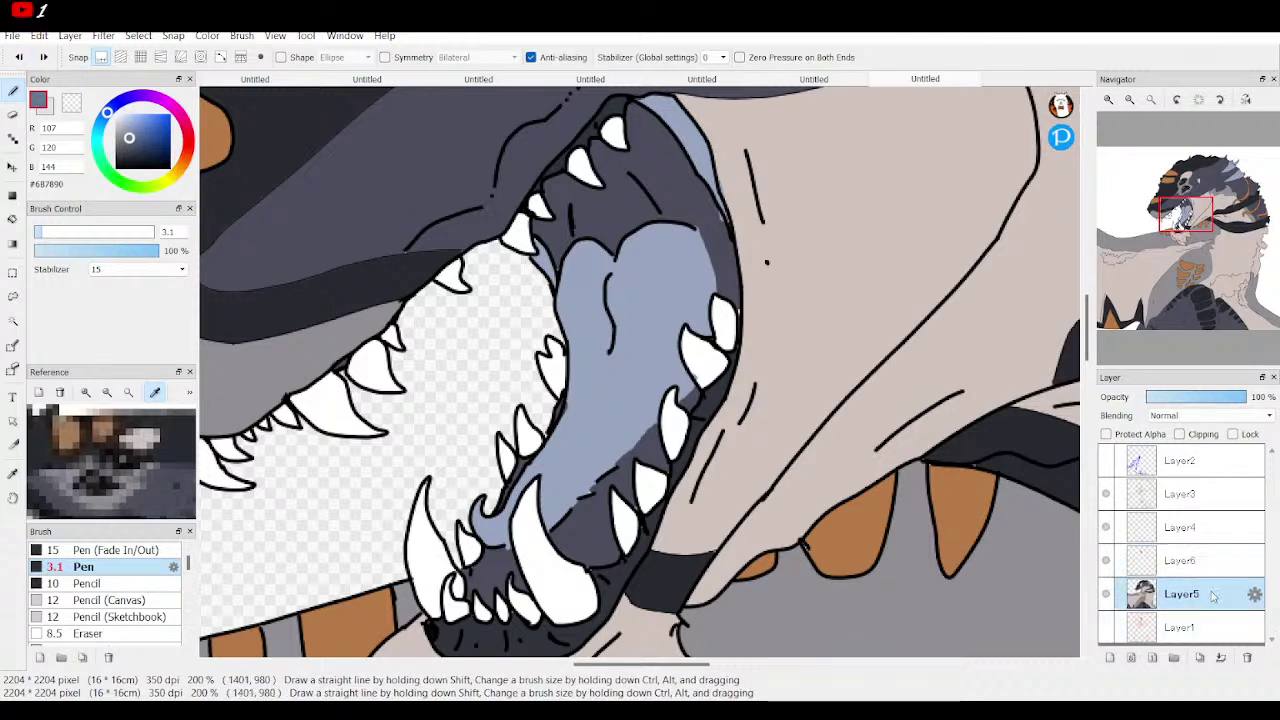
pyautogui.click(1109, 657)
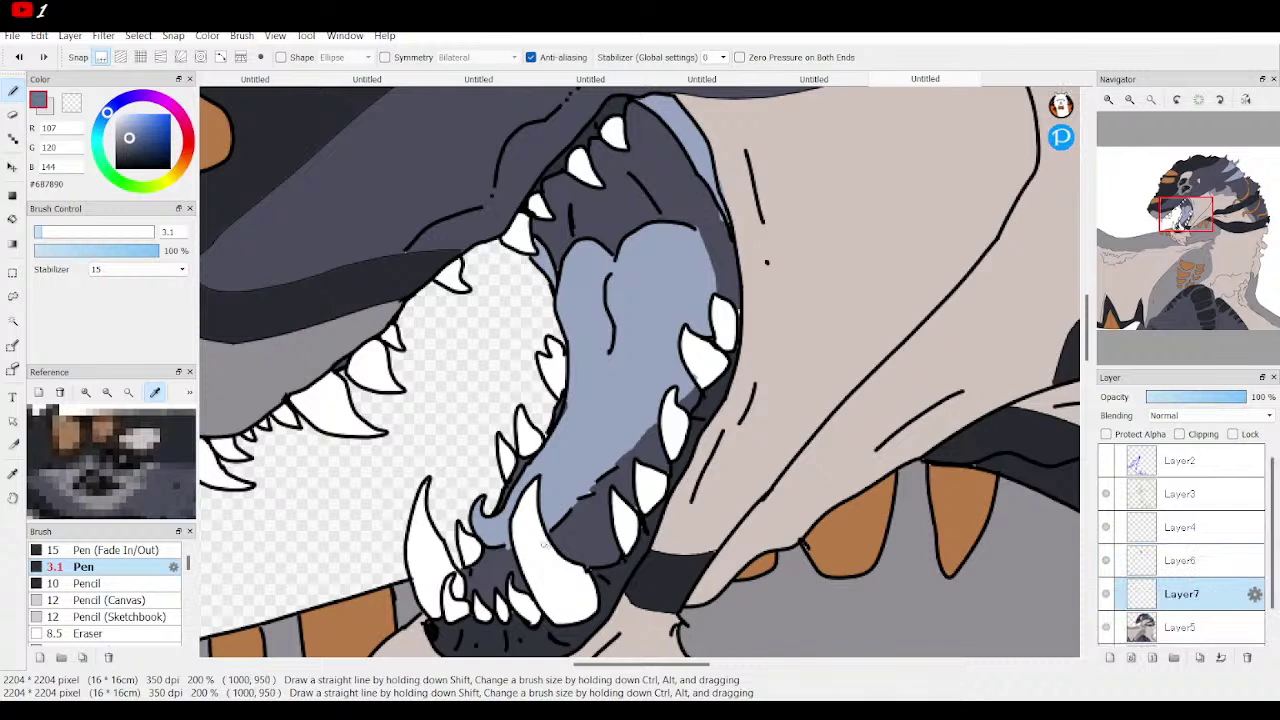
# Draw a shadow boundary along the tongue beside the cheek-side teeth and bucket fill the enclosed area with the grey-blue
pyautogui.moveTo(553, 516)
pyautogui.mouseDown()
pyautogui.moveTo(646, 404)
pyautogui.moveTo(677, 322)
pyautogui.moveTo(676, 260)
pyautogui.moveTo(641, 220)
pyautogui.mouseUp()
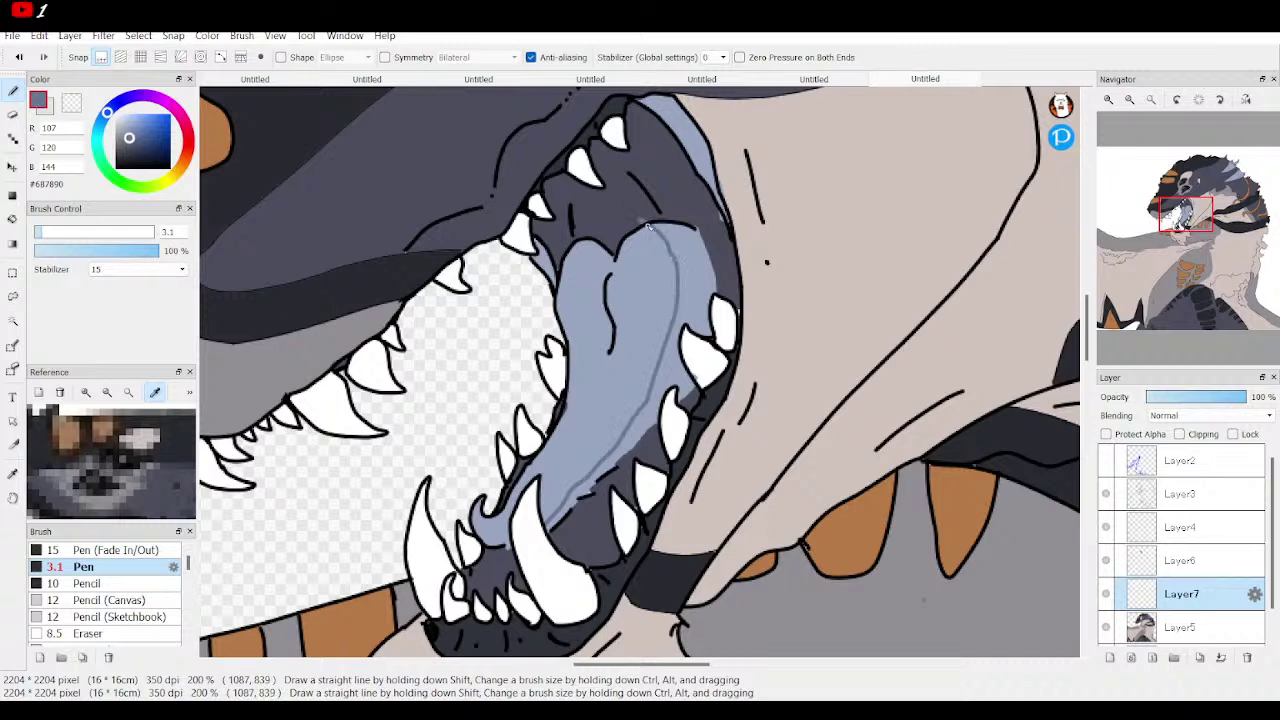
pyautogui.click(13, 113)
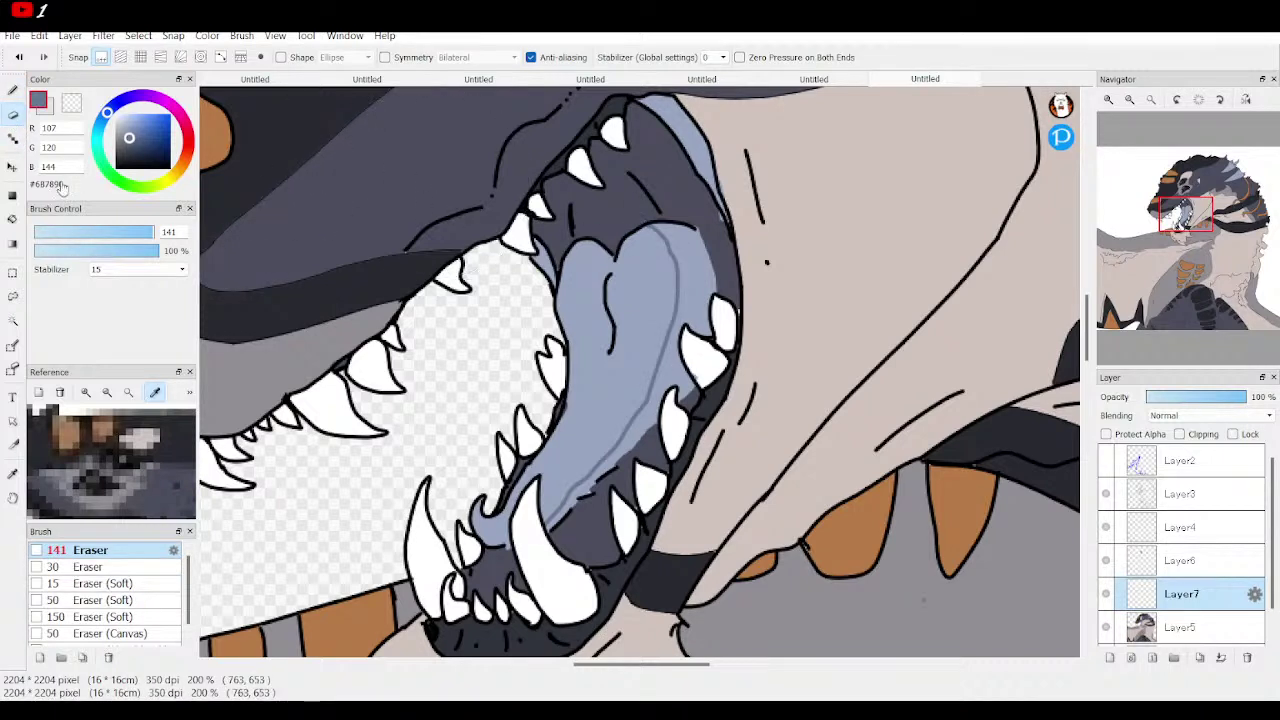
pyautogui.click(13, 195)
pyautogui.click(13, 220)
pyautogui.click(690, 286)
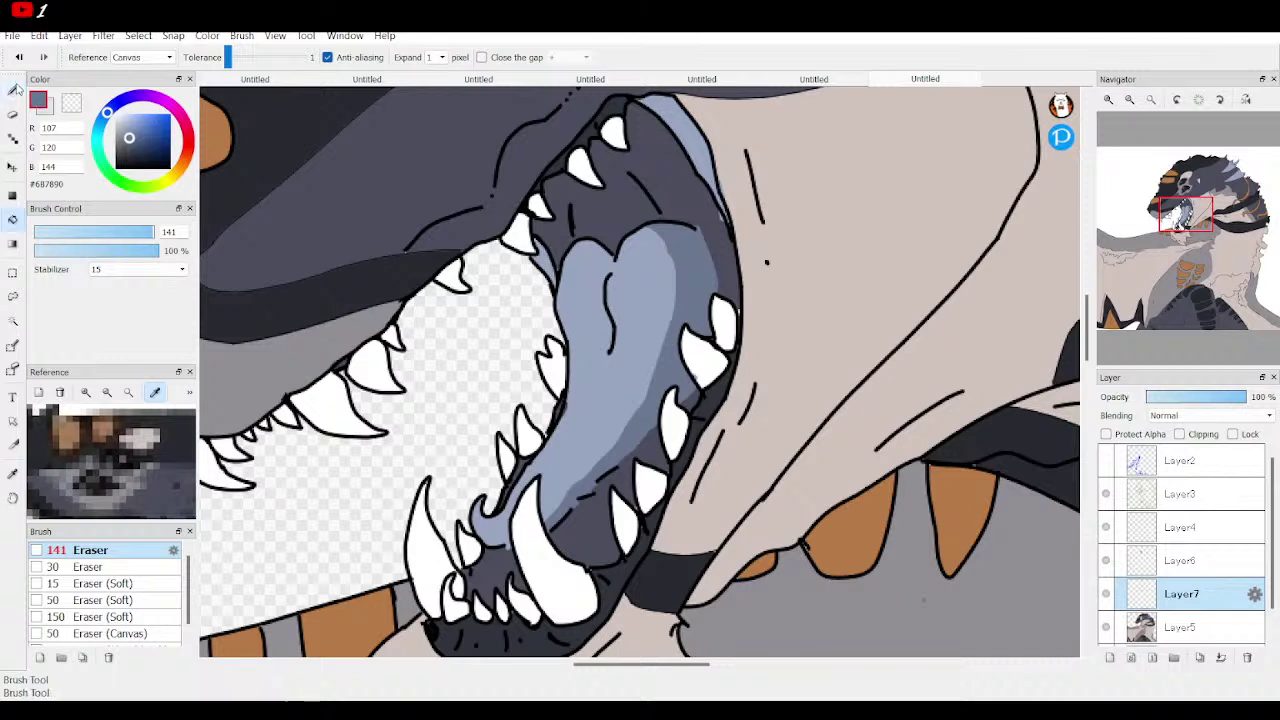
# Outline highlight shapes on both halves and the middle of the tongue in light blue, RGB 211, 220, 237
pyautogui.click(13, 90)
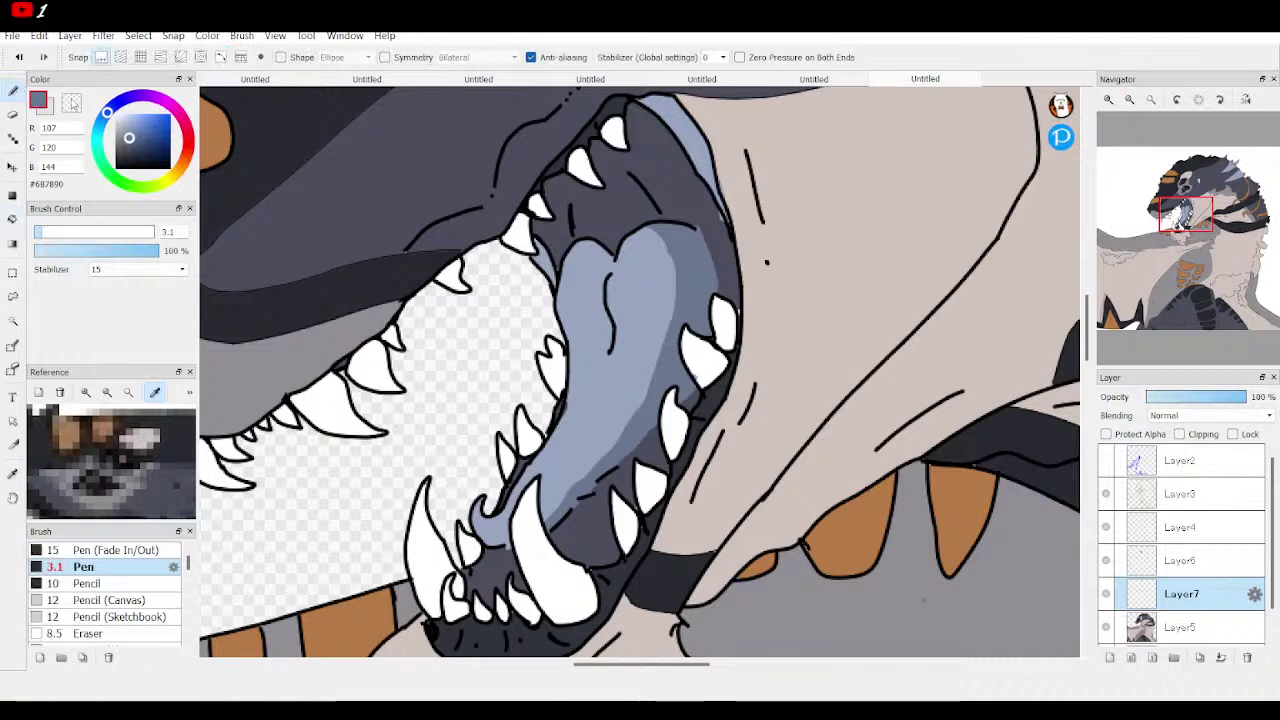
pyautogui.rightClick(629, 254)
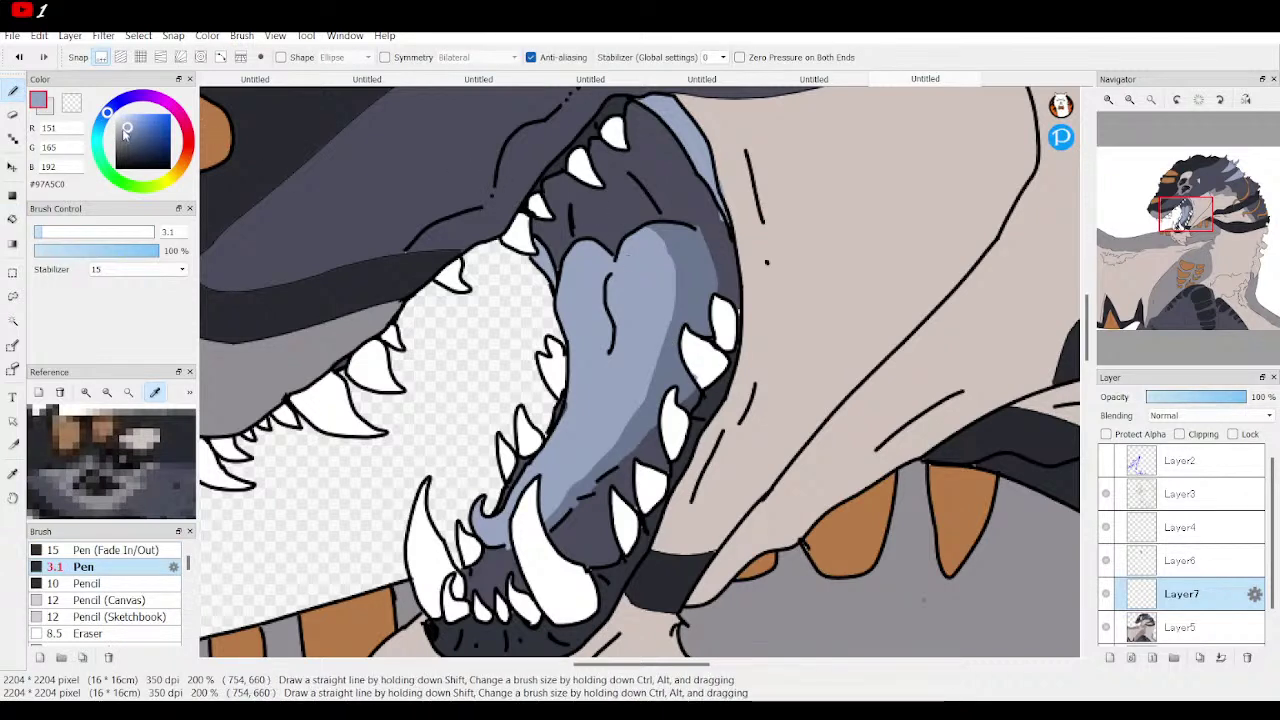
pyautogui.click(121, 119)
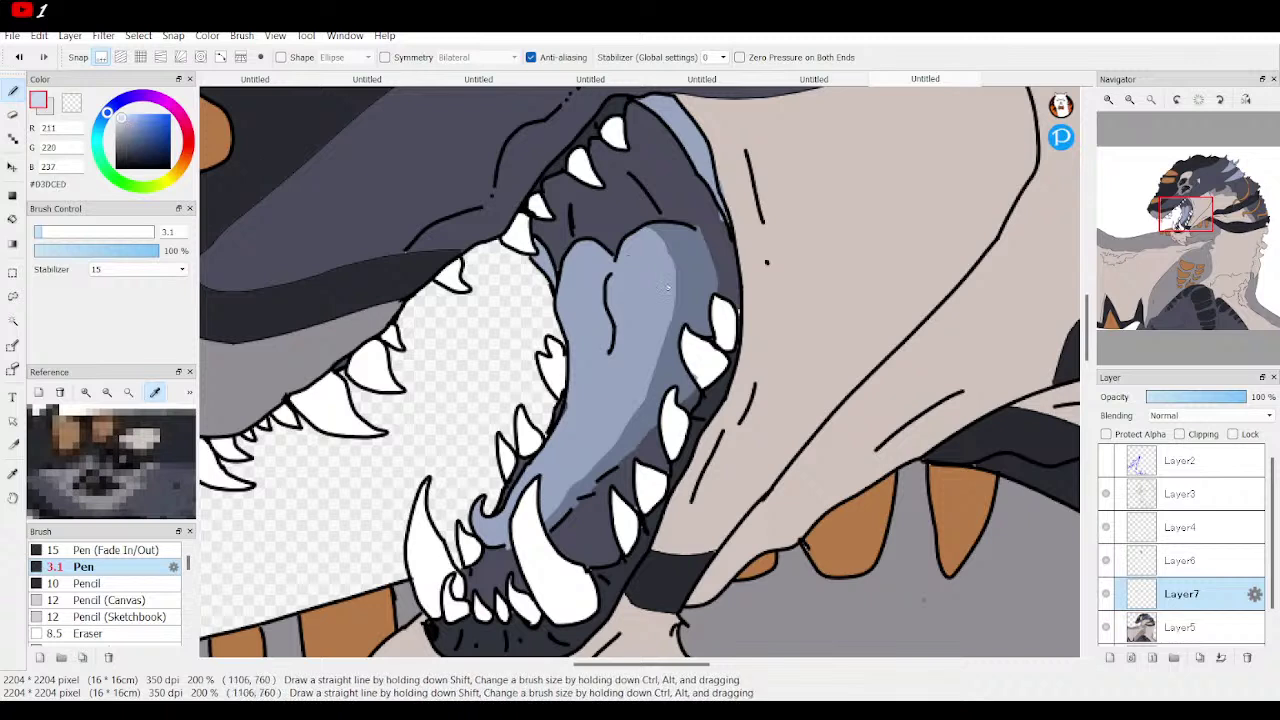
pyautogui.moveTo(640, 233)
pyautogui.mouseDown()
pyautogui.moveTo(641, 335)
pyautogui.moveTo(614, 268)
pyautogui.moveTo(588, 294)
pyautogui.moveTo(597, 367)
pyautogui.mouseUp()
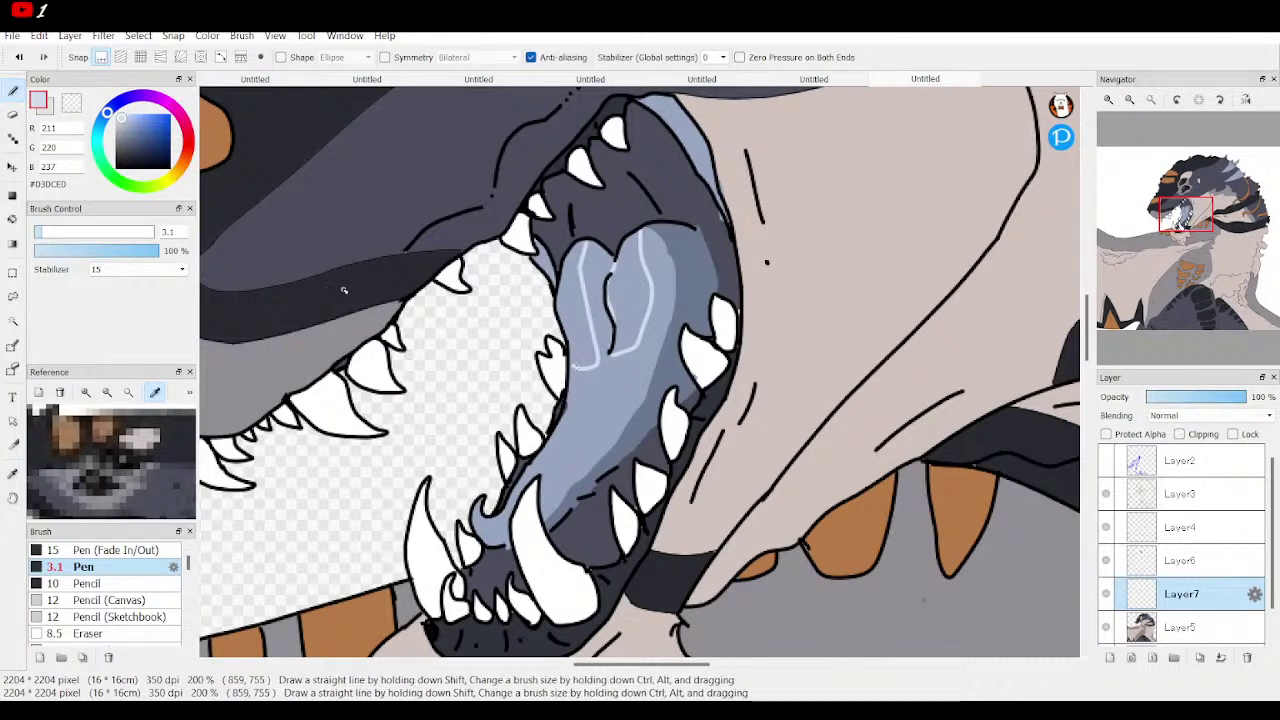
pyautogui.hotkey('ctrl', 'z')
pyautogui.moveTo(580, 264)
pyautogui.mouseDown()
pyautogui.moveTo(591, 357)
pyautogui.moveTo(547, 457)
pyautogui.mouseUp()
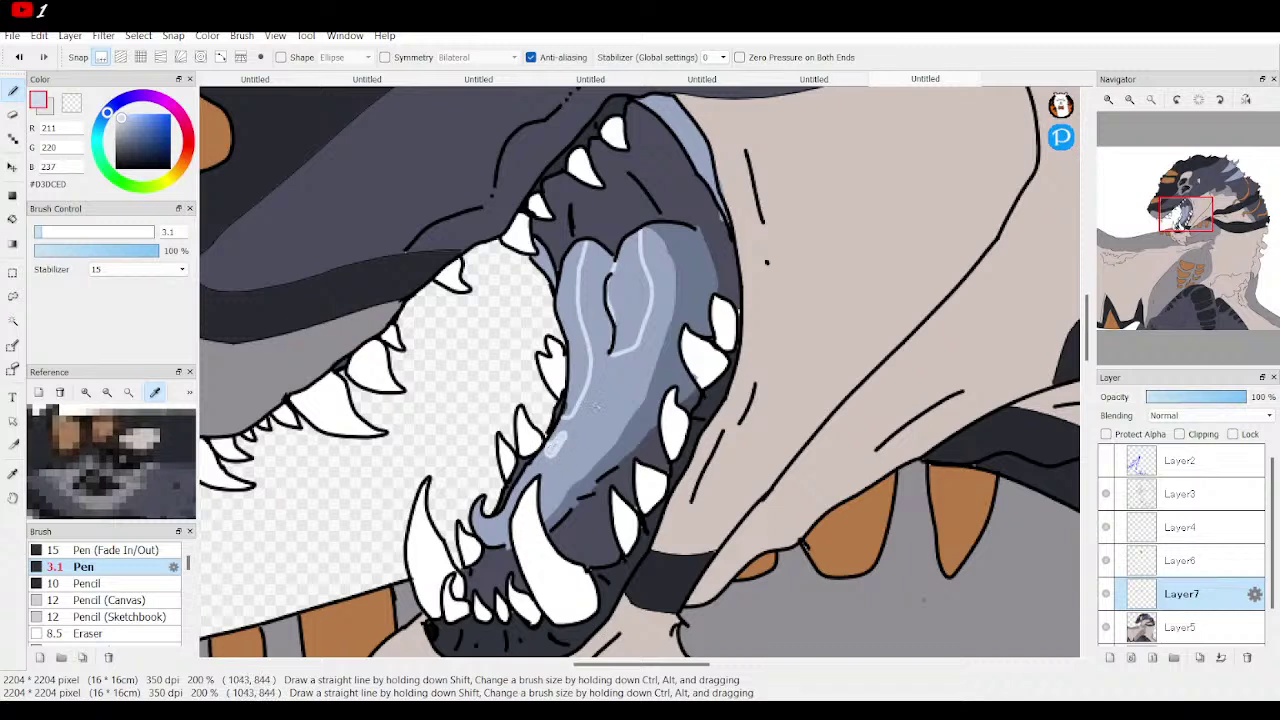
pyautogui.moveTo(609, 377); pyautogui.dragTo(602, 406)
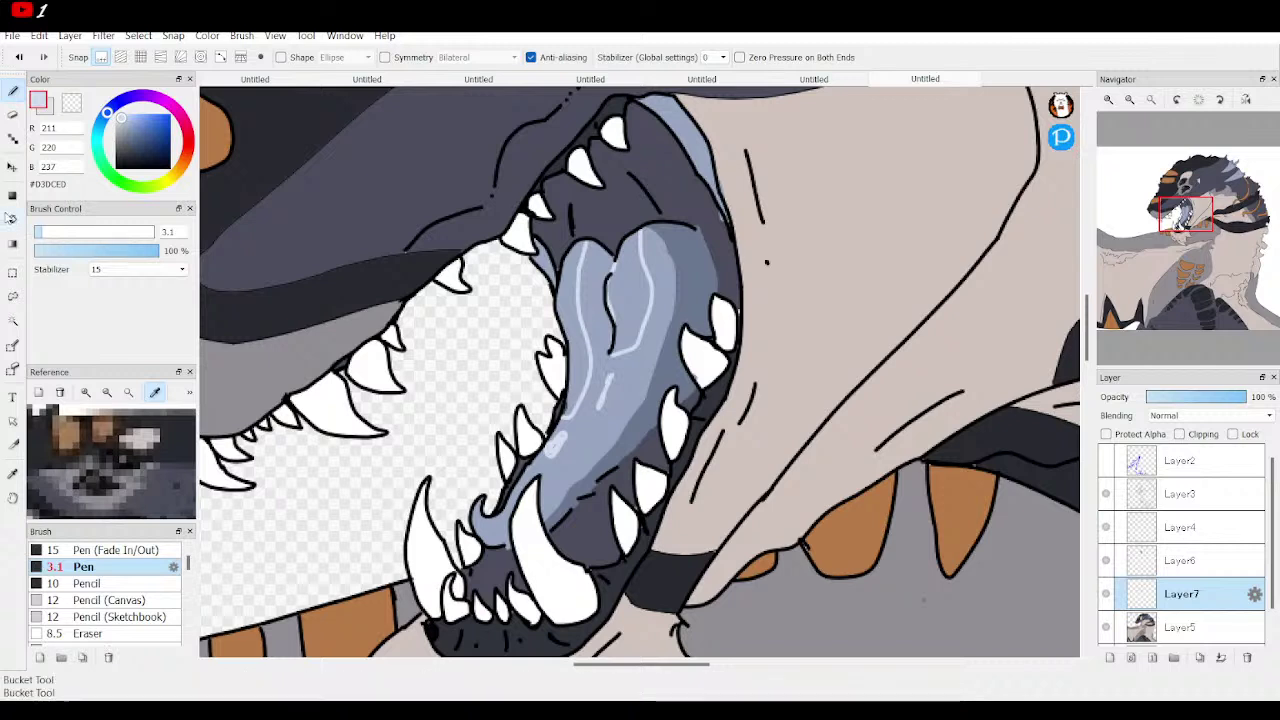
# Bucket fill the outlined highlights on both halves of the tongue with the light blue and check the whole drawing
pyautogui.click(10, 218)
pyautogui.click(575, 330)
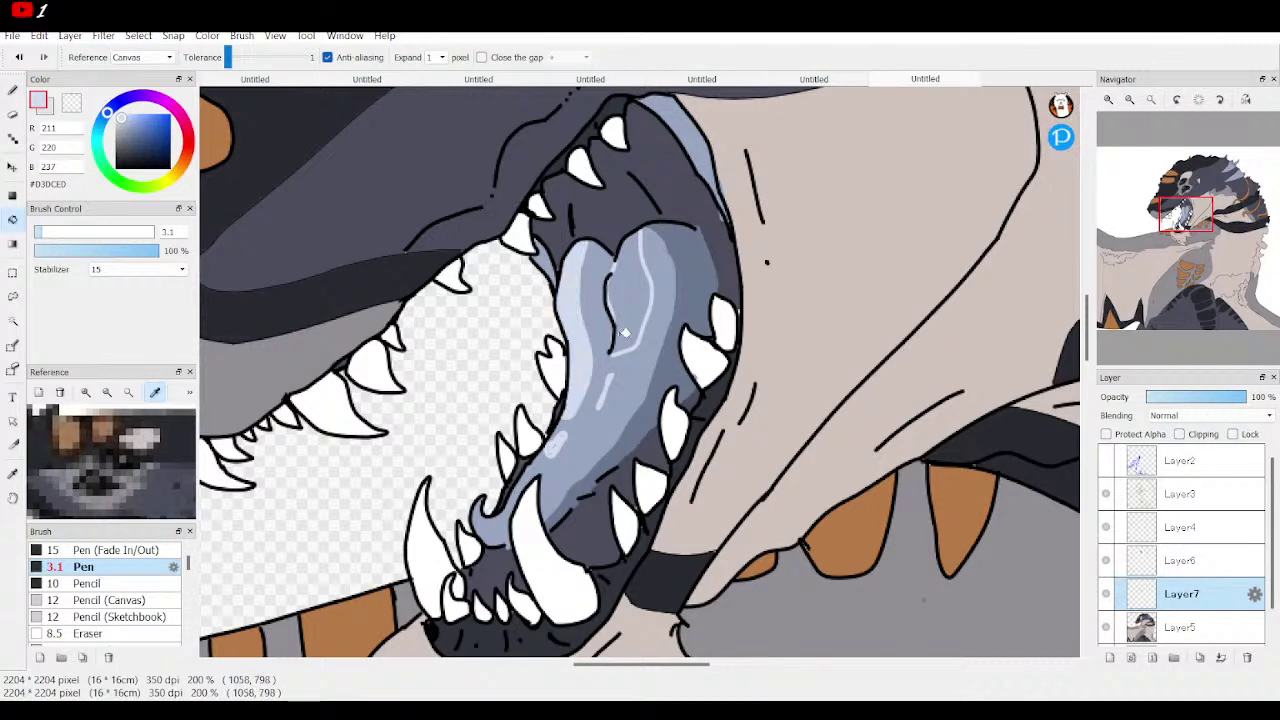
pyautogui.click(640, 311)
pyautogui.moveTo(1128, 113)
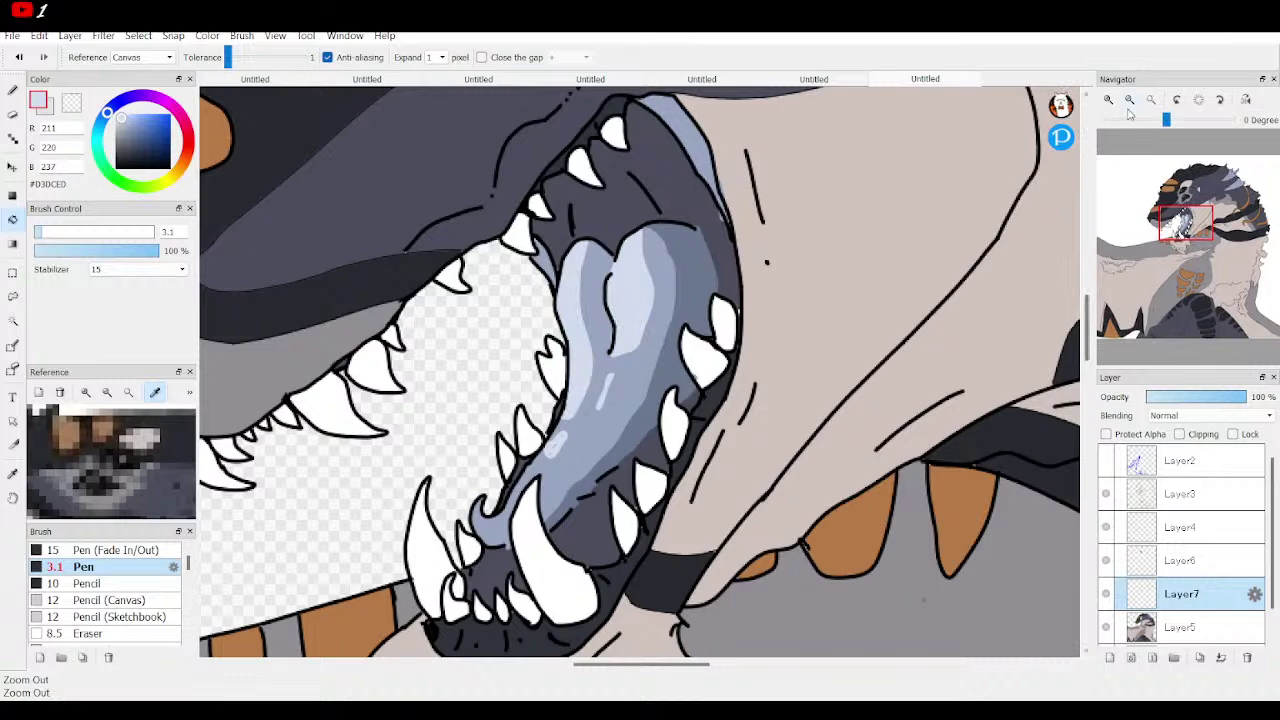
pyautogui.click(1150, 99)
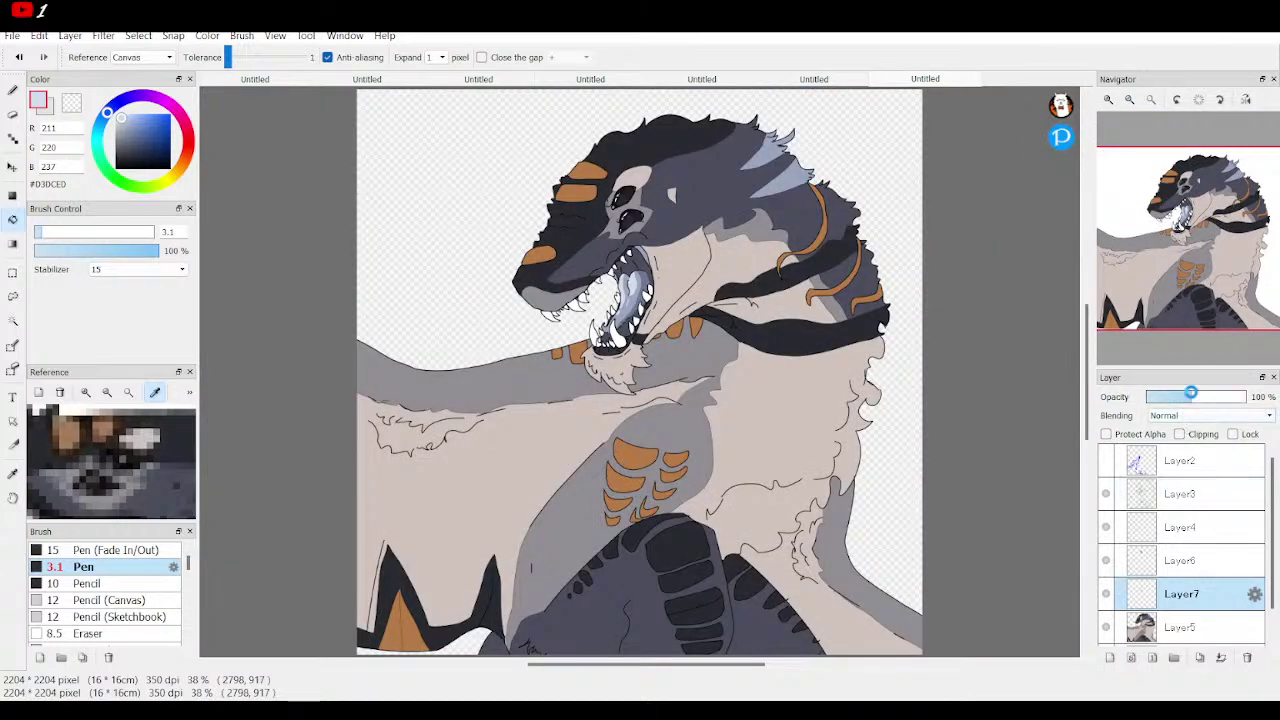
# Soften the tongue shading on Layer7 with the Blur brush at size 374 and 44% opacity, leaving the layer's opacity at 100%
pyautogui.click(1191, 395)
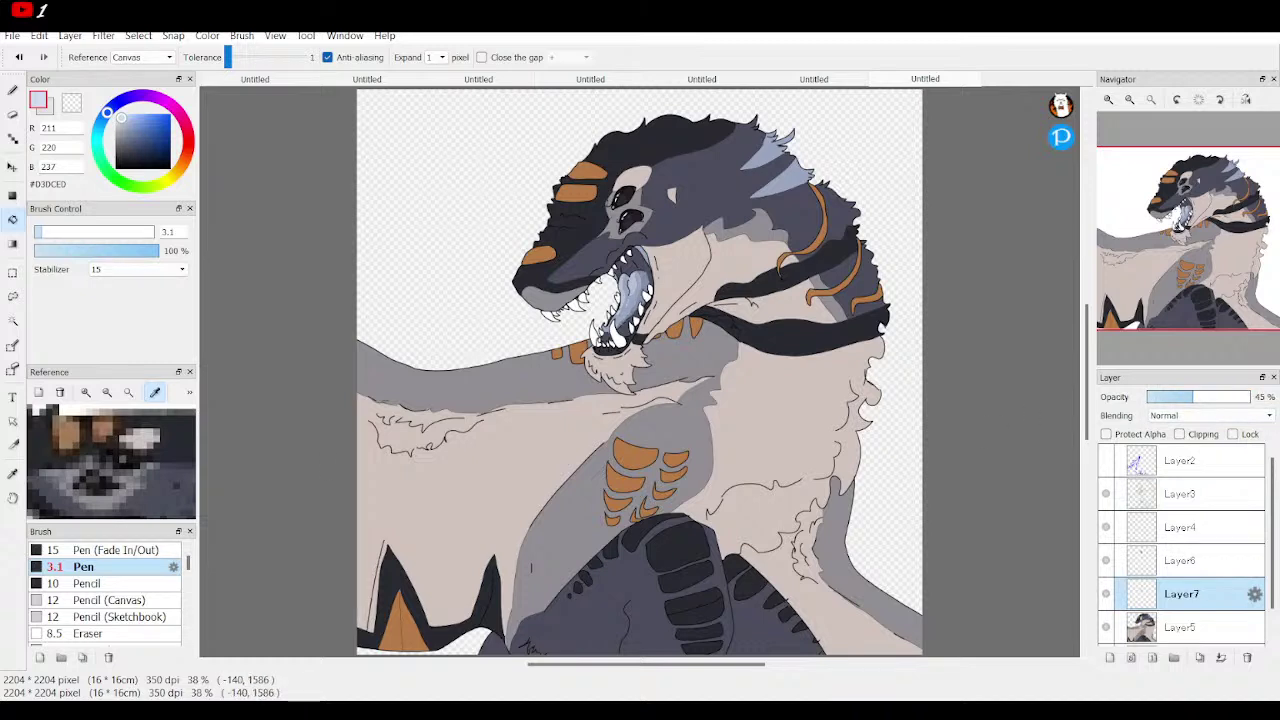
pyautogui.scroll(-5, 119, 598)
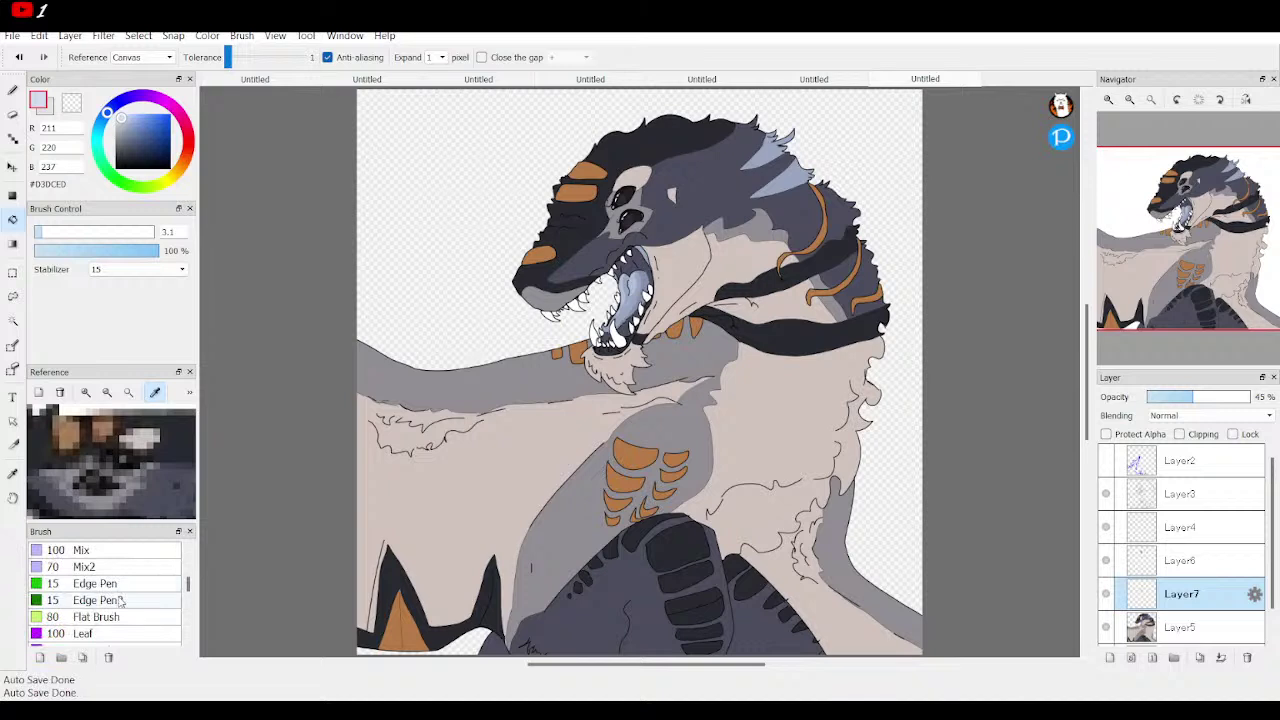
pyautogui.scroll(6, 119, 606)
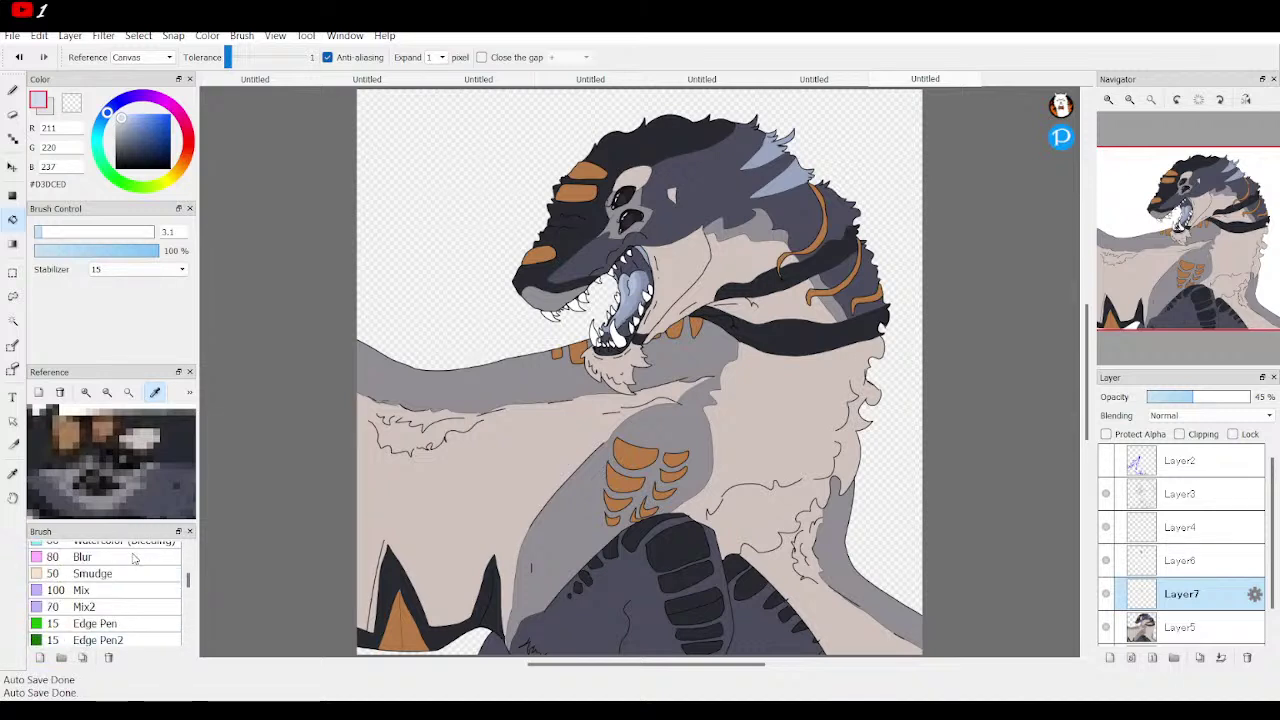
pyautogui.click(133, 557)
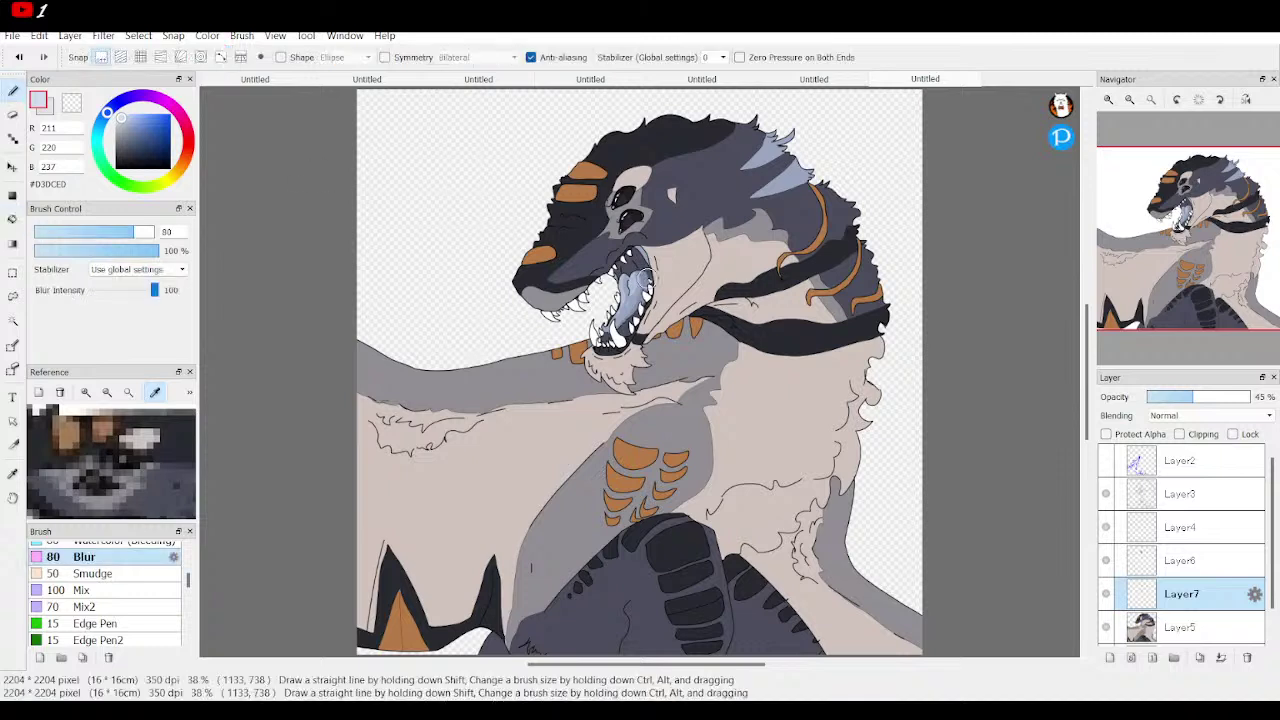
pyautogui.click(1219, 397)
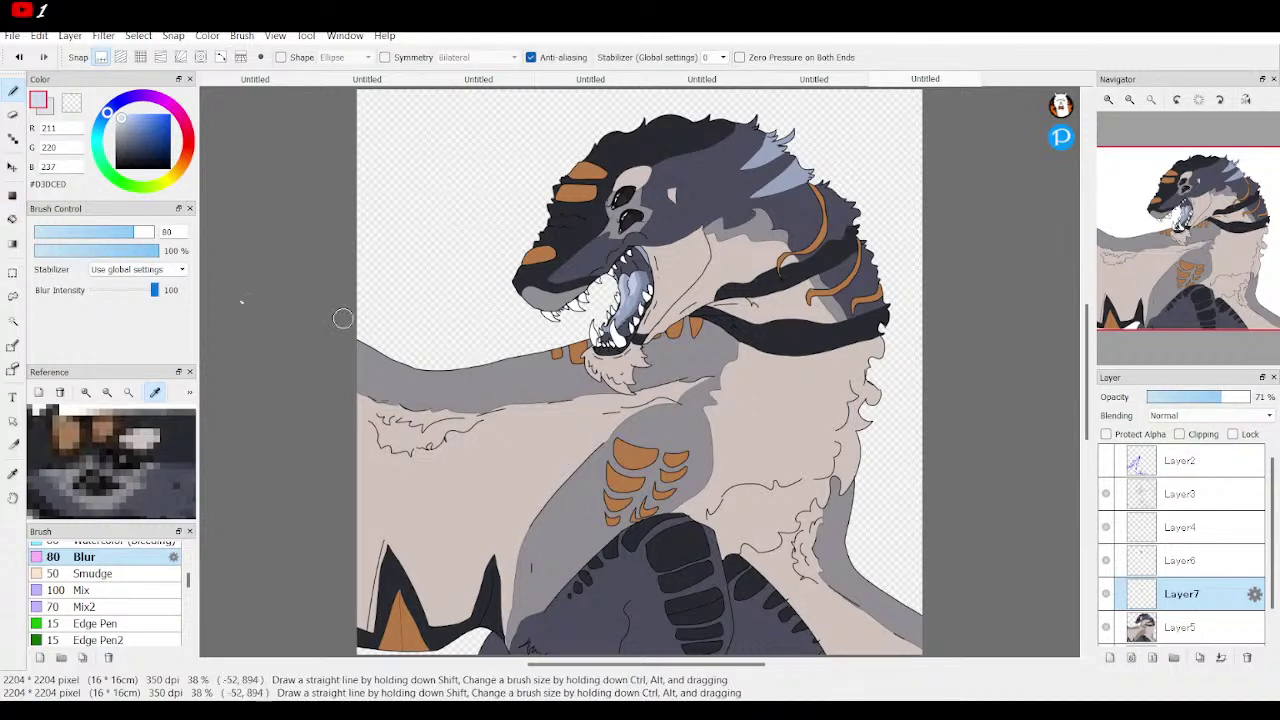
pyautogui.moveTo(146, 234); pyautogui.dragTo(195, 238)
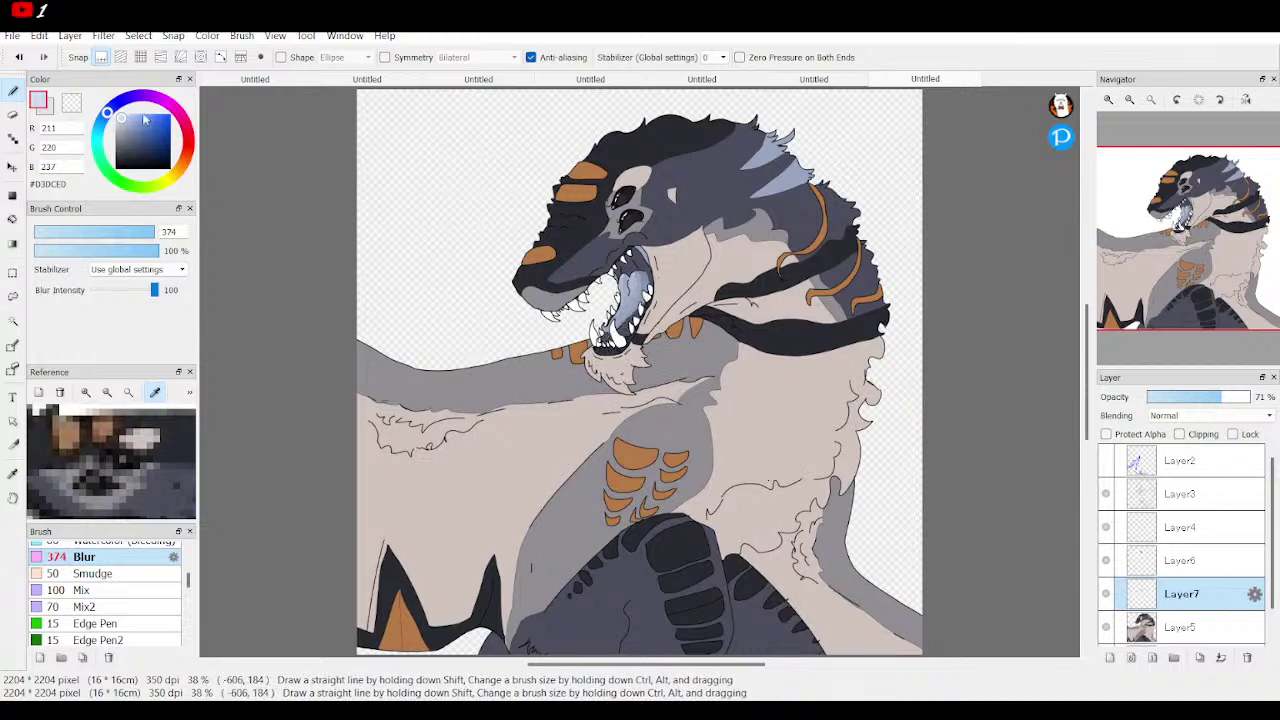
pyautogui.click(90, 250)
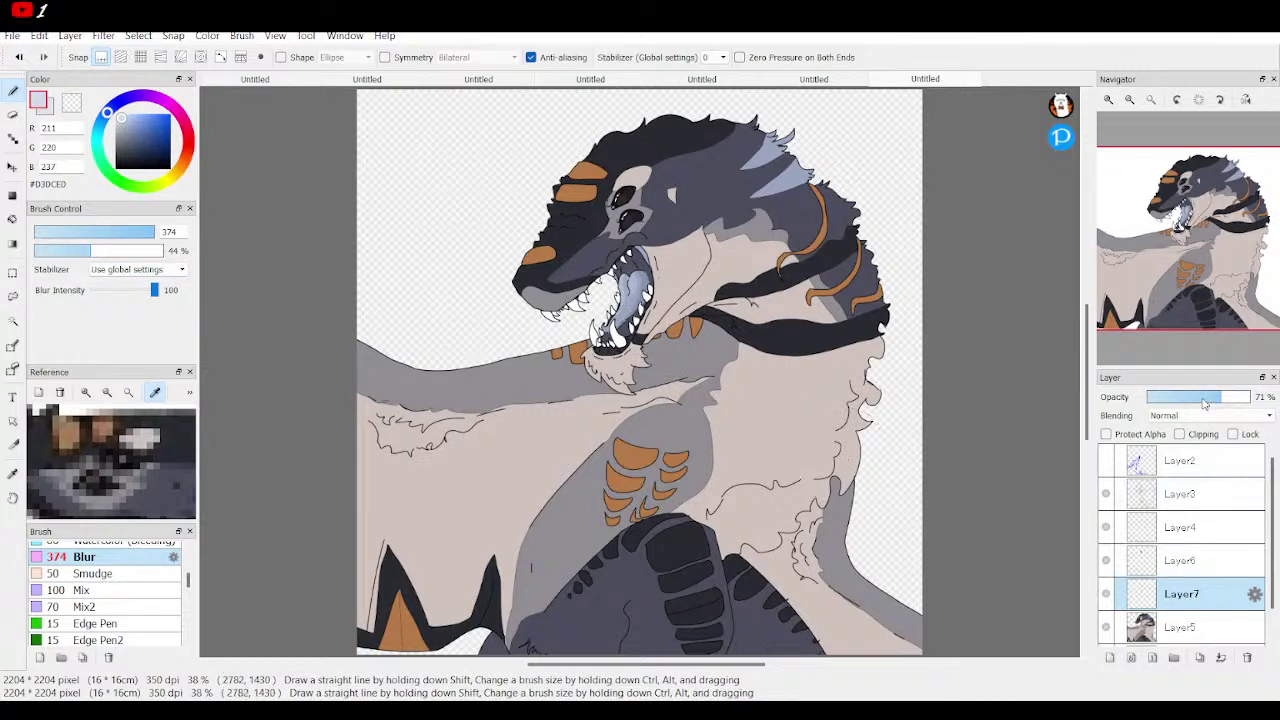
pyautogui.moveTo(1205, 402); pyautogui.dragTo(1252, 400)
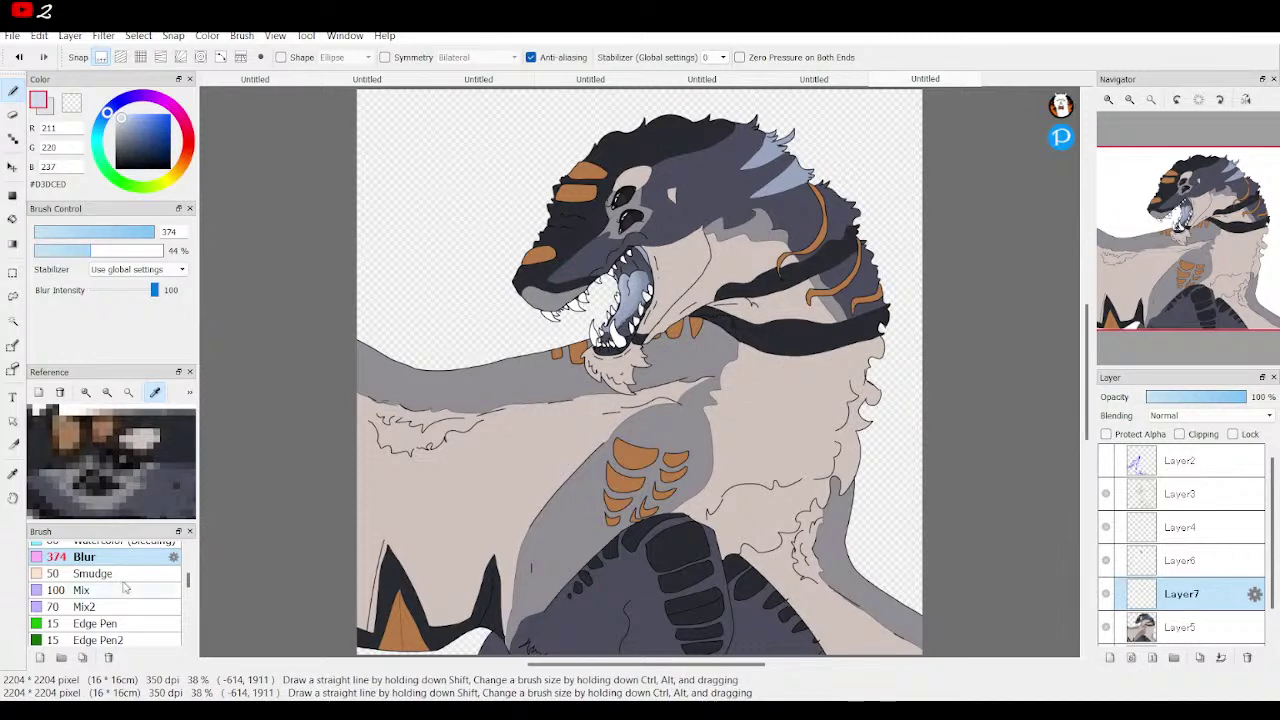
# Return to the 3.1 Pen brush and compare the creature's mouth with Layer7 hidden and shown
pyautogui.scroll(4, 94, 585)
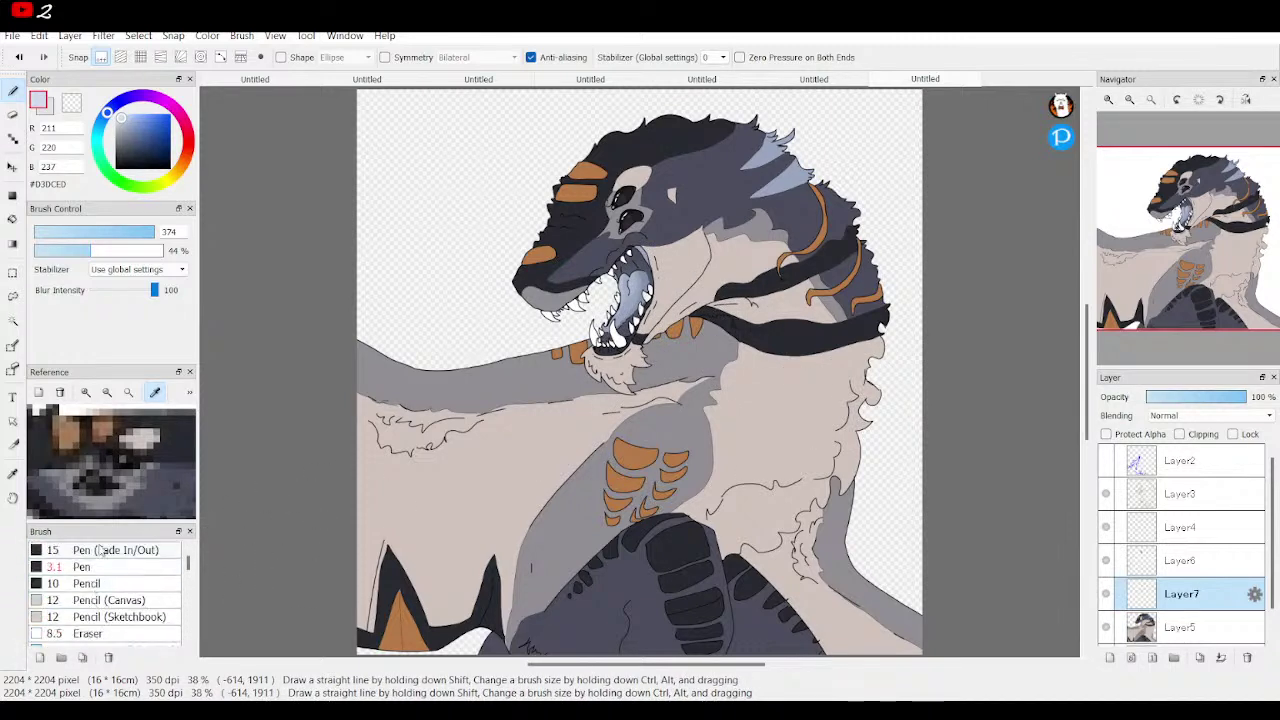
pyautogui.click(84, 567)
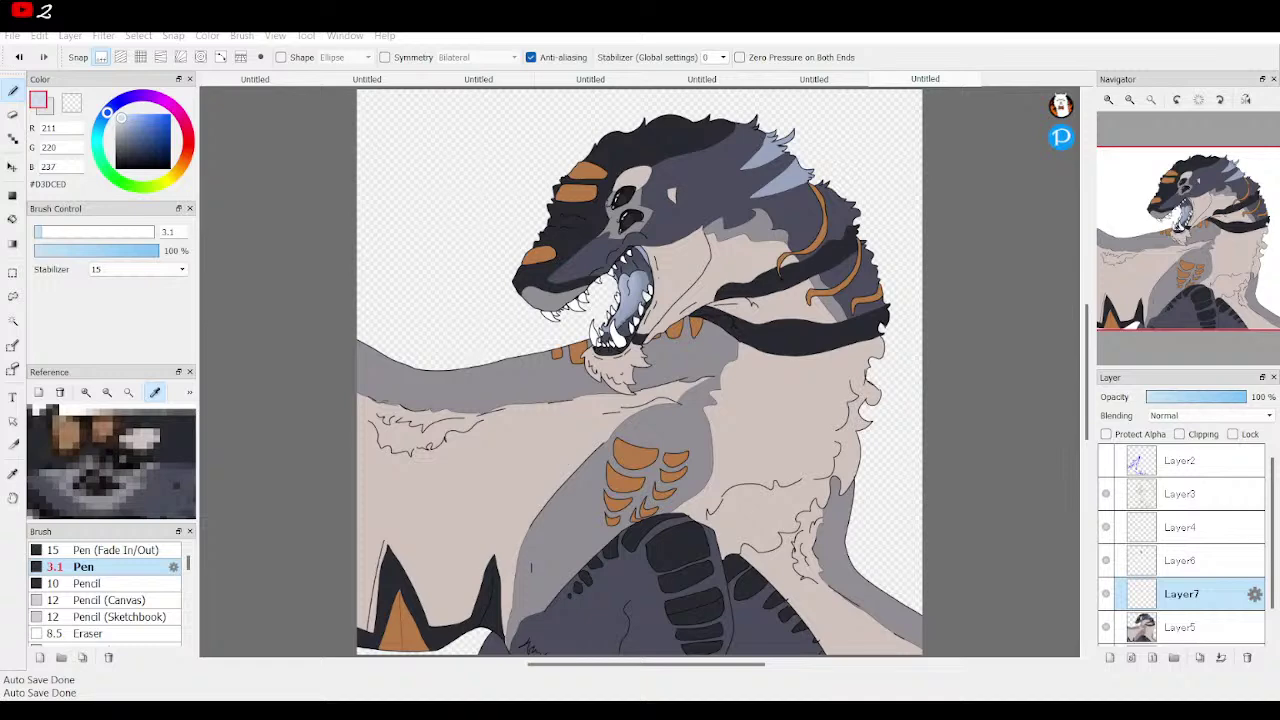
pyautogui.click(1109, 101)
pyautogui.click(1109, 101)
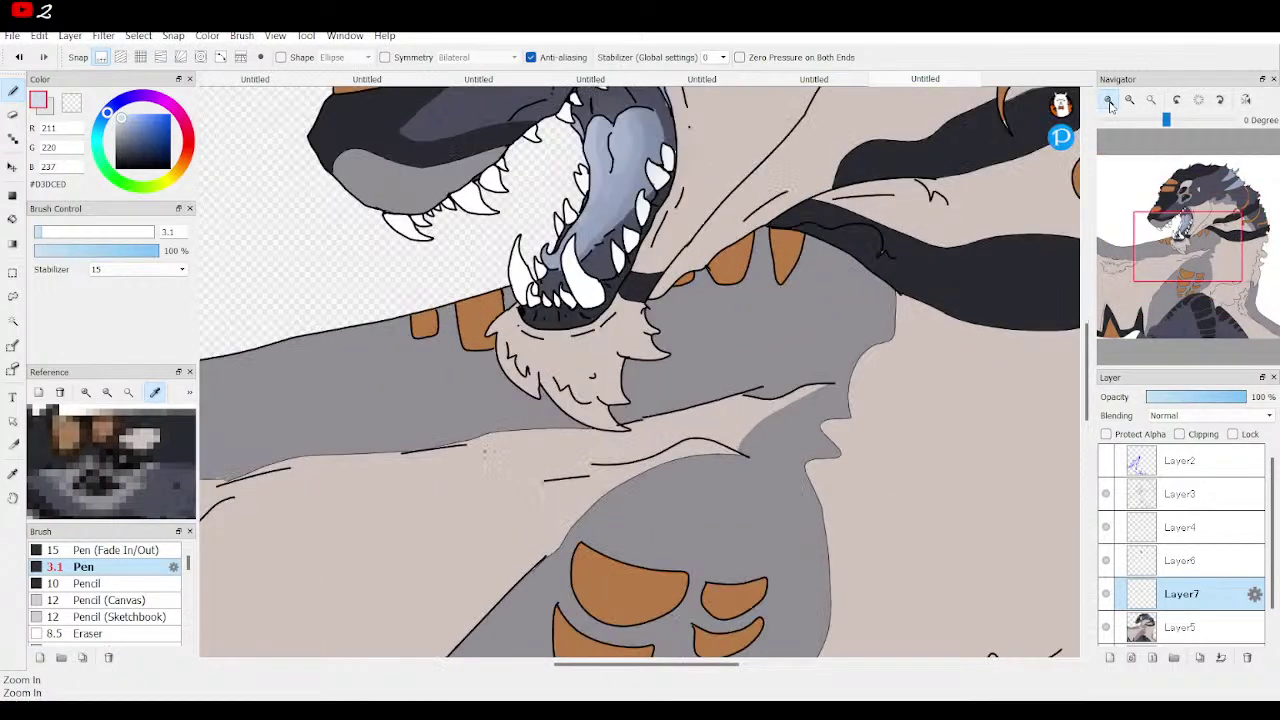
pyautogui.click(1109, 103)
pyautogui.moveTo(1166, 198); pyautogui.dragTo(1177, 208)
pyautogui.click(1106, 593)
pyautogui.click(1106, 593)
# Erase the blurred colour spilling past the tongue's edges on Layer7 with a size 22 eraser
pyautogui.click(1193, 564)
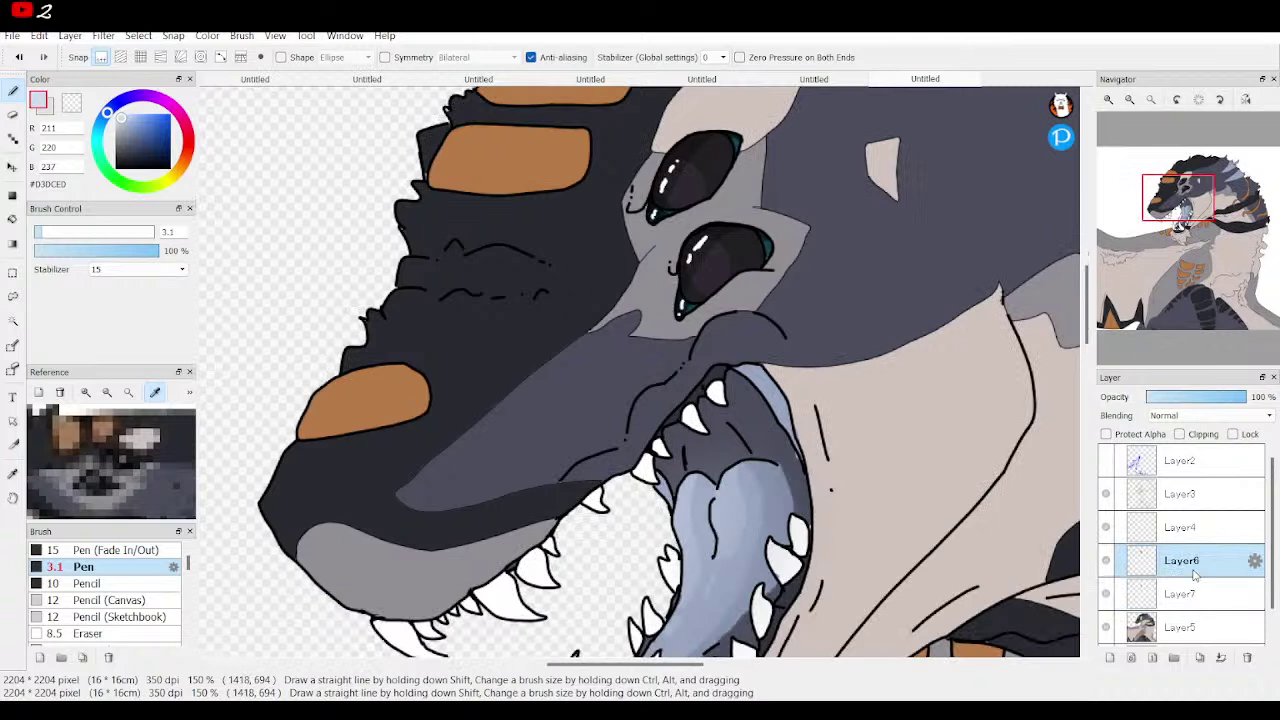
pyautogui.click(1190, 594)
pyautogui.press('e')
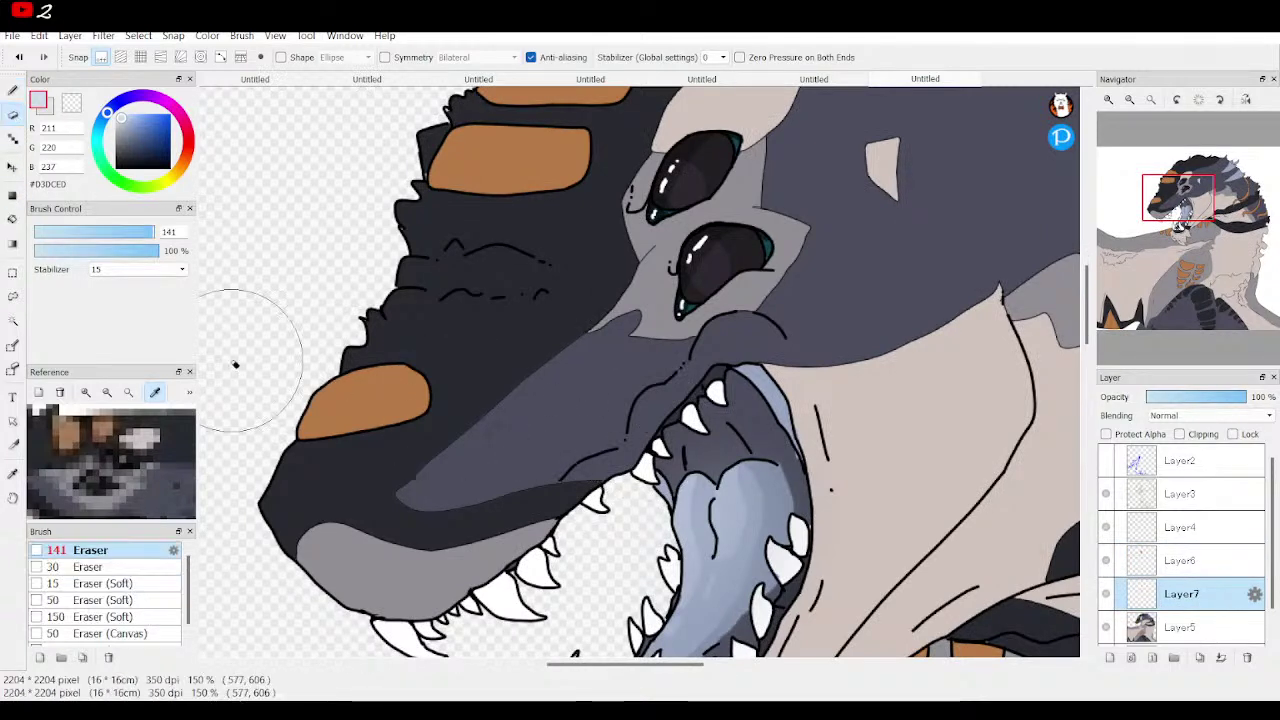
pyautogui.click(88, 232)
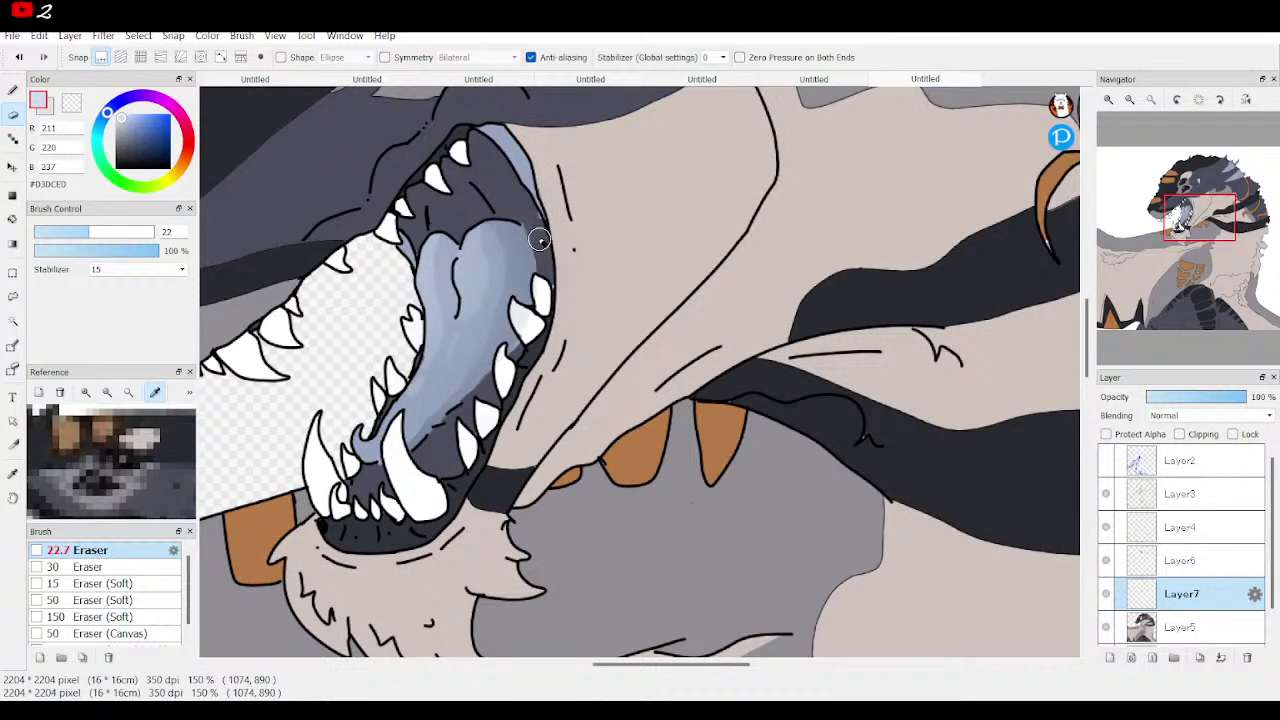
pyautogui.moveTo(1174, 230); pyautogui.dragTo(1182, 220)
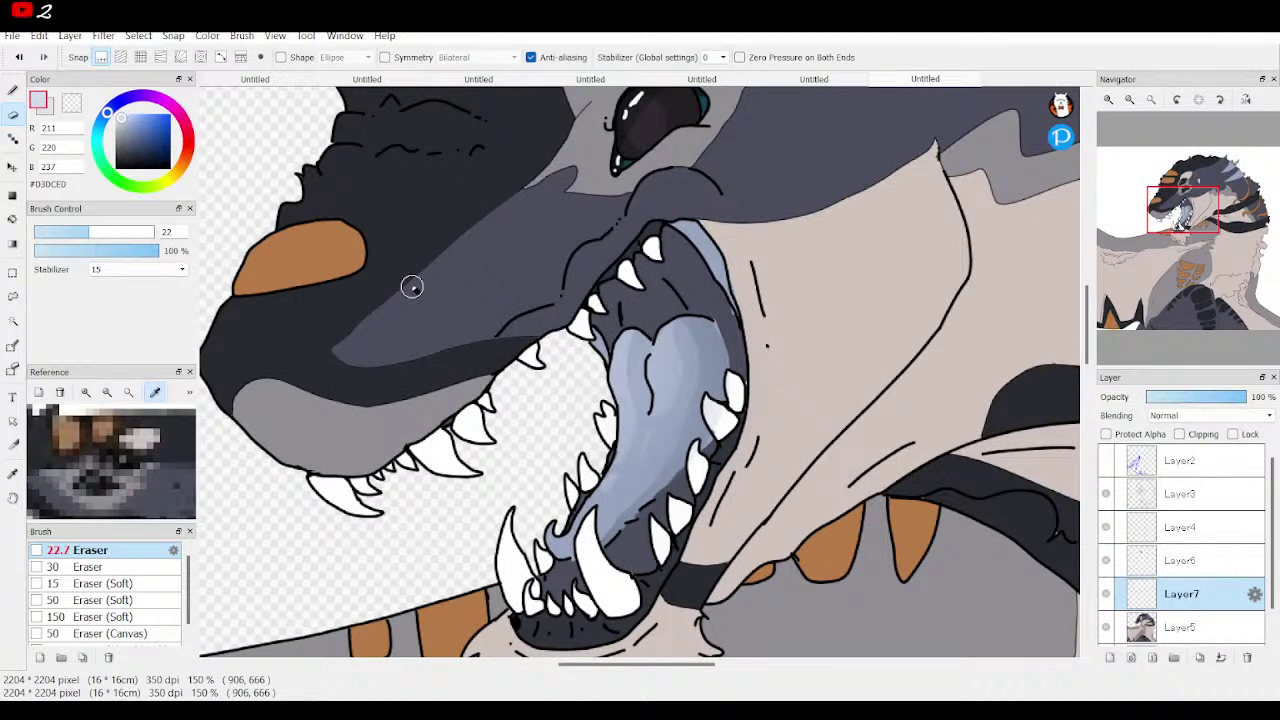
# Outline shadows beside the lower tongue and in the throat in dark grey, RGB 50, 52, 63, and bucket fill the throat
pyautogui.rightClick(629, 558)
pyautogui.click(369, 326)
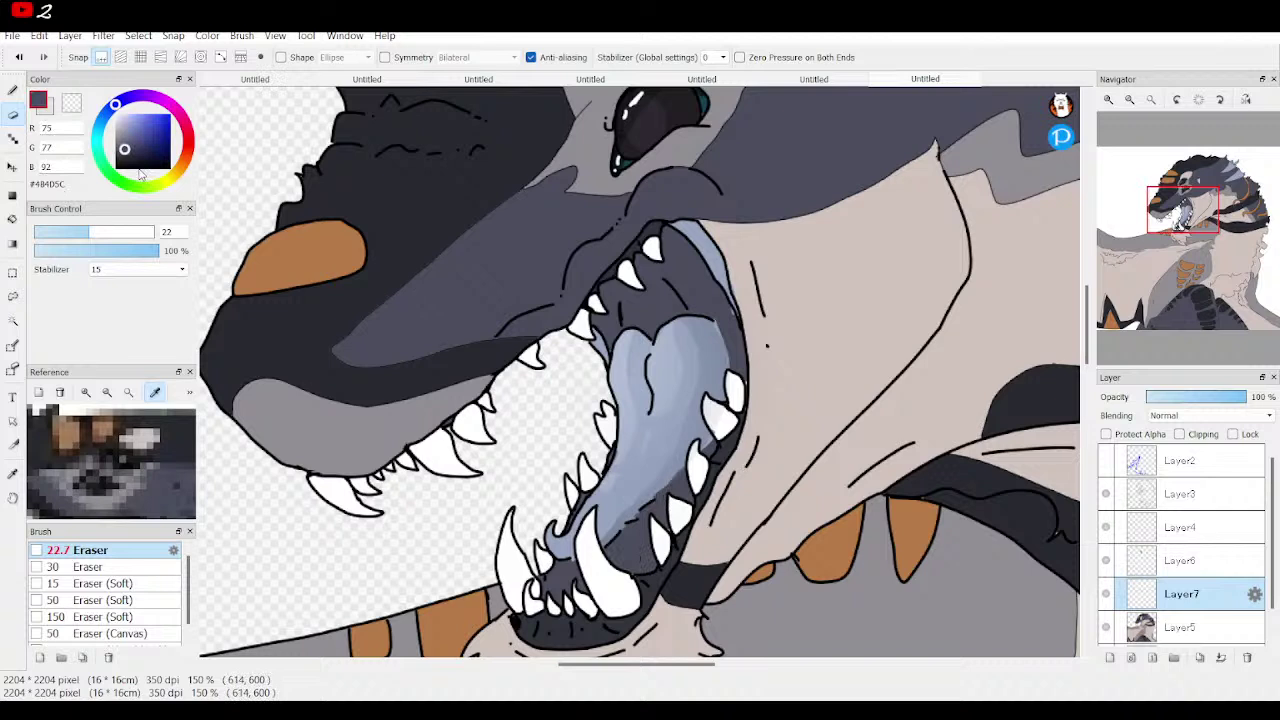
pyautogui.click(126, 155)
pyautogui.press('b')
pyautogui.moveTo(620, 548); pyautogui.dragTo(686, 476)
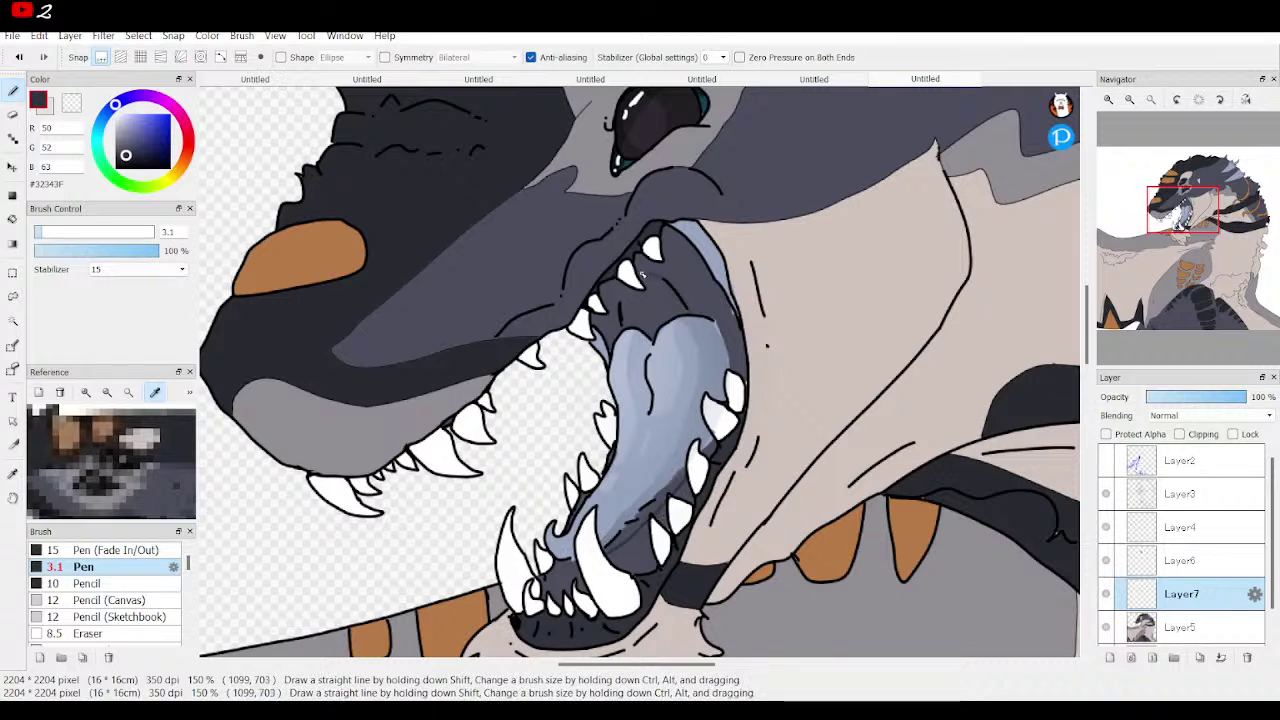
pyautogui.click(13, 220)
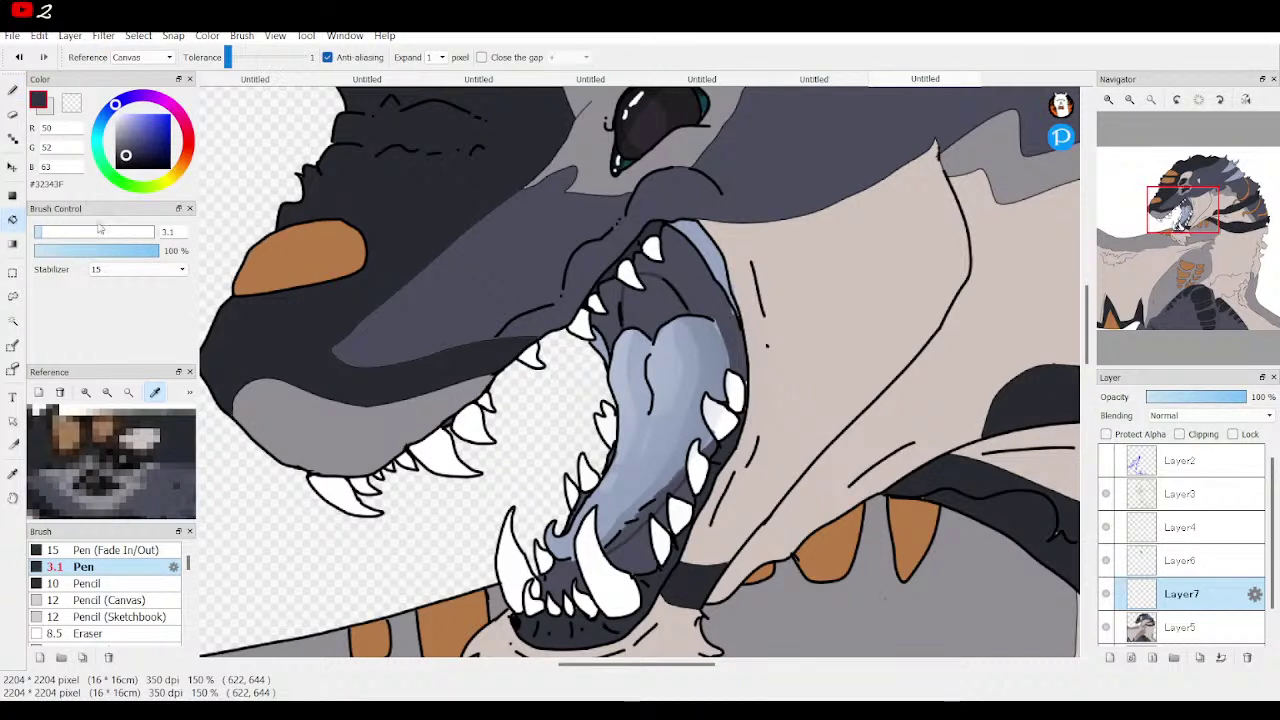
pyautogui.click(655, 305)
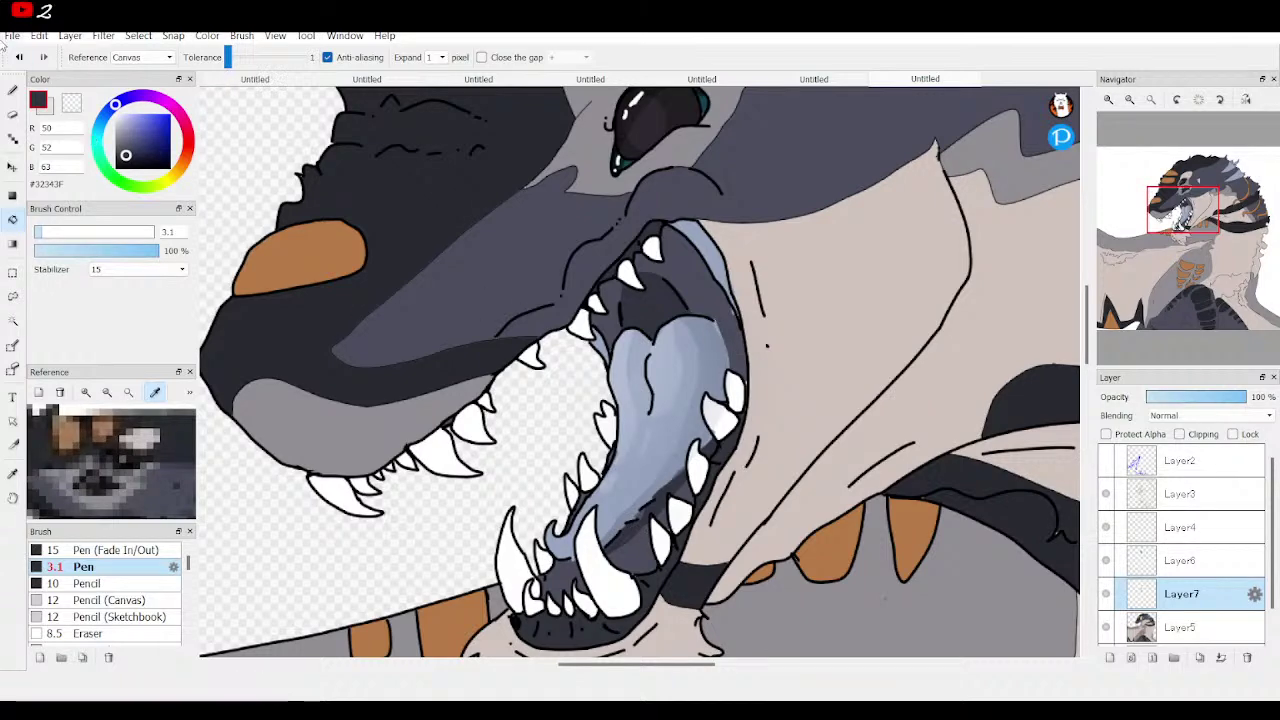
# Add a new layer directly above Layer5 and clip it to Layer5
pyautogui.click(13, 90)
pyautogui.moveTo(1230, 258); pyautogui.dragTo(1169, 209)
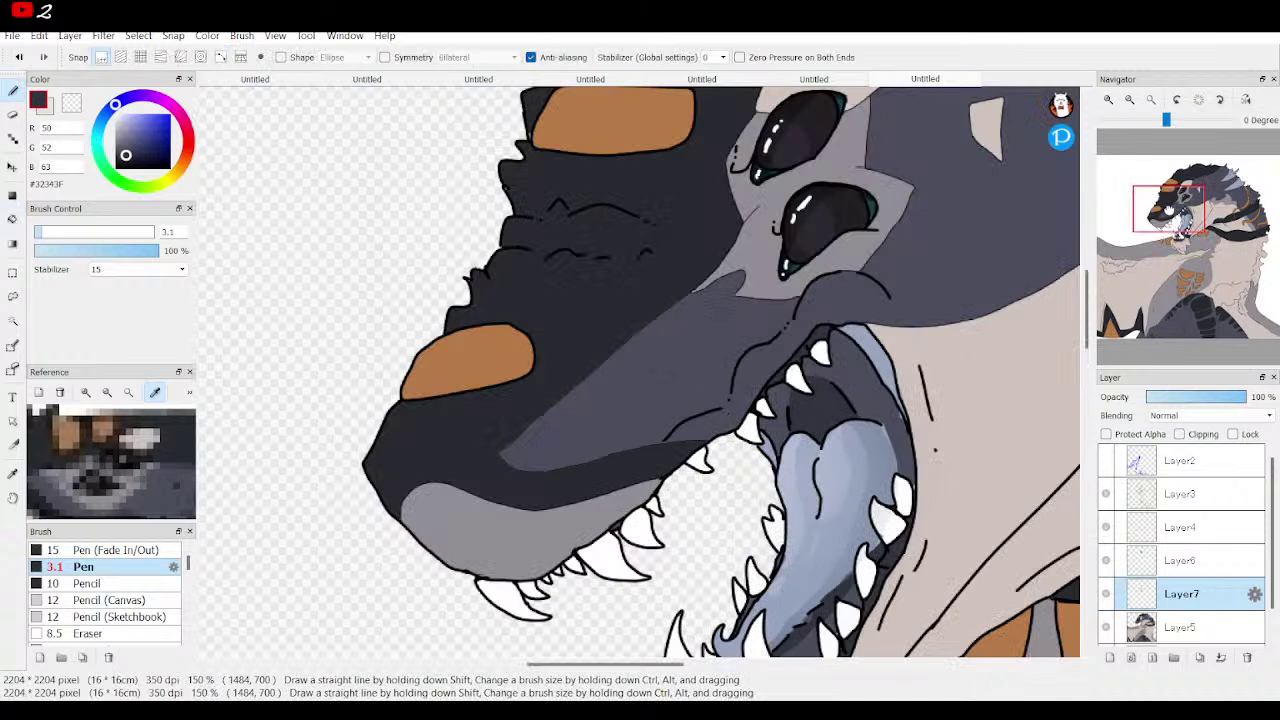
pyautogui.click(1110, 657)
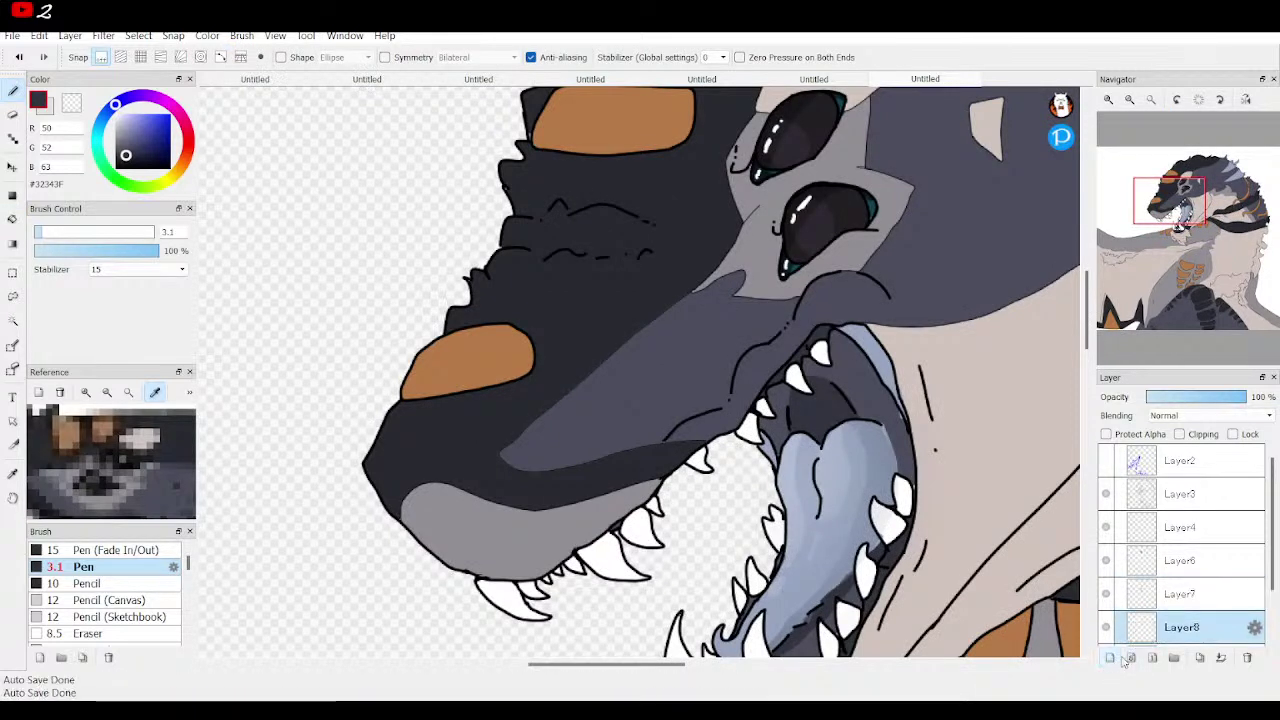
pyautogui.click(1221, 657)
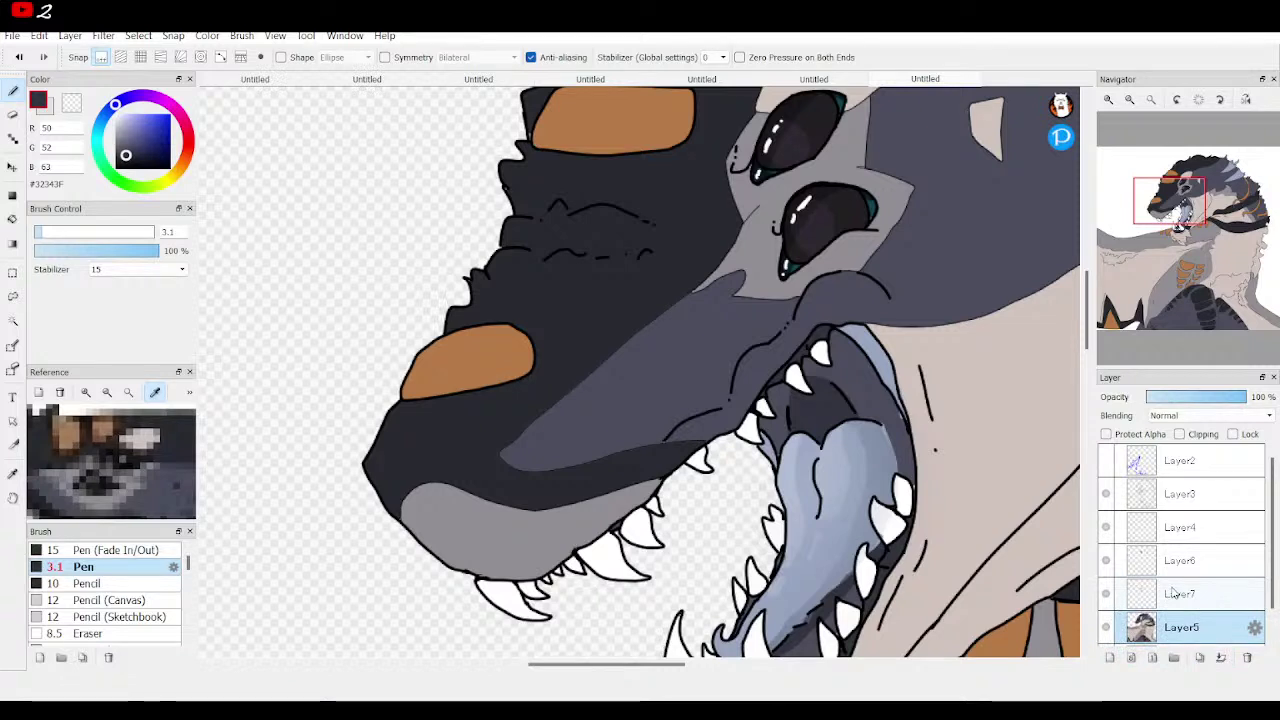
pyautogui.hotkey('ctrl', 'z')
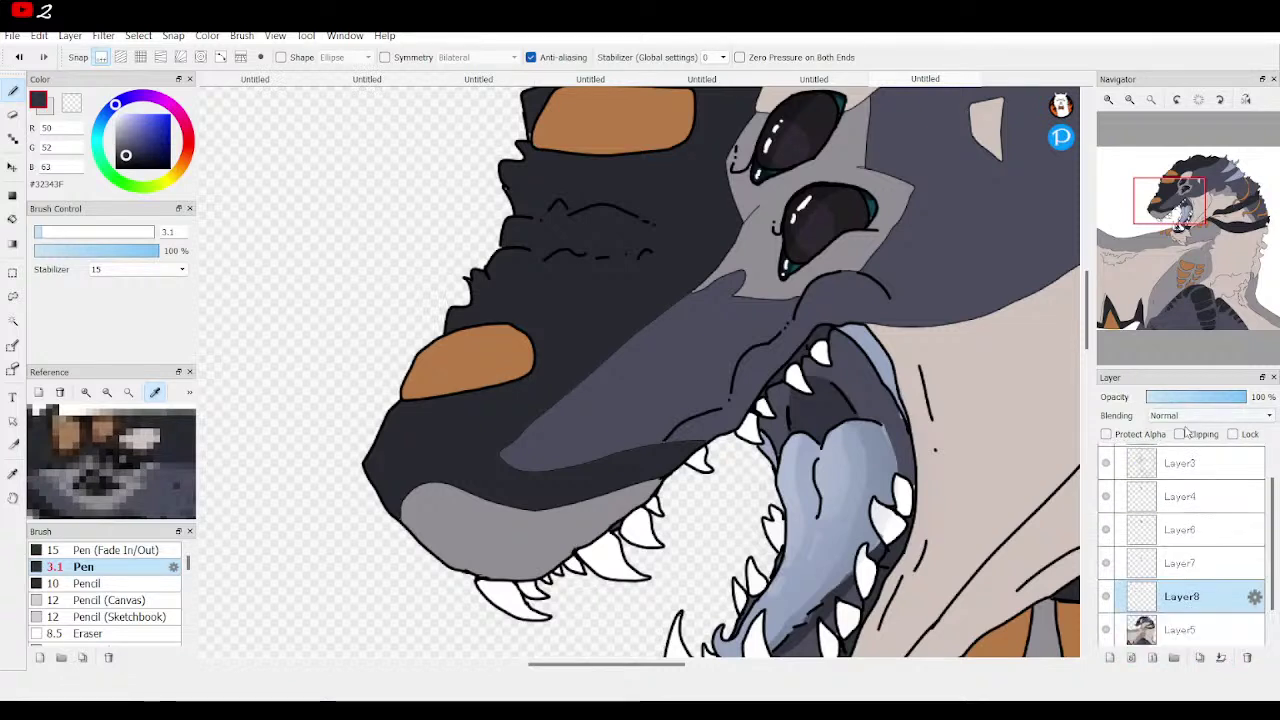
pyautogui.click(1181, 433)
# Shade the underside of the upper jaw in navy, RGB 0, 8, 72, with the AirBrush at size 180 and 24% opacity
pyautogui.moveTo(150, 157); pyautogui.dragTo(172, 170)
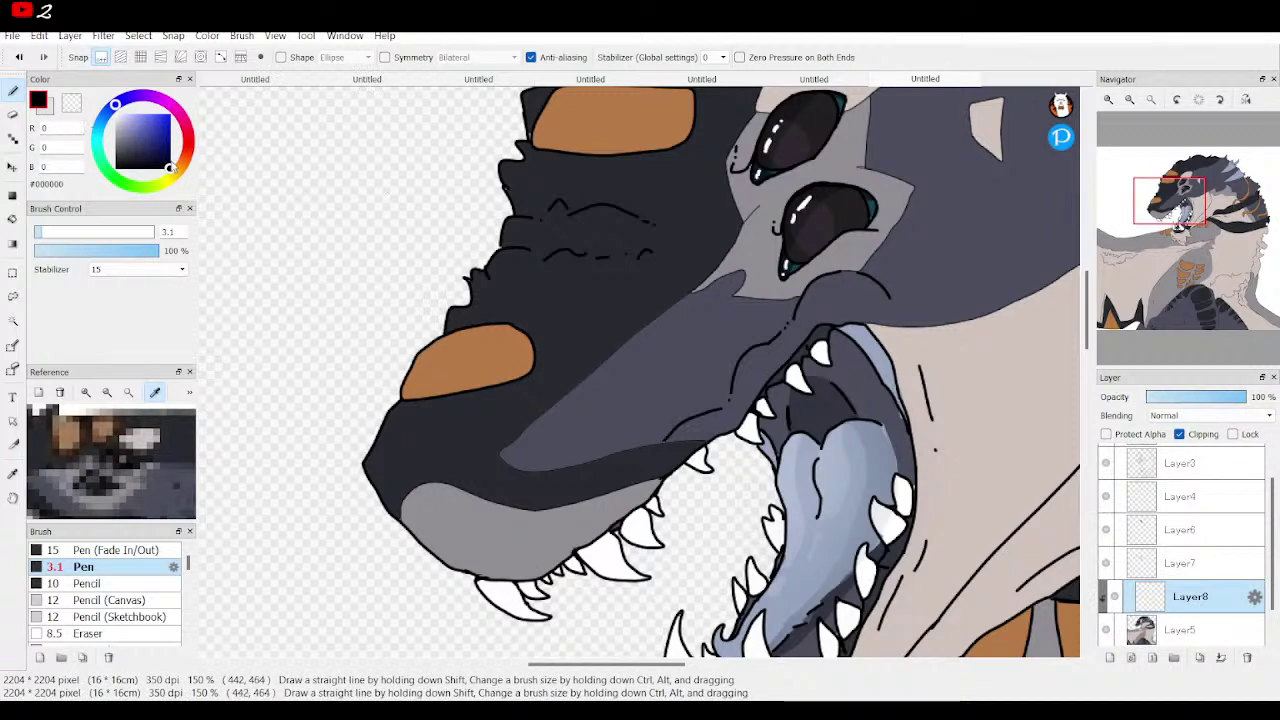
pyautogui.moveTo(167, 163); pyautogui.dragTo(169, 153)
pyautogui.scroll(-3, 100, 600)
pyautogui.click(100, 603)
pyautogui.scroll(1, 100, 600)
pyautogui.click(100, 591)
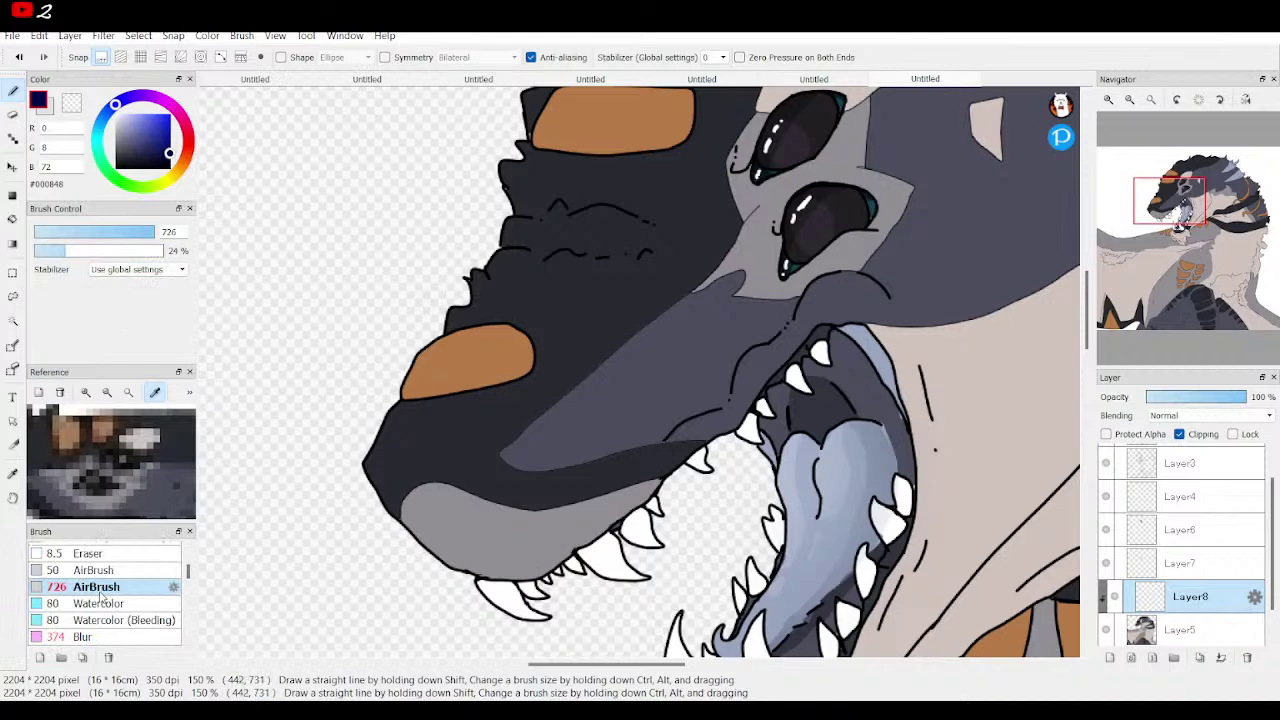
pyautogui.click(1128, 101)
pyautogui.click(1128, 101)
pyautogui.keyDown('ctrl'); pyautogui.keyDown('alt'); pyautogui.moveTo(440, 362); pyautogui.dragTo(373, 344); pyautogui.keyUp('alt'); pyautogui.keyUp('ctrl')
pyautogui.moveTo(574, 452)
pyautogui.mouseDown()
pyautogui.moveTo(637, 438)
pyautogui.moveTo(575, 468)
pyautogui.moveTo(660, 385)
pyautogui.moveTo(732, 365)
pyautogui.moveTo(718, 385)
pyautogui.moveTo(745, 420)
pyautogui.moveTo(735, 405)
pyautogui.mouseUp()
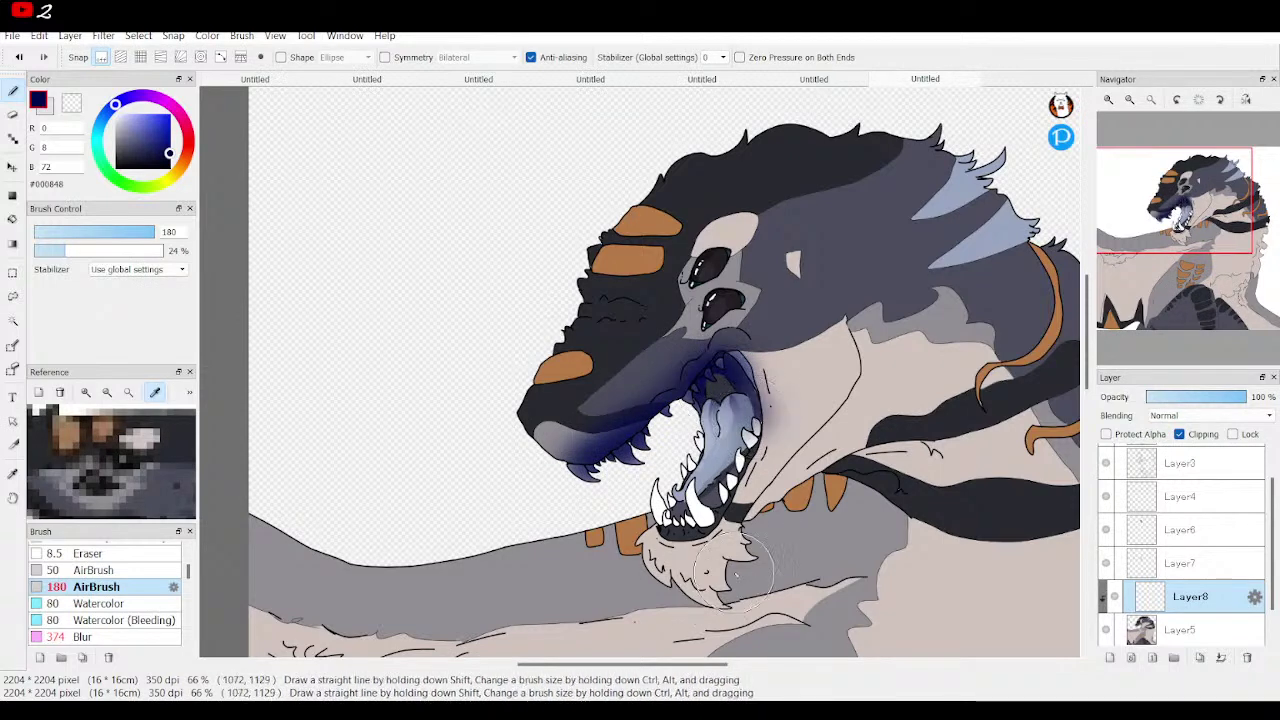
# Airbrush navy shadows along the cheek fold, around the chin fur and up behind the eyes
pyautogui.moveTo(840, 318); pyautogui.dragTo(850, 398)
pyautogui.moveTo(848, 305)
pyautogui.mouseDown()
pyautogui.moveTo(757, 503)
pyautogui.moveTo(749, 491)
pyautogui.moveTo(715, 595)
pyautogui.moveTo(680, 575)
pyautogui.mouseUp()
pyautogui.moveTo(817, 305); pyautogui.dragTo(815, 264)
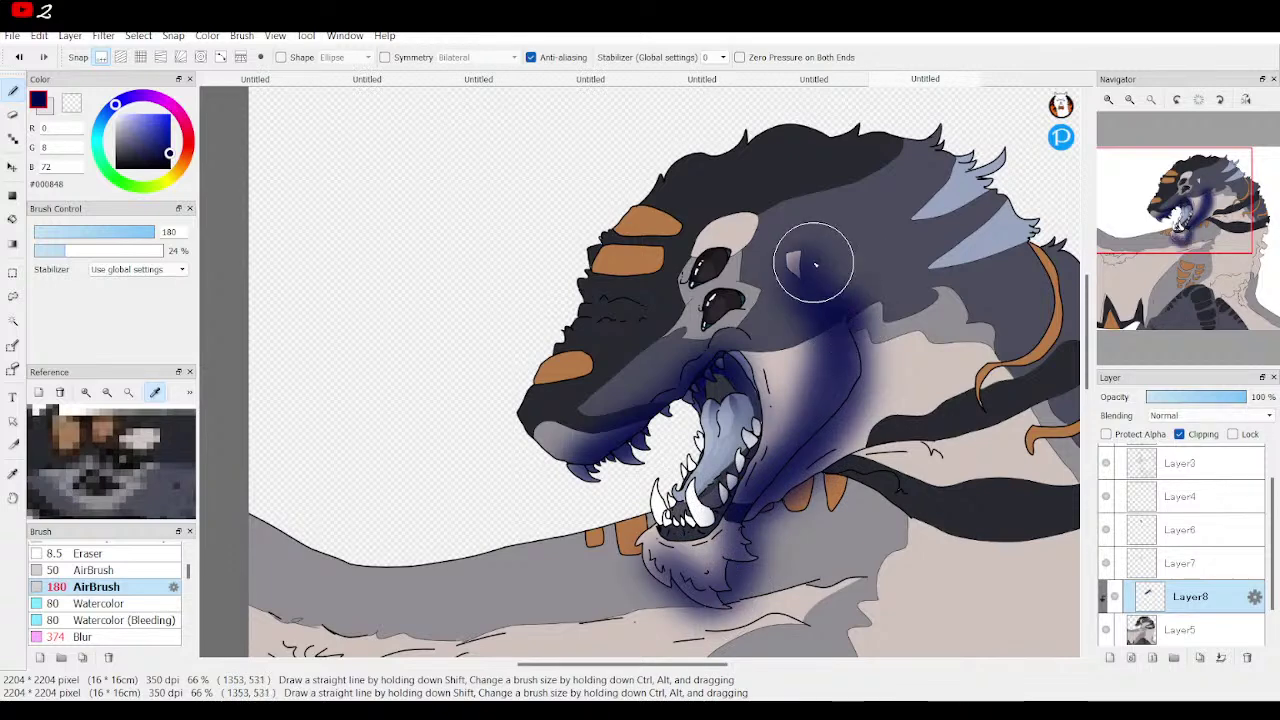
# Airbrush navy shadows across the lower chest fur, the knee and tail area, and the bottom edge of the body
pyautogui.scroll(-10, 815, 264)
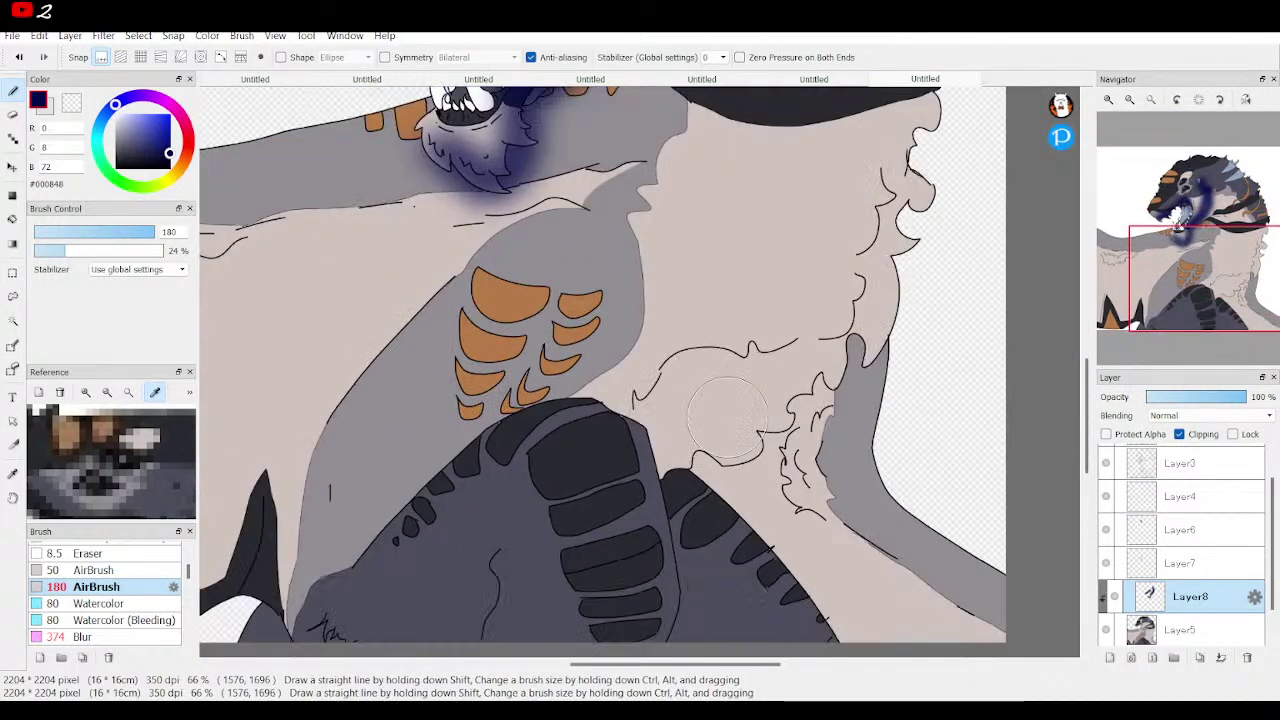
pyautogui.moveTo(498, 556)
pyautogui.mouseDown()
pyautogui.moveTo(501, 607)
pyautogui.moveTo(651, 594)
pyautogui.moveTo(640, 471)
pyautogui.moveTo(694, 523)
pyautogui.moveTo(699, 499)
pyautogui.moveTo(697, 606)
pyautogui.moveTo(686, 491)
pyautogui.moveTo(783, 472)
pyautogui.moveTo(757, 466)
pyautogui.moveTo(902, 369)
pyautogui.moveTo(1000, 591)
pyautogui.moveTo(970, 642)
pyautogui.moveTo(1010, 625)
pyautogui.mouseUp()
pyautogui.moveTo(1140, 278)
pyautogui.mouseDown()
pyautogui.moveTo(1078, 282)
pyautogui.moveTo(1137, 302)
pyautogui.mouseUp()
pyautogui.moveTo(724, 503)
pyautogui.mouseDown()
pyautogui.moveTo(624, 479)
pyautogui.moveTo(557, 514)
pyautogui.moveTo(459, 503)
pyautogui.moveTo(590, 508)
pyautogui.mouseUp()
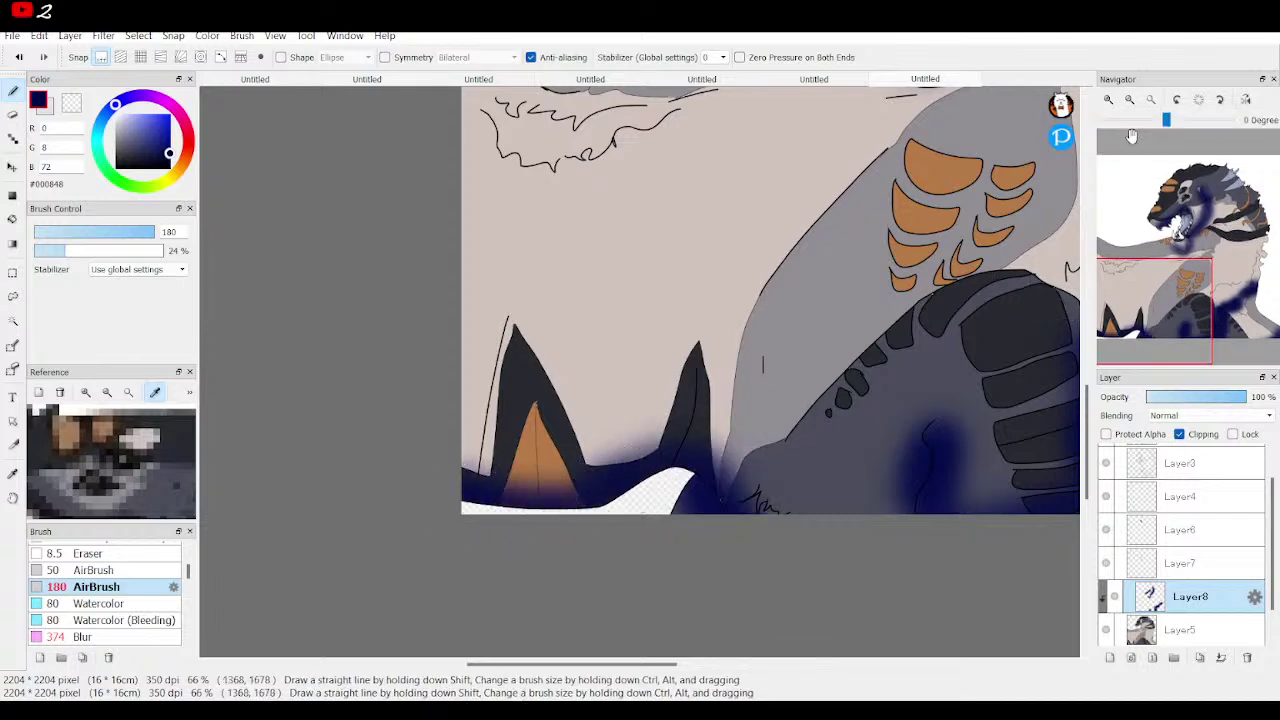
# Airbrush navy shadows along the underside of the outstretched arm and down the back edge of the neck fur
pyautogui.scroll(-2, 1219, 229)
pyautogui.click(1221, 247)
pyautogui.moveTo(613, 372)
pyautogui.mouseDown()
pyautogui.moveTo(499, 396)
pyautogui.moveTo(311, 382)
pyautogui.mouseUp()
pyautogui.moveTo(755, 387); pyautogui.dragTo(760, 271)
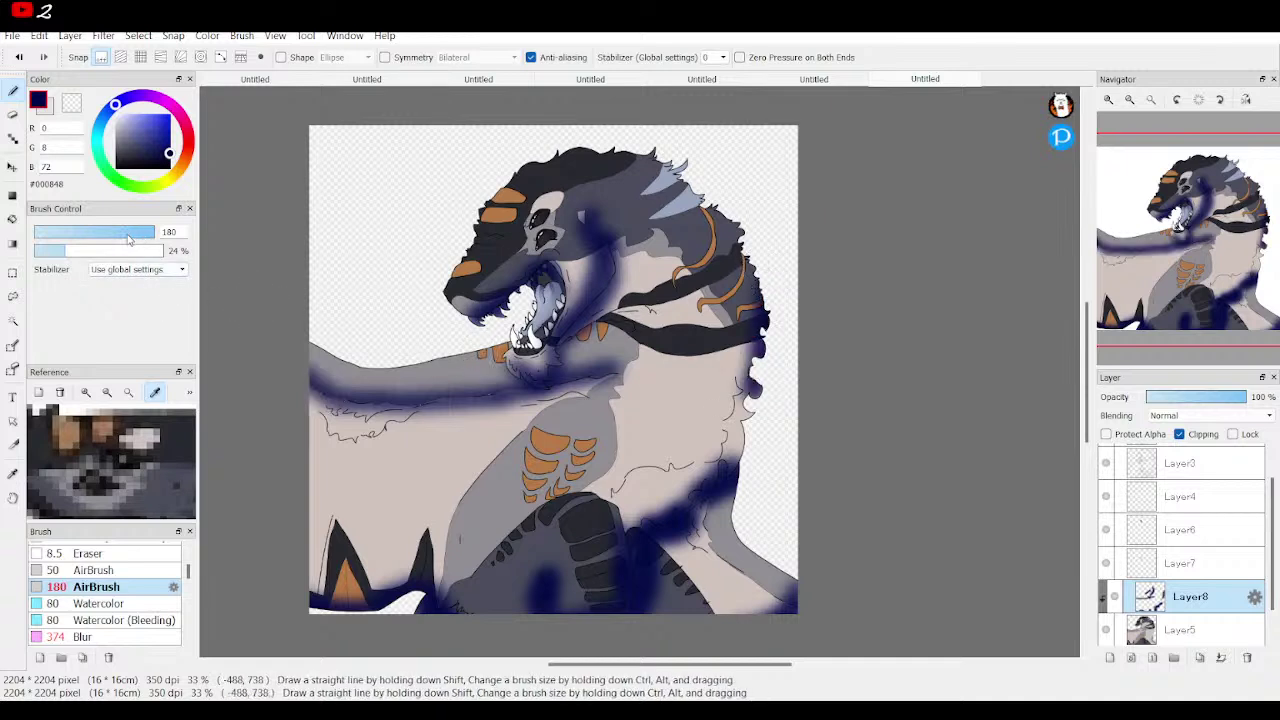
# Airbrush broader navy shading over head, neck, chest, arm and leg at size 385 and 8% opacity, and set Layer8's opacity to 29%
pyautogui.click(43, 257)
pyautogui.moveTo(140, 232); pyautogui.dragTo(197, 238)
pyautogui.moveTo(562, 214)
pyautogui.mouseDown()
pyautogui.moveTo(578, 292)
pyautogui.moveTo(577, 268)
pyautogui.mouseUp()
pyautogui.moveTo(652, 156)
pyautogui.mouseDown()
pyautogui.moveTo(714, 214)
pyautogui.moveTo(788, 380)
pyautogui.mouseUp()
pyautogui.moveTo(716, 208)
pyautogui.mouseDown()
pyautogui.moveTo(745, 407)
pyautogui.moveTo(792, 350)
pyautogui.moveTo(760, 330)
pyautogui.moveTo(657, 520)
pyautogui.moveTo(740, 330)
pyautogui.moveTo(634, 508)
pyautogui.moveTo(633, 456)
pyautogui.mouseUp()
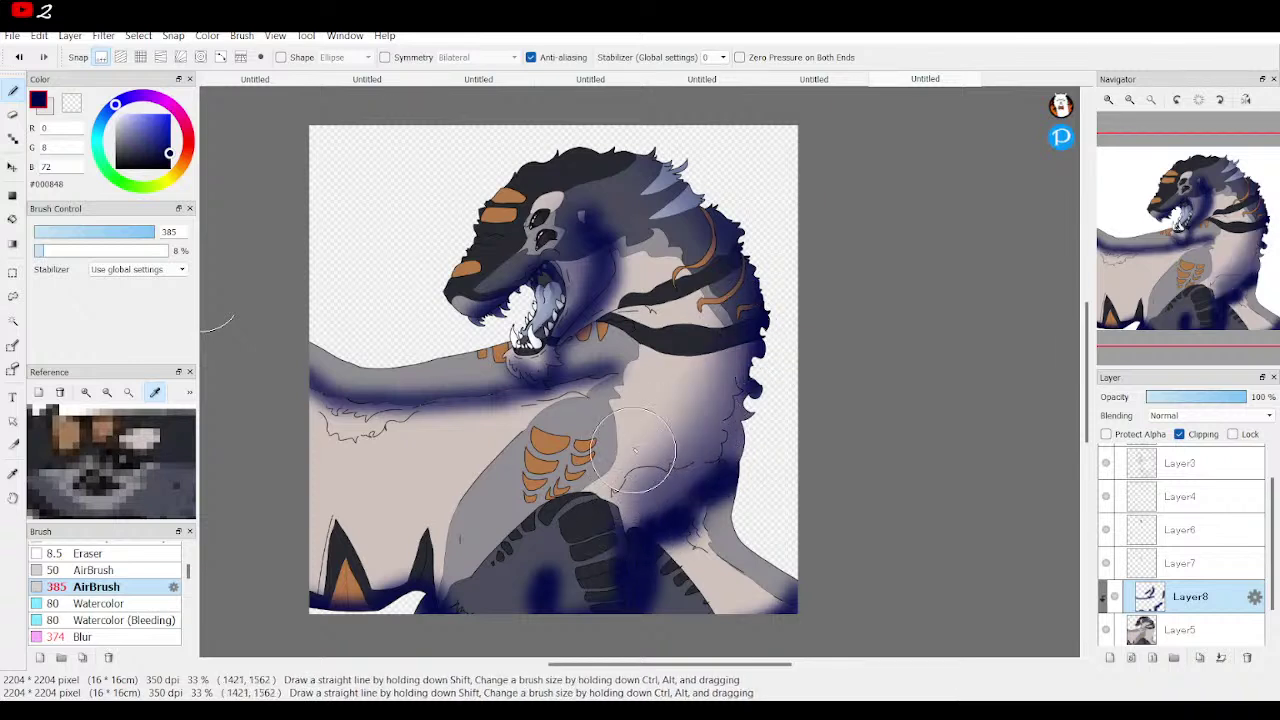
pyautogui.moveTo(588, 390)
pyautogui.mouseDown()
pyautogui.moveTo(338, 414)
pyautogui.moveTo(432, 414)
pyautogui.moveTo(571, 378)
pyautogui.moveTo(608, 390)
pyautogui.moveTo(444, 431)
pyautogui.moveTo(344, 438)
pyautogui.mouseUp()
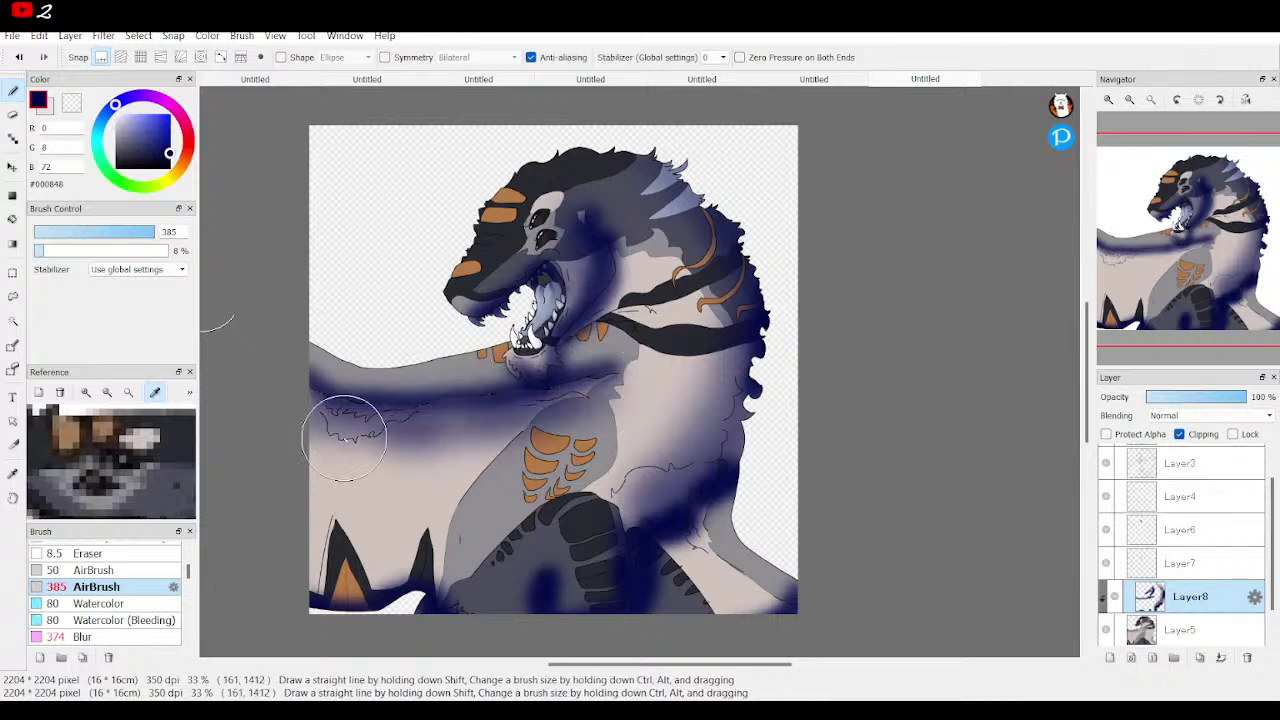
pyautogui.moveTo(501, 617)
pyautogui.mouseDown()
pyautogui.moveTo(450, 575)
pyautogui.moveTo(567, 531)
pyautogui.moveTo(520, 515)
pyautogui.moveTo(538, 508)
pyautogui.moveTo(526, 525)
pyautogui.mouseUp()
pyautogui.moveTo(1205, 398); pyautogui.dragTo(1178, 401)
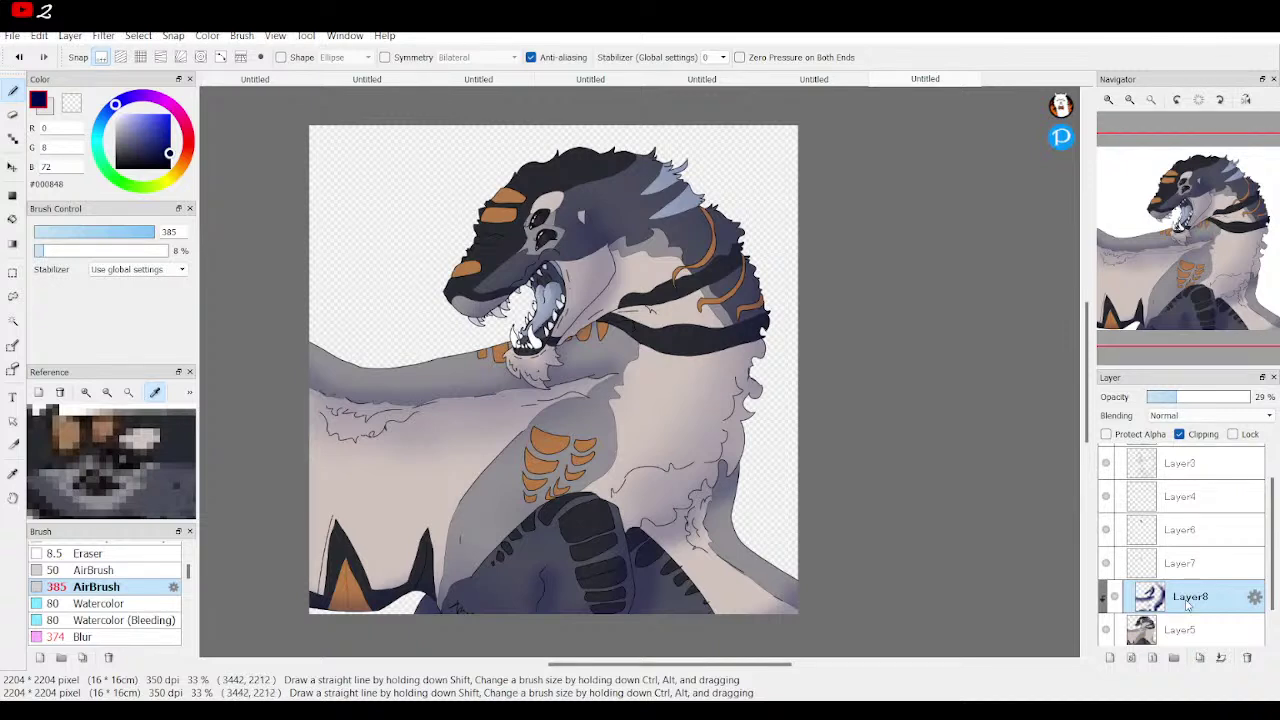
# Add a new clipping layer above Layer8 and airbrush a soft white highlight from the forehead down to the snout
pyautogui.click(1110, 657)
pyautogui.click(1180, 434)
pyautogui.moveTo(125, 131); pyautogui.dragTo(110, 109)
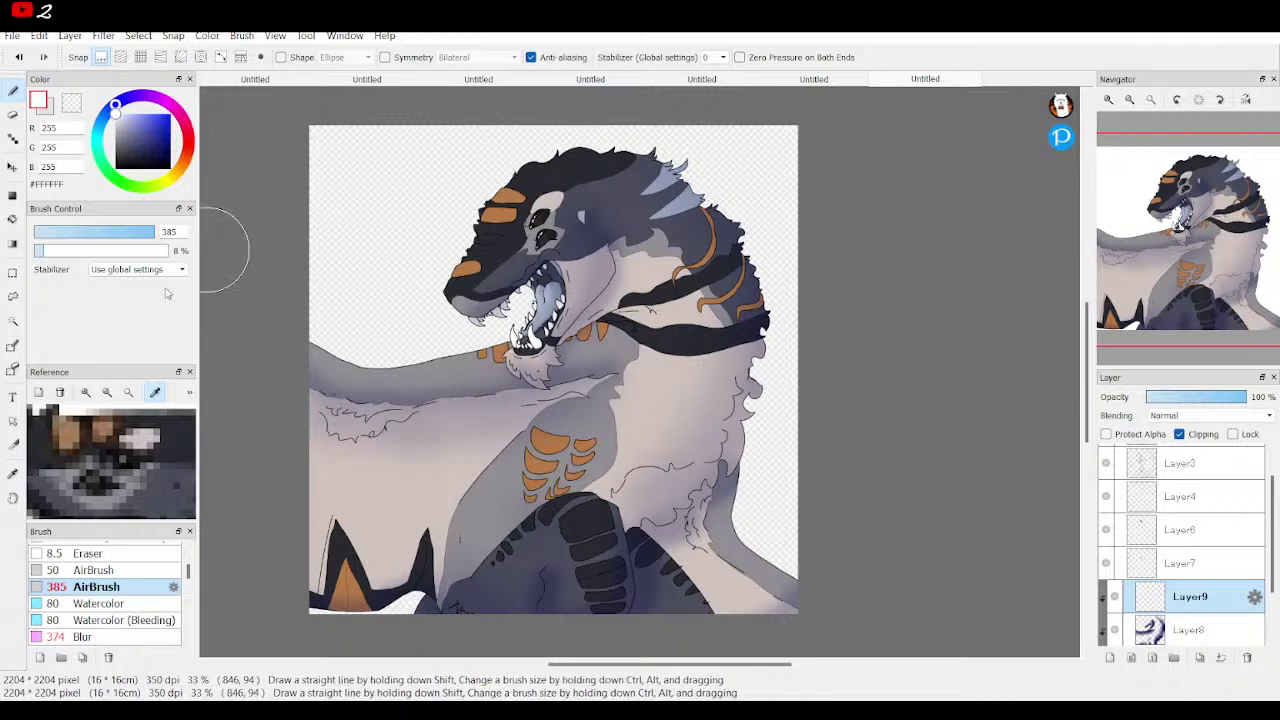
pyautogui.moveTo(542, 154)
pyautogui.mouseDown()
pyautogui.moveTo(477, 186)
pyautogui.moveTo(446, 326)
pyautogui.moveTo(509, 166)
pyautogui.moveTo(465, 315)
pyautogui.mouseUp()
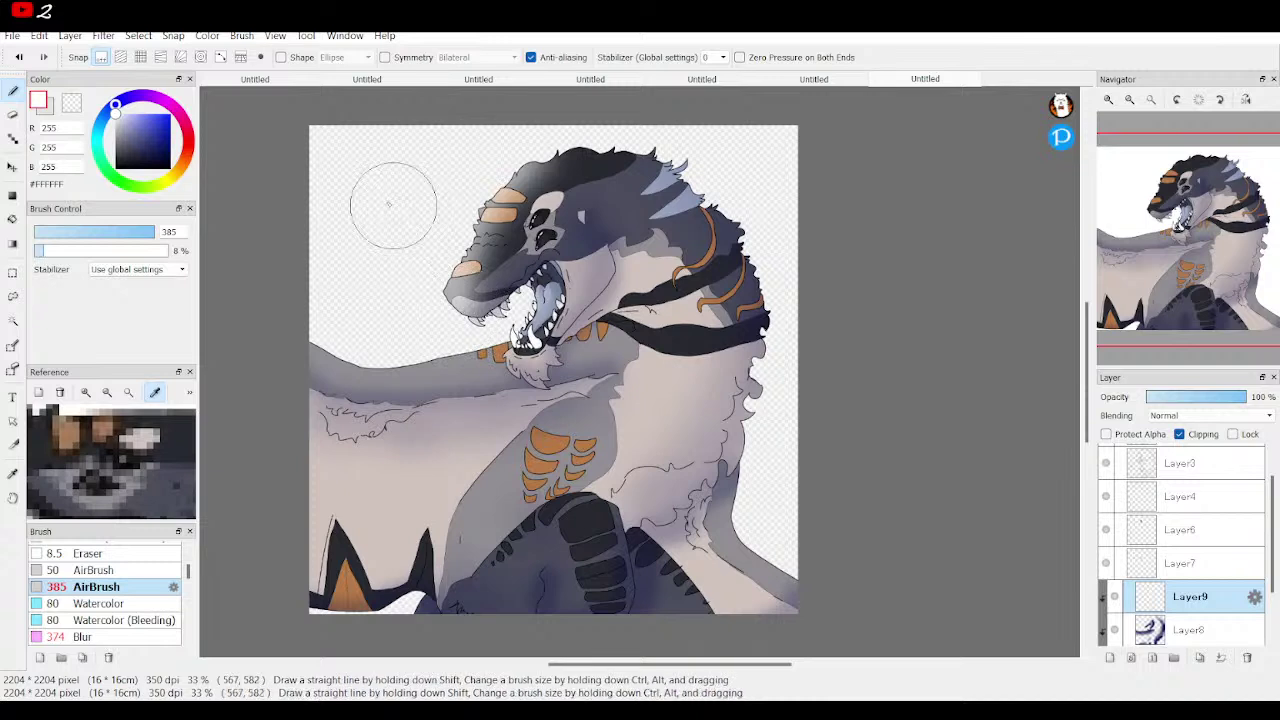
# Undo the last white stroke, then airbrush a stronger forehead-to-snout highlight at size 121 and 32% opacity
pyautogui.hotkey('ctrl', 'z')
pyautogui.moveTo(158, 232); pyautogui.dragTo(148, 232)
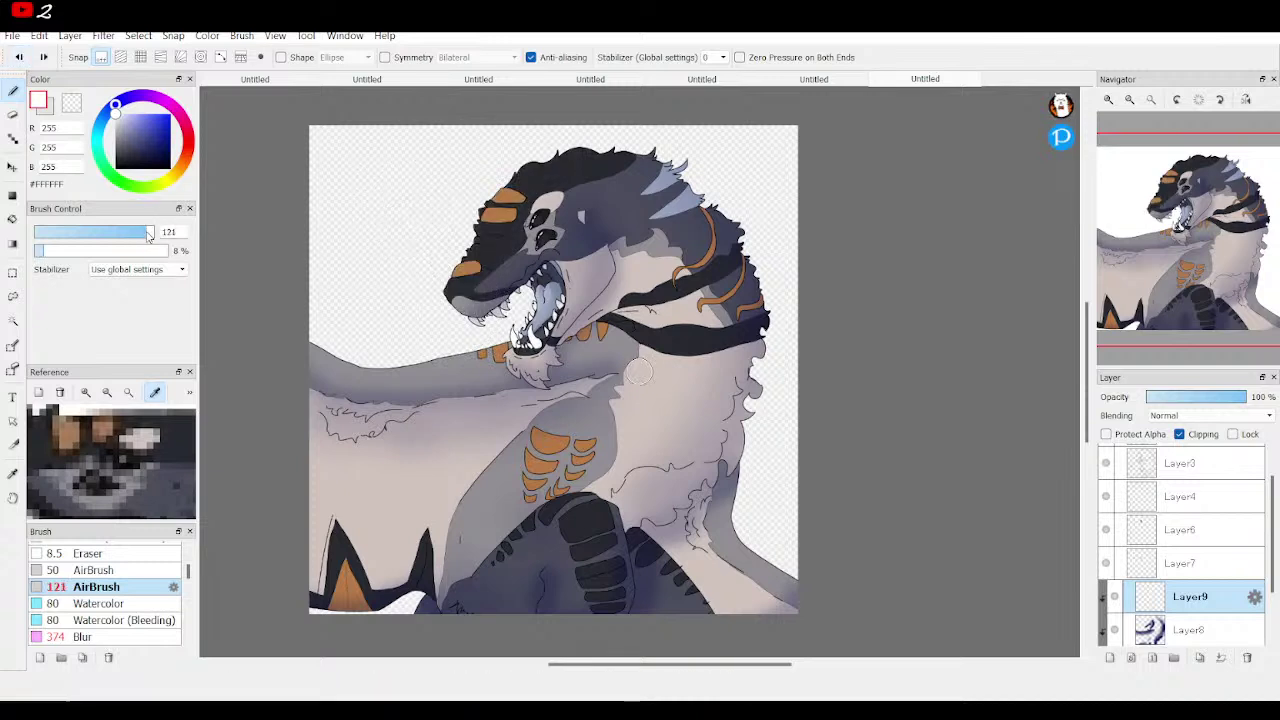
pyautogui.click(75, 250)
pyautogui.moveTo(523, 172)
pyautogui.mouseDown()
pyautogui.moveTo(474, 216)
pyautogui.moveTo(452, 282)
pyautogui.moveTo(465, 315)
pyautogui.moveTo(494, 206)
pyautogui.mouseUp()
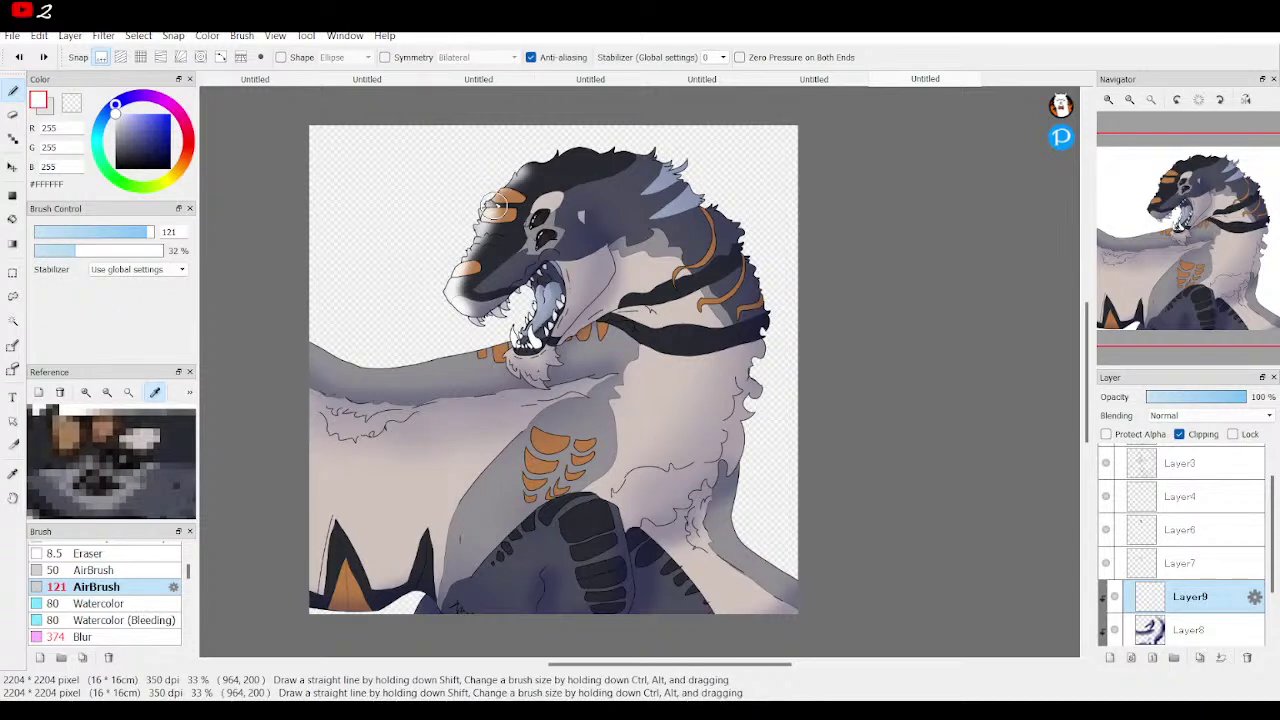
# Airbrush white highlights along the upper edge of the outstretched arm and over the top of the raised thigh
pyautogui.moveTo(305, 342)
pyautogui.mouseDown()
pyautogui.moveTo(385, 371)
pyautogui.moveTo(510, 339)
pyautogui.mouseUp()
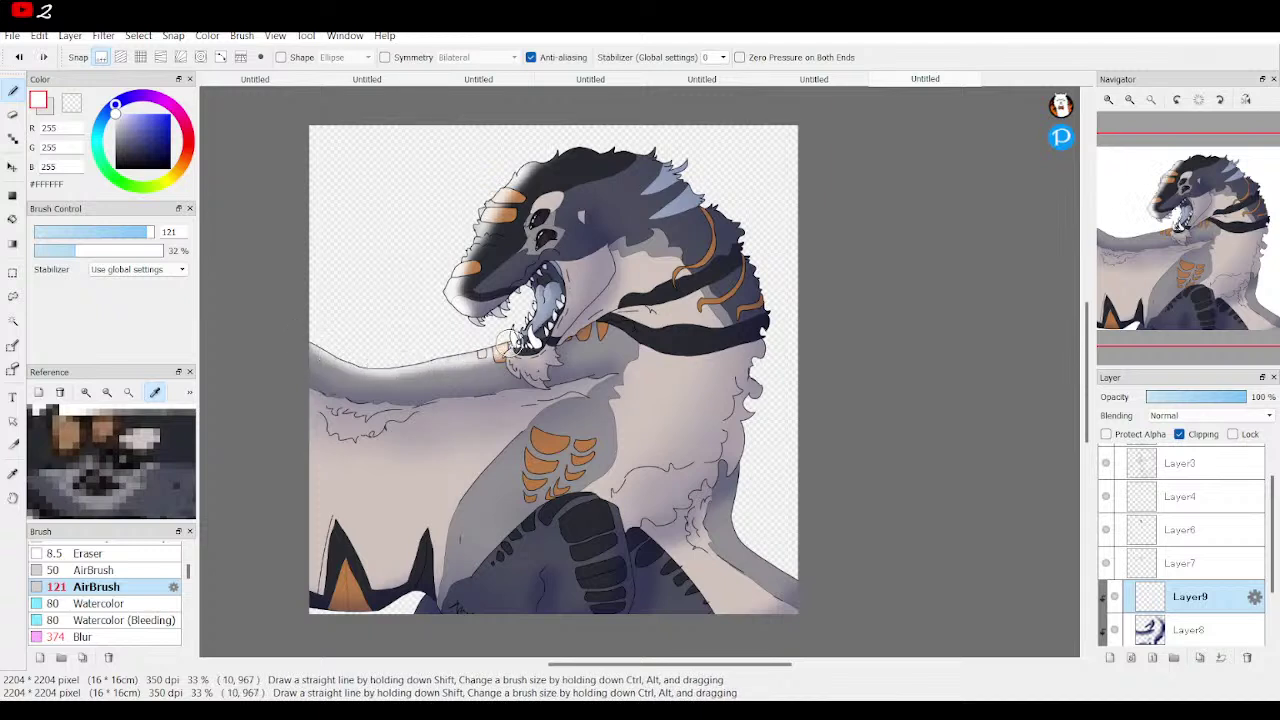
pyautogui.click(28, 59)
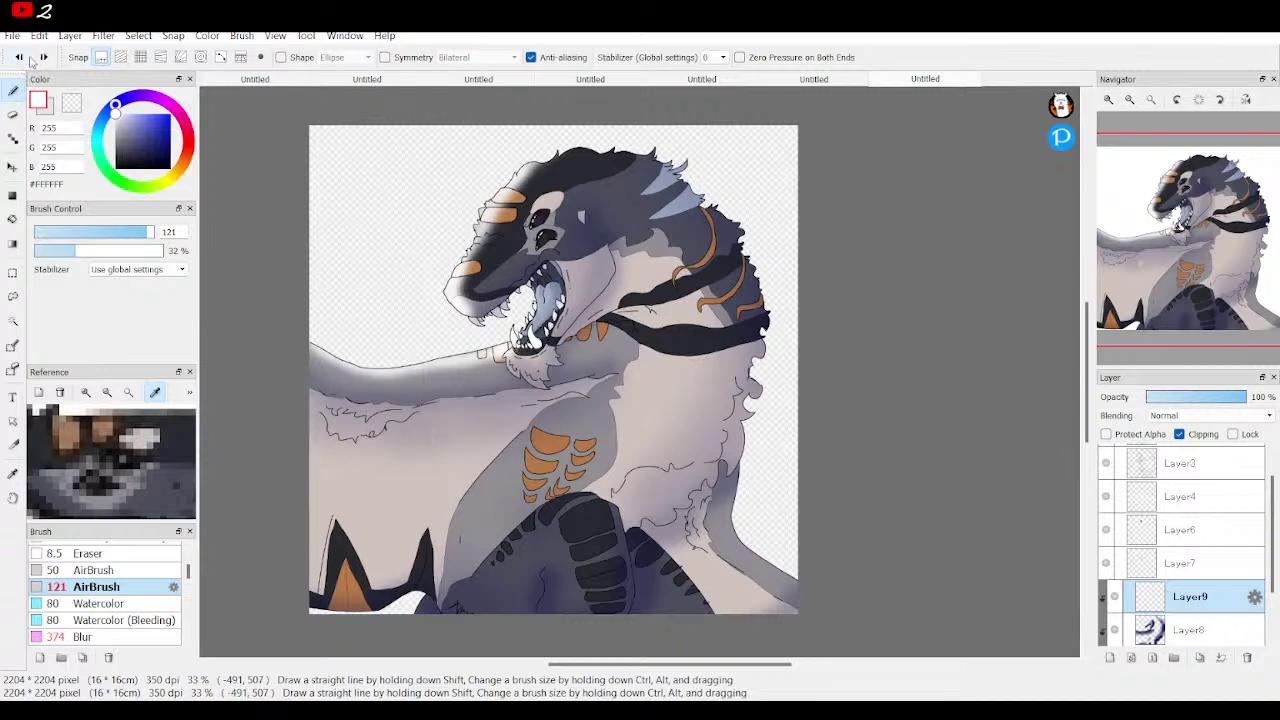
pyautogui.moveTo(462, 598)
pyautogui.mouseDown()
pyautogui.moveTo(538, 517)
pyautogui.moveTo(577, 499)
pyautogui.mouseUp()
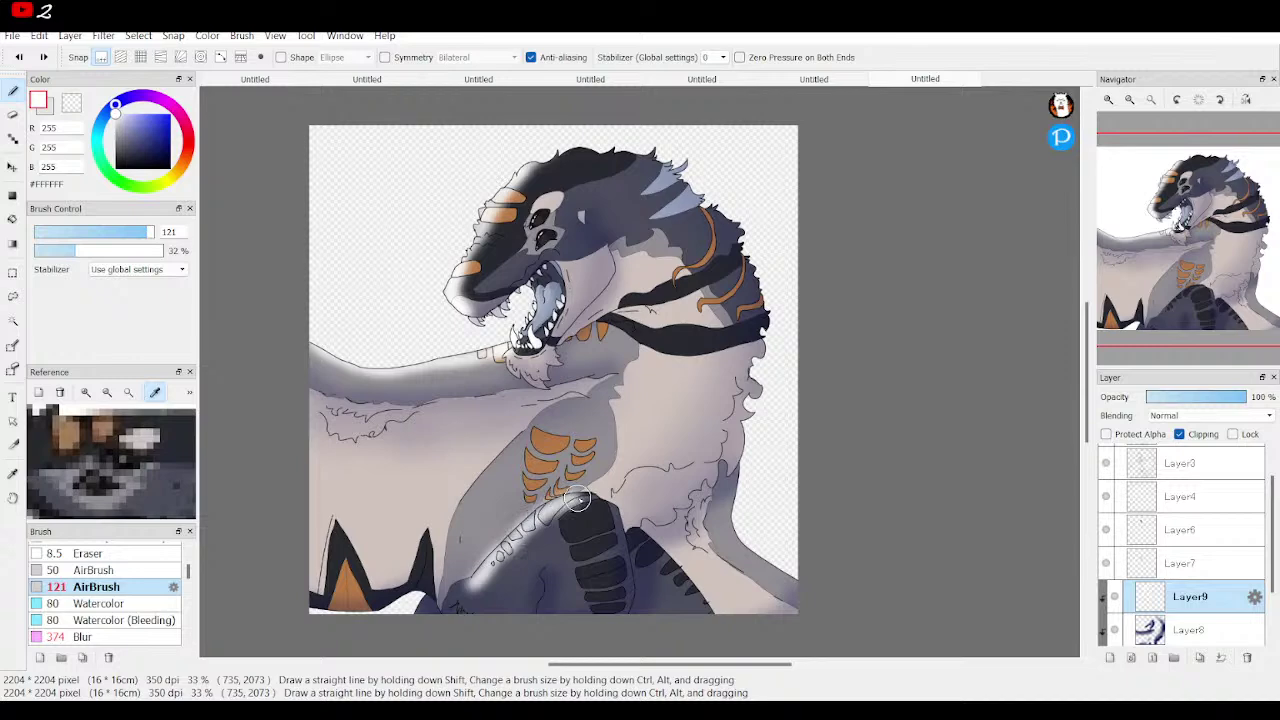
# Try to airbrush a wide white highlight across the lower jaw and chin fur, and undo it
pyautogui.click(1108, 100)
pyautogui.click(1108, 100)
pyautogui.click(1108, 100)
pyautogui.click(1108, 100)
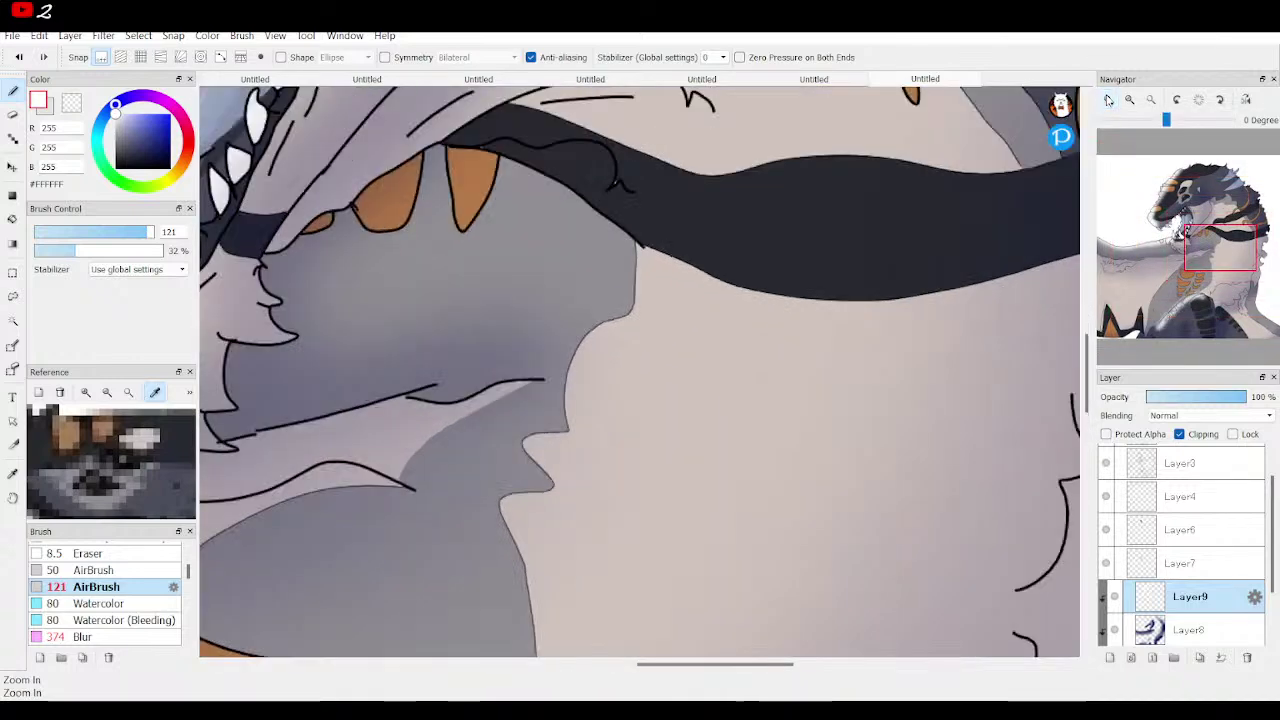
pyautogui.click(1206, 250)
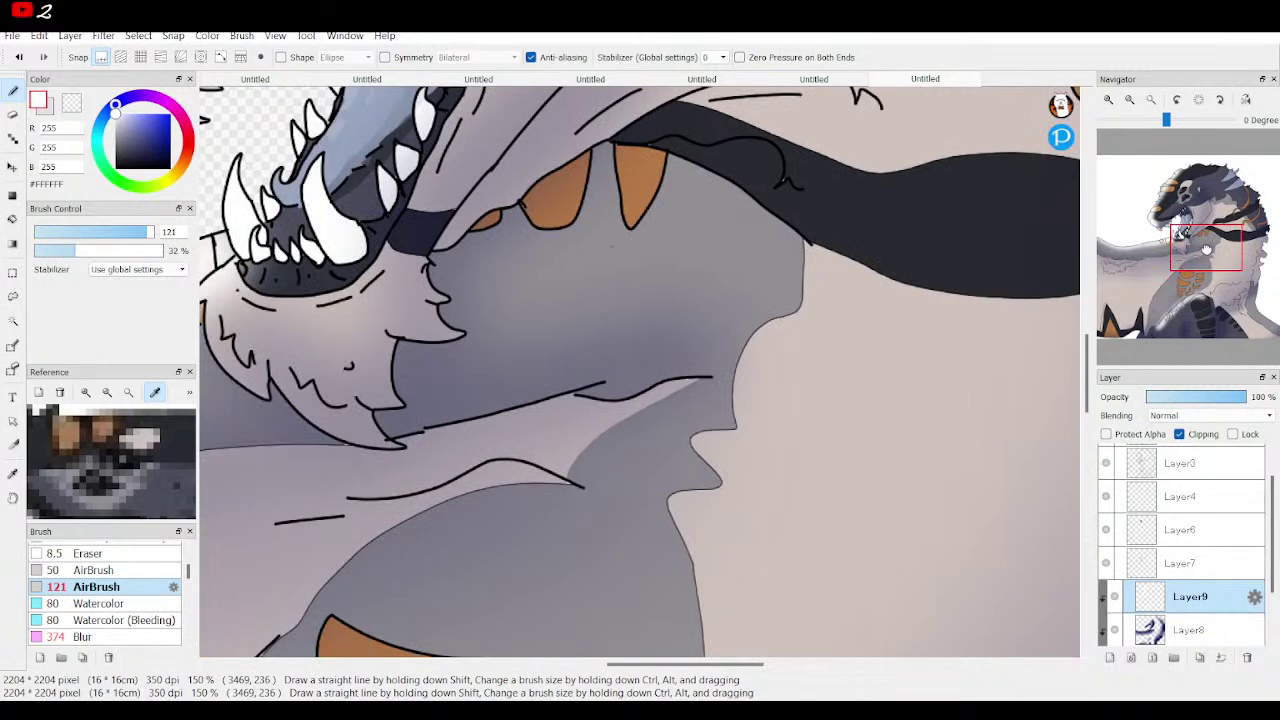
pyautogui.moveTo(1206, 250); pyautogui.dragTo(1190, 242)
pyautogui.moveTo(456, 346)
pyautogui.mouseDown()
pyautogui.moveTo(492, 362)
pyautogui.moveTo(531, 353)
pyautogui.moveTo(600, 249)
pyautogui.mouseUp()
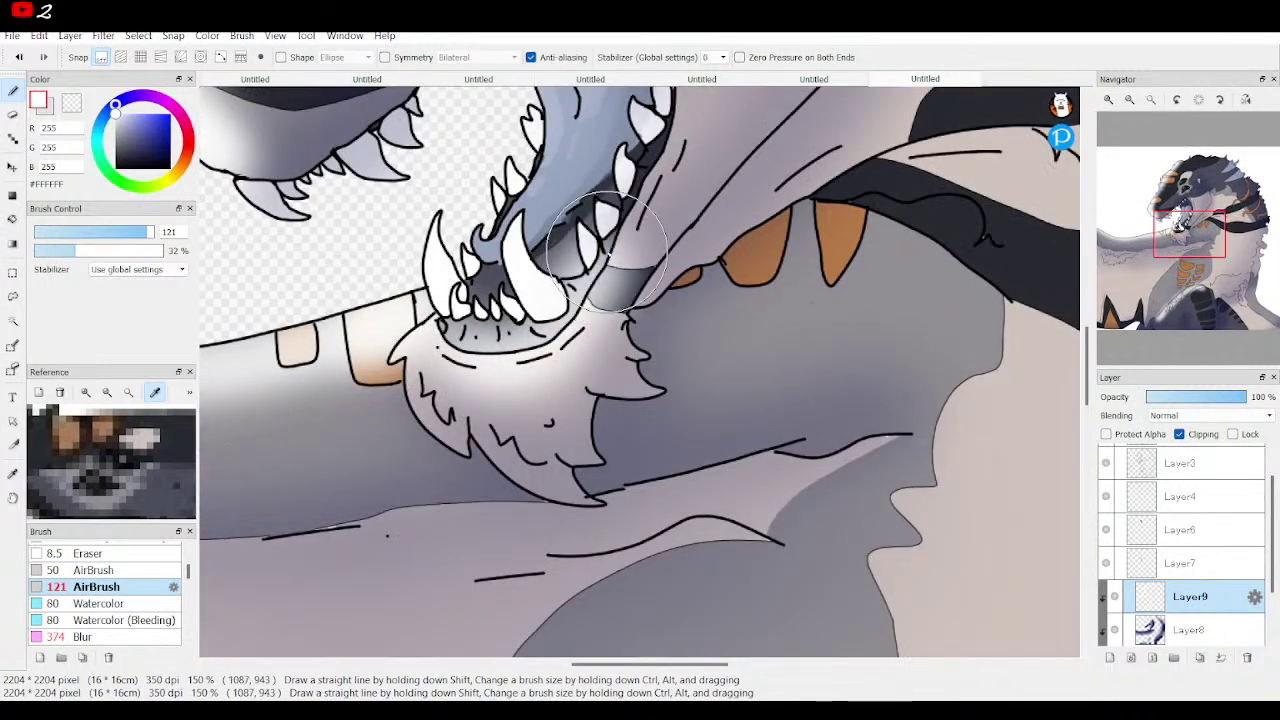
pyautogui.click(18, 57)
pyautogui.click(18, 57)
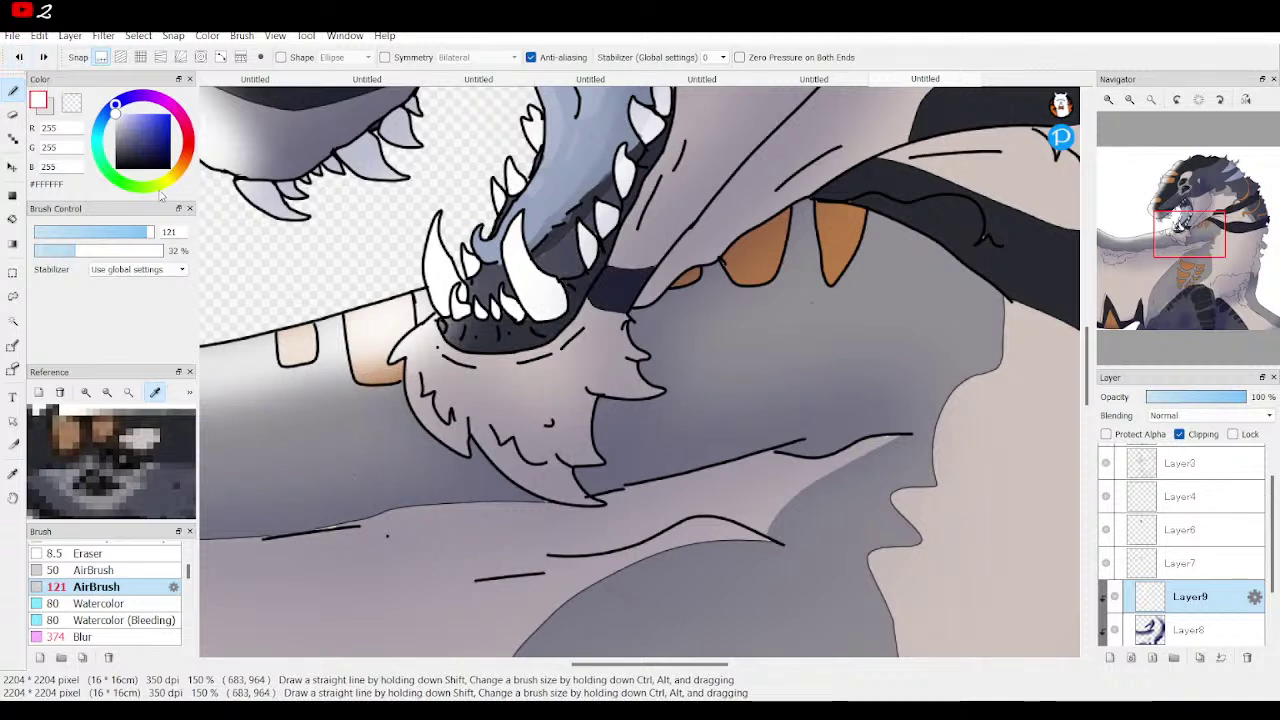
pyautogui.click(45, 59)
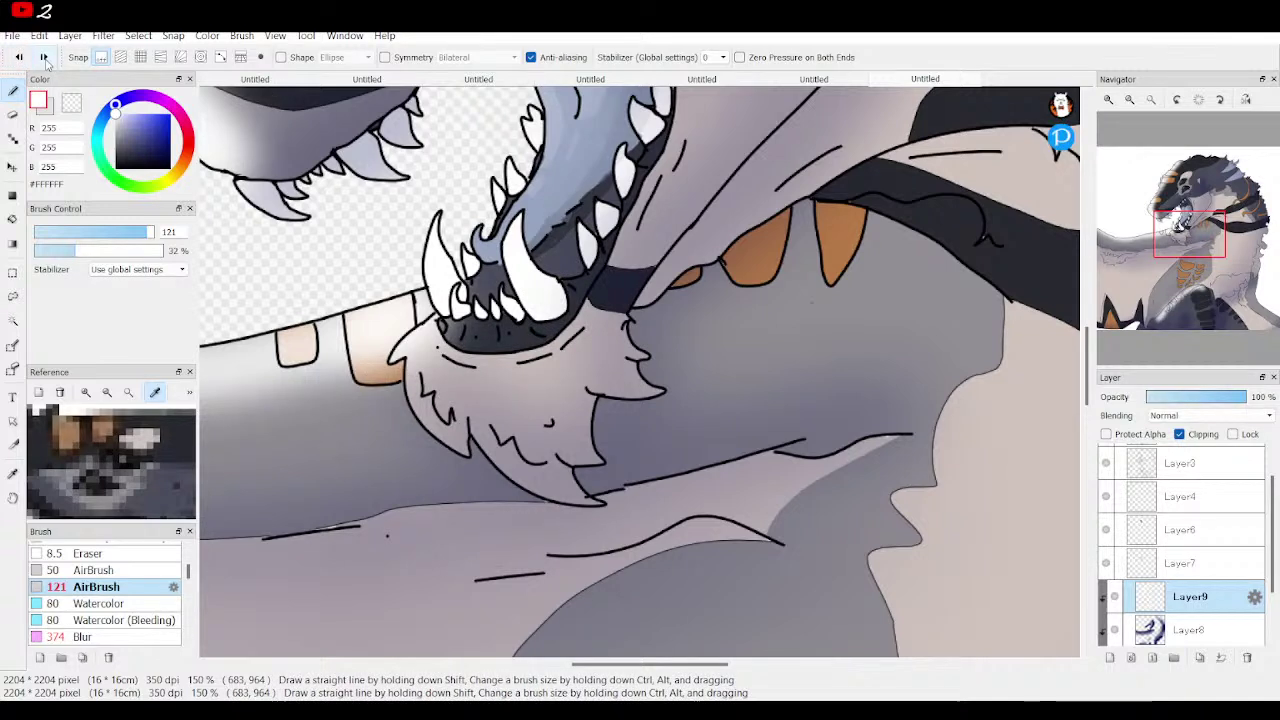
# Reduce the airbrush size to about 46 and highlight the lower jaw, the mouth corner and the wrinkled upper lip in white
pyautogui.click(122, 233)
pyautogui.moveTo(432, 355)
pyautogui.mouseDown()
pyautogui.moveTo(585, 330)
pyautogui.moveTo(688, 143)
pyautogui.mouseUp()
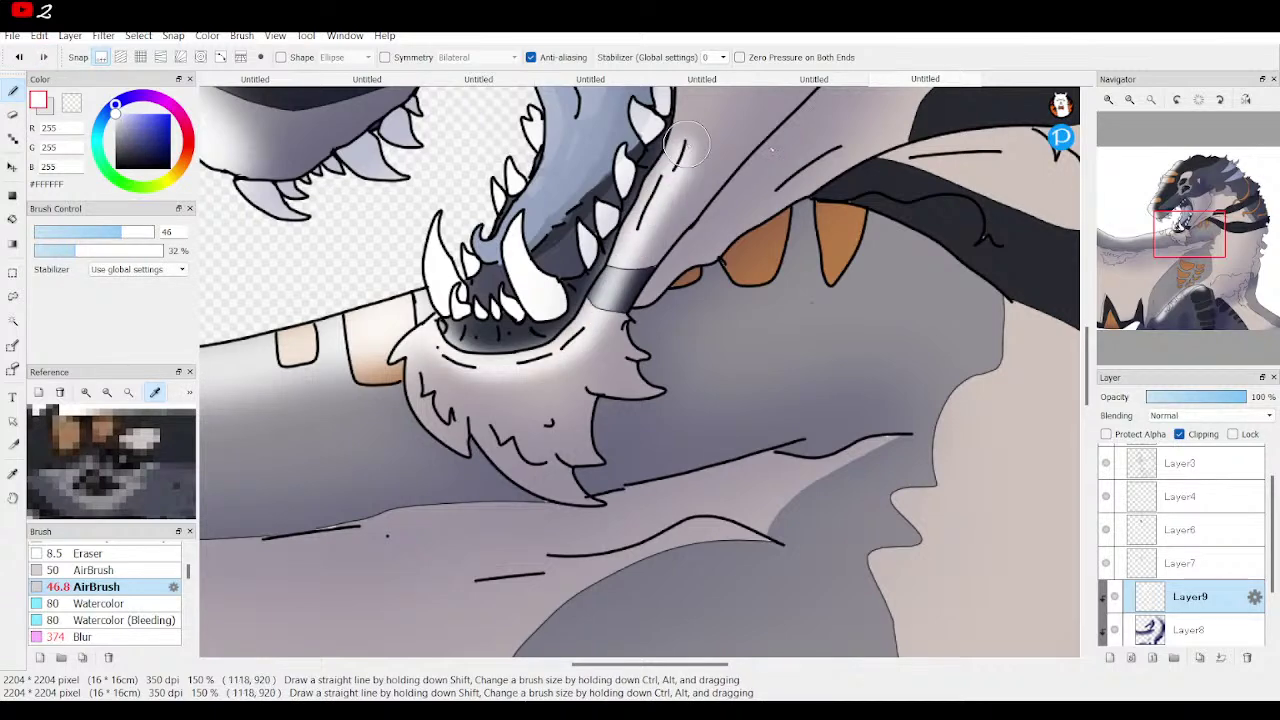
pyautogui.scroll(5, 686, 145)
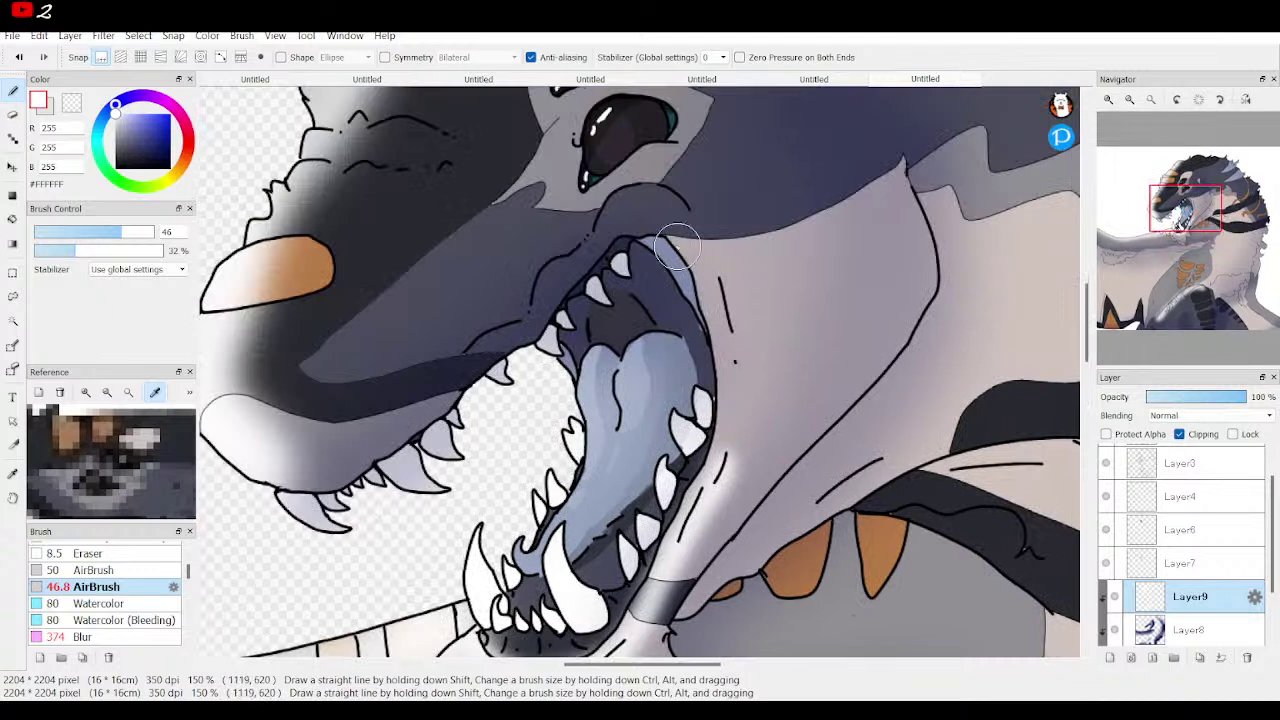
pyautogui.moveTo(665, 210)
pyautogui.mouseDown()
pyautogui.moveTo(549, 270)
pyautogui.moveTo(531, 305)
pyautogui.moveTo(466, 360)
pyautogui.mouseUp()
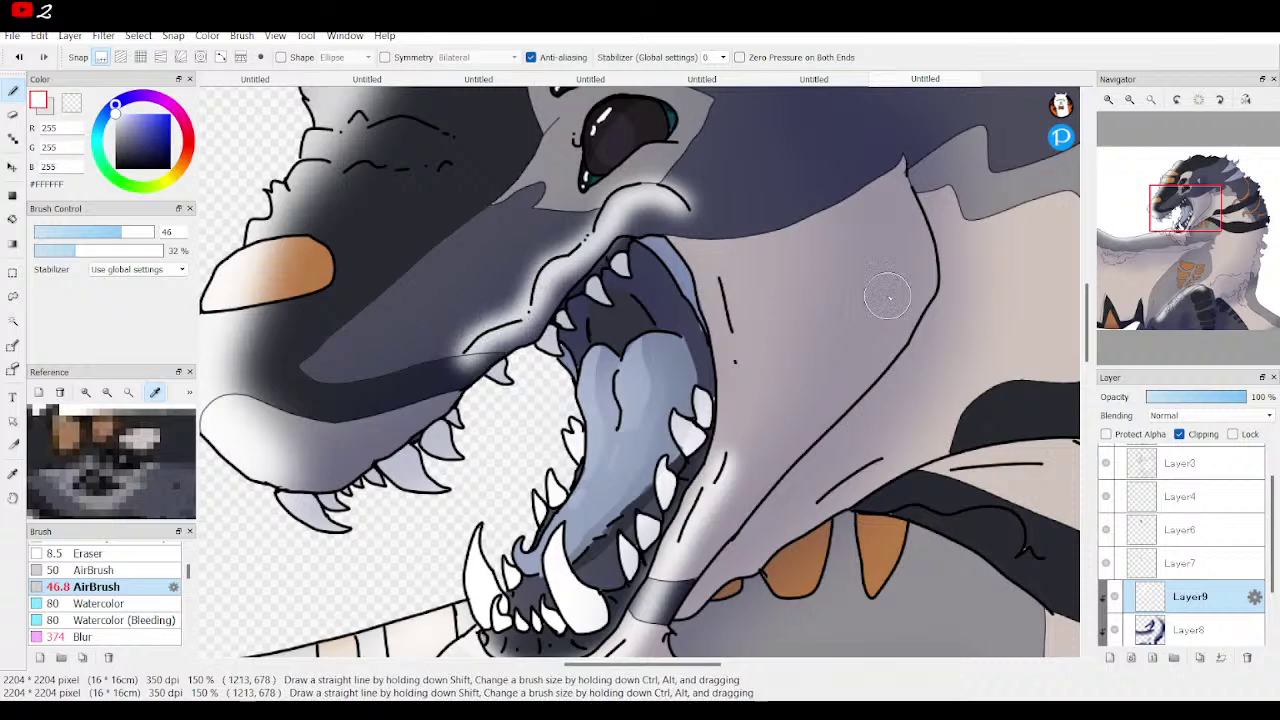
# Airbrush white highlights around both eyes, the brow patch, the snout wrinkles and the orange head stripes
pyautogui.moveTo(1218, 202)
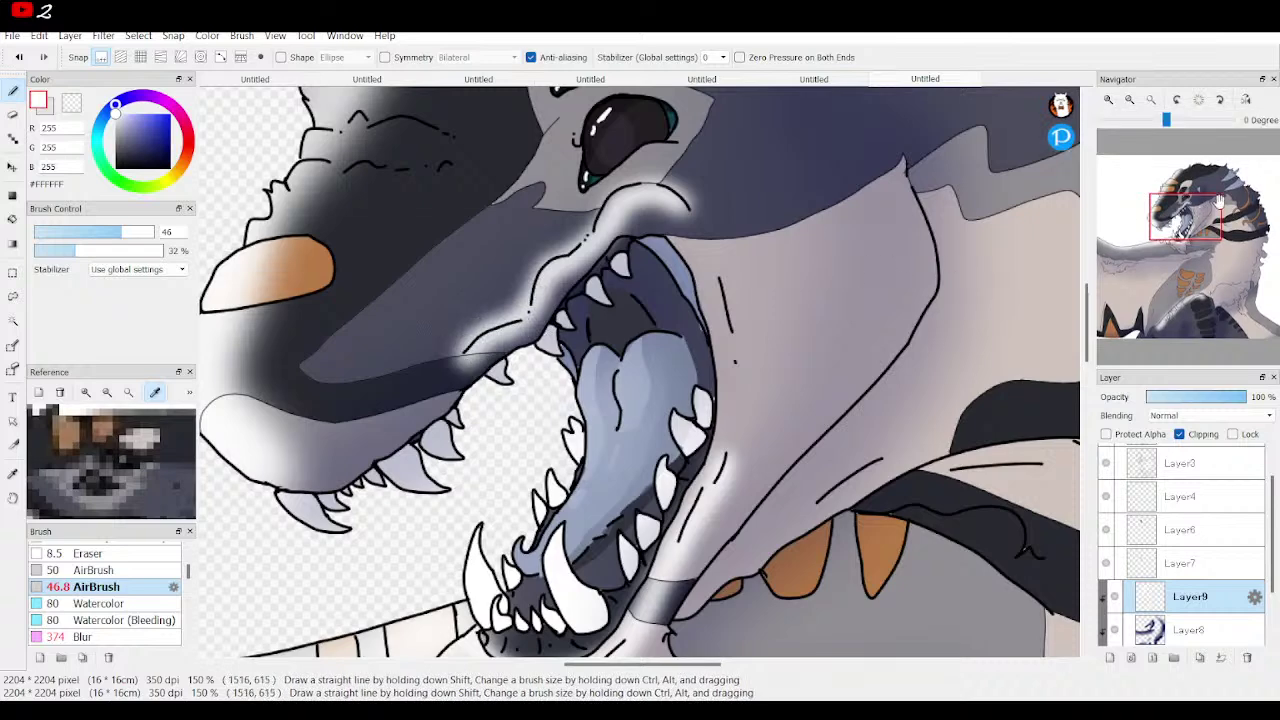
pyautogui.moveTo(1219, 201); pyautogui.dragTo(1217, 182)
pyautogui.moveTo(555, 285)
pyautogui.mouseDown()
pyautogui.moveTo(565, 320)
pyautogui.moveTo(576, 300)
pyautogui.mouseUp()
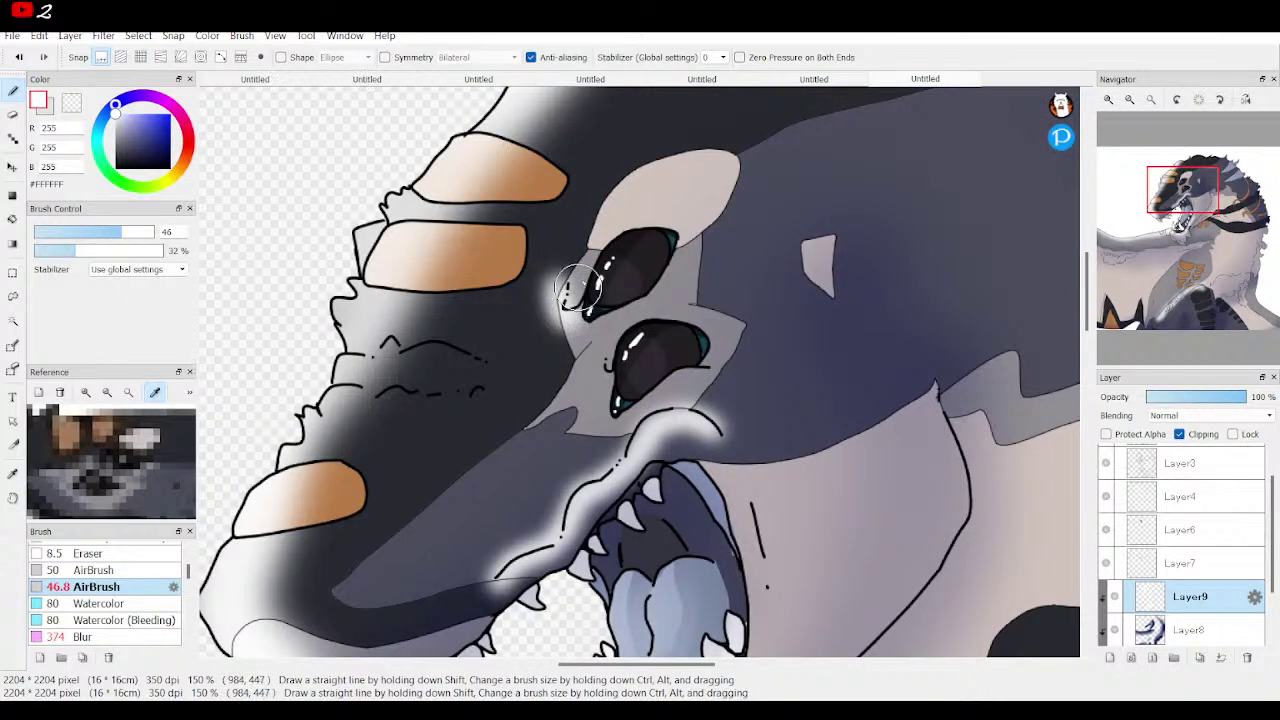
pyautogui.moveTo(584, 246); pyautogui.dragTo(606, 213)
pyautogui.moveTo(602, 348); pyautogui.dragTo(604, 378)
pyautogui.moveTo(488, 364)
pyautogui.mouseDown()
pyautogui.moveTo(440, 339)
pyautogui.moveTo(355, 366)
pyautogui.moveTo(480, 394)
pyautogui.mouseUp()
pyautogui.moveTo(523, 234)
pyautogui.mouseDown()
pyautogui.moveTo(441, 232)
pyautogui.moveTo(378, 275)
pyautogui.moveTo(514, 205)
pyautogui.moveTo(462, 162)
pyautogui.mouseUp()
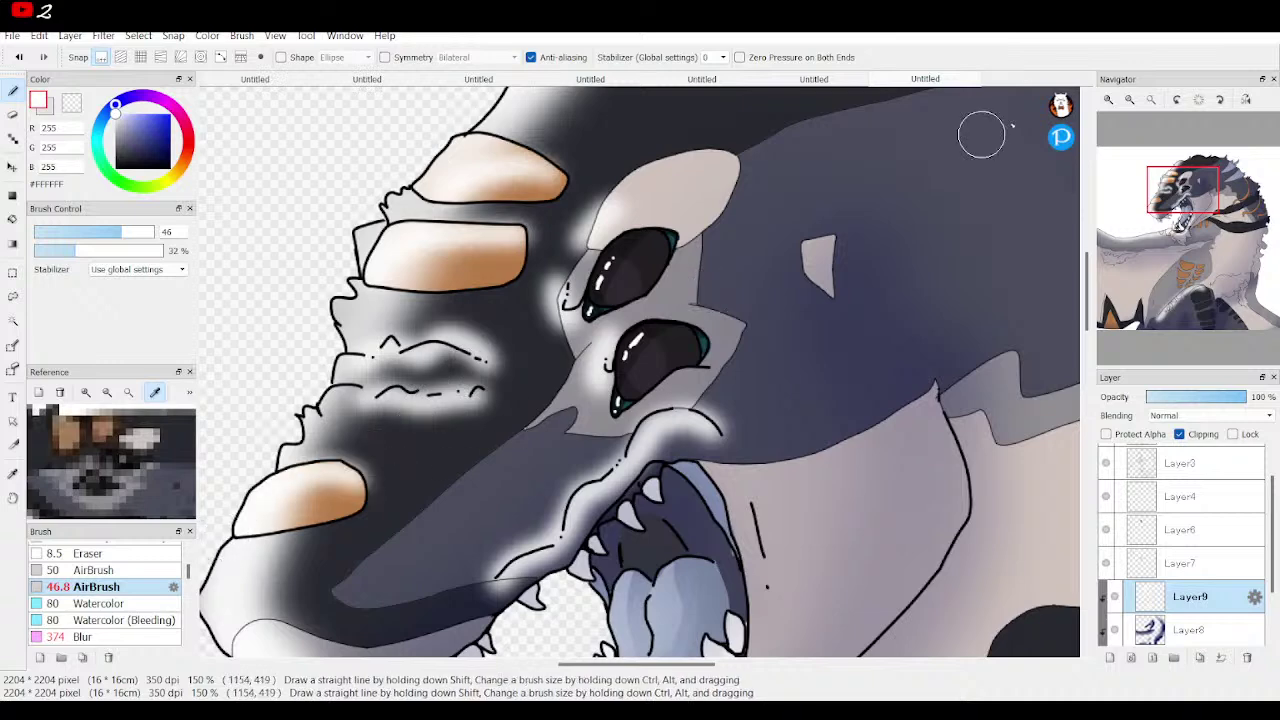
# Set the airbrush to size 370 and 12% opacity, and softly lighten the outstretched arm and the top of the head
pyautogui.click(1151, 99)
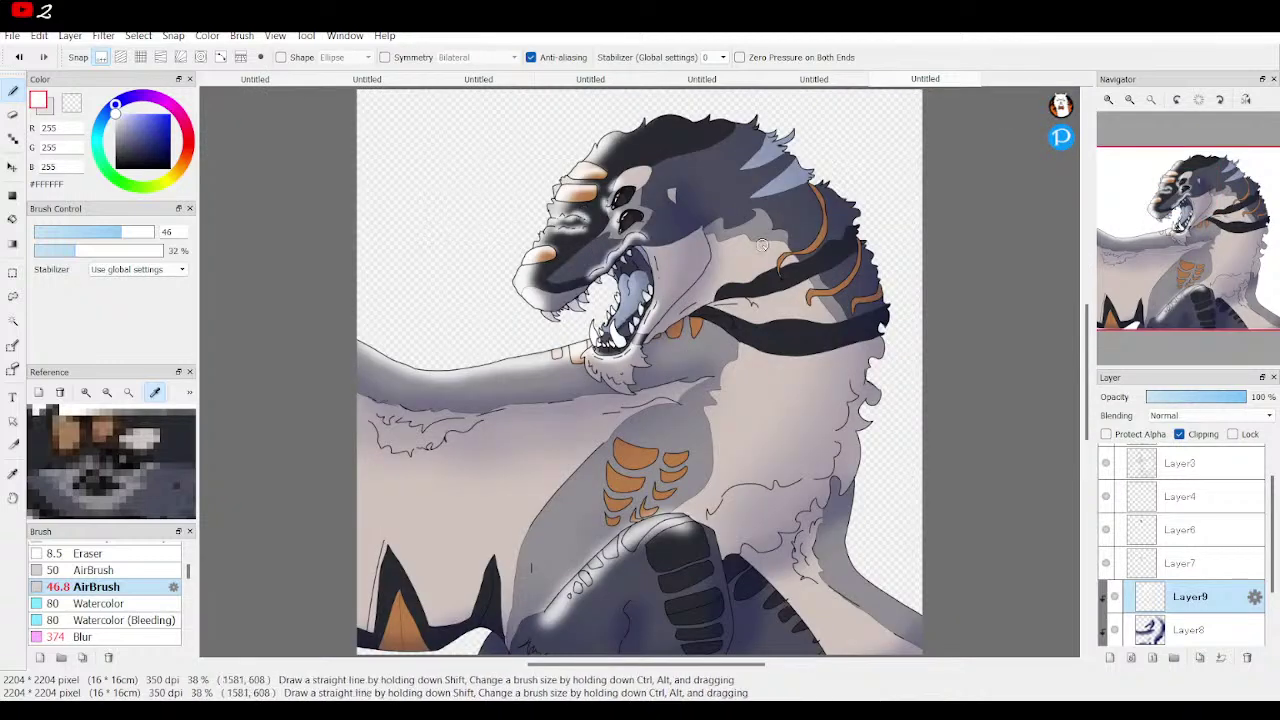
pyautogui.moveTo(130, 231); pyautogui.dragTo(155, 232)
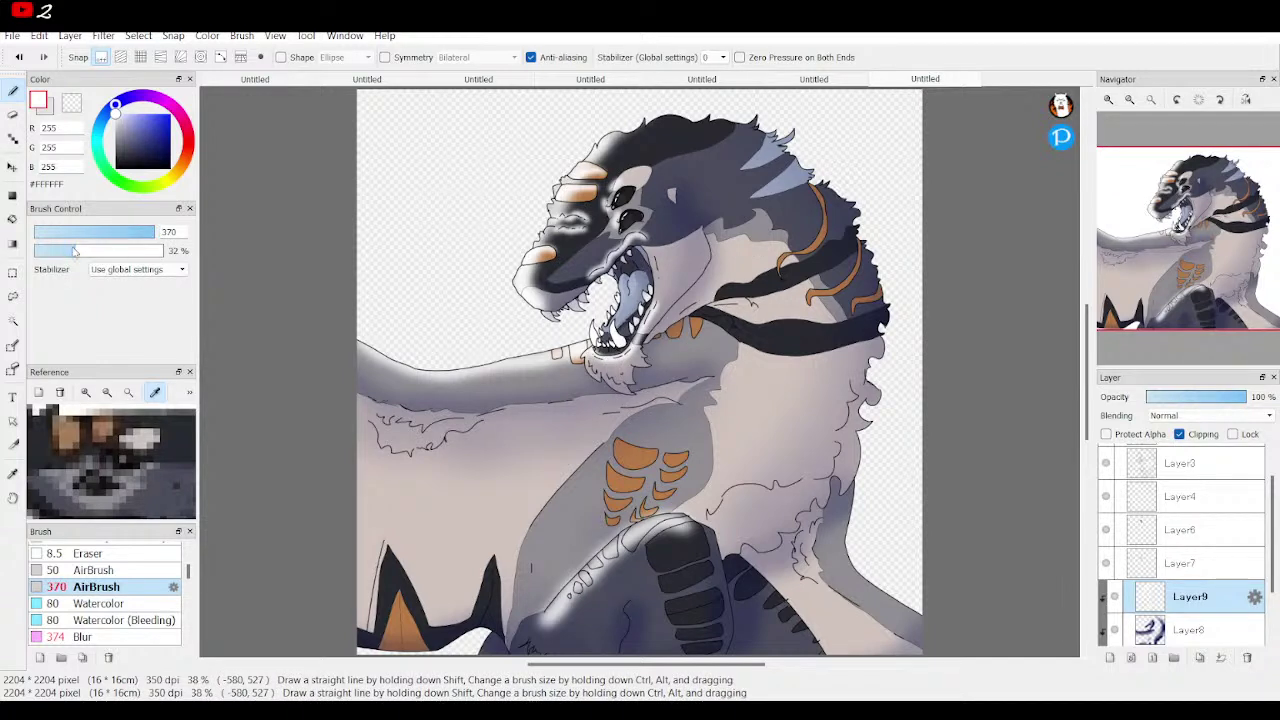
pyautogui.click(57, 256)
pyautogui.click(36, 250)
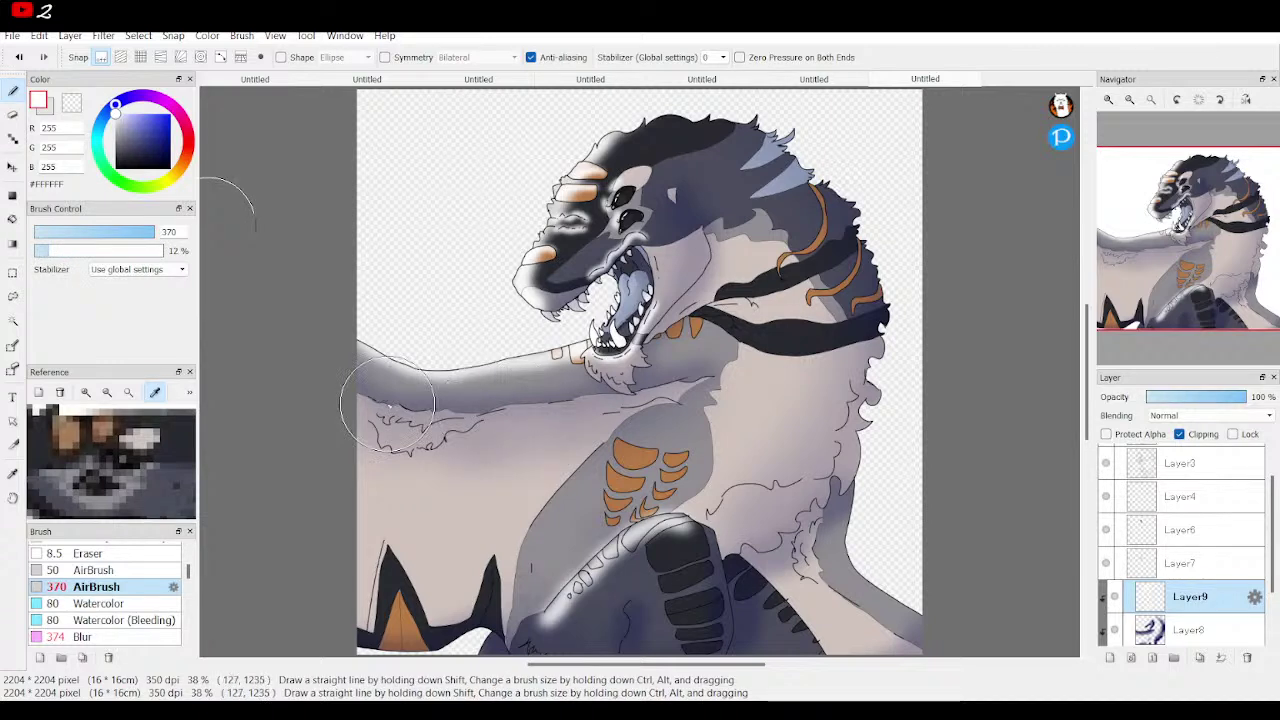
pyautogui.moveTo(387, 405); pyautogui.dragTo(545, 398)
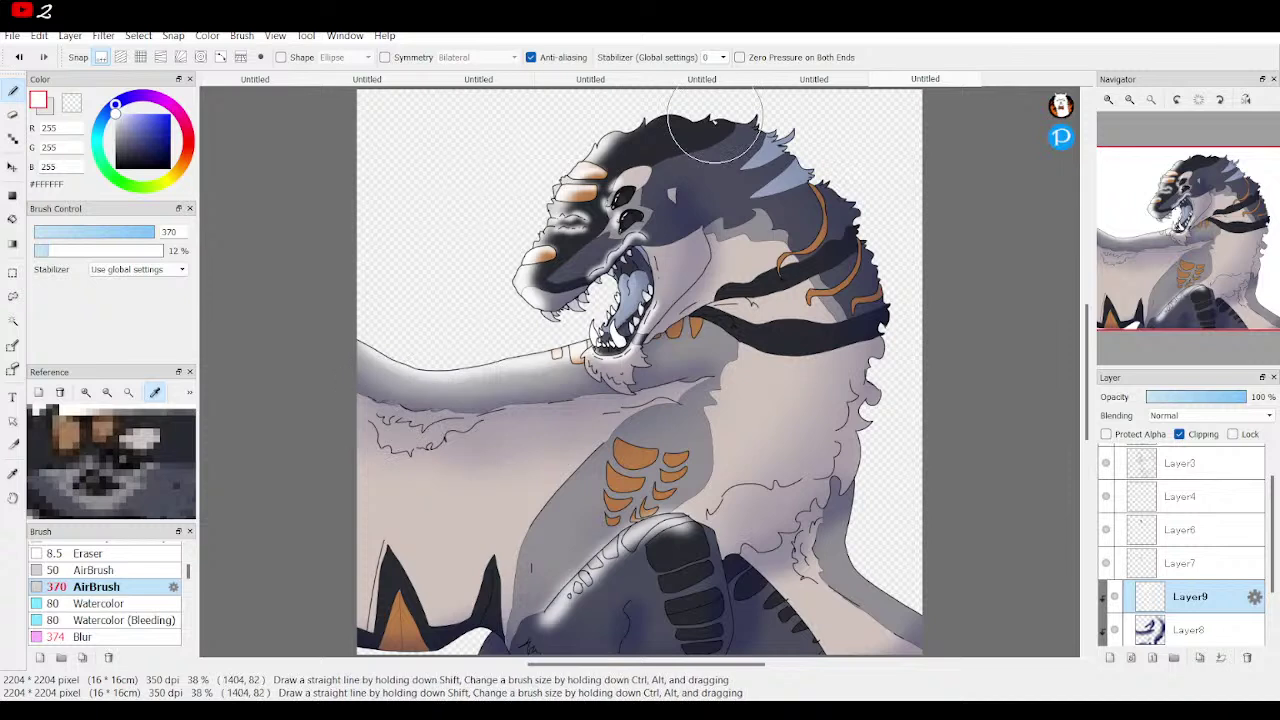
pyautogui.moveTo(712, 128); pyautogui.dragTo(640, 175)
# Airbrush broad soft white highlights over the gray shoulder patch, the thigh, the chest and the pale membrane under the arm
pyautogui.moveTo(668, 432)
pyautogui.mouseDown()
pyautogui.moveTo(598, 510)
pyautogui.moveTo(621, 567)
pyautogui.mouseUp()
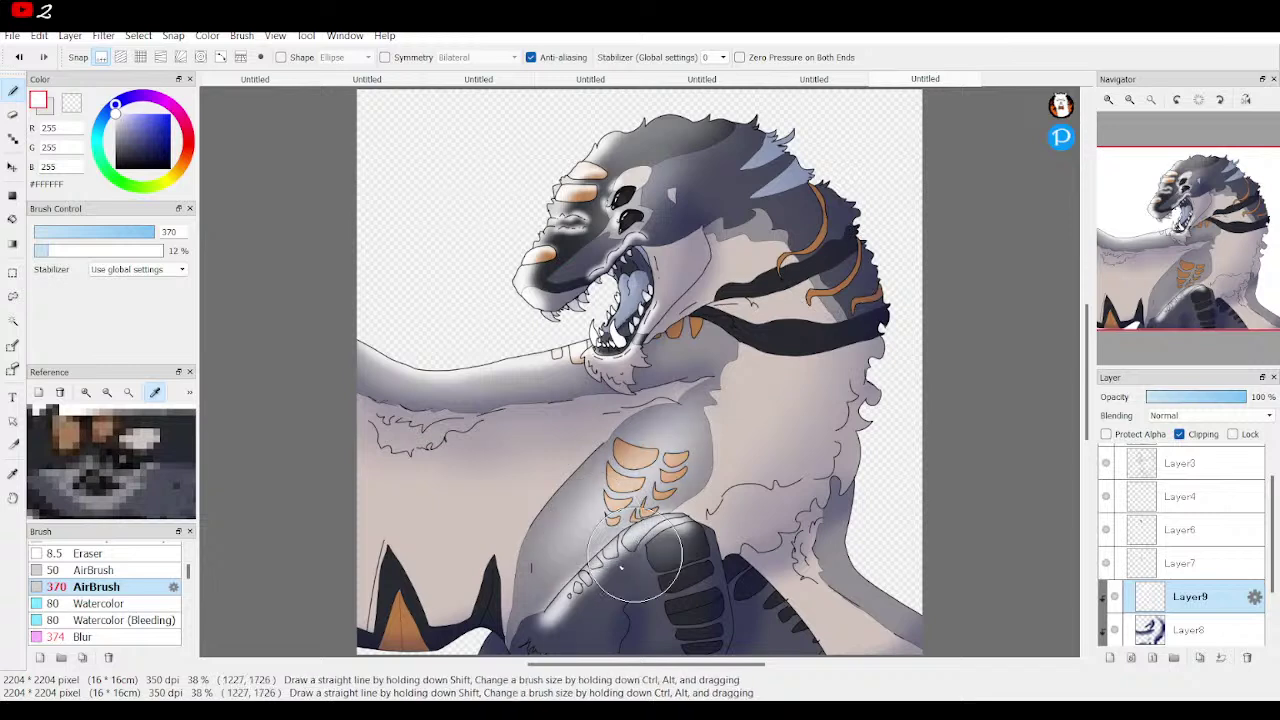
pyautogui.moveTo(620, 567); pyautogui.dragTo(665, 575)
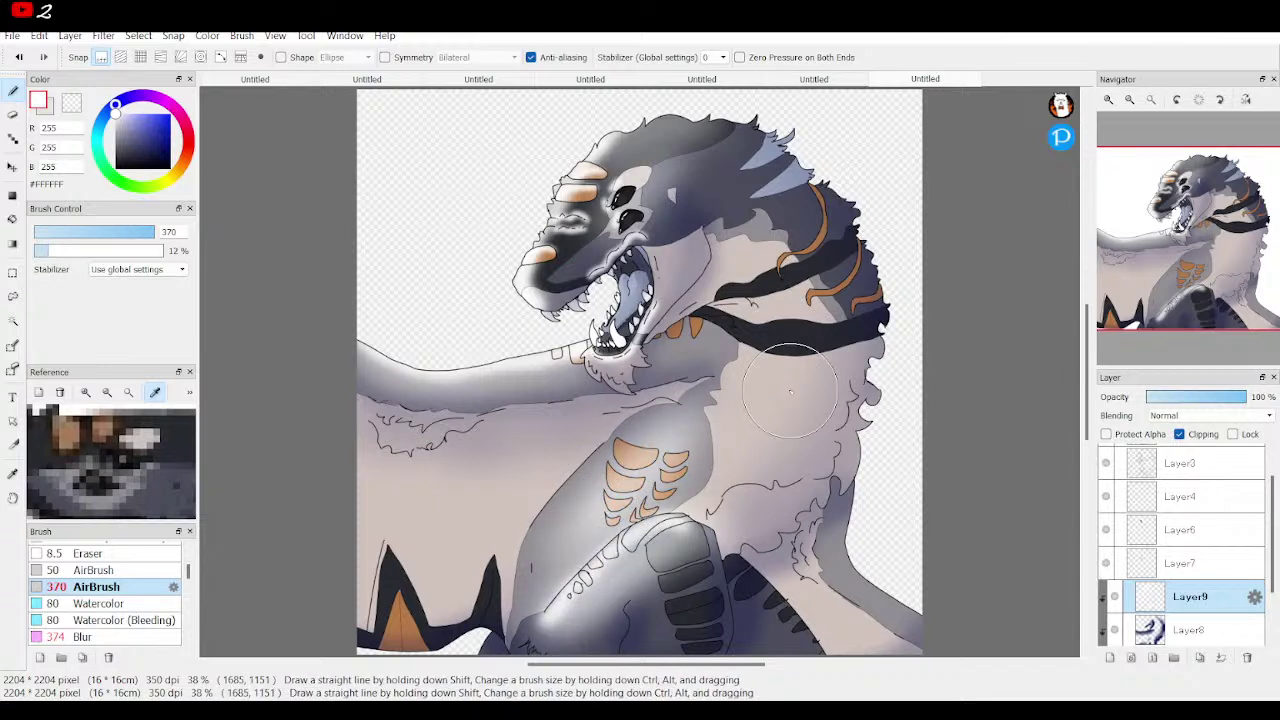
pyautogui.moveTo(790, 391); pyautogui.dragTo(740, 395)
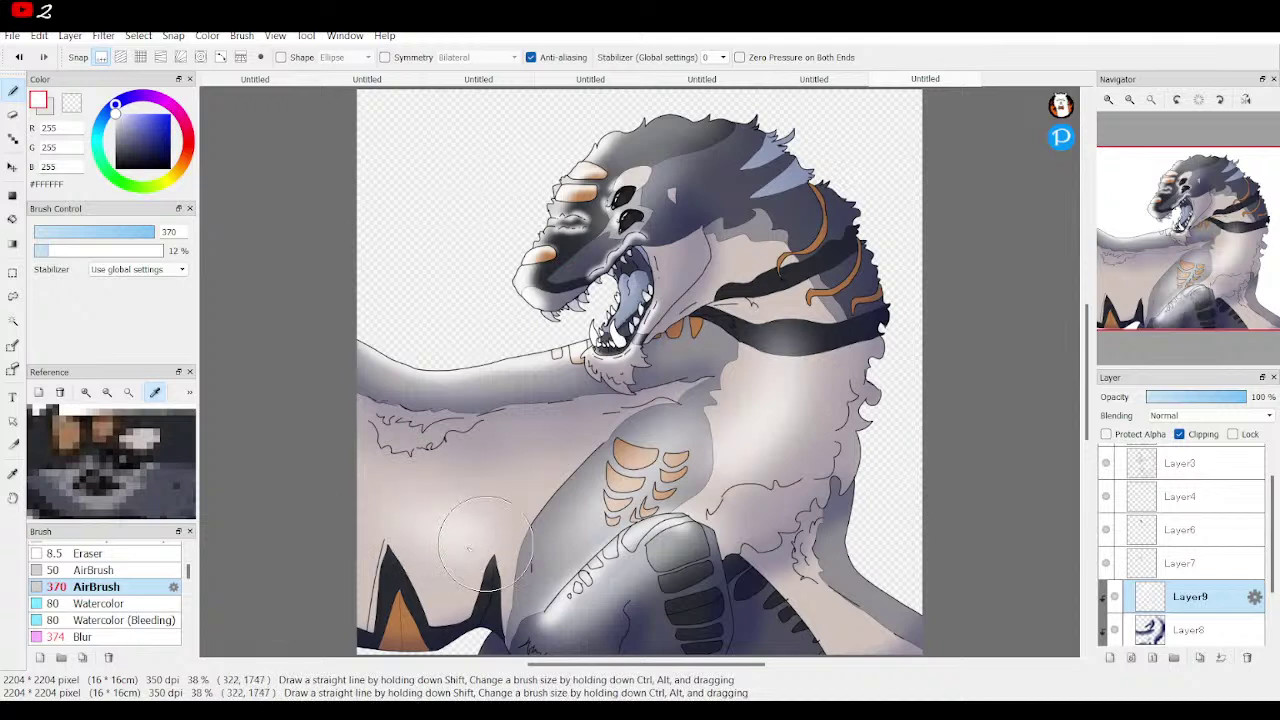
pyautogui.moveTo(469, 548); pyautogui.dragTo(495, 555)
# Lower the opacity of highlight layer Layer9 to 20% and toggle its visibility to compare the effect
pyautogui.moveTo(1240, 397); pyautogui.dragTo(1180, 401)
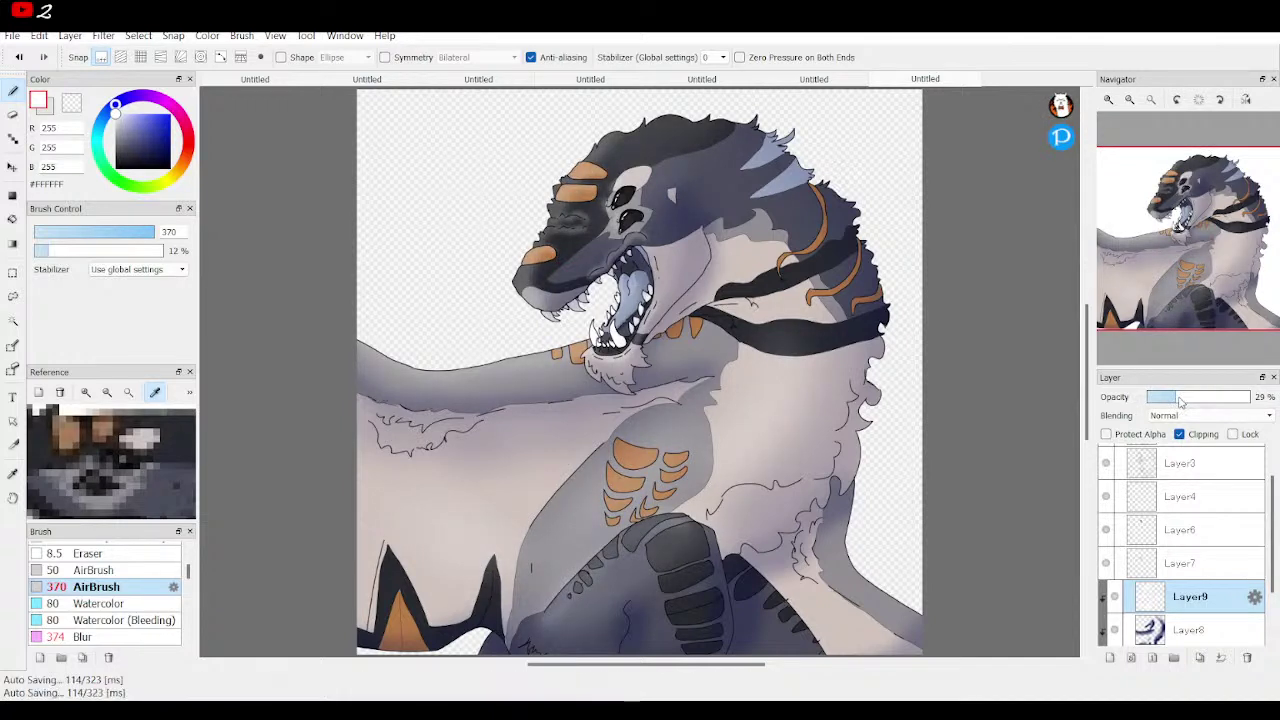
pyautogui.moveTo(1127, 268)
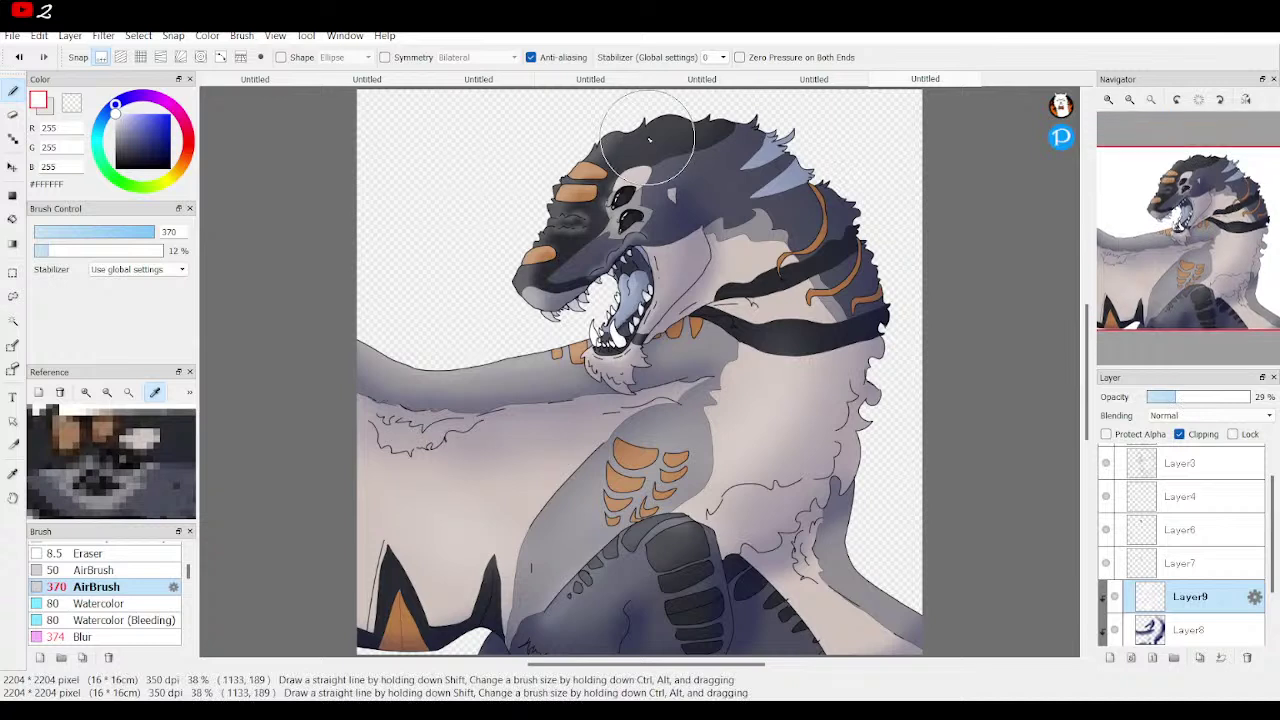
pyautogui.moveTo(558, 235); pyautogui.dragTo(563, 232)
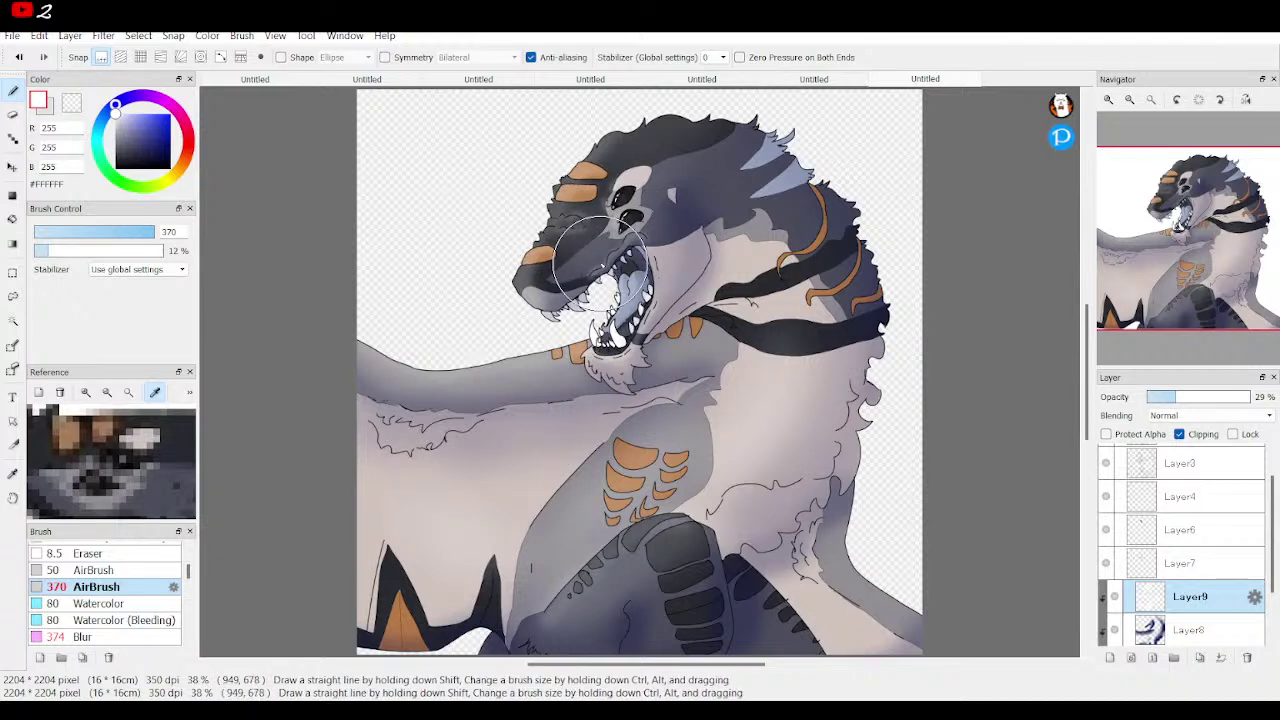
pyautogui.click(1155, 397)
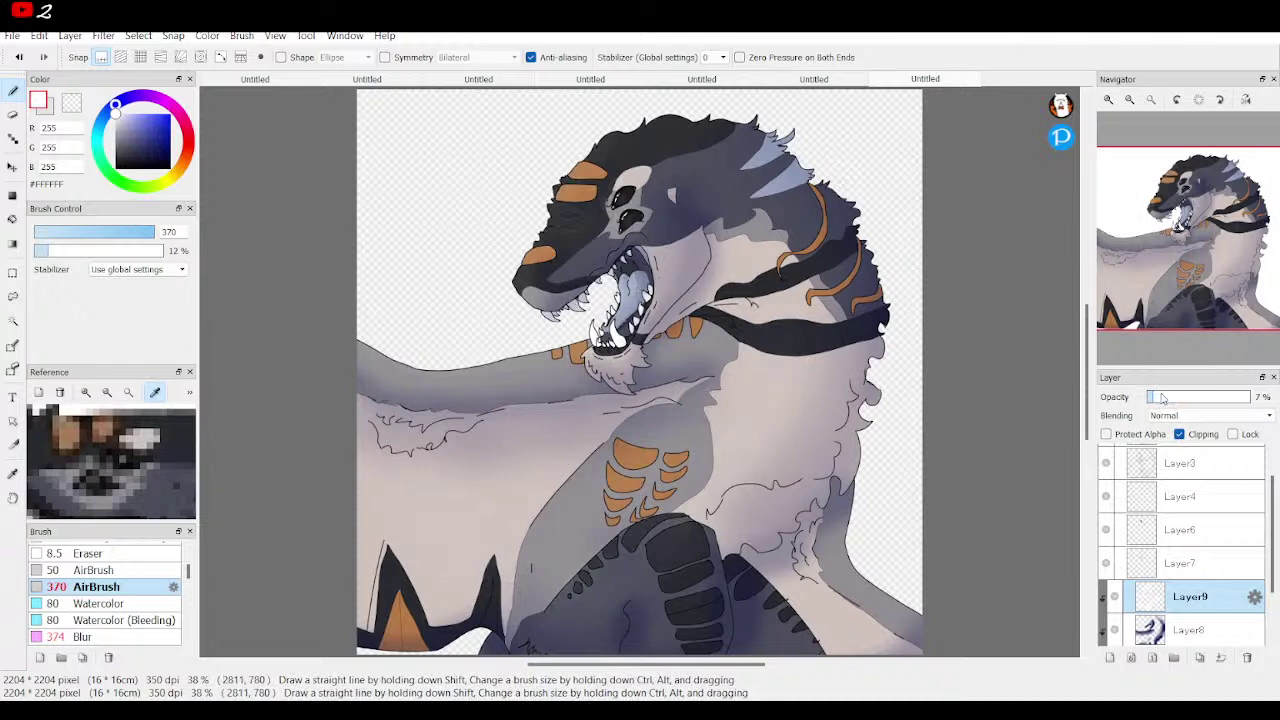
pyautogui.click(1160, 398)
pyautogui.click(1162, 401)
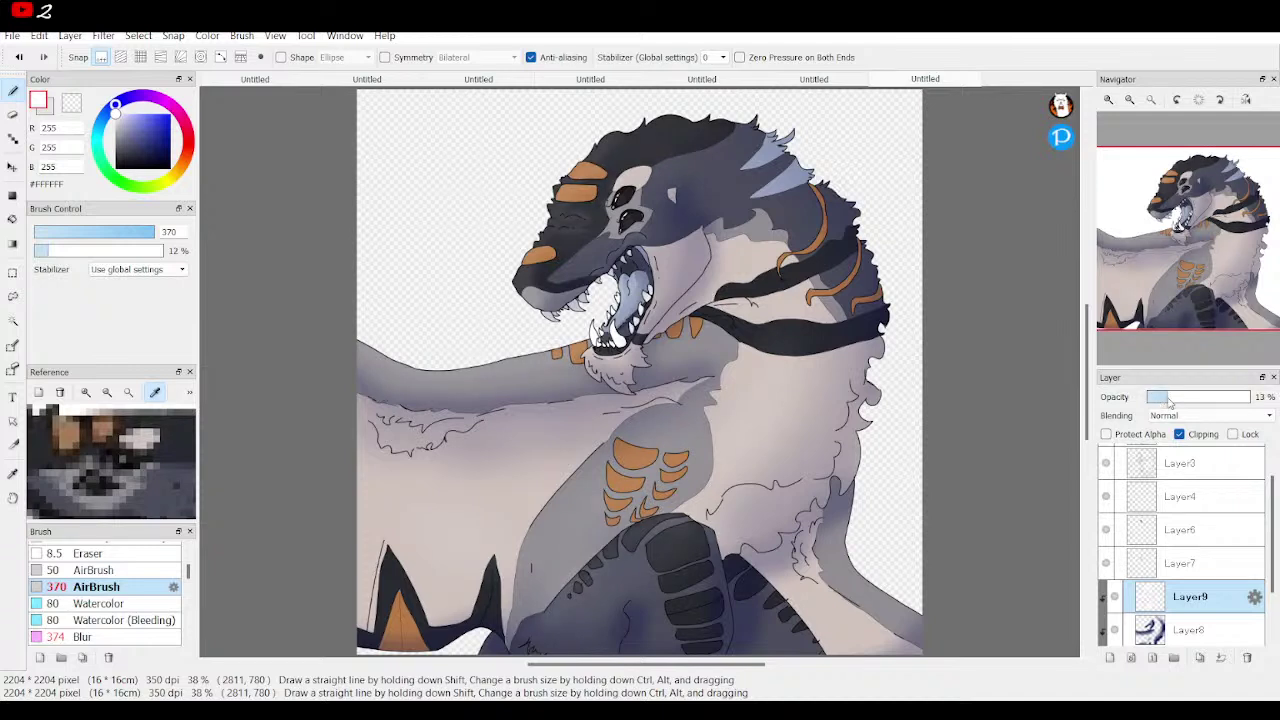
pyautogui.click(1168, 398)
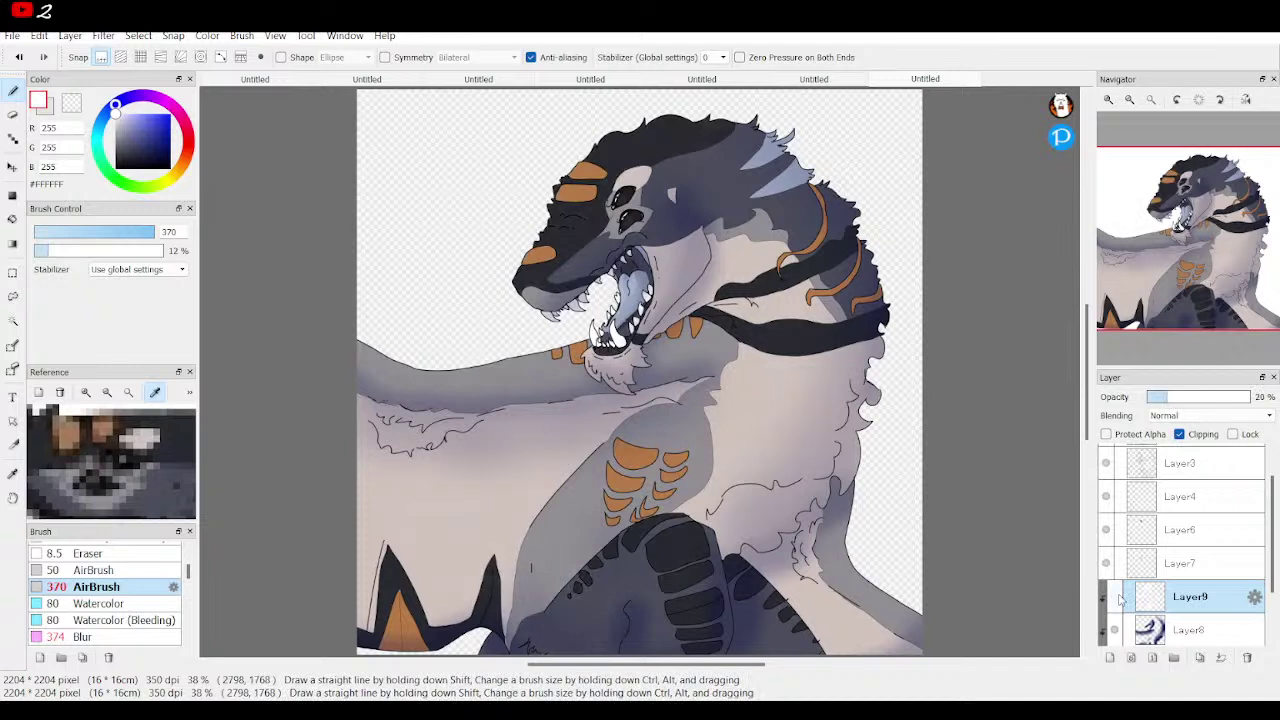
pyautogui.click(1117, 598)
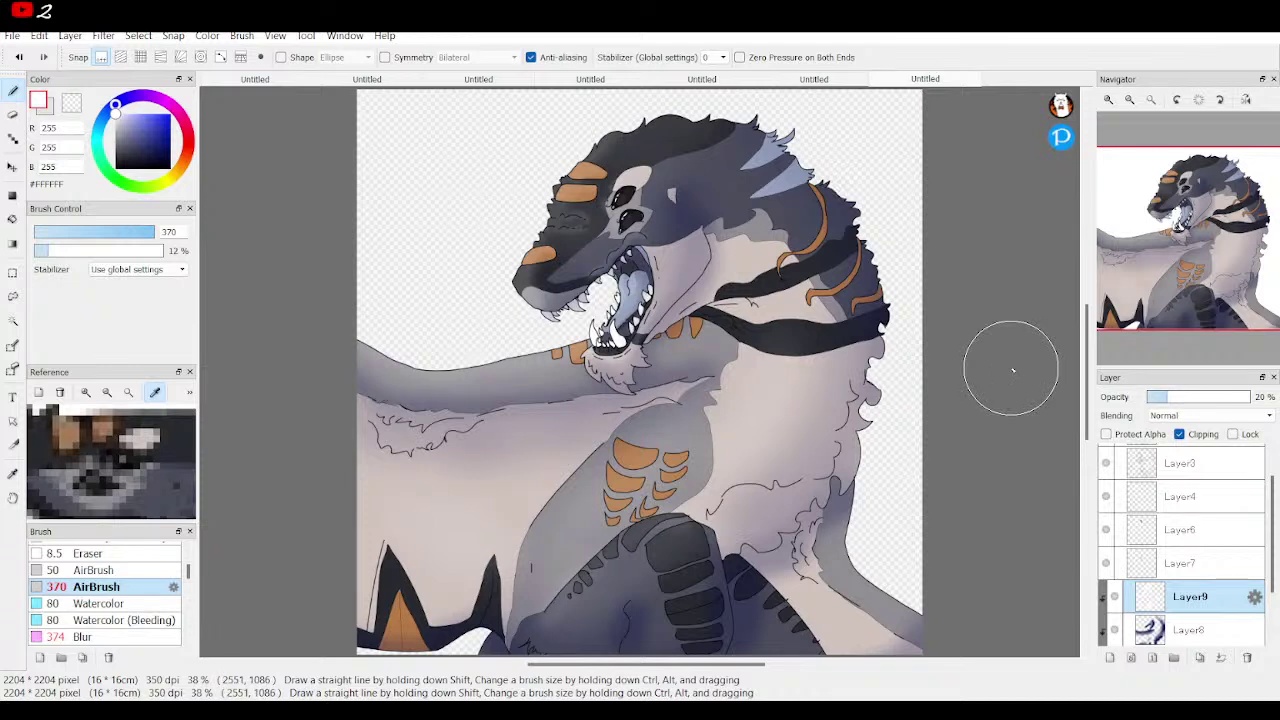
# Merge the shadow layer Layer8 and the highlight layer Layer9 down into the base color layer Layer5
pyautogui.scroll(-2, 1166, 551)
pyautogui.click(1182, 570)
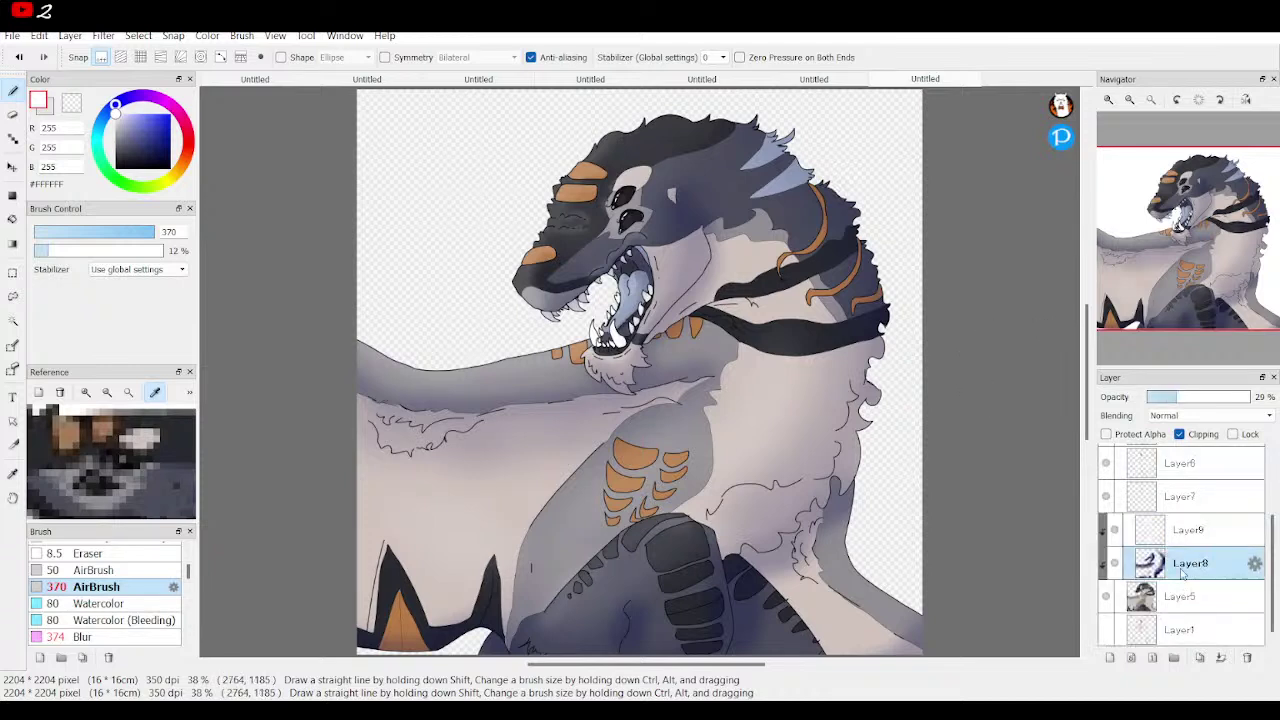
pyautogui.click(1220, 658)
pyautogui.click(1197, 562)
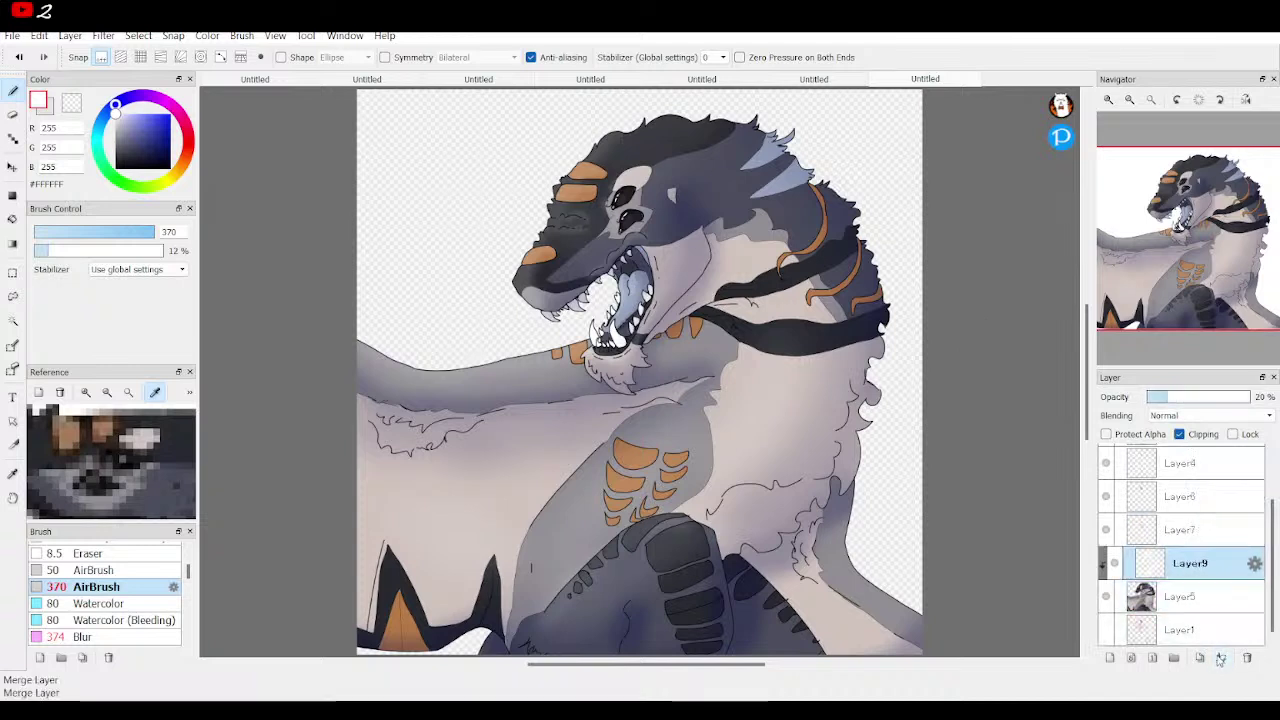
pyautogui.click(1220, 658)
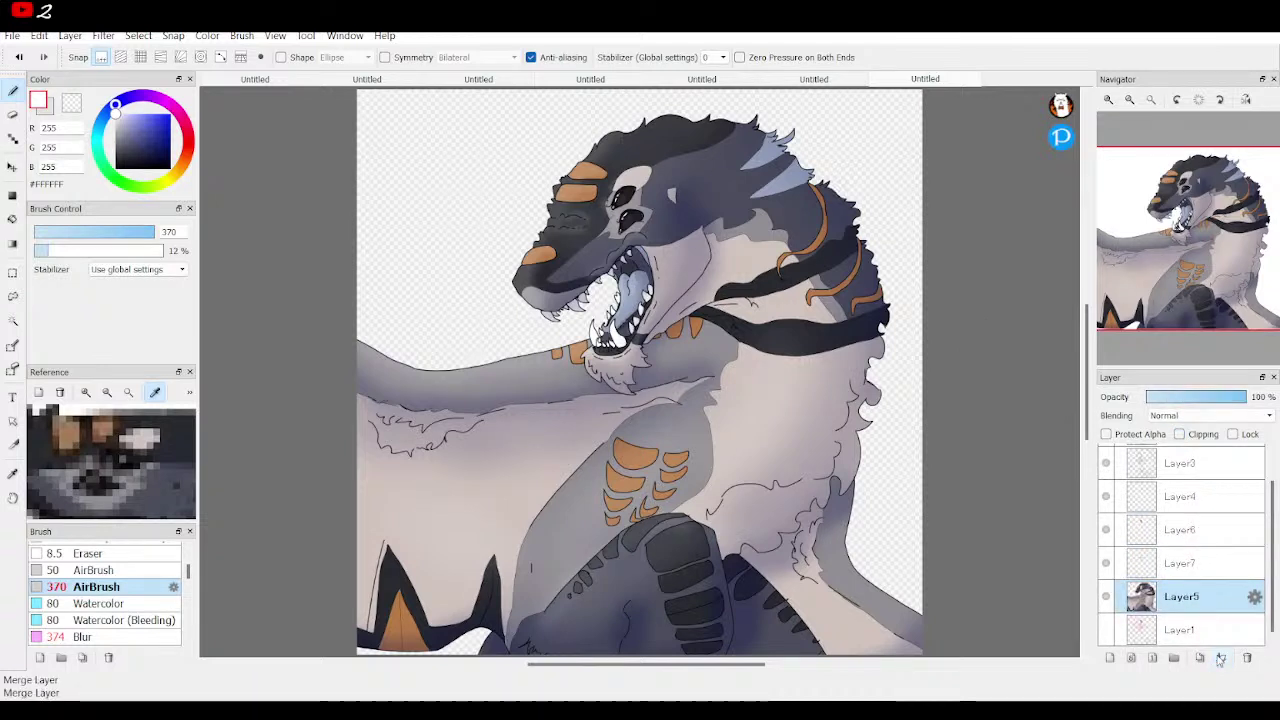
# Merge Layer7 down into Layer5 and select Layer6
pyautogui.click(1182, 563)
pyautogui.click(1220, 658)
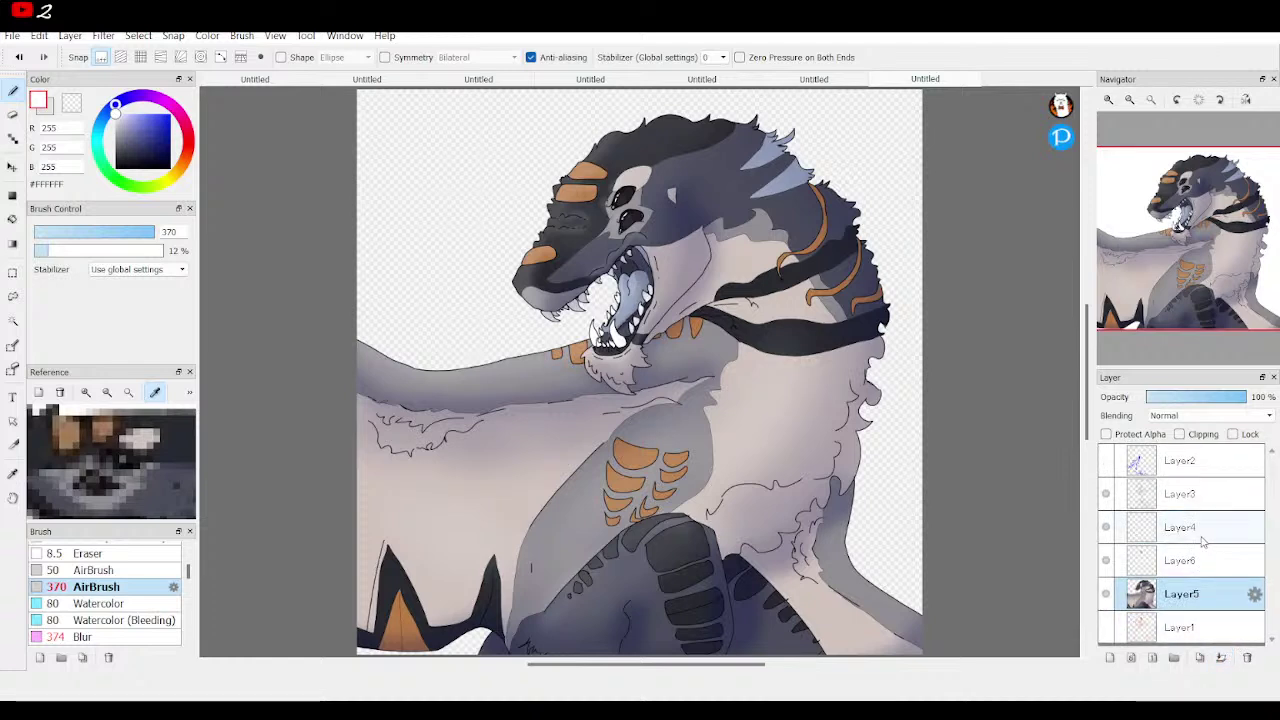
pyautogui.click(1150, 561)
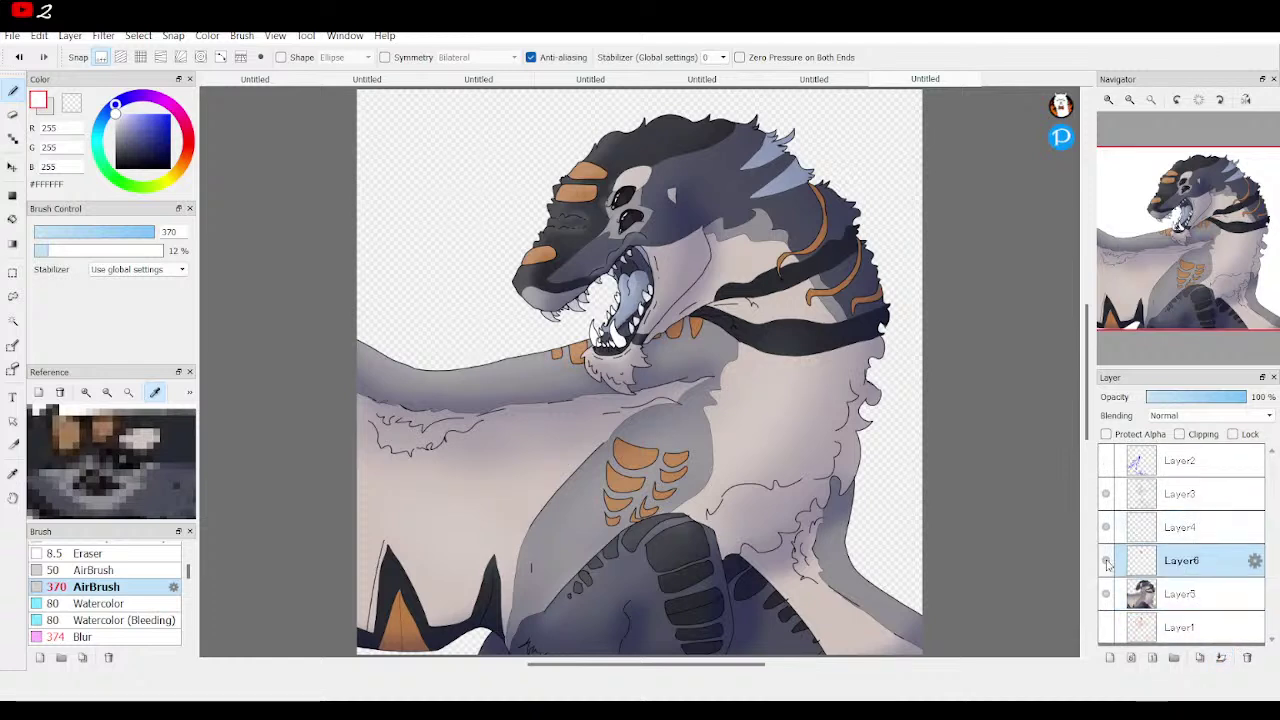
# Try merging Layer6 down into Layer5, undo the merge, and briefly show the purple sketch on Layer2
pyautogui.click(1220, 658)
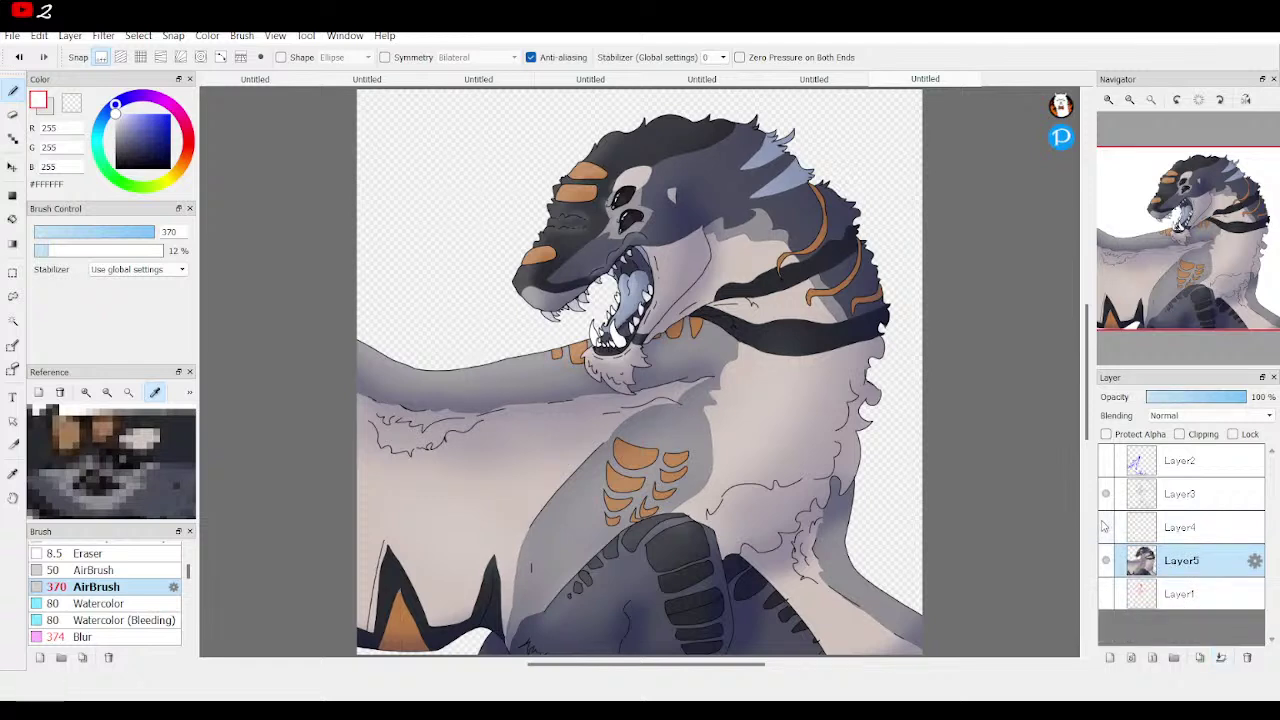
pyautogui.hotkey('ctrl', 'z')
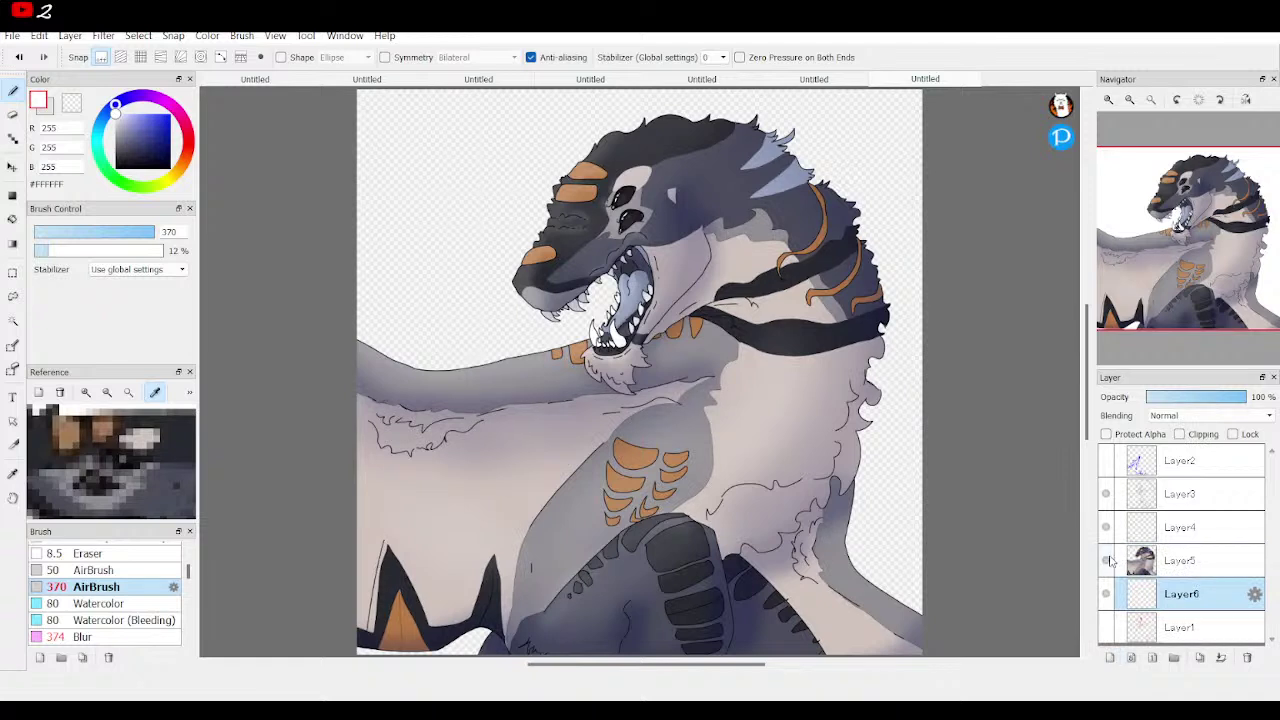
pyautogui.click(1107, 462)
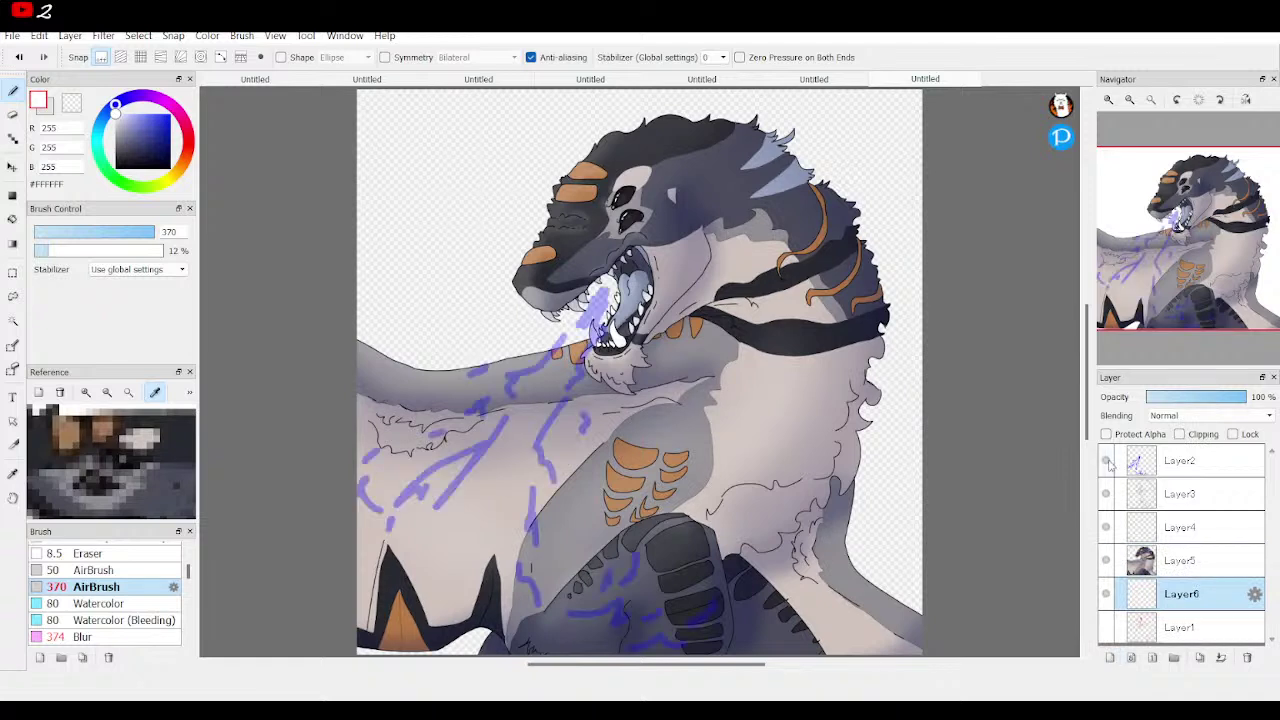
pyautogui.click(1107, 462)
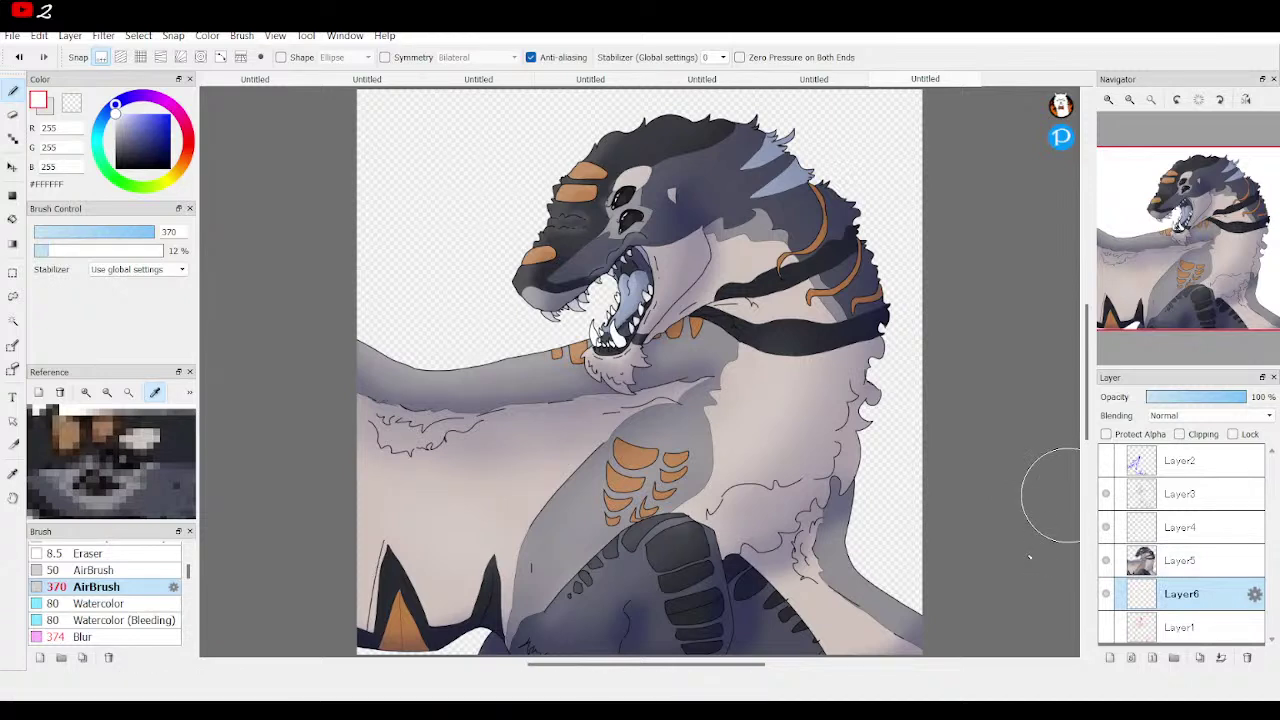
# Move Layer6 above Layer3 in the layer stack, directly below the sketch layer Layer2, and keep it visible
pyautogui.click(1183, 568)
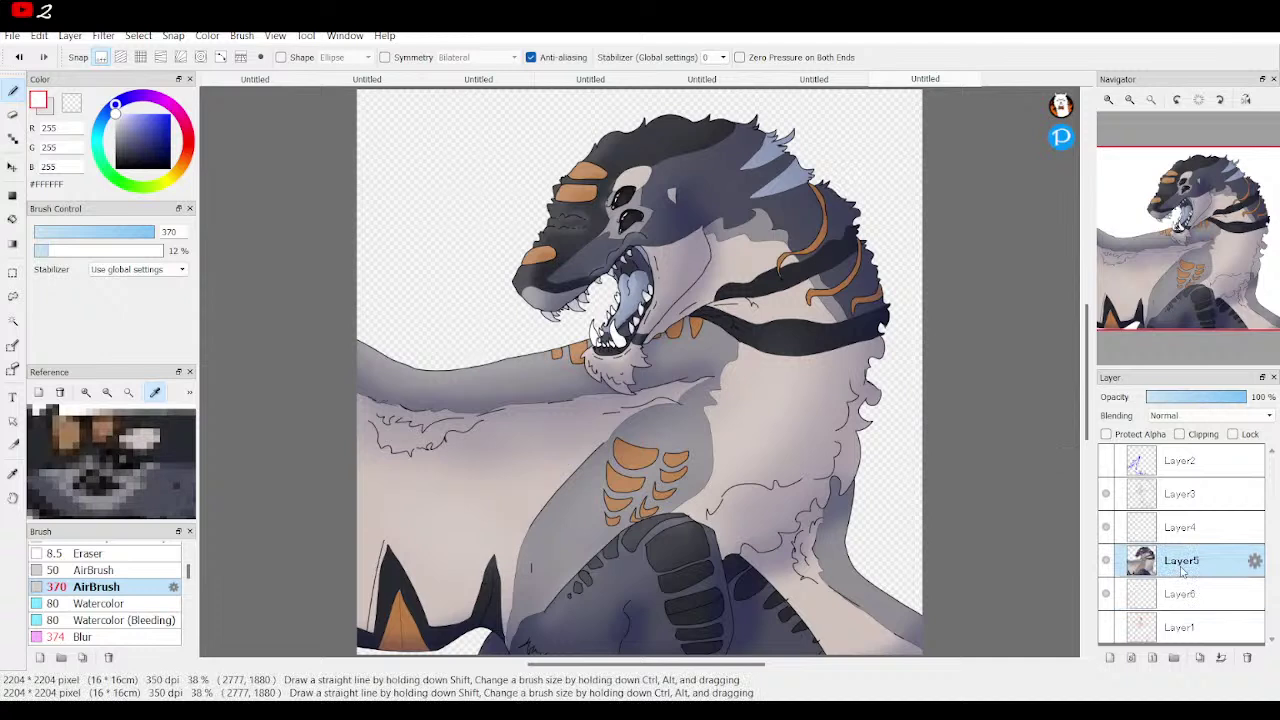
pyautogui.click(1106, 594)
pyautogui.moveTo(1170, 601); pyautogui.dragTo(1186, 491)
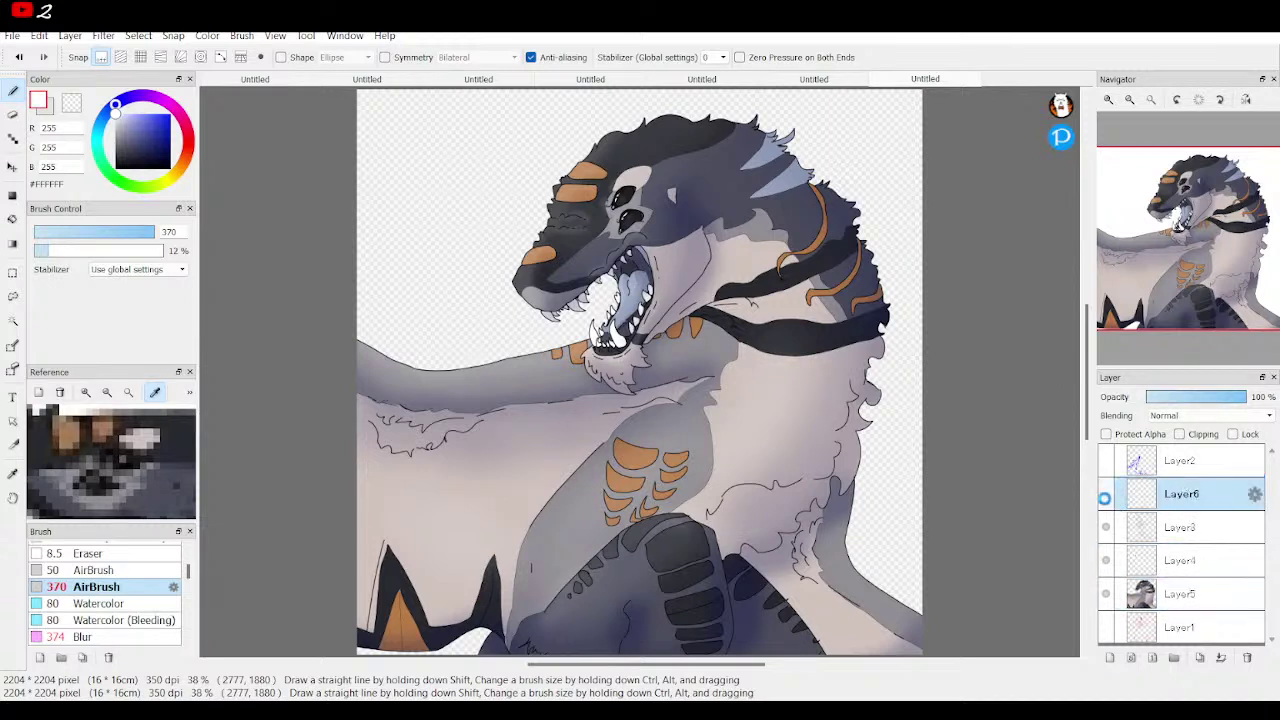
pyautogui.click(1106, 494)
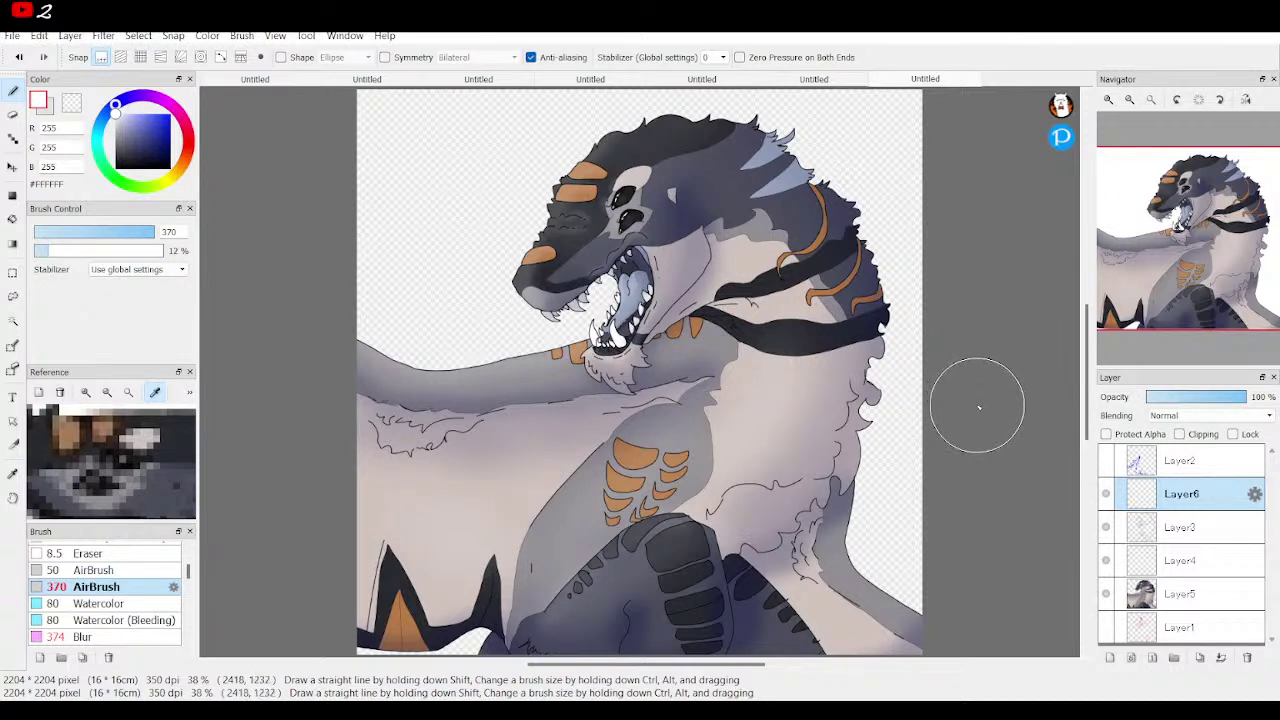
# Choose the Pen brush at size 11.4 with light blue #ADE4FF for drawing on Layer6
pyautogui.click(99, 127)
pyautogui.moveTo(134, 120)
pyautogui.mouseDown()
pyautogui.moveTo(152, 118)
pyautogui.moveTo(146, 106)
pyautogui.mouseUp()
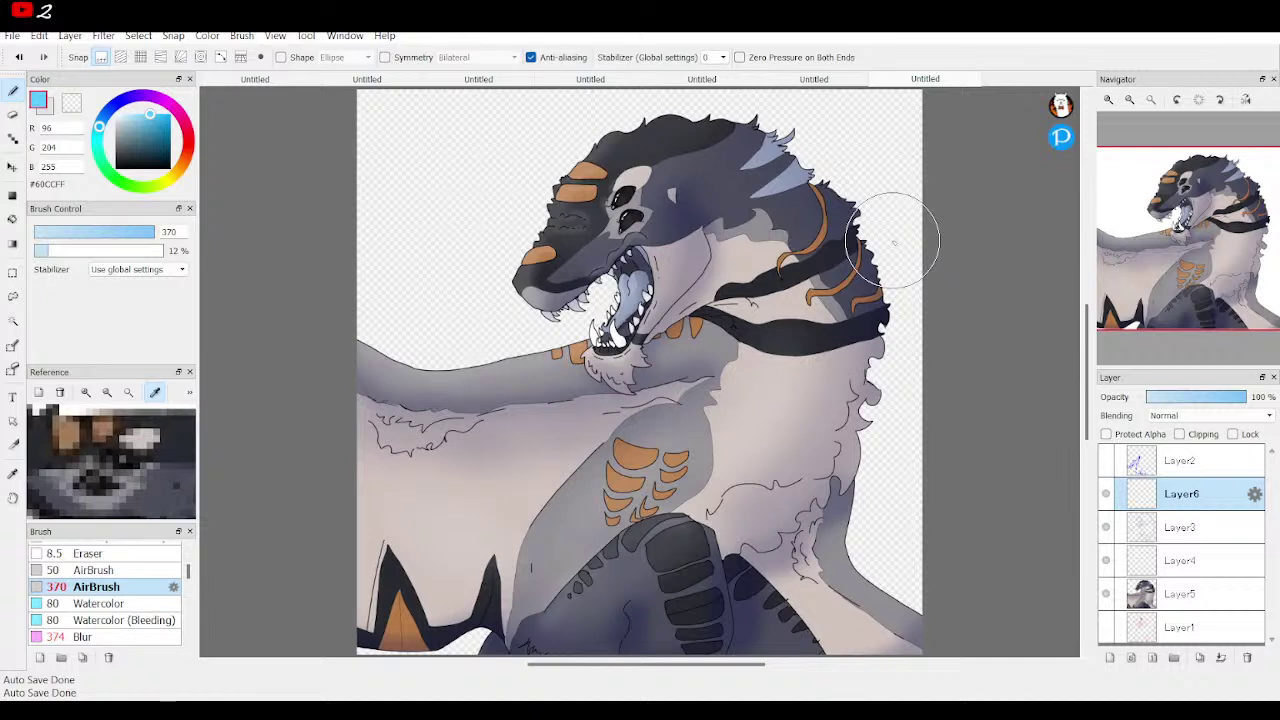
pyautogui.click(1106, 461)
pyautogui.click(1106, 461)
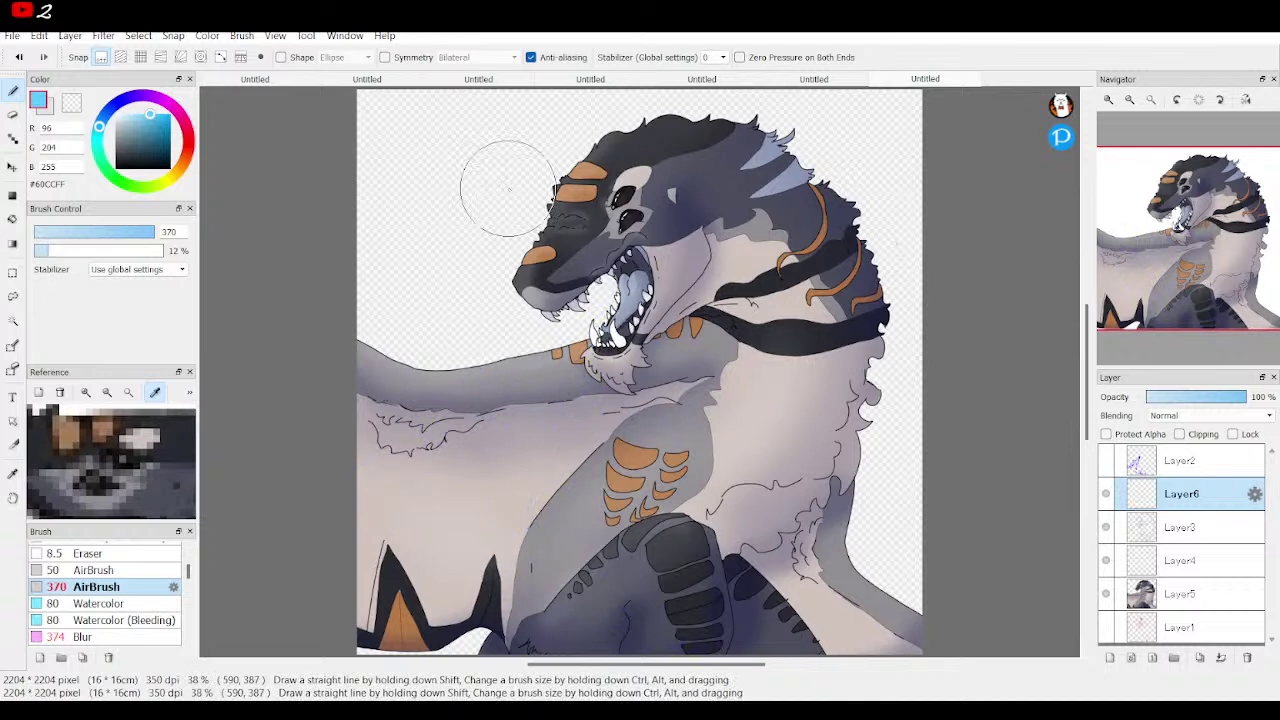
pyautogui.moveTo(129, 114); pyautogui.dragTo(133, 113)
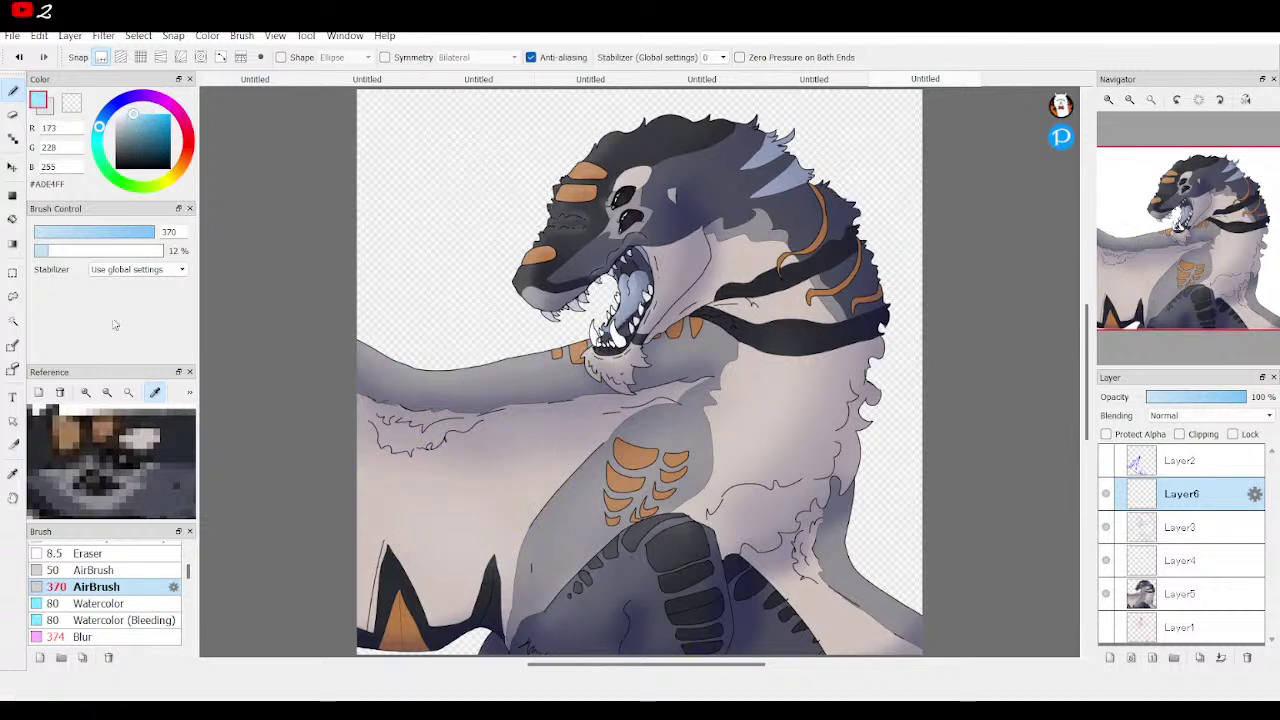
pyautogui.scroll(2, 120, 595)
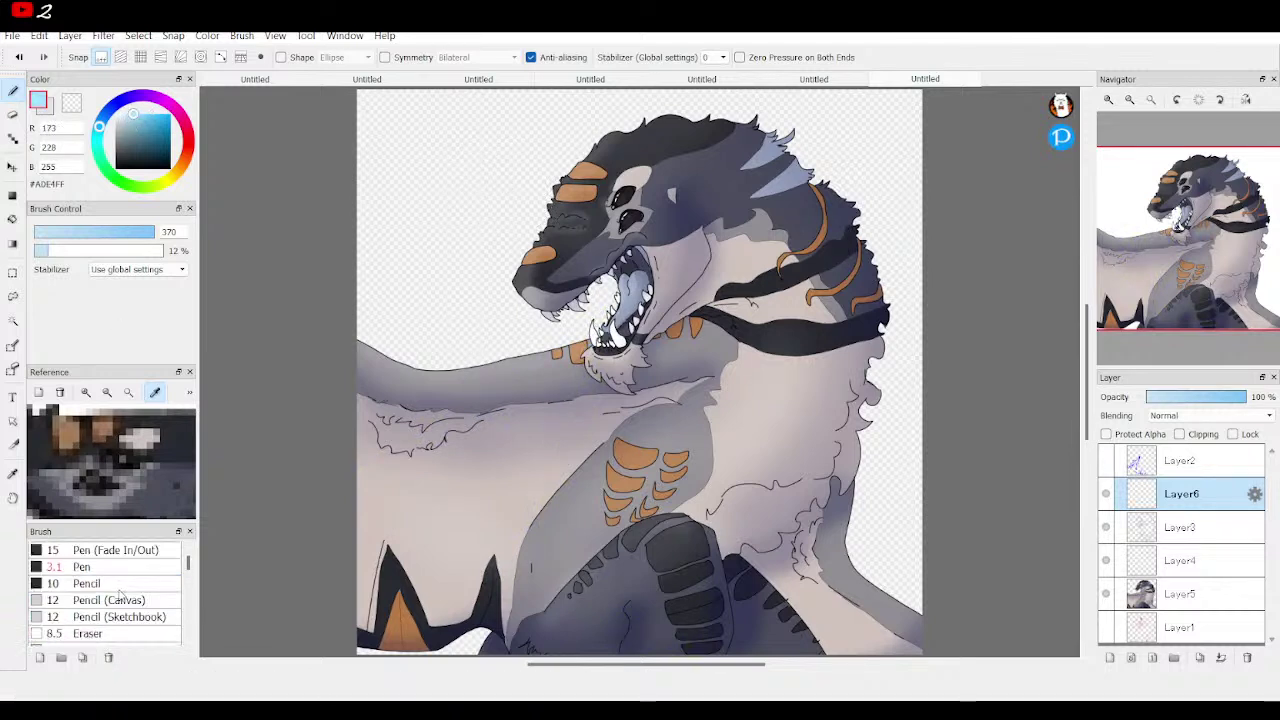
pyautogui.click(84, 567)
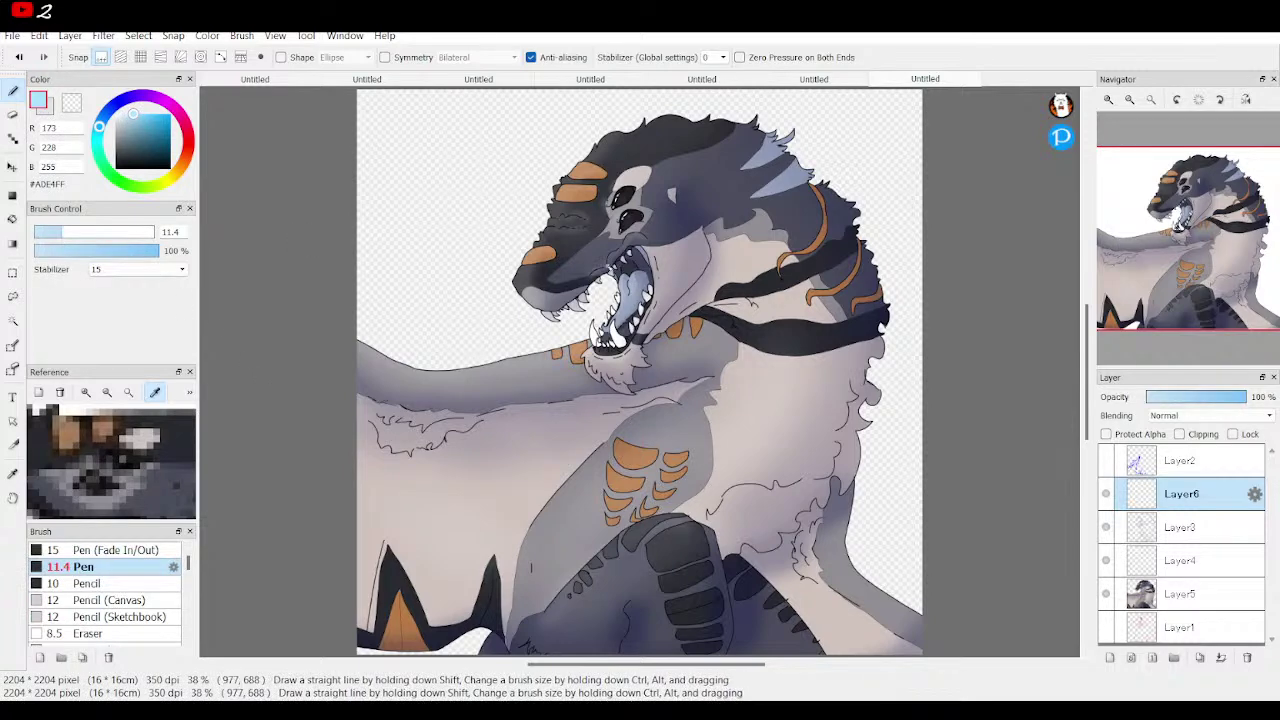
# Try drawing short light blue strokes out of the back of the creature's open mouth, and undo them
pyautogui.click(1107, 100)
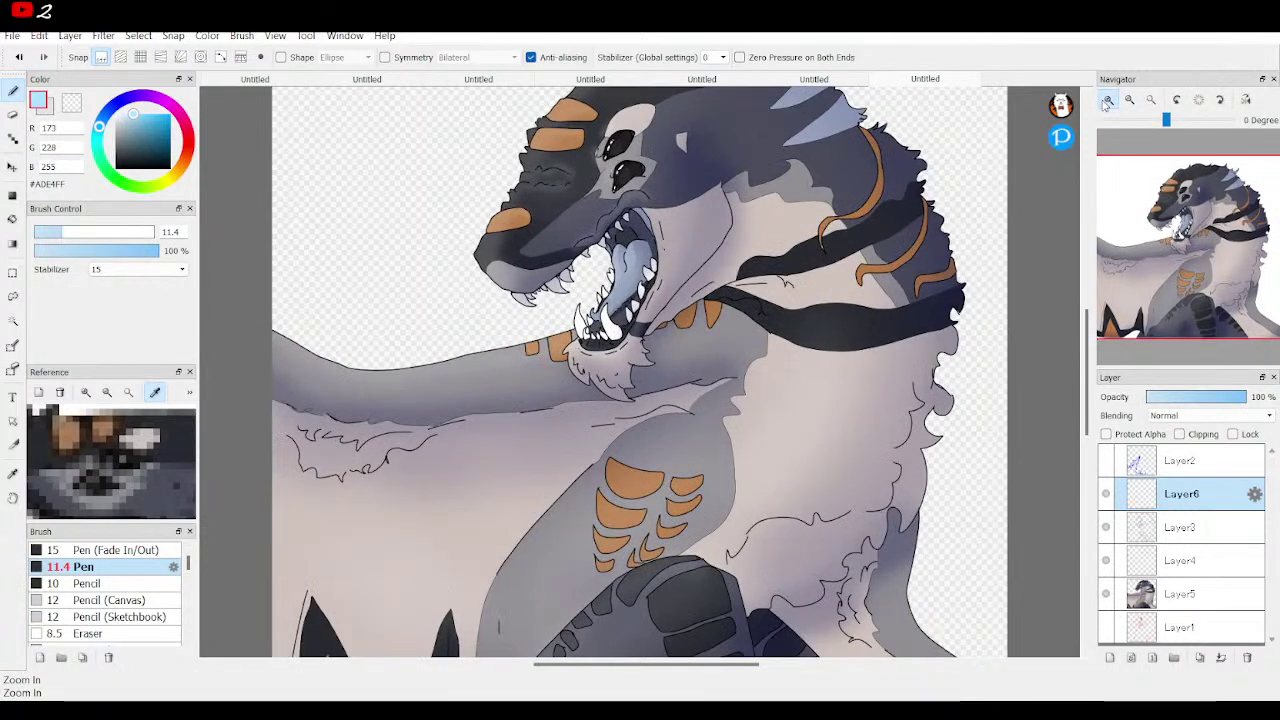
pyautogui.click(1107, 100)
pyautogui.click(1107, 100)
pyautogui.moveTo(1188, 240); pyautogui.dragTo(1178, 220)
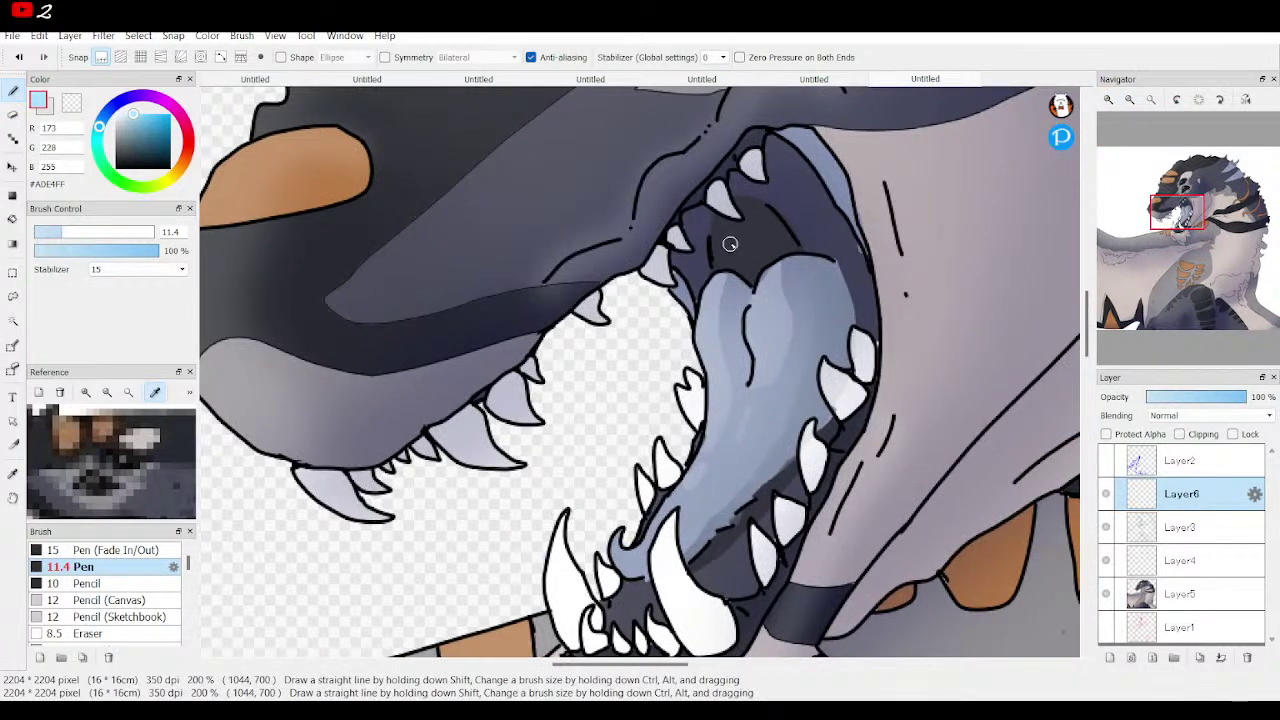
pyautogui.moveTo(730, 244); pyautogui.dragTo(662, 288)
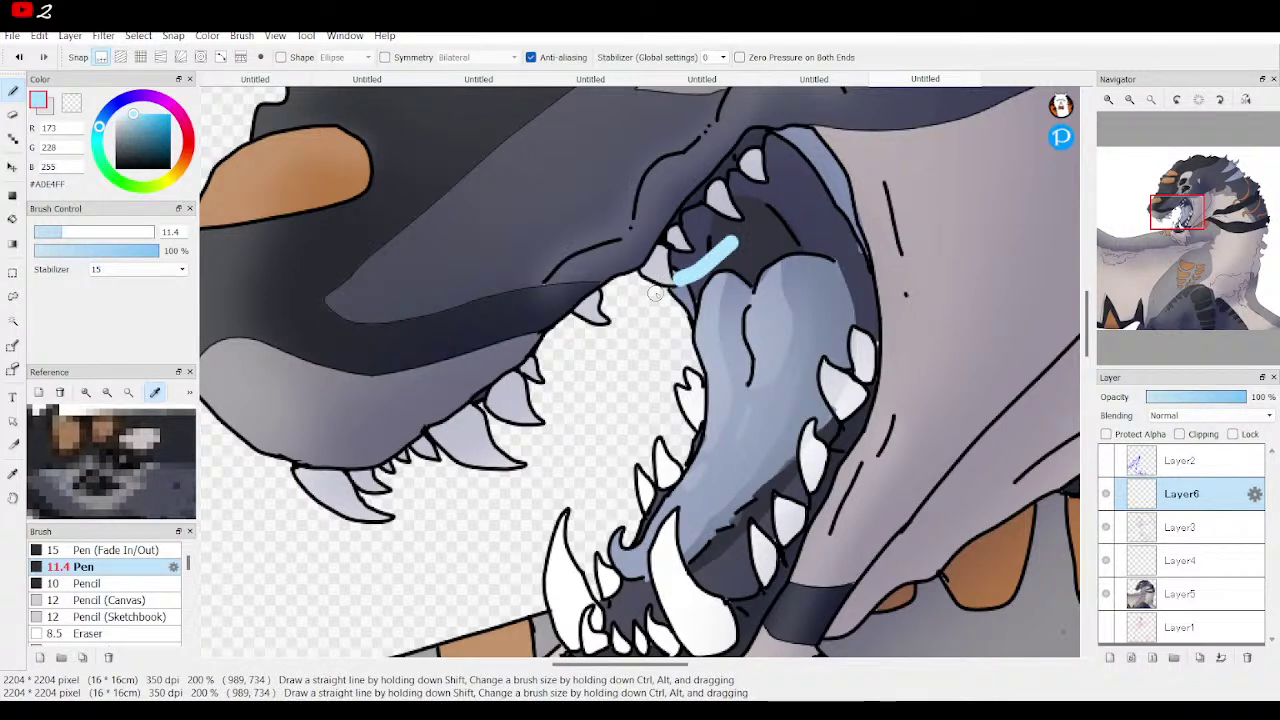
pyautogui.moveTo(668, 287); pyautogui.dragTo(641, 311)
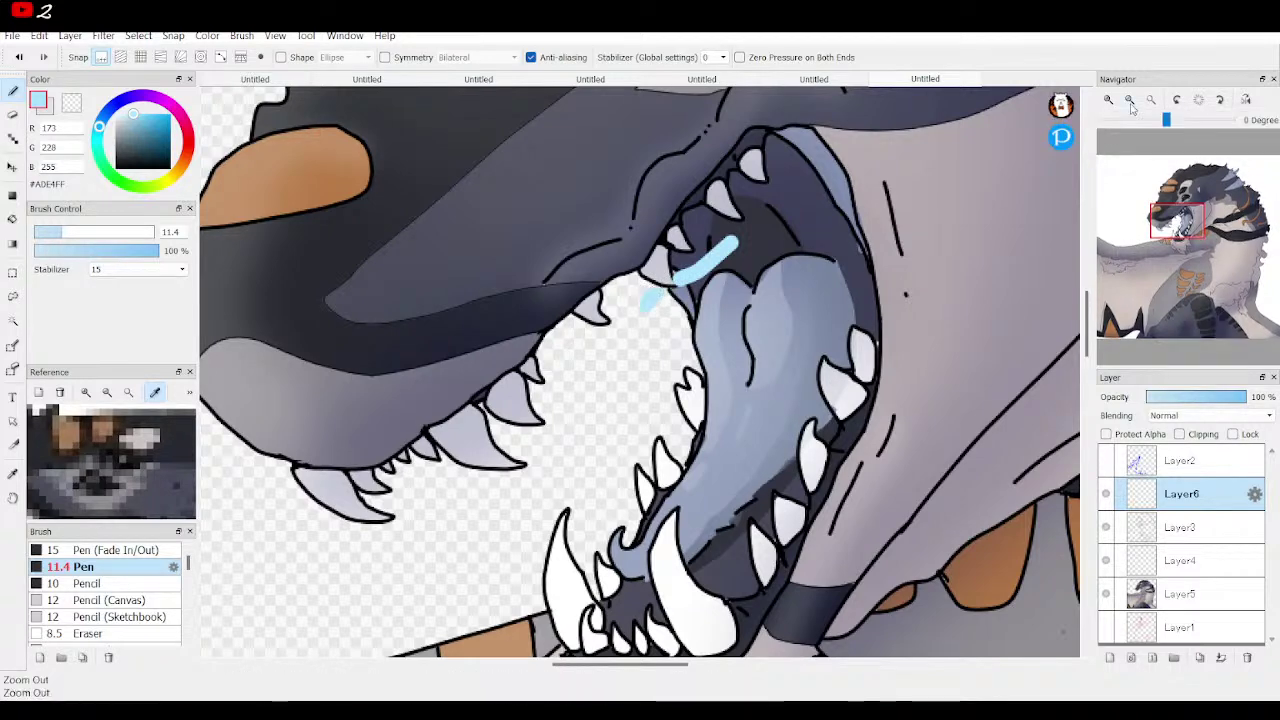
pyautogui.click(1130, 104)
pyautogui.hotkey('ctrl', 'z')
pyautogui.hotkey('ctrl', 'z')
# Draw two light blue beam edges from the throat, one diagonally below the upper teeth and one down past the chin
pyautogui.moveTo(701, 287); pyautogui.dragTo(684, 314)
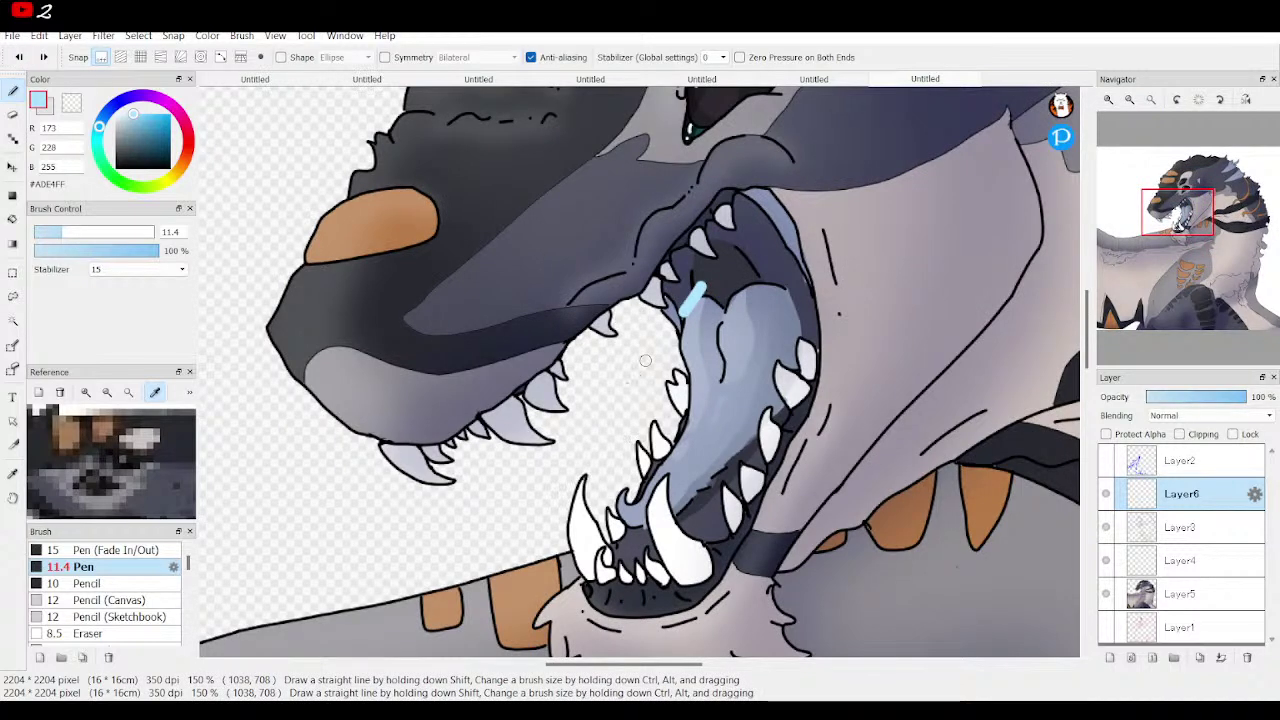
pyautogui.keyDown('shift'); pyautogui.click(457, 529); pyautogui.keyUp('shift')
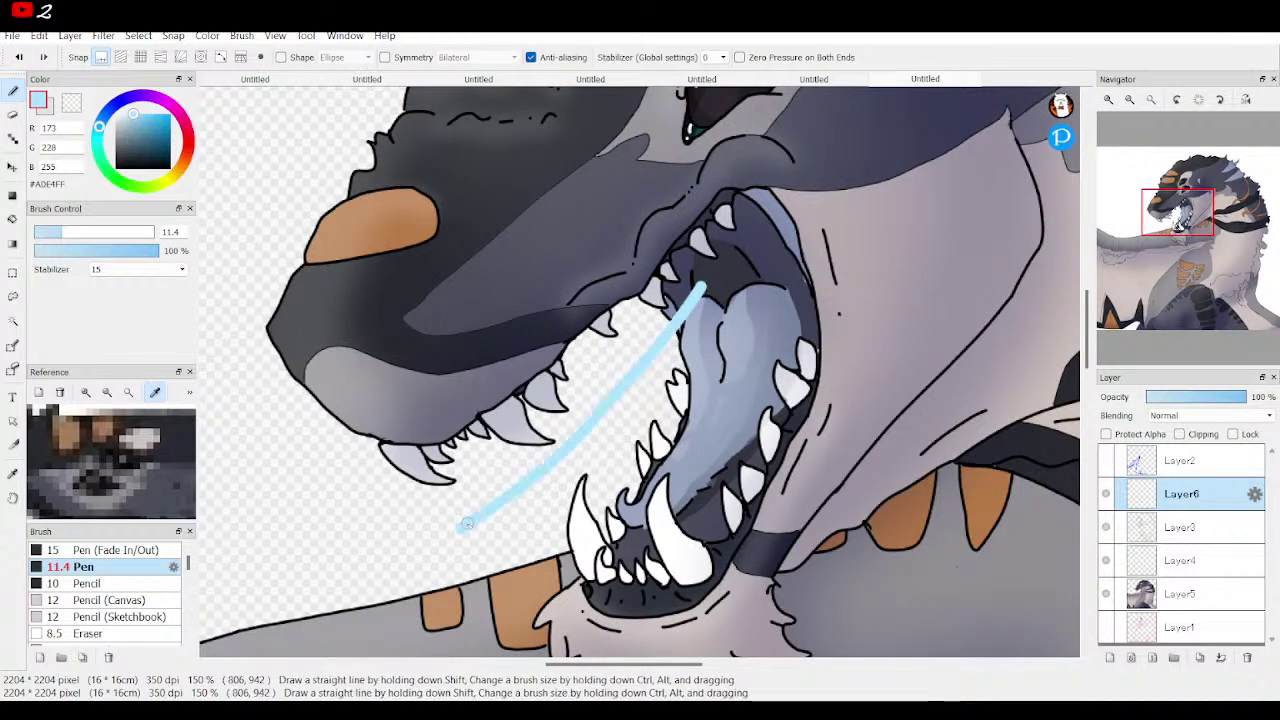
pyautogui.click(1131, 100)
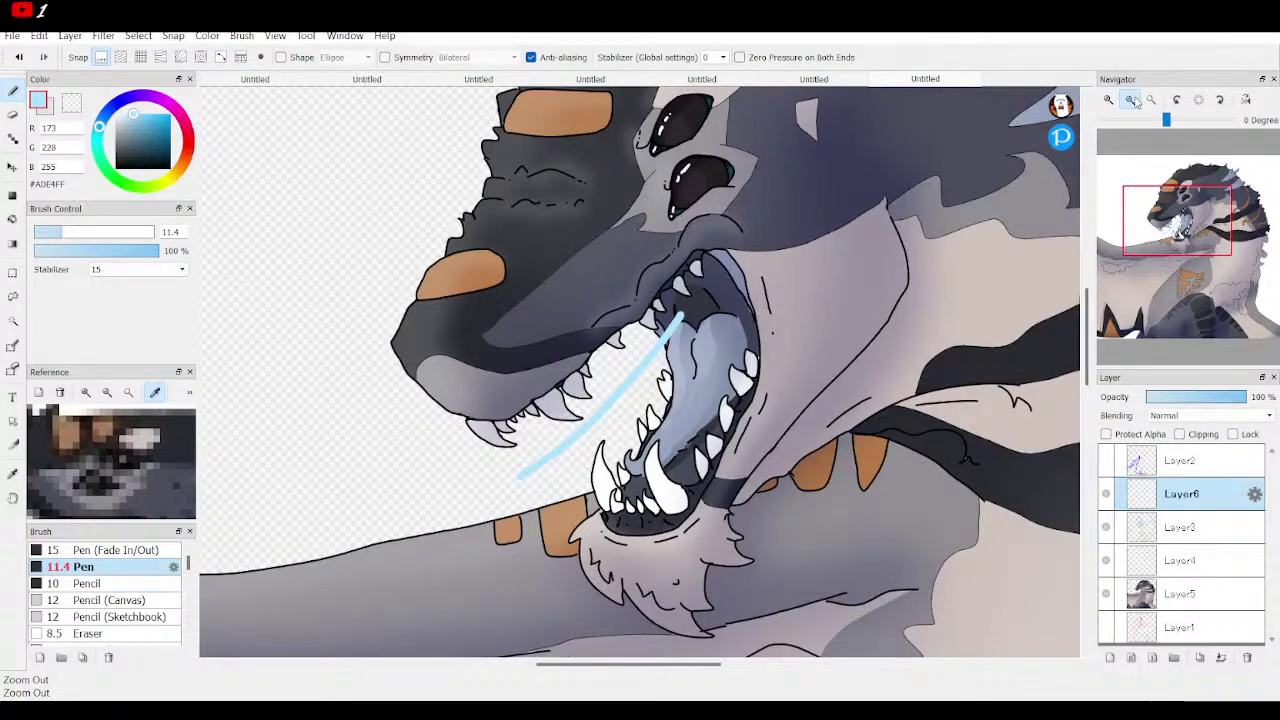
pyautogui.click(1131, 100)
pyautogui.moveTo(668, 332); pyautogui.dragTo(638, 405)
pyautogui.moveTo(658, 350)
pyautogui.mouseDown()
pyautogui.moveTo(618, 445)
pyautogui.moveTo(605, 545)
pyautogui.mouseUp()
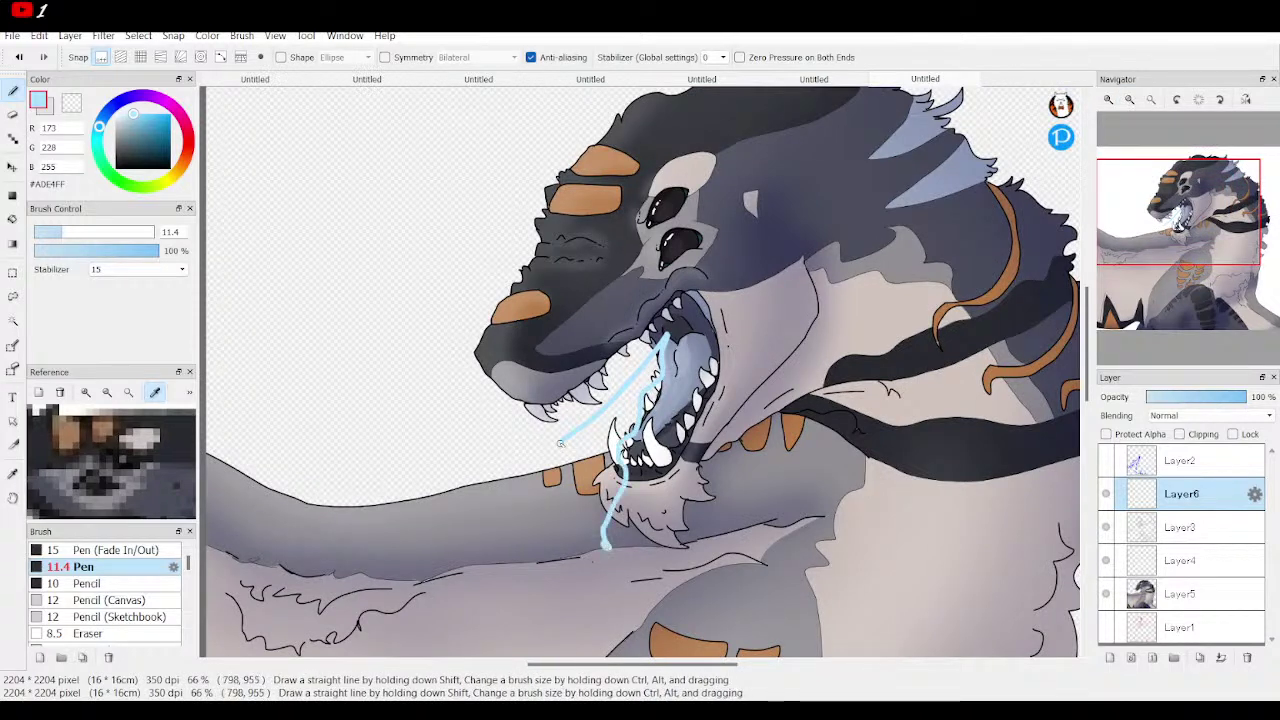
# Try extending the upper beam edge along the outstretched arm, compare it with the Layer2 sketch, and undo the extension
pyautogui.moveTo(560, 443)
pyautogui.mouseDown()
pyautogui.moveTo(445, 503)
pyautogui.moveTo(380, 507)
pyautogui.mouseUp()
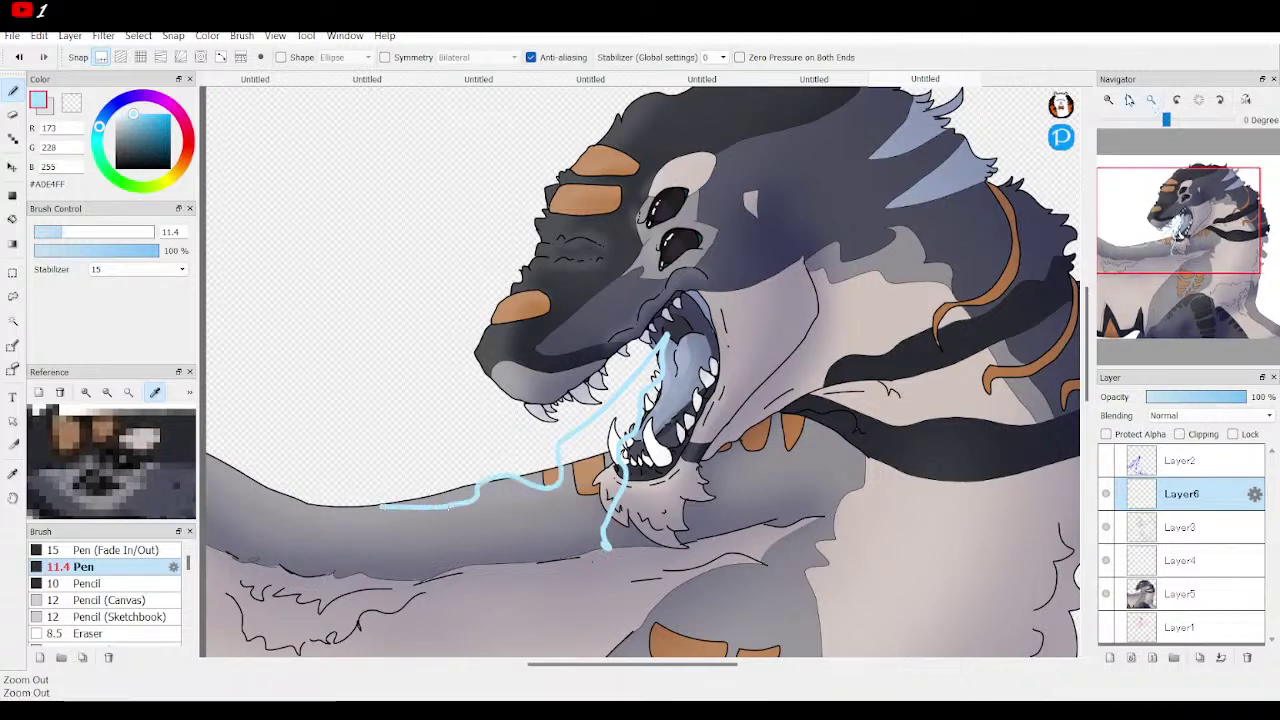
pyautogui.click(1130, 101)
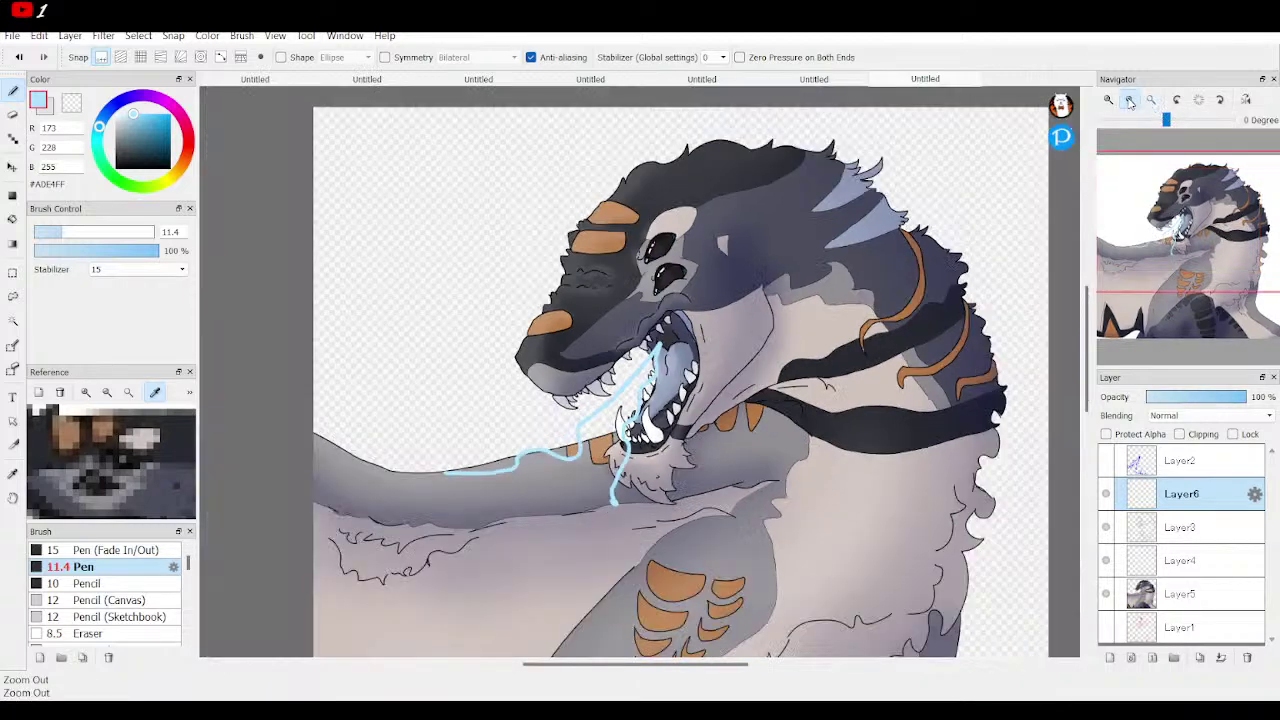
pyautogui.click(1130, 101)
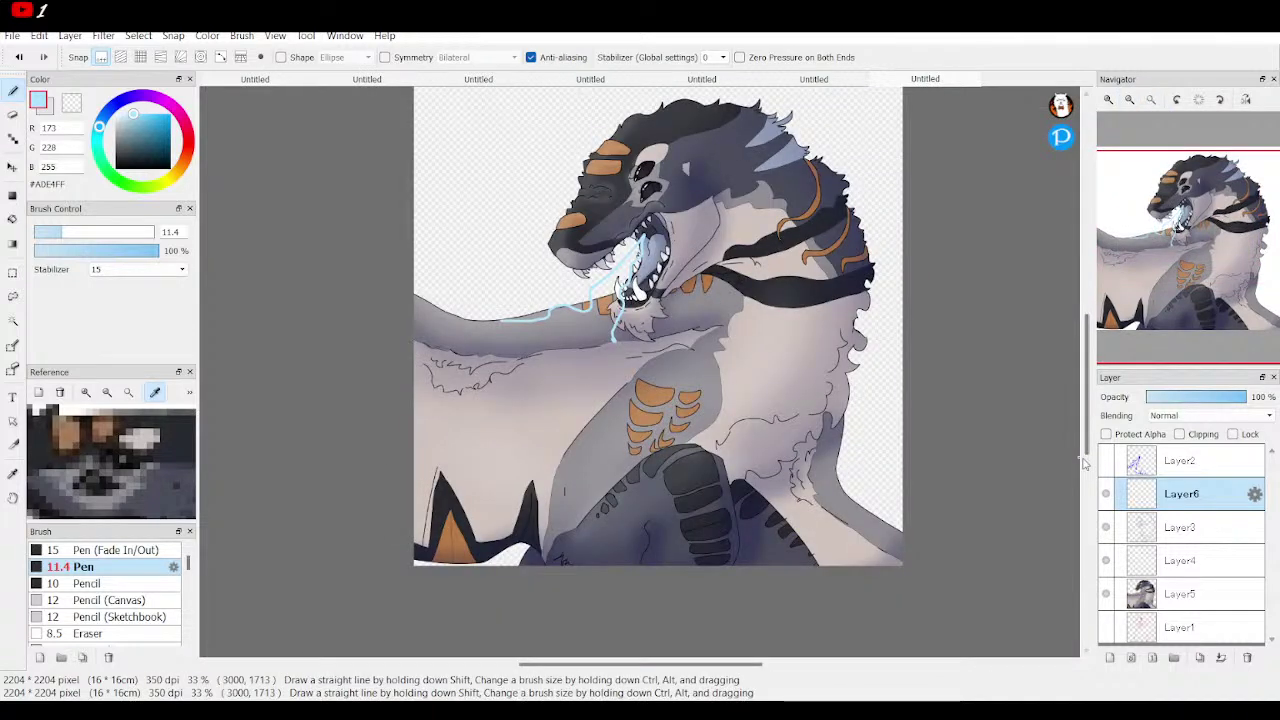
pyautogui.click(1105, 460)
pyautogui.click(1106, 460)
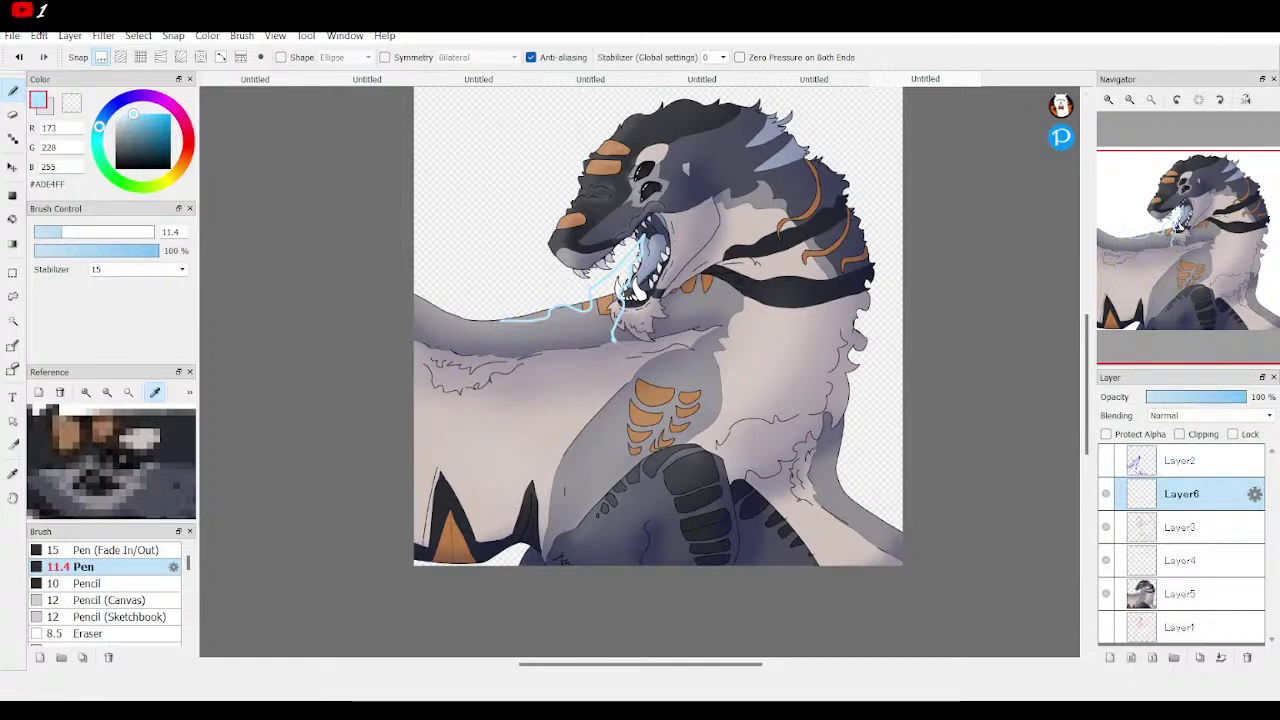
pyautogui.click(18, 57)
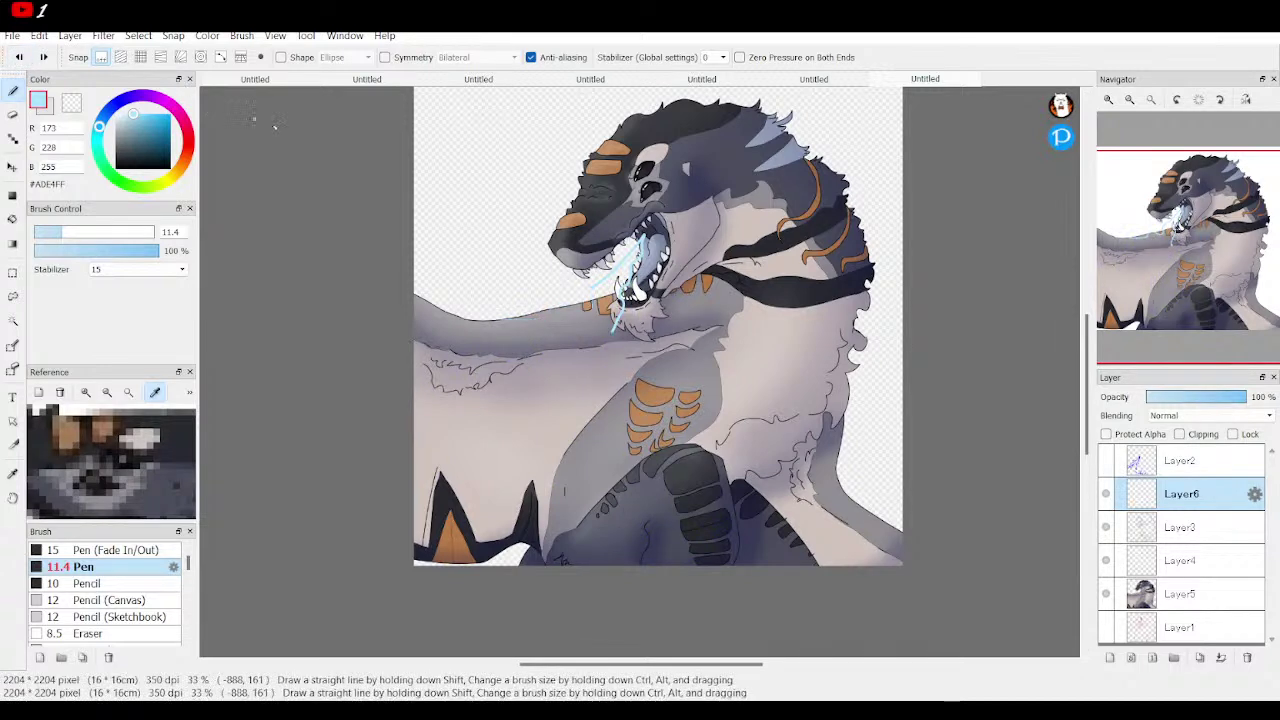
# Show sketch layer Layer2 and trace both beam edges, one across the membrane to the canvas edge, one down over the thigh
pyautogui.click(1106, 460)
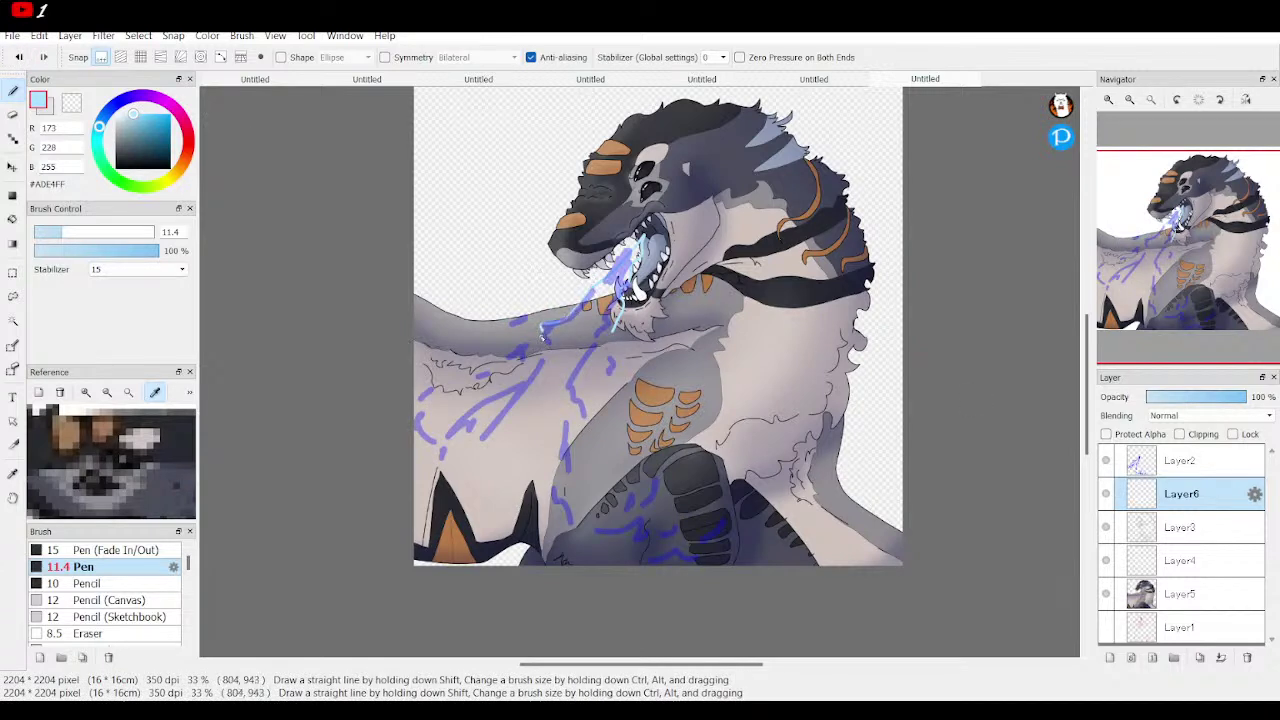
pyautogui.moveTo(540, 346); pyautogui.dragTo(520, 383)
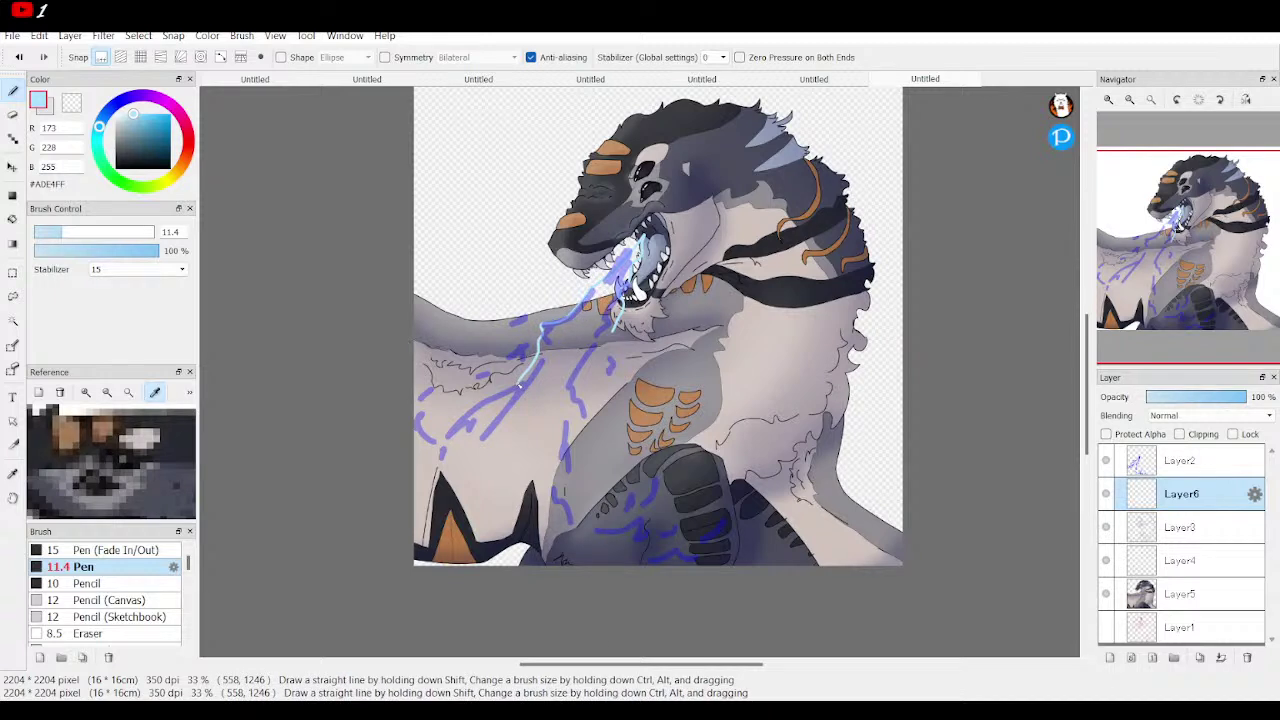
pyautogui.moveTo(519, 384)
pyautogui.mouseDown()
pyautogui.moveTo(437, 426)
pyautogui.moveTo(419, 411)
pyautogui.mouseUp()
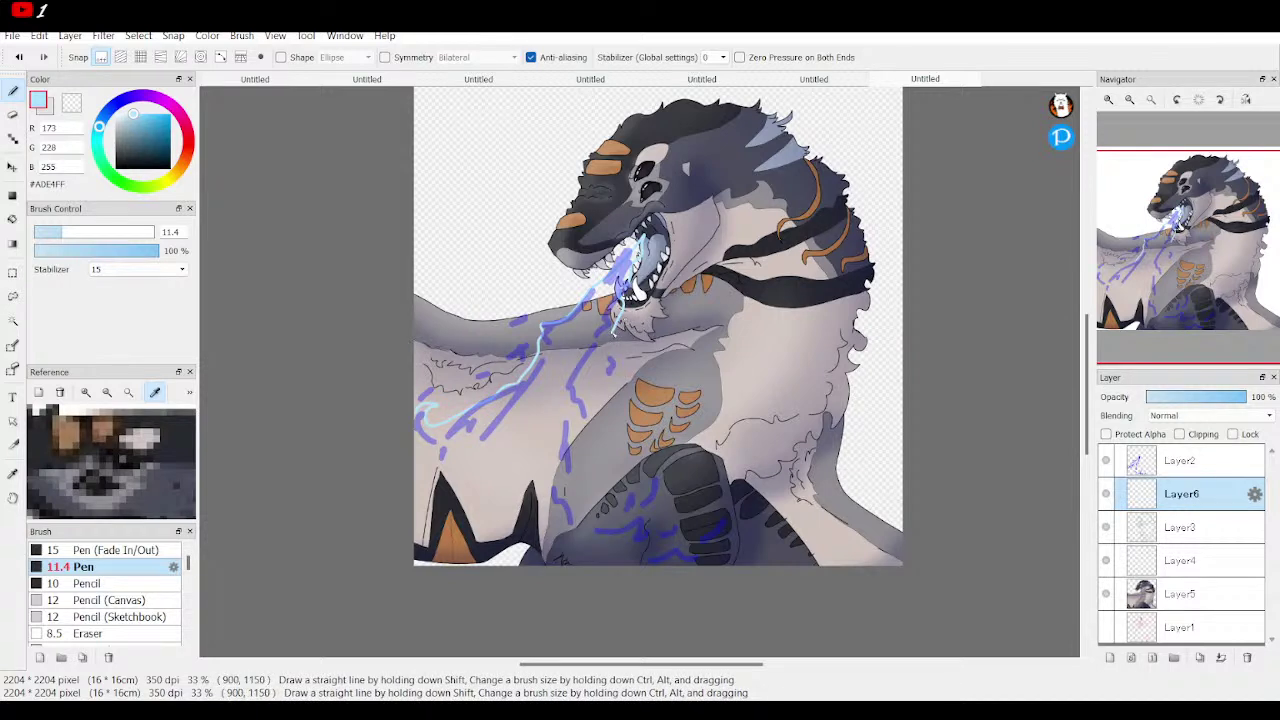
pyautogui.moveTo(614, 328)
pyautogui.mouseDown()
pyautogui.moveTo(565, 436)
pyautogui.moveTo(570, 510)
pyautogui.moveTo(645, 551)
pyautogui.moveTo(690, 545)
pyautogui.mouseUp()
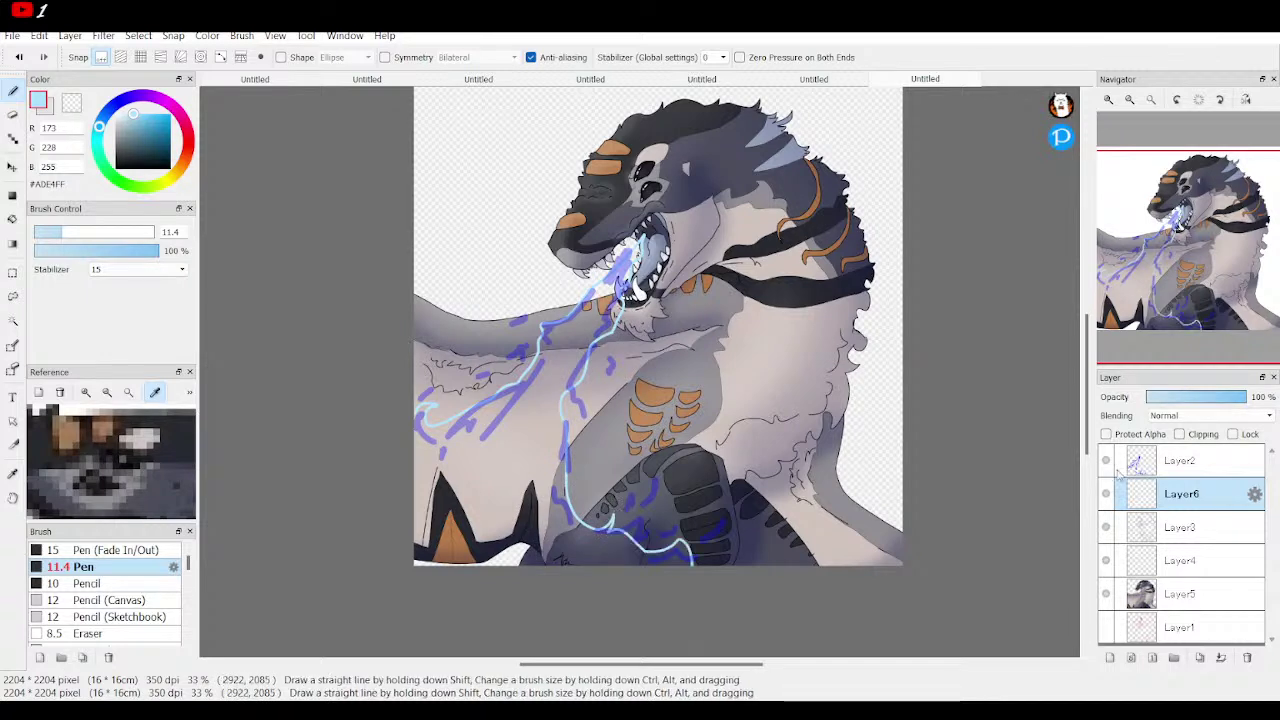
# Hide Layer2, Layer3, Layer4 and Layer5 to isolate the light blue beam outline on Layer6
pyautogui.click(1106, 434)
pyautogui.click(1106, 460)
pyautogui.click(1106, 434)
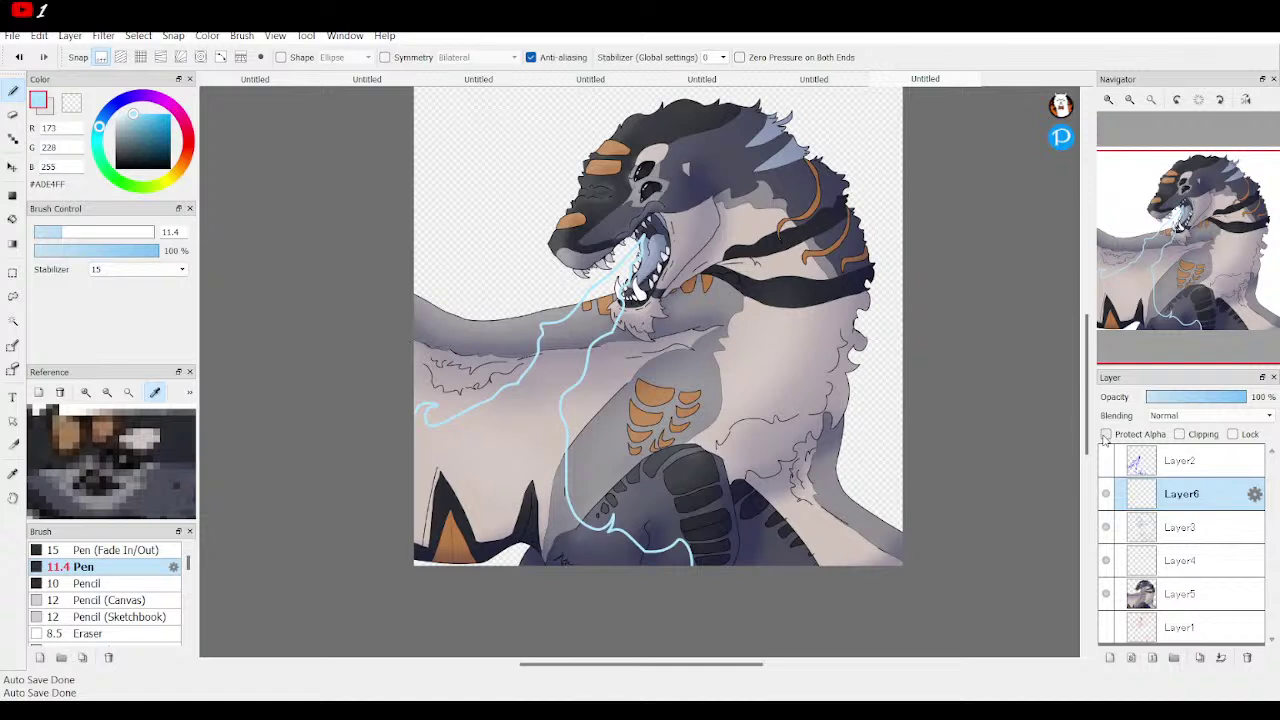
pyautogui.click(1106, 527)
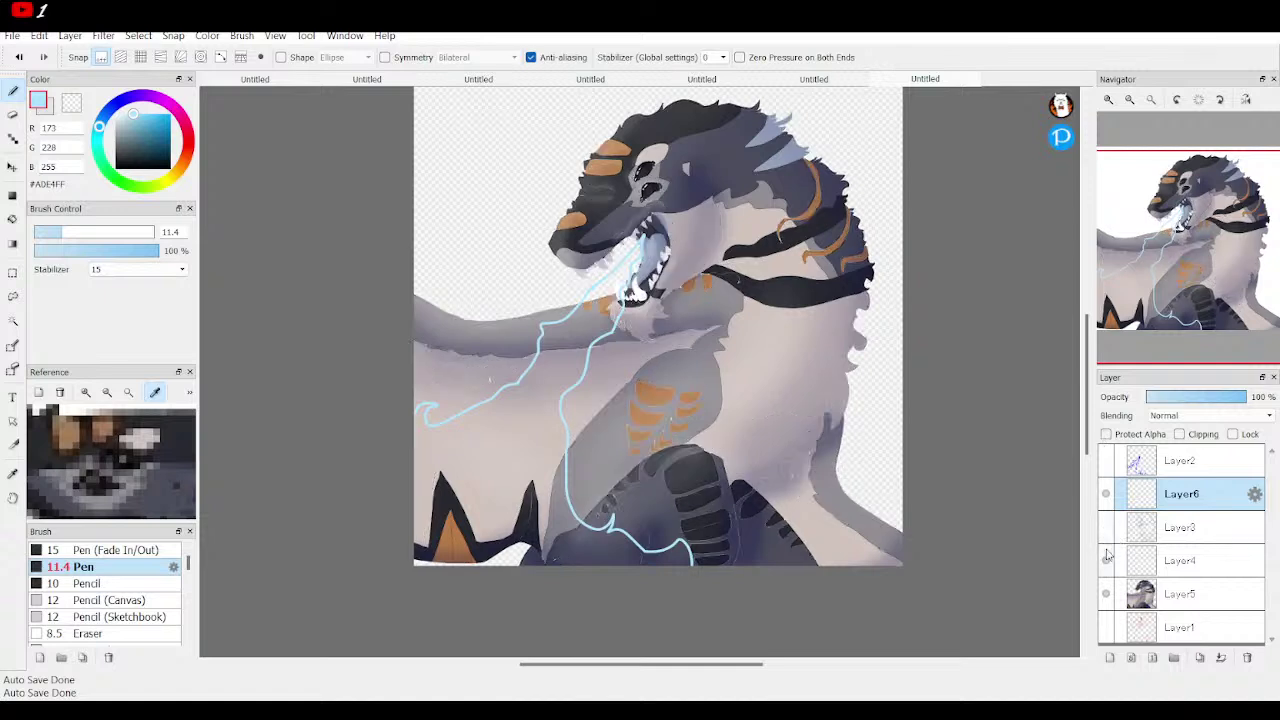
pyautogui.click(1106, 560)
pyautogui.click(1106, 594)
# Try bucket-filling the area between the two beam edges on Layer6 with light blue, and undo the fill
pyautogui.press('g')
pyautogui.click(530, 436)
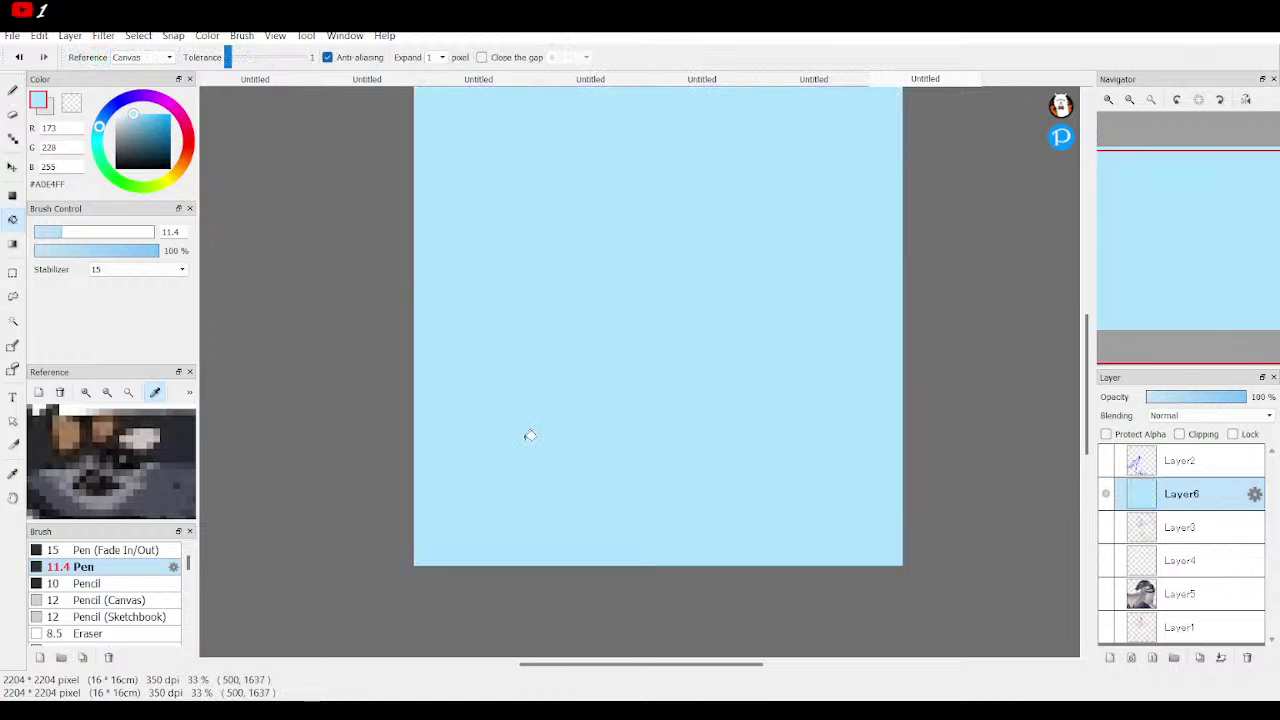
pyautogui.click(21, 60)
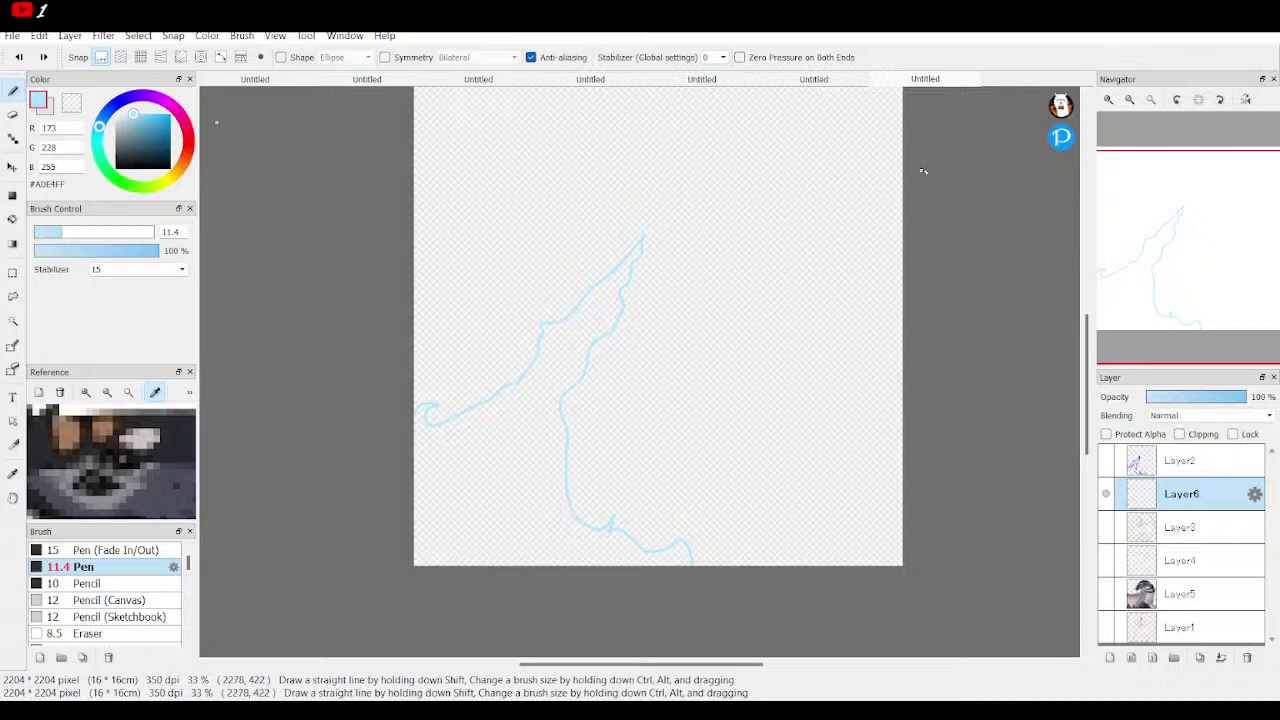
# Inspect the beam outline near the canvas's lower-left corner, retry the light blue bucket fill there, and undo it
pyautogui.click(1150, 99)
pyautogui.moveTo(1205, 243)
pyautogui.mouseDown()
pyautogui.moveTo(1177, 234)
pyautogui.moveTo(1063, 294)
pyautogui.moveTo(1113, 296)
pyautogui.moveTo(1153, 321)
pyautogui.moveTo(1161, 266)
pyautogui.moveTo(1132, 286)
pyautogui.moveTo(1126, 305)
pyautogui.moveTo(1145, 313)
pyautogui.mouseUp()
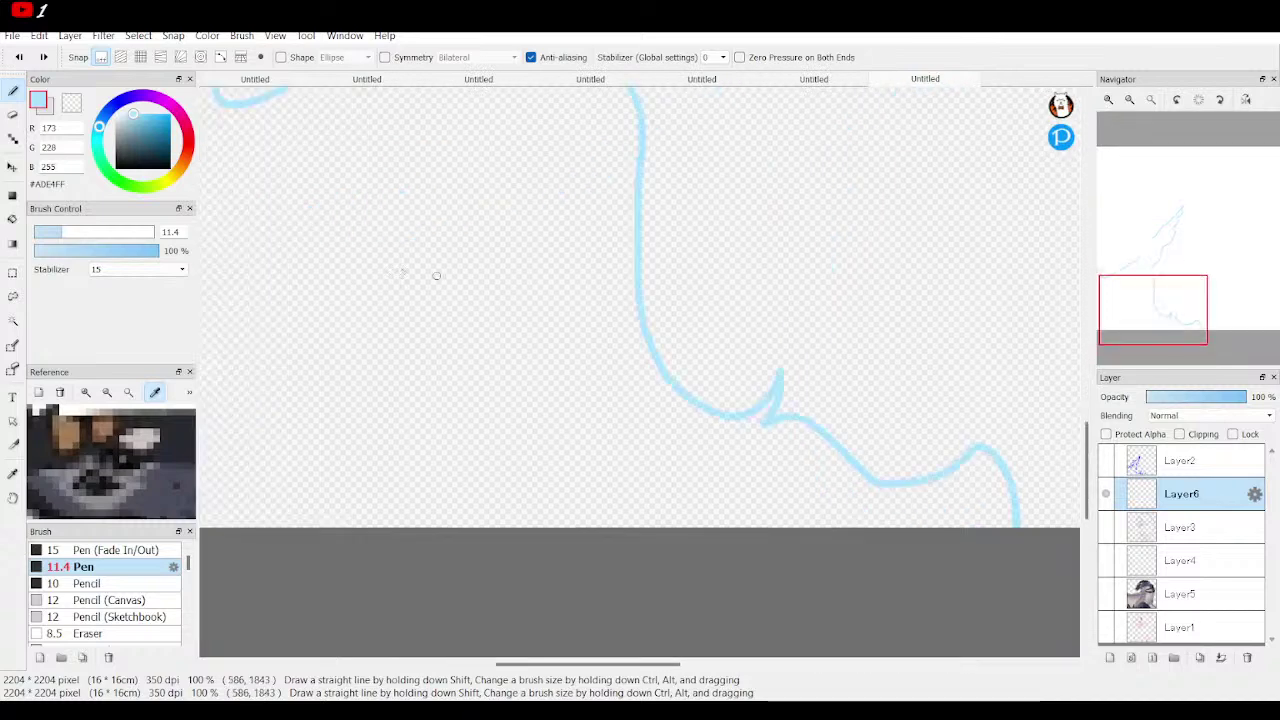
pyautogui.press('g')
pyautogui.click(346, 251)
pyautogui.click(18, 58)
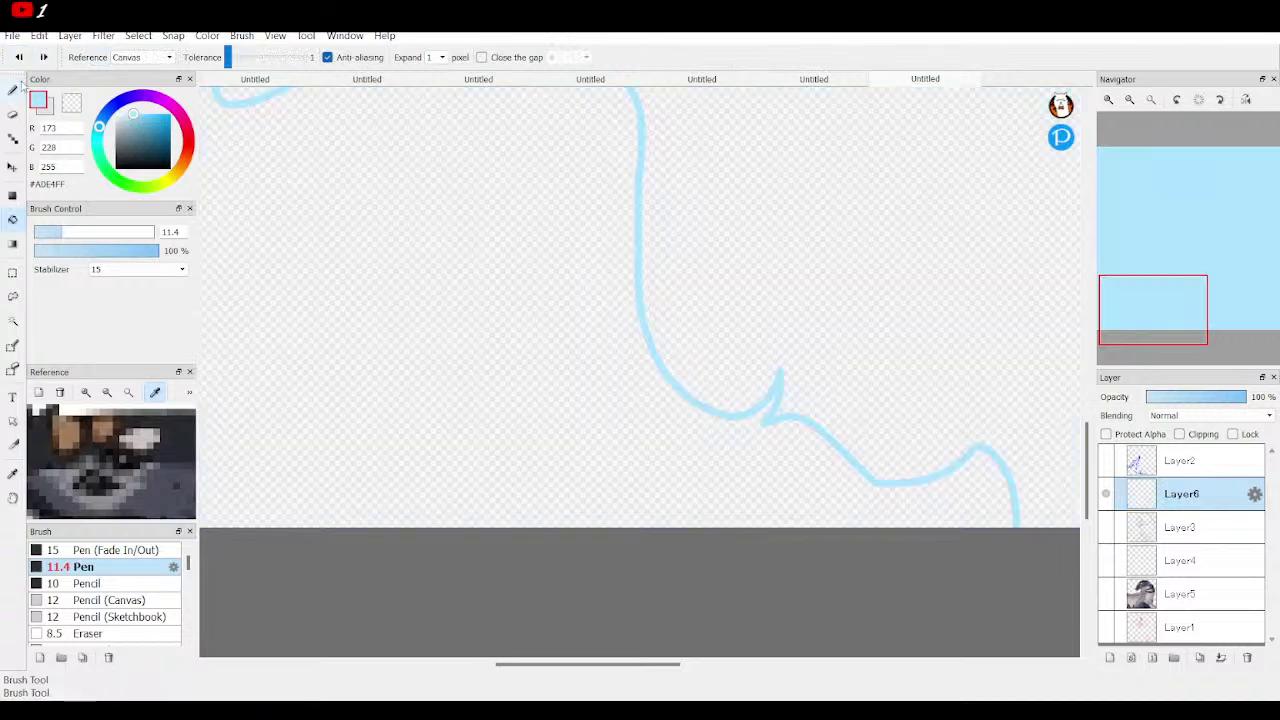
# Close the beam outline with the Pen where it meets the canvas's left edge, and bucket-fill the beam with light blue #ADE4FF on Layer6
pyautogui.click(13, 90)
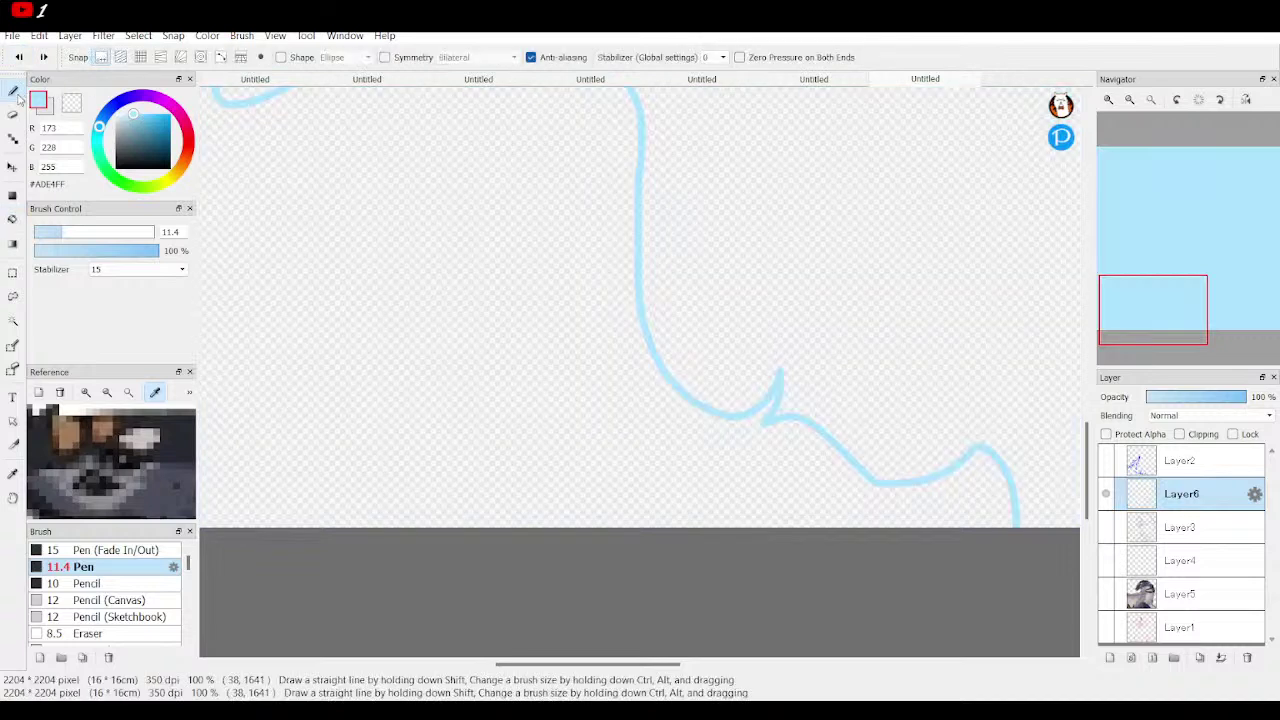
pyautogui.moveTo(307, 100); pyautogui.dragTo(698, 410)
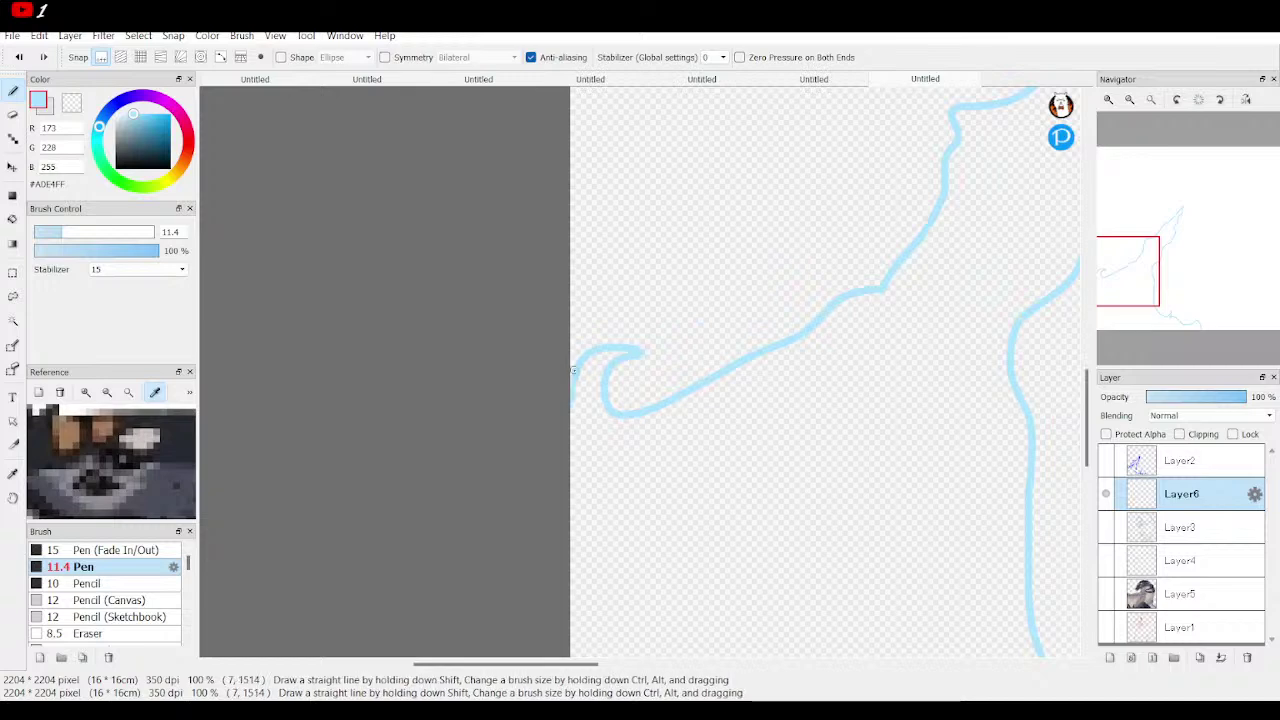
pyautogui.press('g')
pyautogui.click(743, 483)
pyautogui.click(1147, 277)
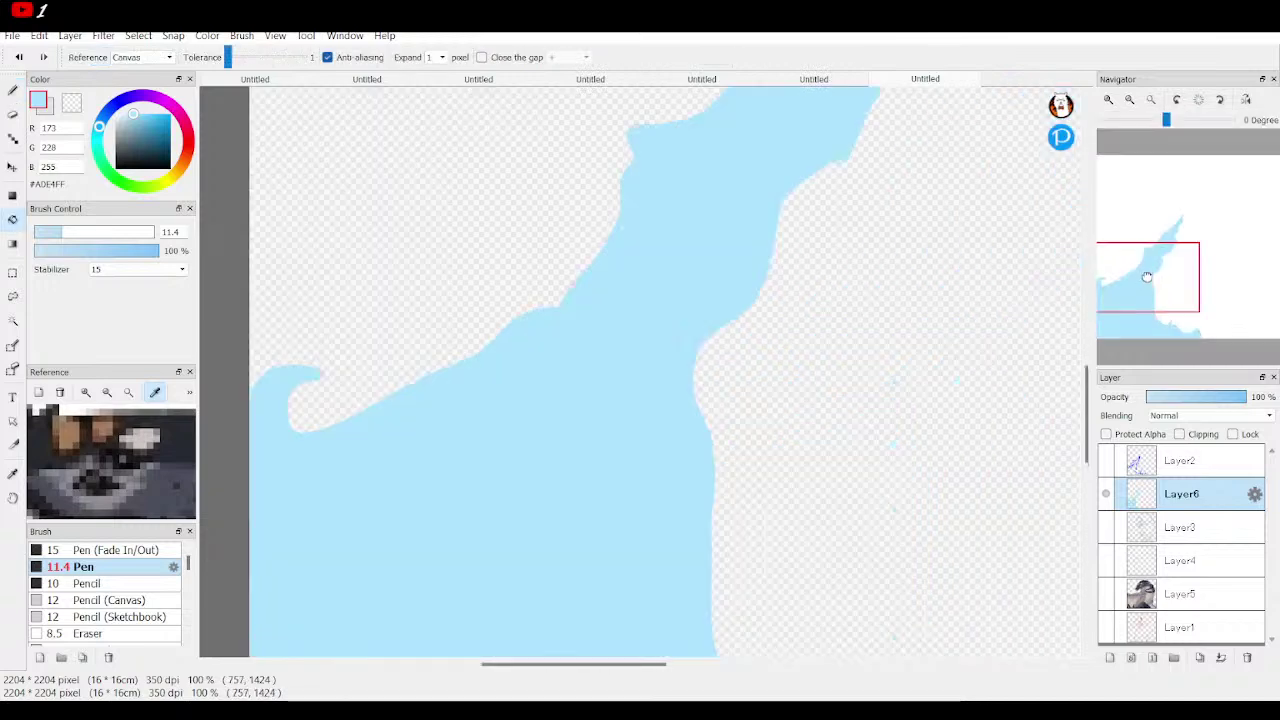
pyautogui.click(1129, 100)
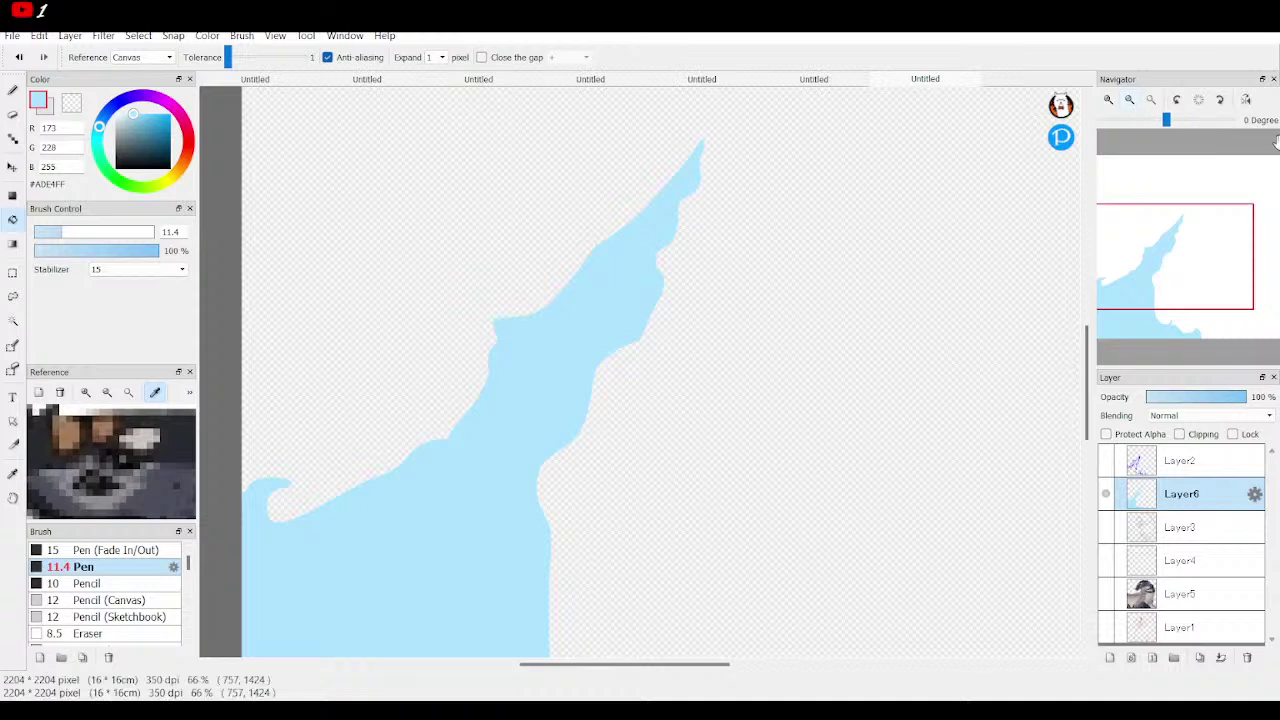
pyautogui.click(1158, 320)
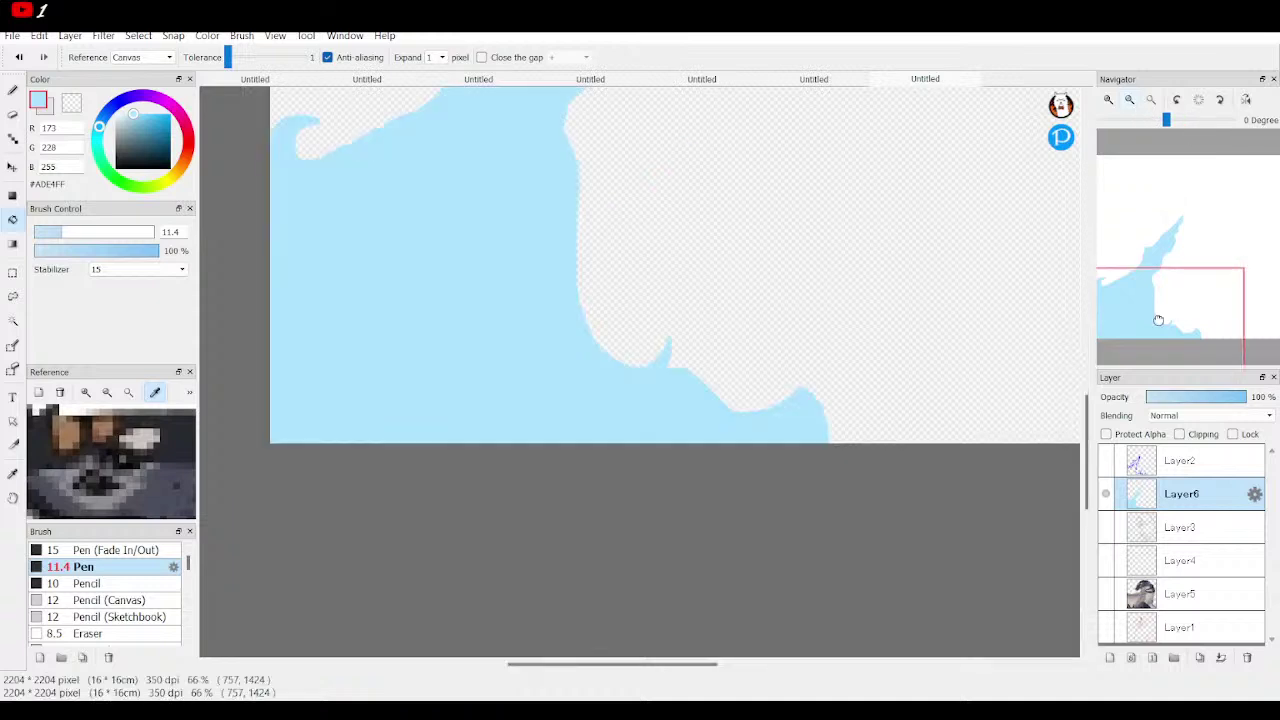
pyautogui.moveTo(1158, 320); pyautogui.dragTo(1162, 294)
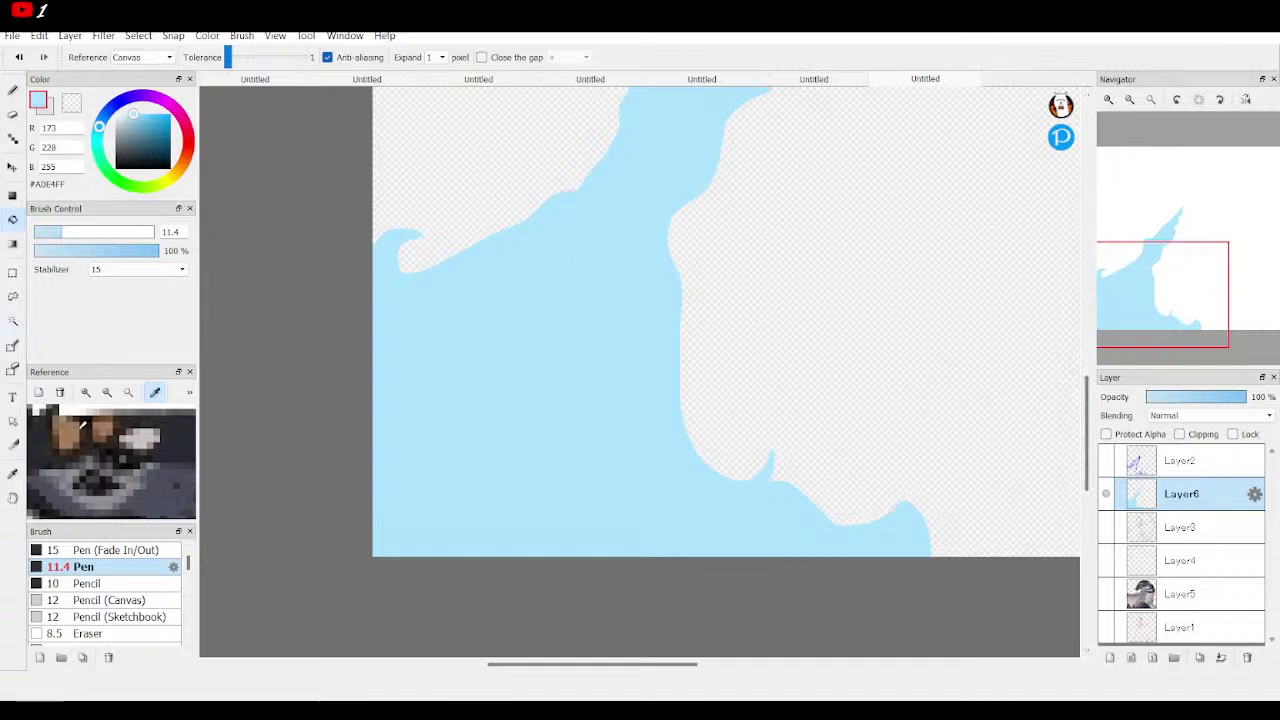
# Erase small droplet-shaped holes at size 22.7 in the beam's lower-right tip and along its right side below the narrow part
pyautogui.press('e')
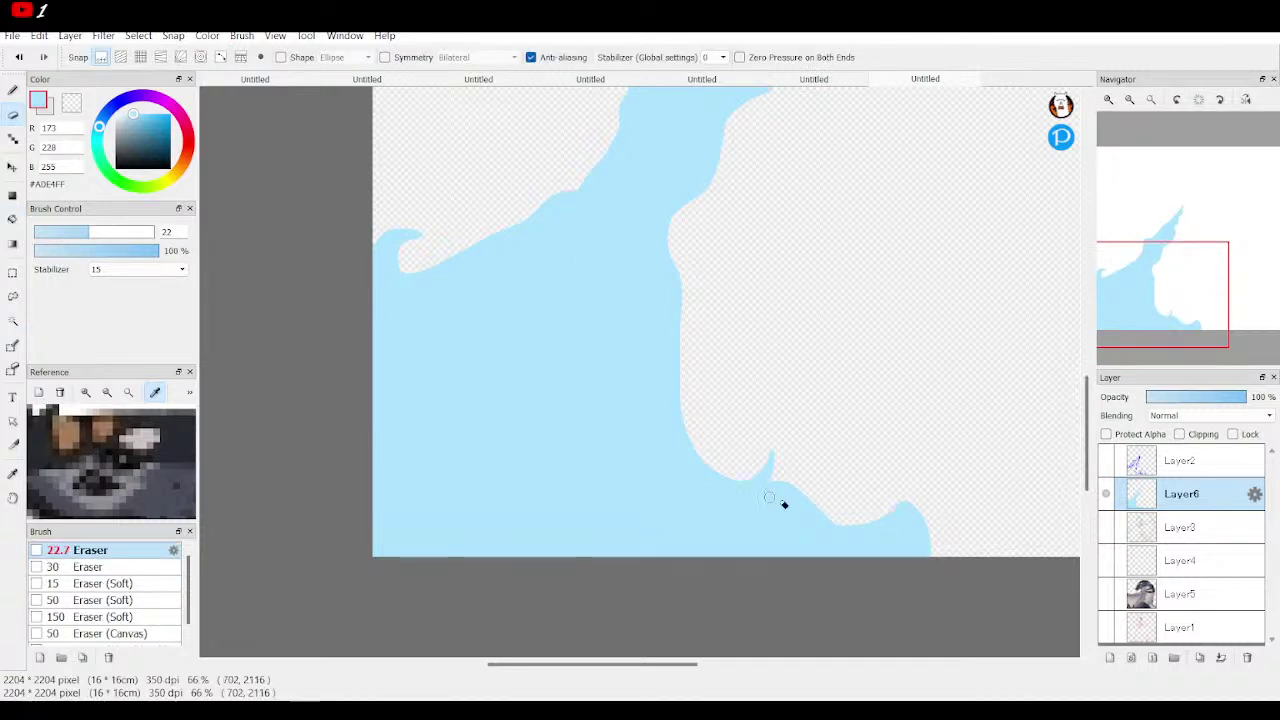
pyautogui.moveTo(884, 536)
pyautogui.mouseDown()
pyautogui.moveTo(909, 535)
pyautogui.moveTo(898, 534)
pyautogui.mouseUp()
pyautogui.moveTo(651, 267); pyautogui.dragTo(654, 277)
pyautogui.click(655, 279)
# Erase more irregular droplet holes along both edges of the beam's narrow upper part
pyautogui.click(1220, 282)
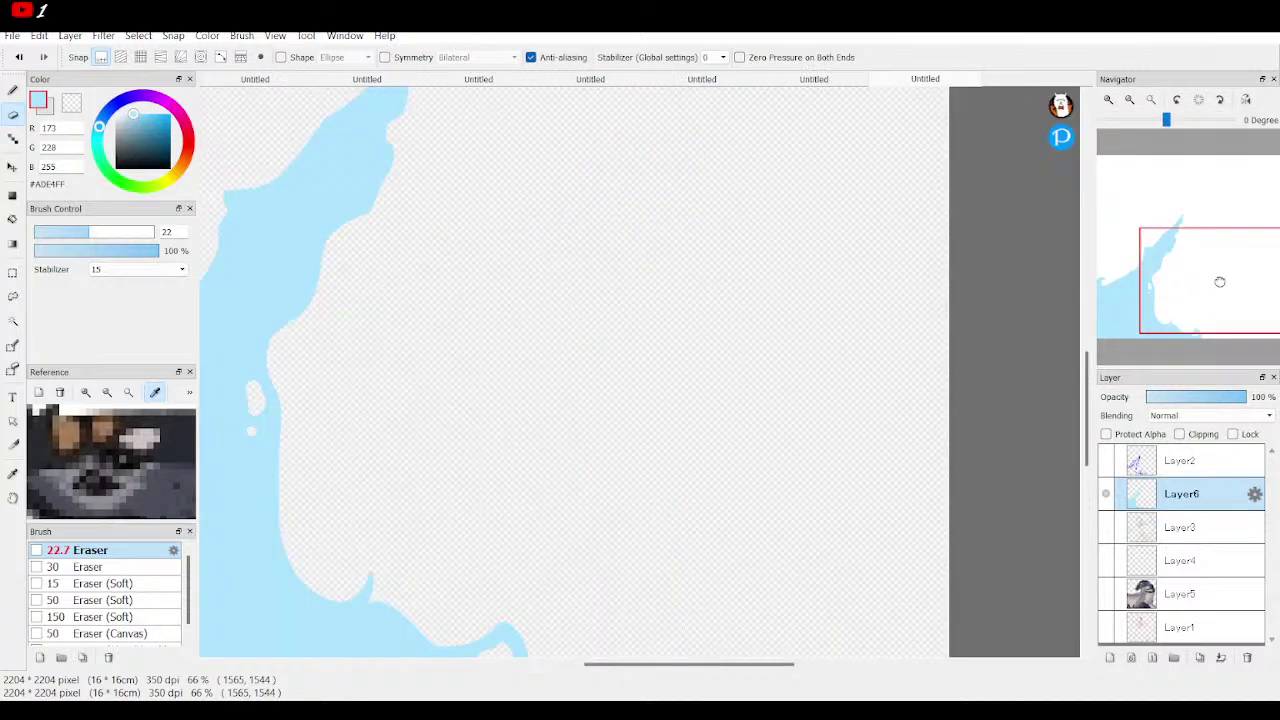
pyautogui.moveTo(1220, 282); pyautogui.dragTo(1189, 251)
pyautogui.moveTo(550, 279); pyautogui.dragTo(529, 303)
pyautogui.click(524, 322)
pyautogui.moveTo(422, 321); pyautogui.dragTo(408, 320)
pyautogui.click(412, 321)
pyautogui.click(405, 356)
pyautogui.moveTo(409, 364)
pyautogui.mouseDown()
pyautogui.moveTo(438, 420)
pyautogui.moveTo(424, 439)
pyautogui.moveTo(454, 411)
pyautogui.mouseUp()
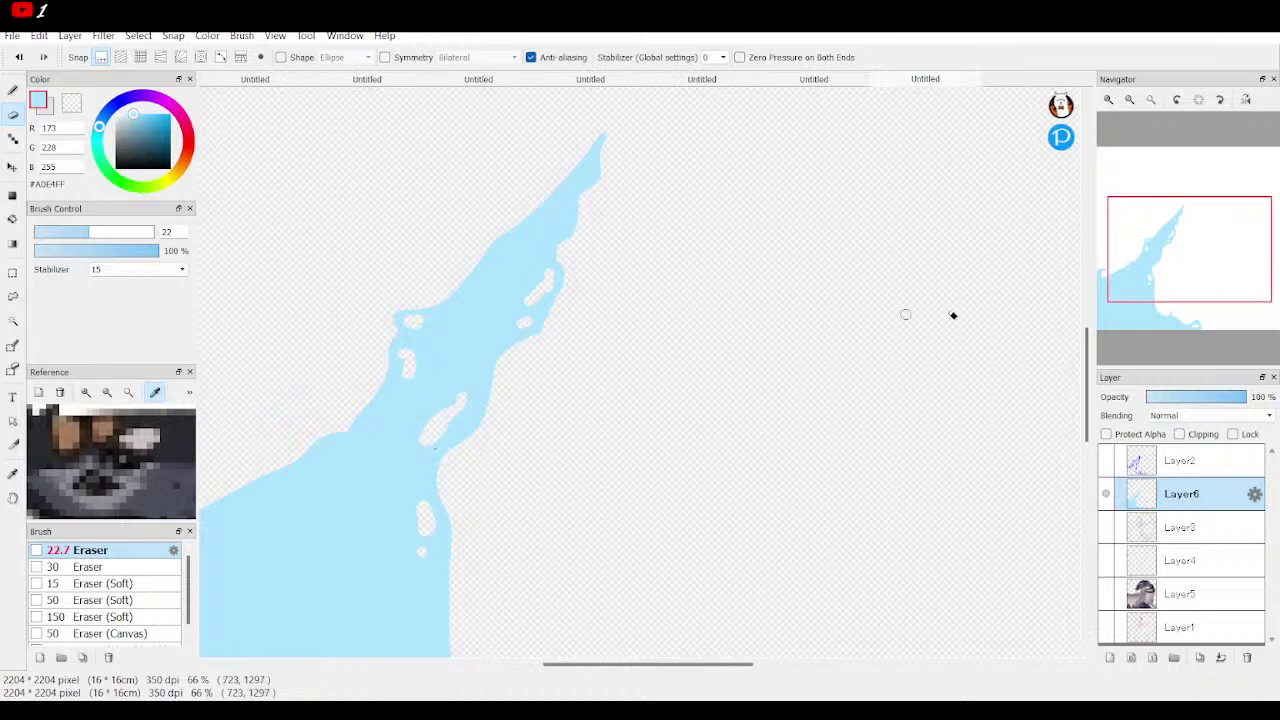
# Erase holes where the beam meets the canvas's left edge and lower-left corner, undoing the stray vertical stroke in the corner
pyautogui.click(1131, 280)
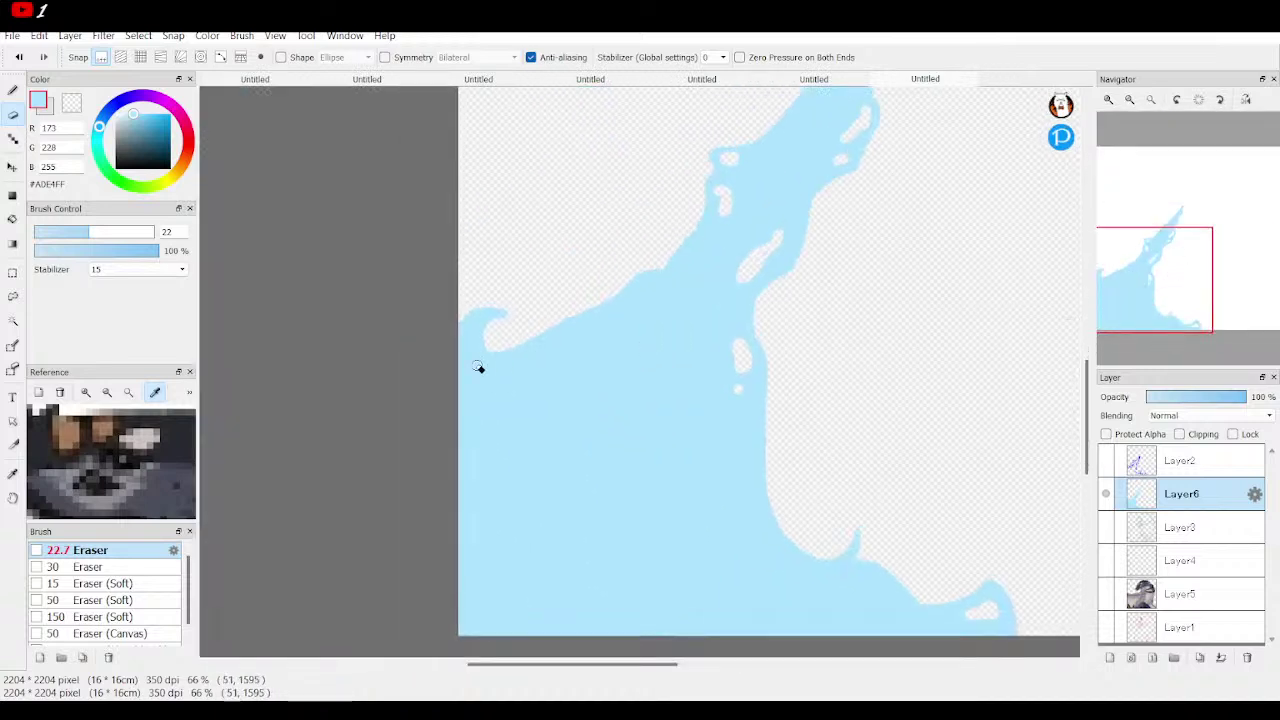
pyautogui.moveTo(474, 369)
pyautogui.mouseDown()
pyautogui.moveTo(475, 330)
pyautogui.moveTo(468, 404)
pyautogui.mouseUp()
pyautogui.moveTo(449, 594)
pyautogui.mouseDown()
pyautogui.moveTo(477, 627)
pyautogui.moveTo(534, 631)
pyautogui.moveTo(529, 651)
pyautogui.moveTo(540, 583)
pyautogui.moveTo(540, 604)
pyautogui.mouseUp()
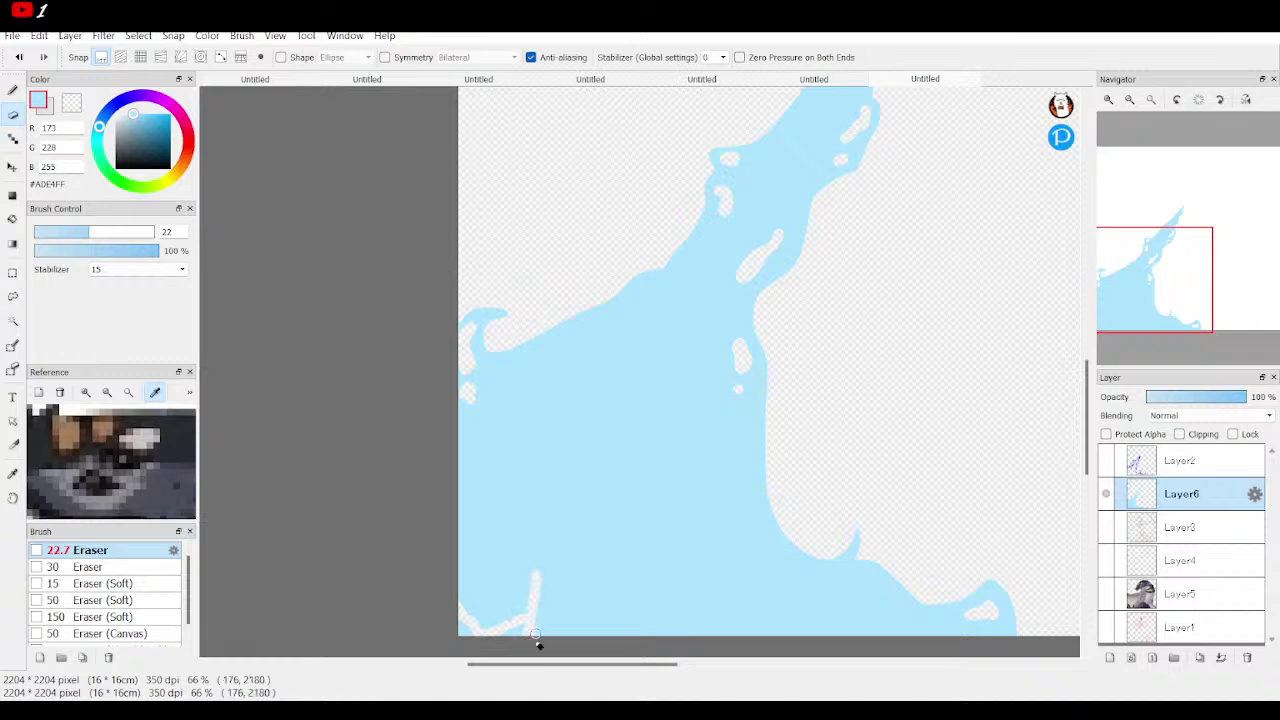
pyautogui.hotkey('ctrl', 'z')
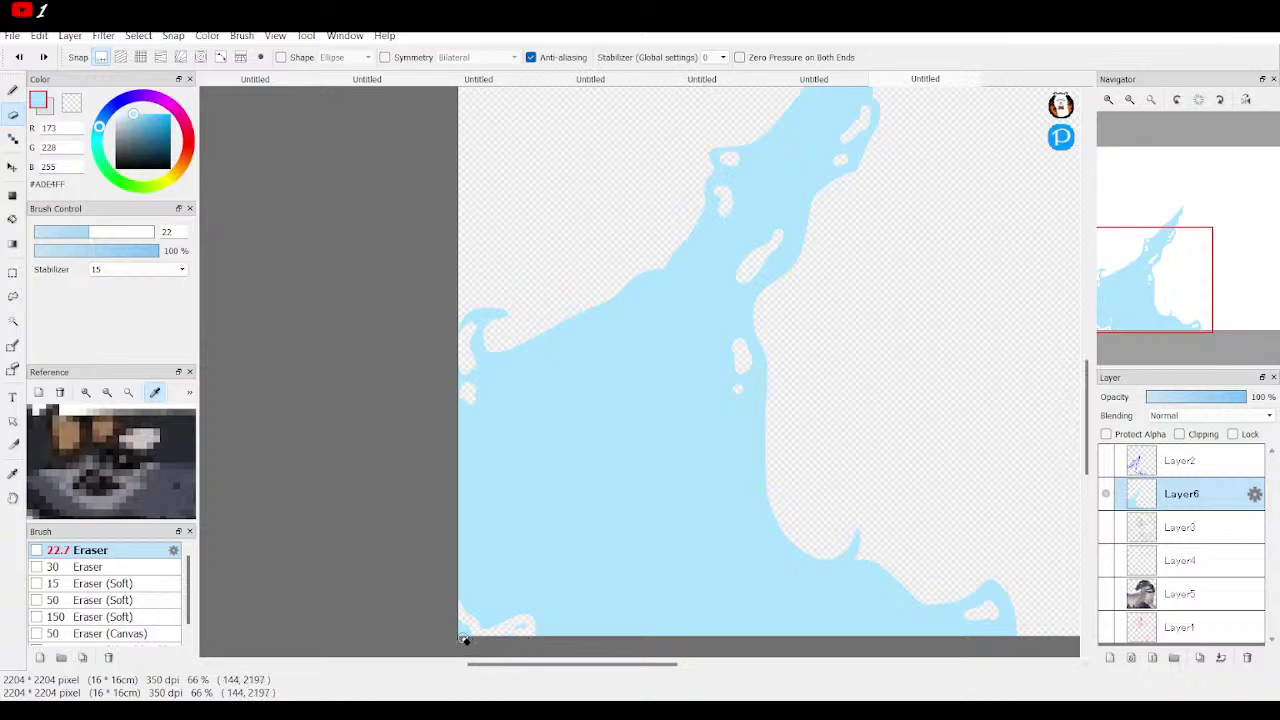
pyautogui.click(1122, 238)
pyautogui.moveTo(1121, 240); pyautogui.dragTo(1146, 263)
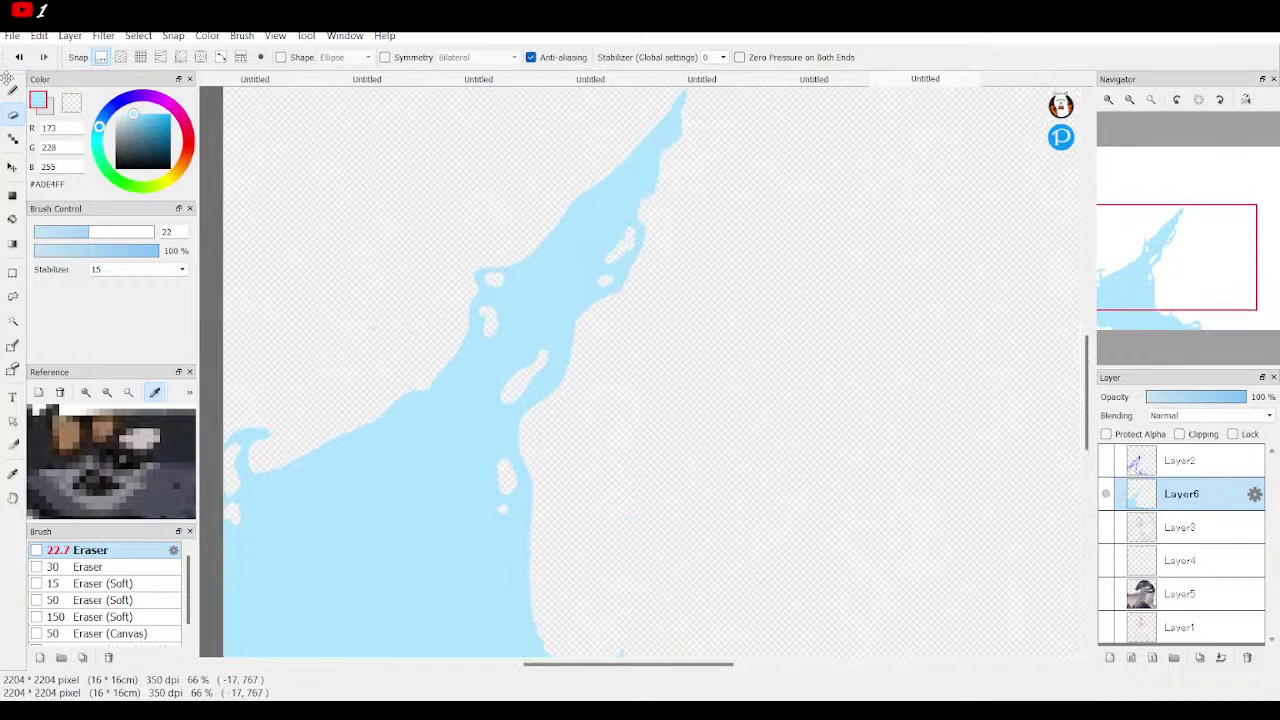
# Add a new layer above Layer6 and clip it to the beam, with the Pen ready for painting
pyautogui.click(13, 90)
pyautogui.click(1133, 101)
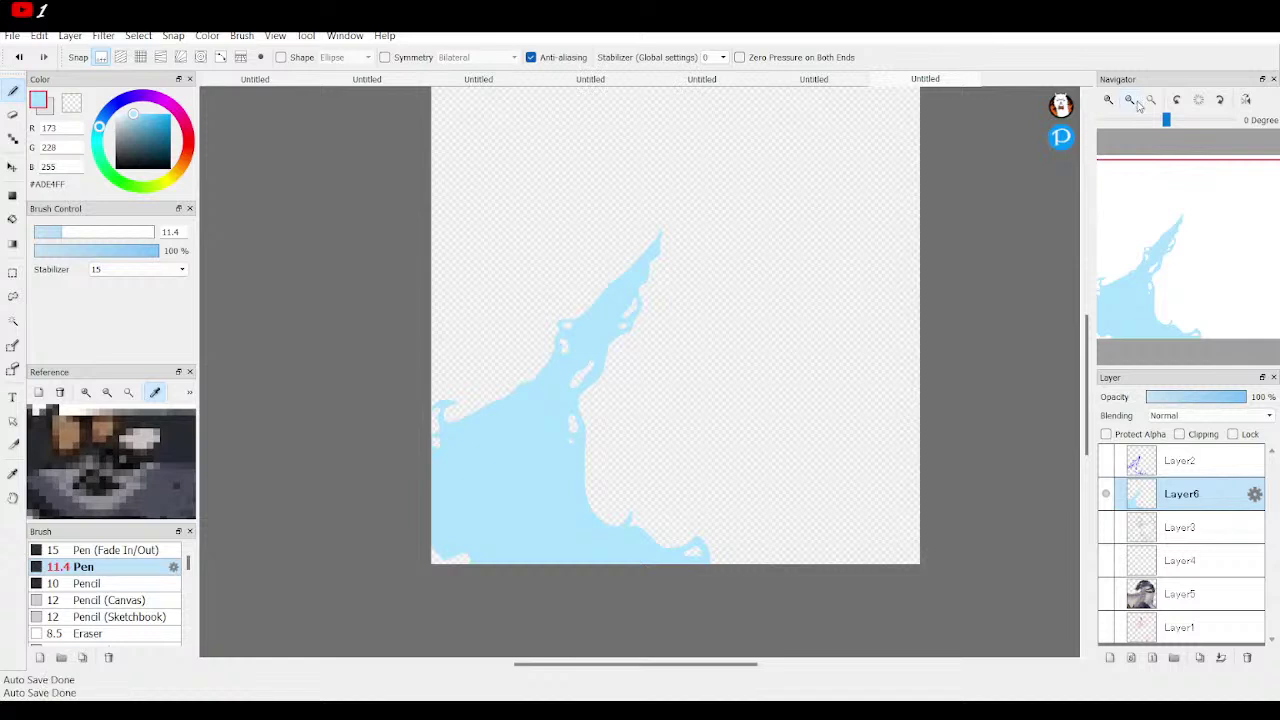
pyautogui.hotkey('ctrl', 'shift', 'n')
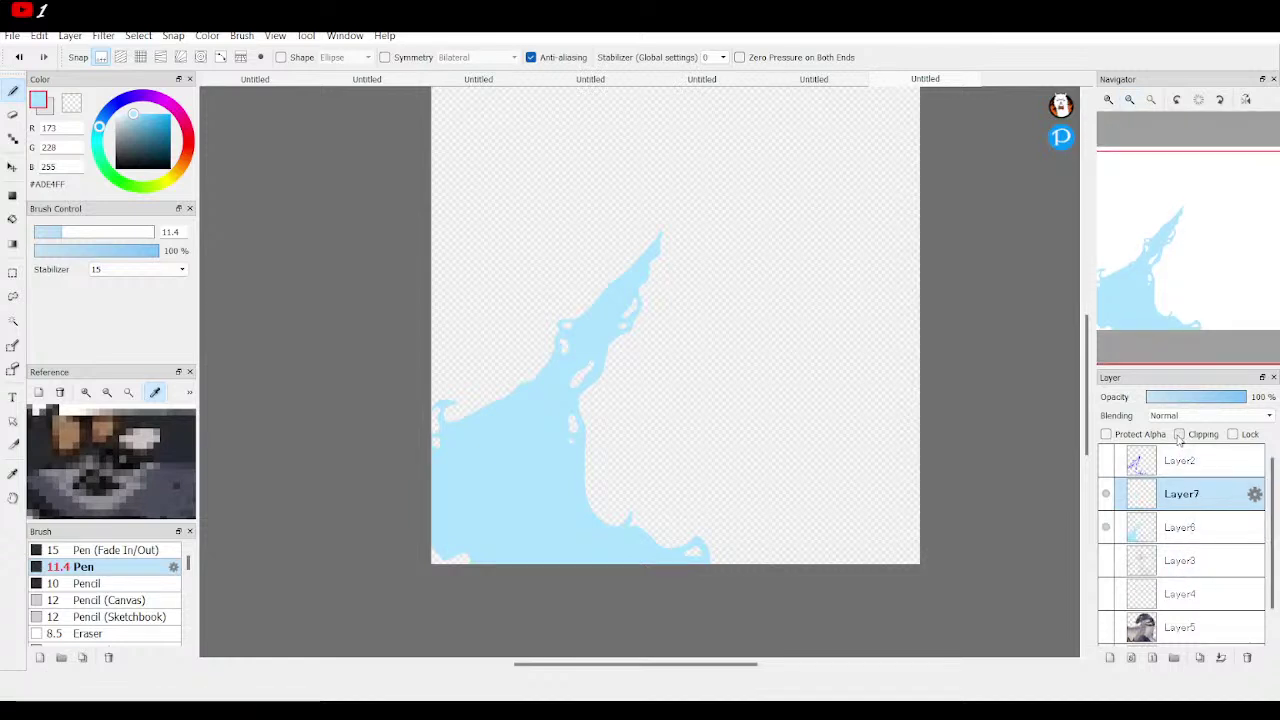
pyautogui.click(1180, 434)
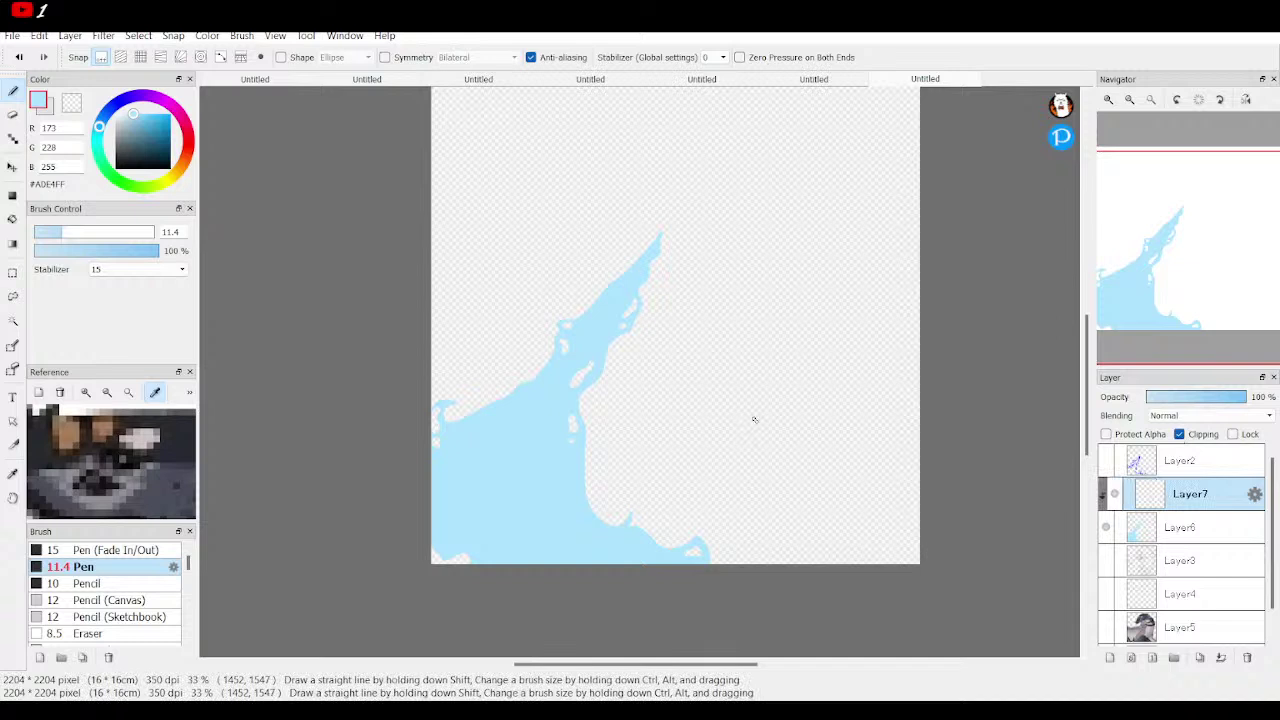
# Try painting a near-white #E7F7FF highlight along the beam's upper edge with the Pen at size 37.4
pyautogui.click(120, 113)
pyautogui.click(108, 232)
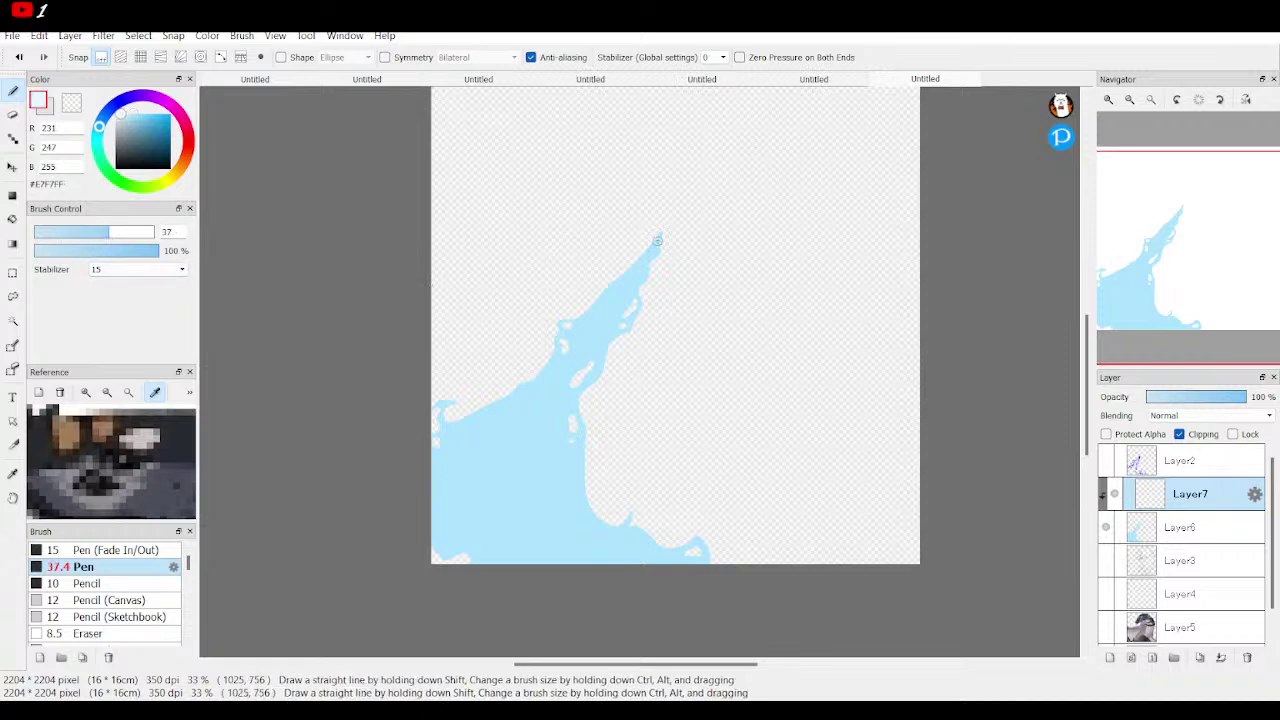
pyautogui.moveTo(662, 234); pyautogui.dragTo(563, 333)
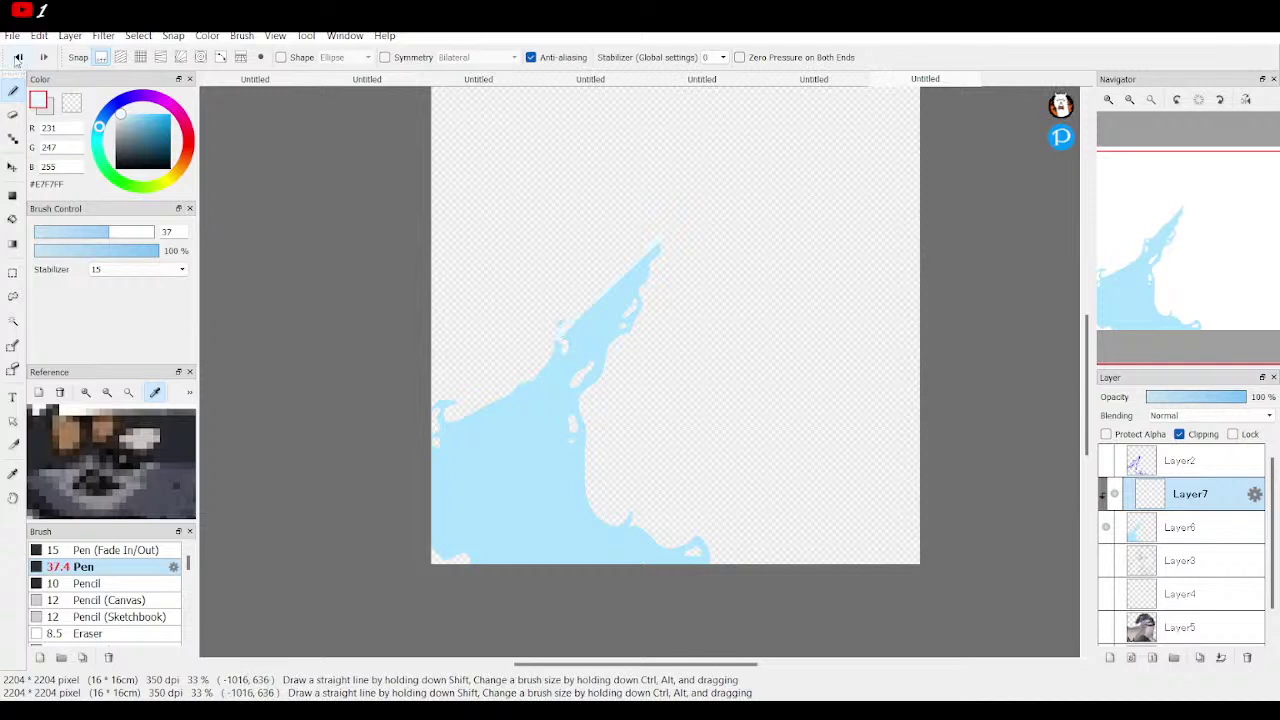
# Paint soft #C2E9FC highlight streaks along the beam and across its wide base with the Pen at size 28.6
pyautogui.click(127, 116)
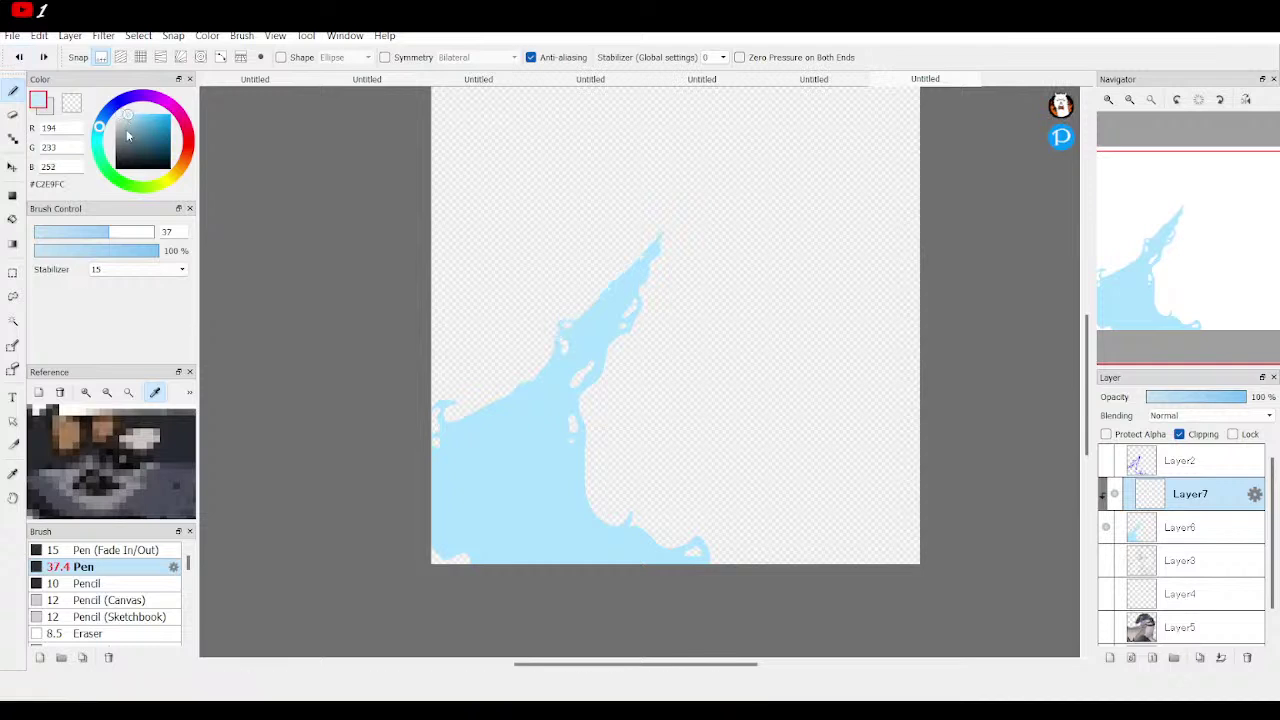
pyautogui.click(98, 232)
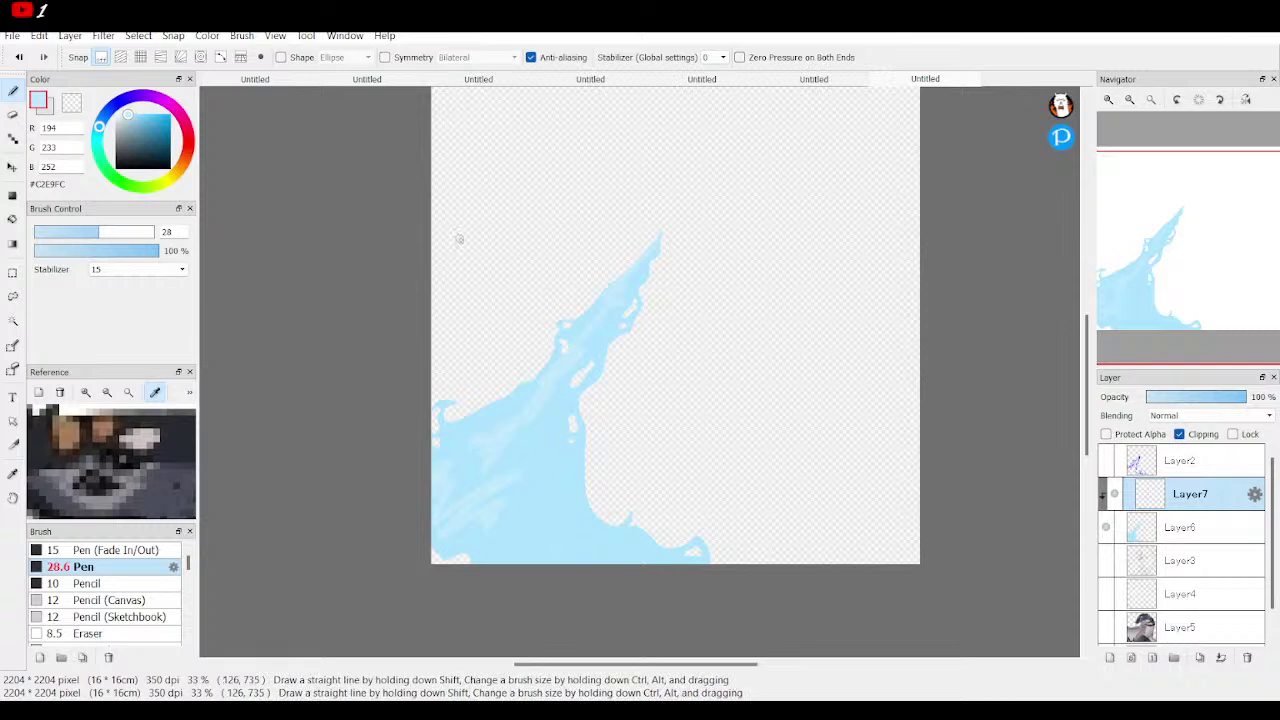
# Paint brighter #E1F1F9 highlights along the beam's upper edge, across its middle and on the lower-right ripples
pyautogui.click(124, 119)
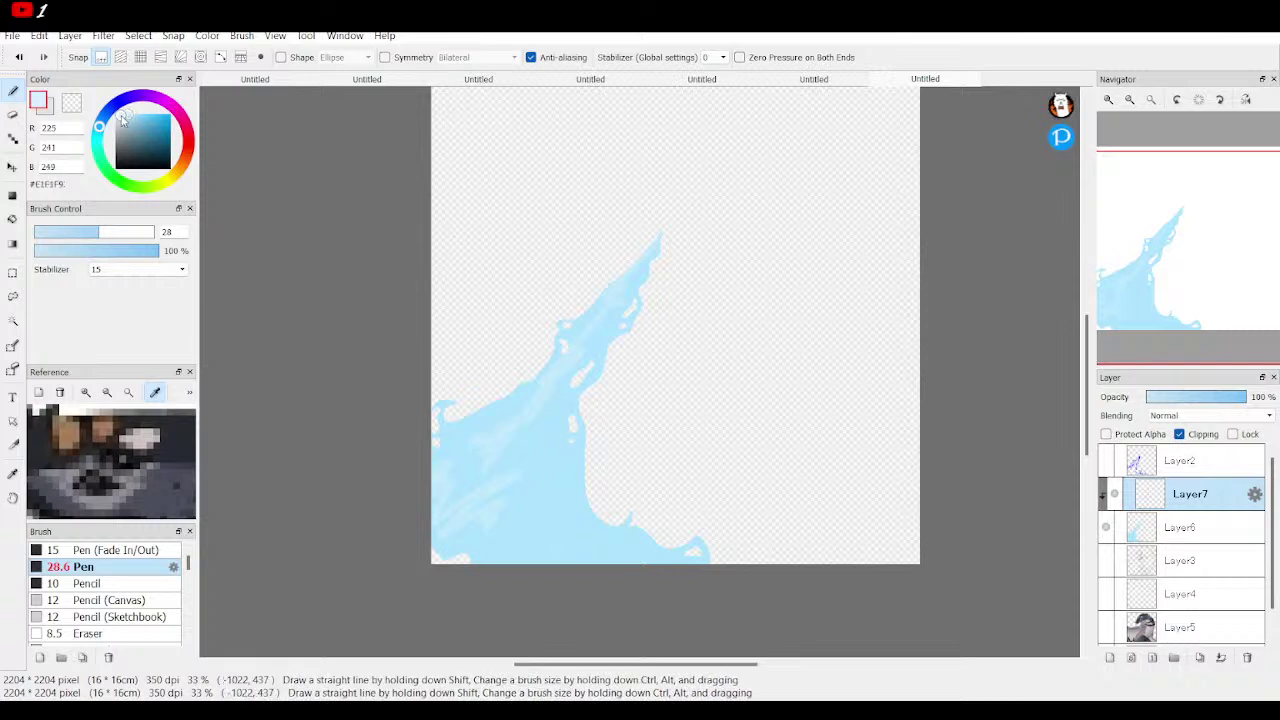
pyautogui.moveTo(612, 294)
pyautogui.mouseDown()
pyautogui.moveTo(644, 269)
pyautogui.moveTo(620, 302)
pyautogui.mouseUp()
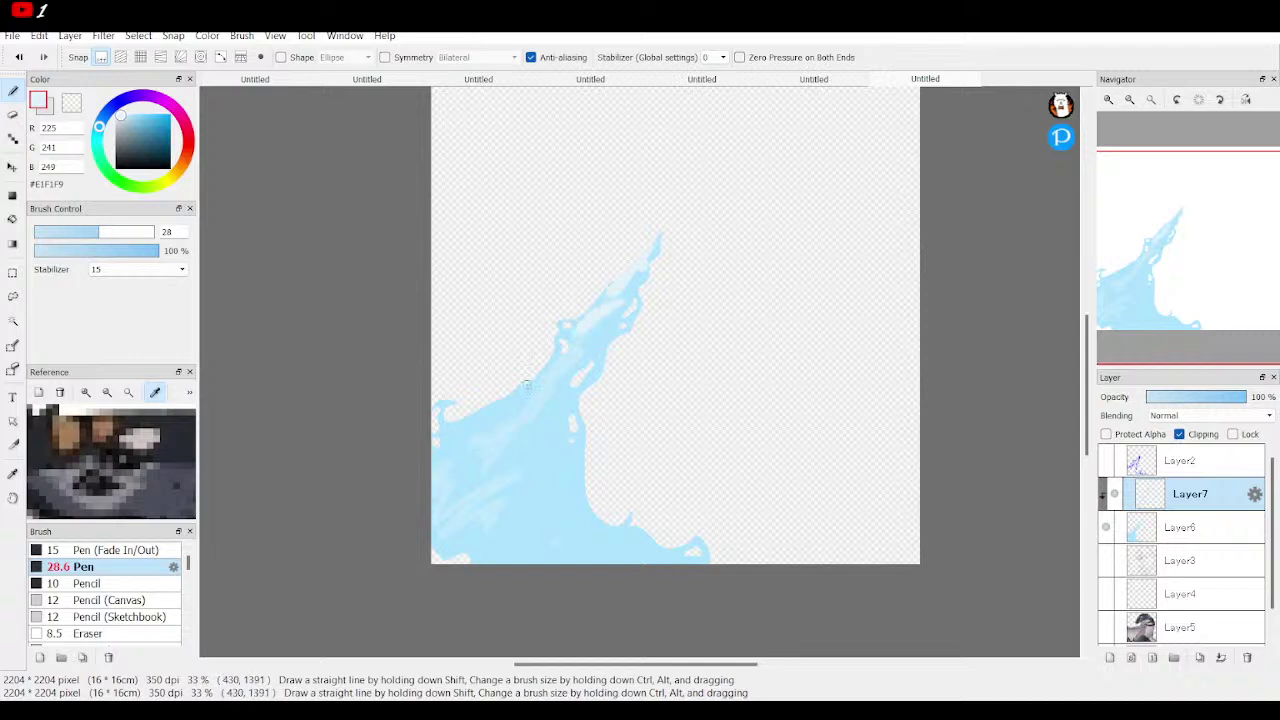
pyautogui.moveTo(525, 387); pyautogui.dragTo(487, 414)
pyautogui.click(18, 56)
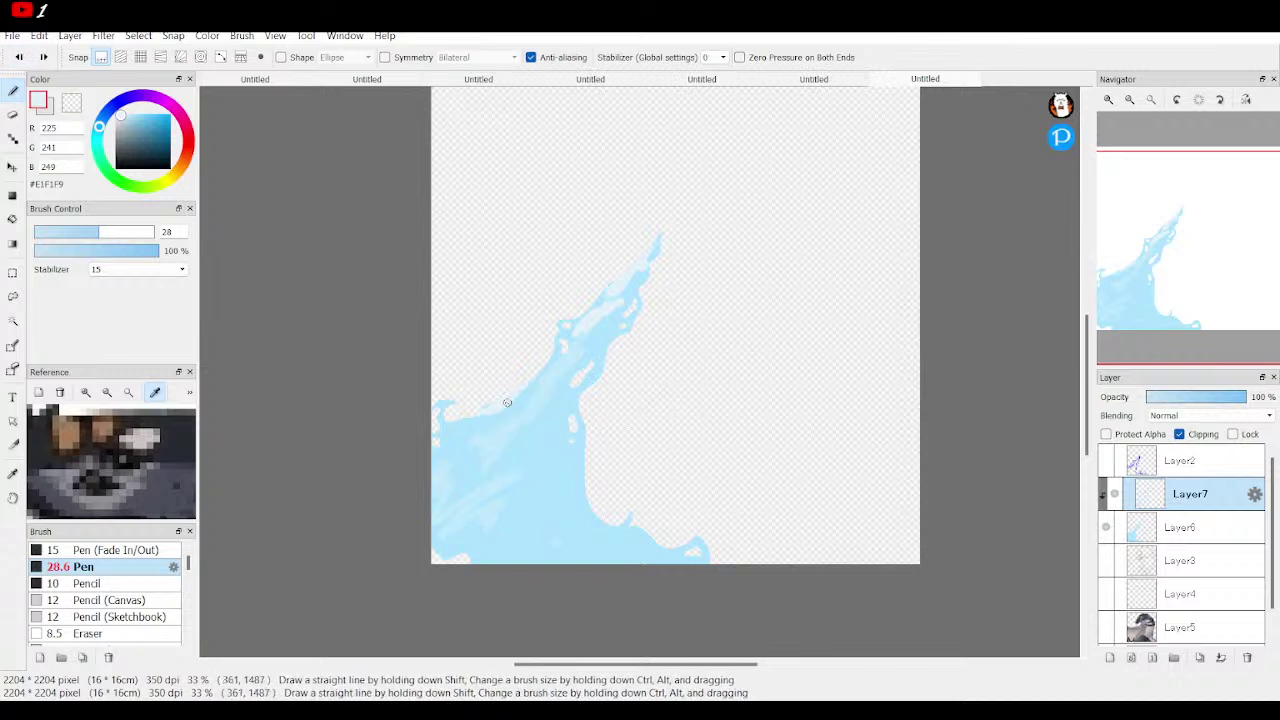
pyautogui.moveTo(537, 380); pyautogui.dragTo(458, 452)
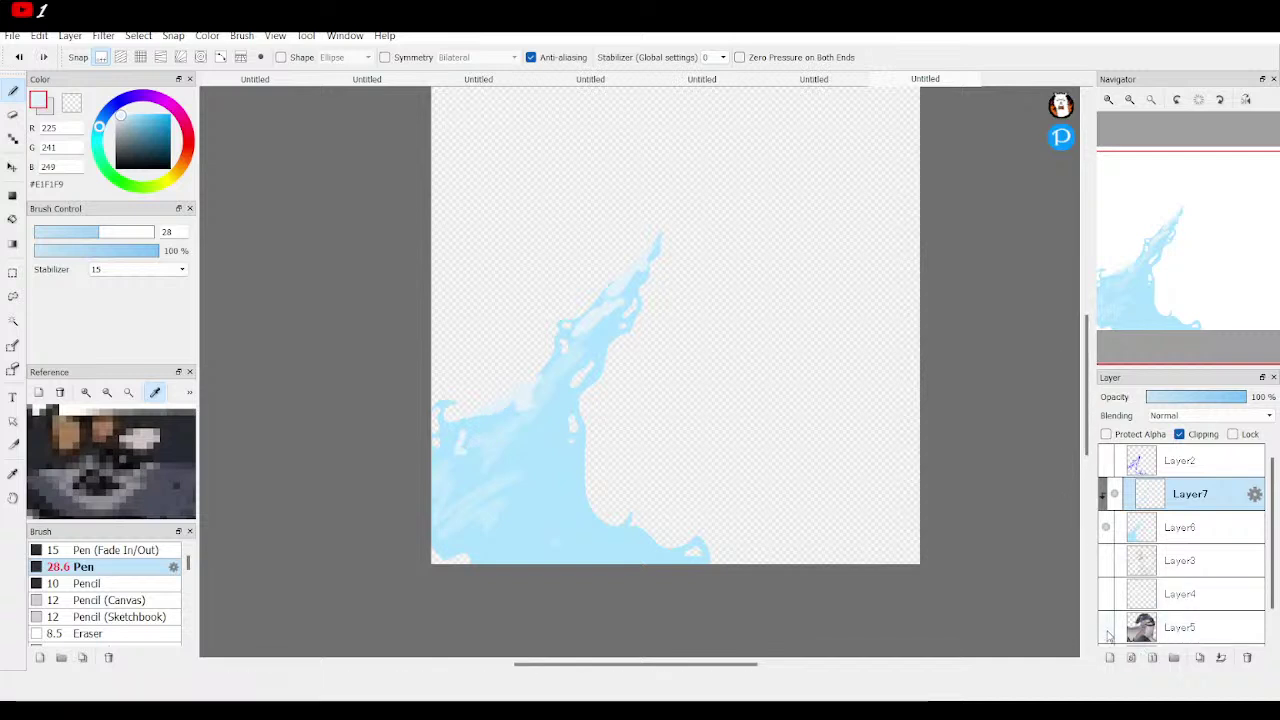
pyautogui.moveTo(488, 437)
pyautogui.mouseDown()
pyautogui.moveTo(530, 421)
pyautogui.moveTo(476, 446)
pyautogui.moveTo(488, 458)
pyautogui.moveTo(558, 420)
pyautogui.moveTo(523, 450)
pyautogui.moveTo(549, 430)
pyautogui.mouseUp()
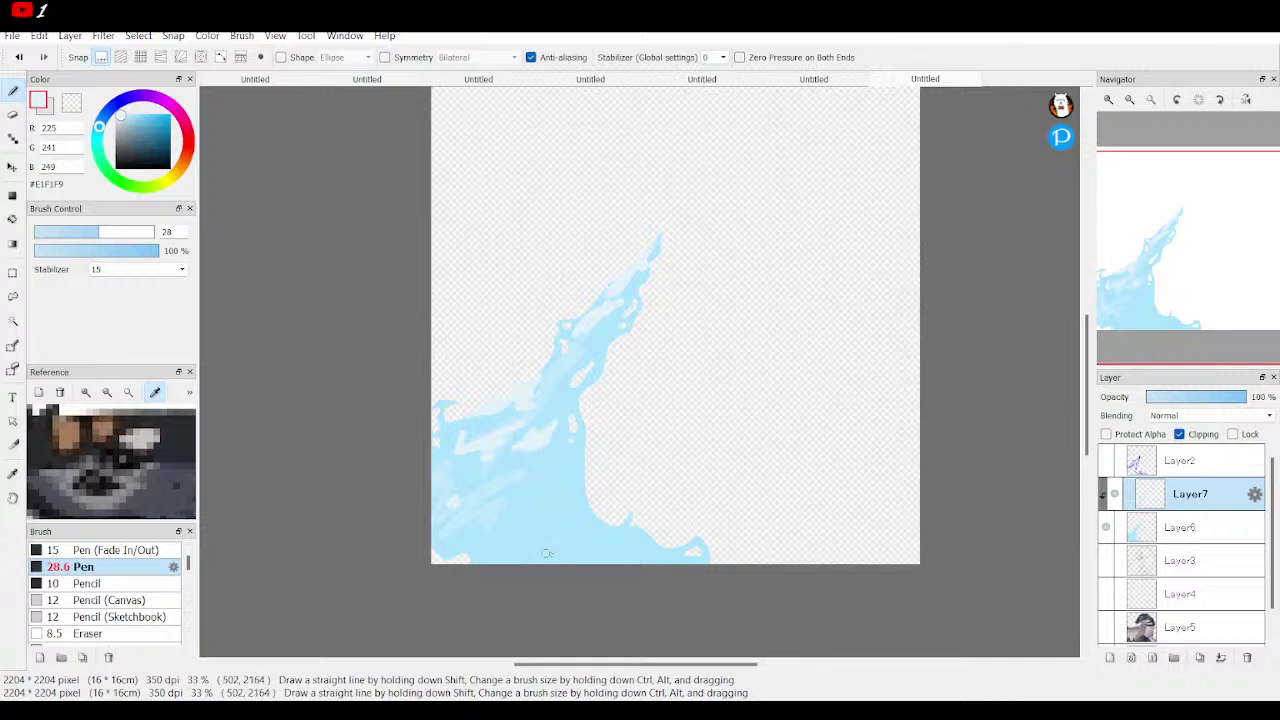
pyautogui.moveTo(621, 527)
pyautogui.mouseDown()
pyautogui.moveTo(588, 524)
pyautogui.moveTo(591, 508)
pyautogui.mouseUp()
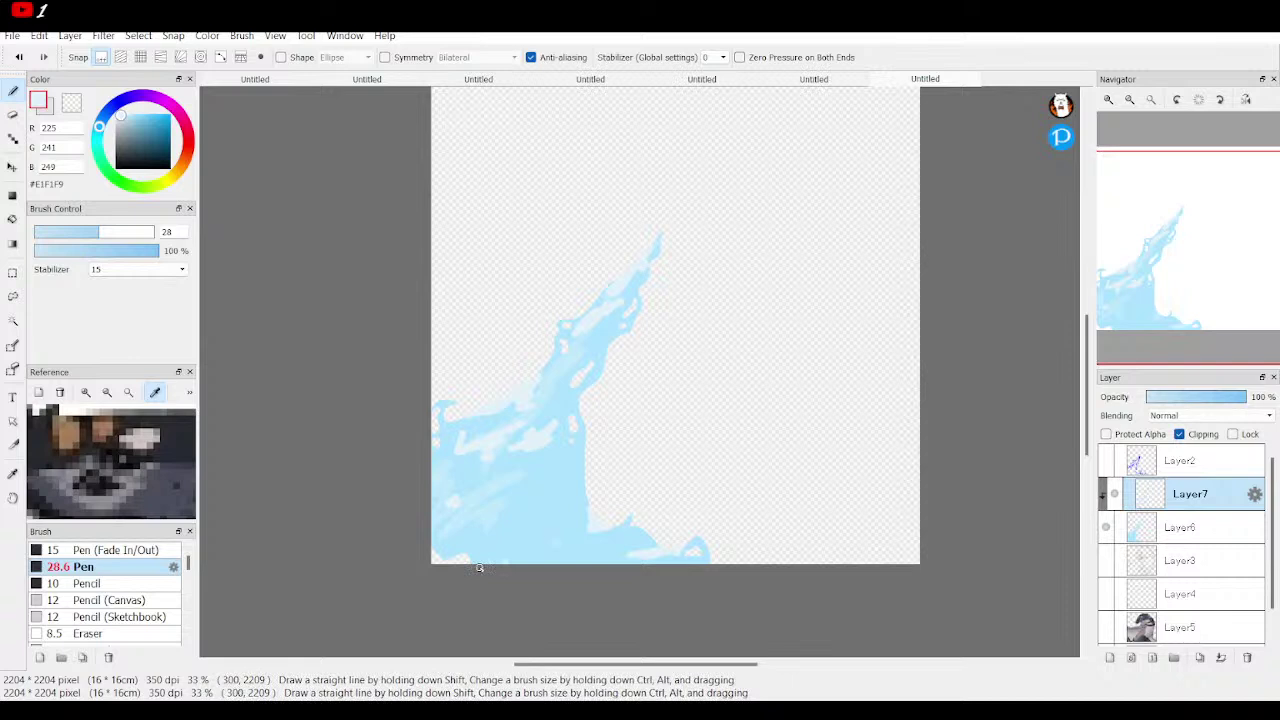
# Paint darker blue shading (RGB 139, 190, 215) around the right-side holes, along the bottom and in streaks across the beam's base
pyautogui.keyDown('alt'); pyautogui.click(556, 513); pyautogui.keyUp('alt')
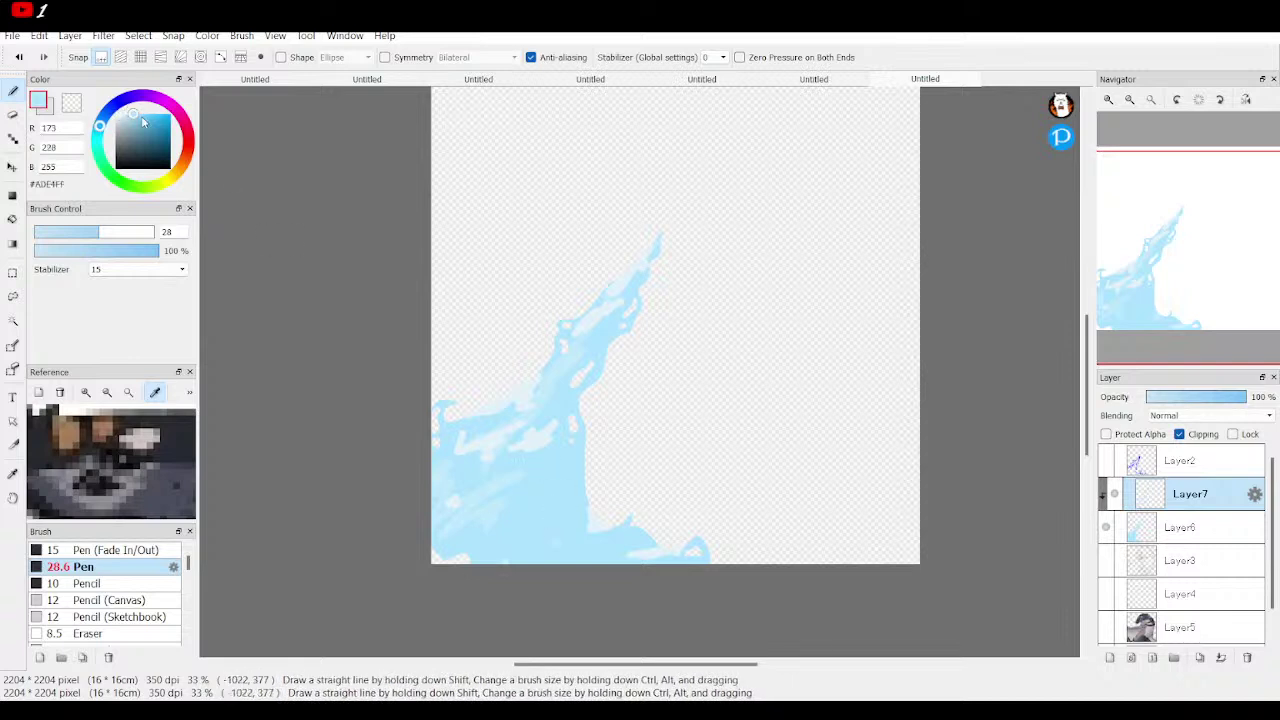
pyautogui.click(134, 122)
pyautogui.moveTo(631, 299)
pyautogui.mouseDown()
pyautogui.moveTo(615, 342)
pyautogui.moveTo(642, 300)
pyautogui.mouseUp()
pyautogui.moveTo(598, 364)
pyautogui.mouseDown()
pyautogui.moveTo(556, 406)
pyautogui.moveTo(600, 364)
pyautogui.moveTo(573, 414)
pyautogui.mouseUp()
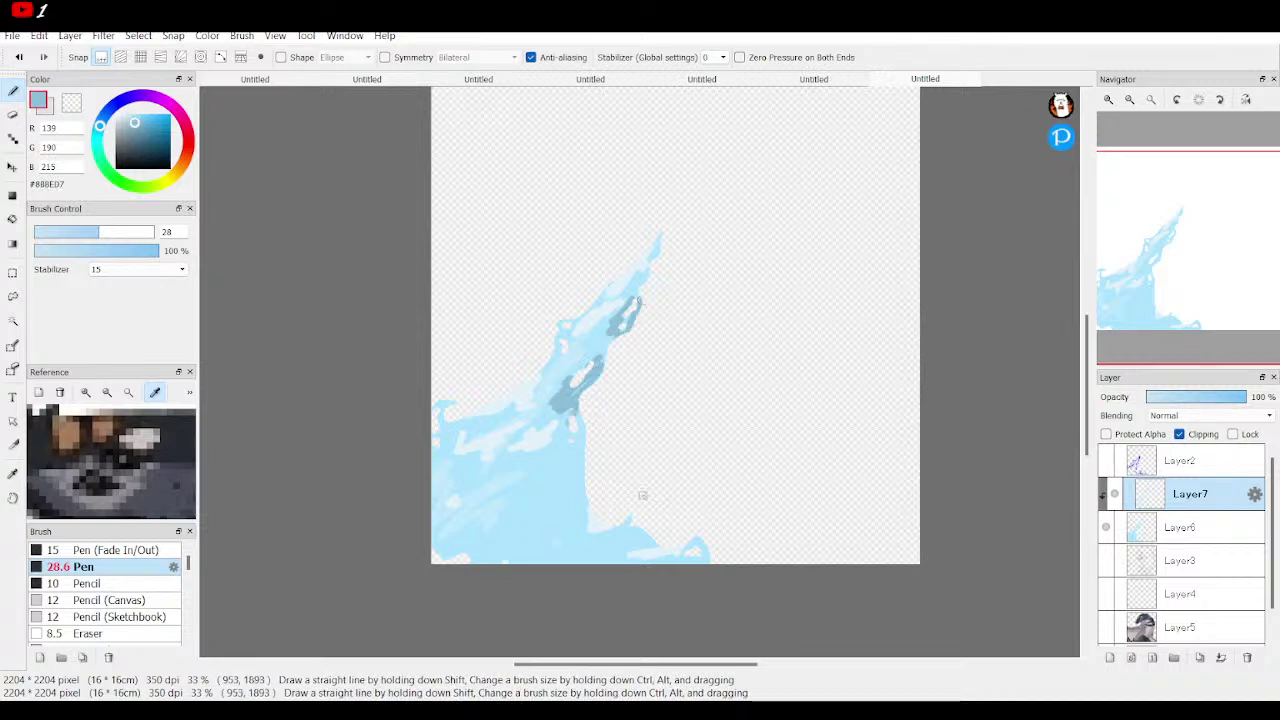
pyautogui.moveTo(538, 516)
pyautogui.mouseDown()
pyautogui.moveTo(439, 558)
pyautogui.moveTo(510, 532)
pyautogui.moveTo(470, 561)
pyautogui.moveTo(520, 526)
pyautogui.moveTo(490, 561)
pyautogui.moveTo(565, 562)
pyautogui.moveTo(605, 553)
pyautogui.mouseUp()
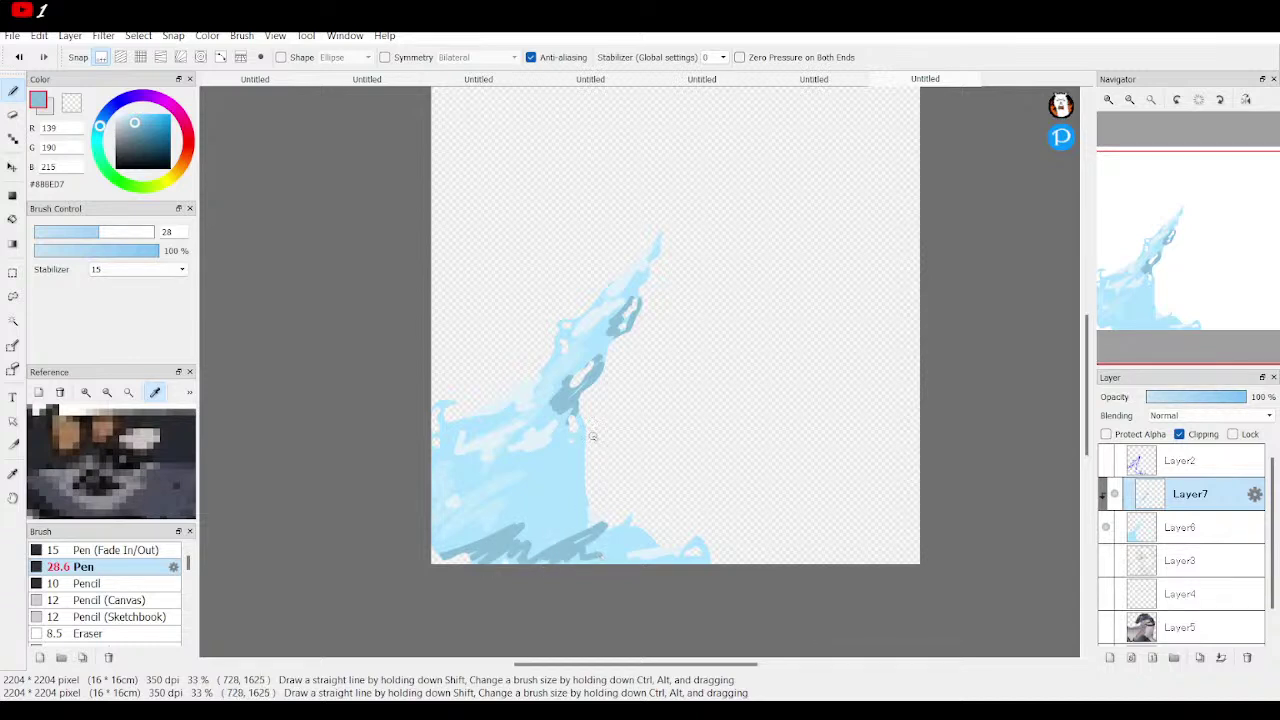
pyautogui.moveTo(570, 432)
pyautogui.mouseDown()
pyautogui.moveTo(532, 491)
pyautogui.moveTo(552, 457)
pyautogui.moveTo(535, 504)
pyautogui.mouseUp()
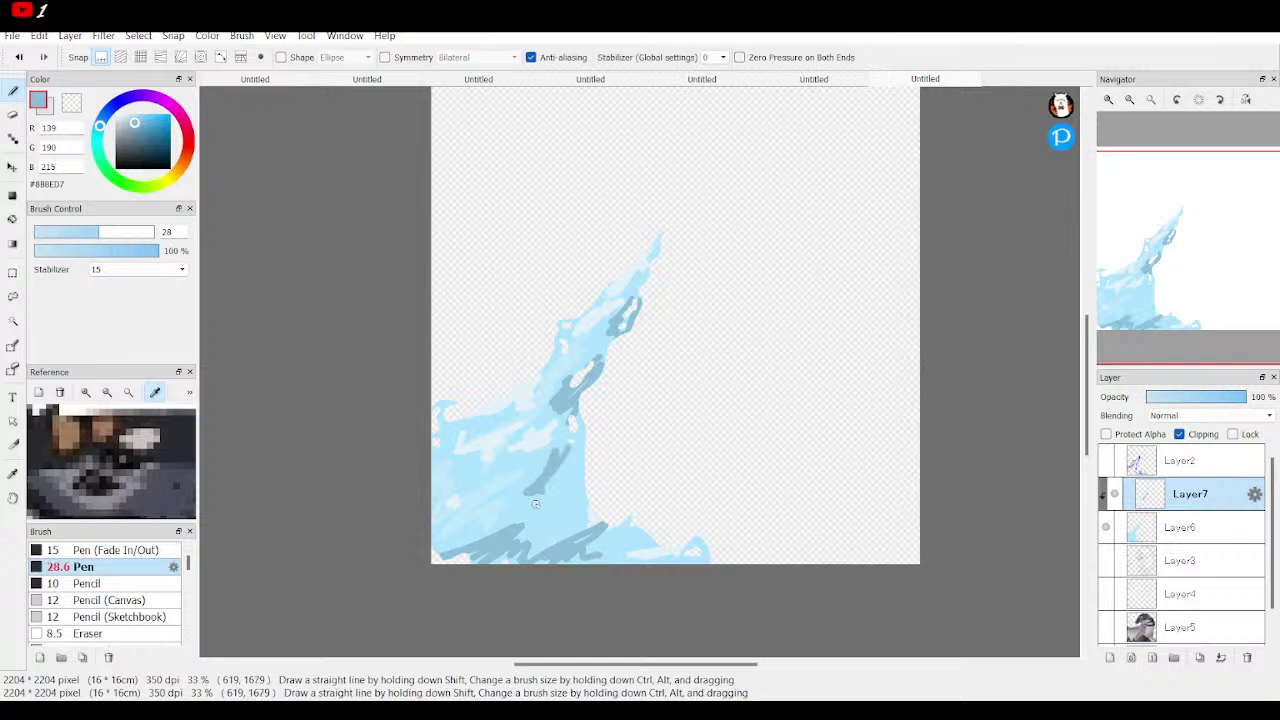
pyautogui.moveTo(446, 481); pyautogui.dragTo(477, 473)
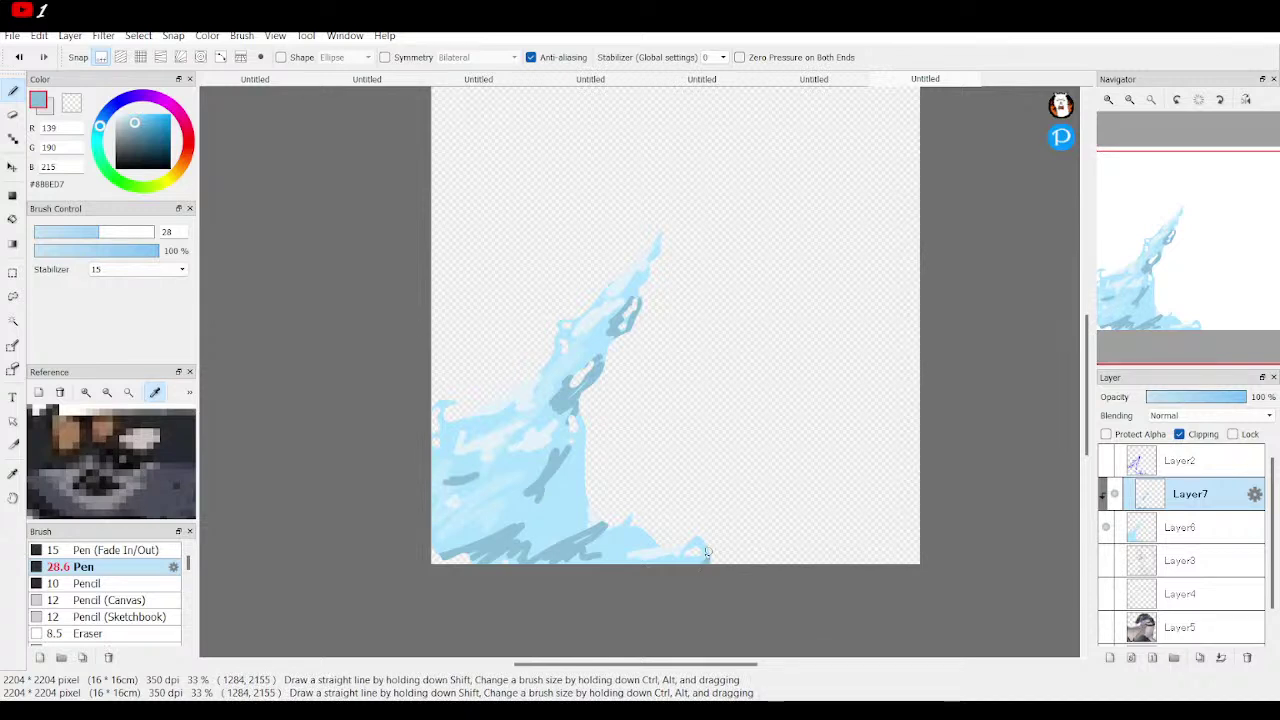
# Blend mid-blue shading (RGB 157, 204, 228) down the beam's right edge, over the lower-right ripples and along the bottom
pyautogui.click(135, 123)
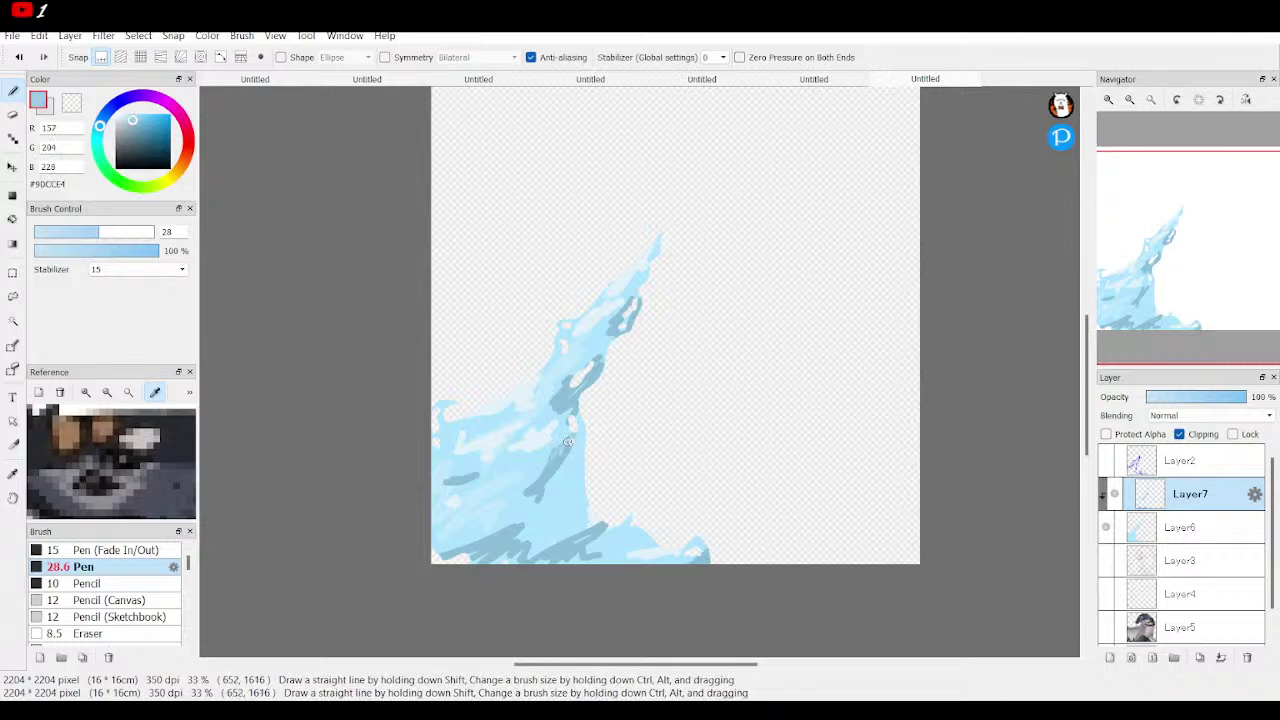
pyautogui.moveTo(550, 462)
pyautogui.mouseDown()
pyautogui.moveTo(526, 490)
pyautogui.moveTo(568, 481)
pyautogui.moveTo(577, 518)
pyautogui.moveTo(578, 466)
pyautogui.mouseUp()
pyautogui.moveTo(579, 413); pyautogui.dragTo(580, 484)
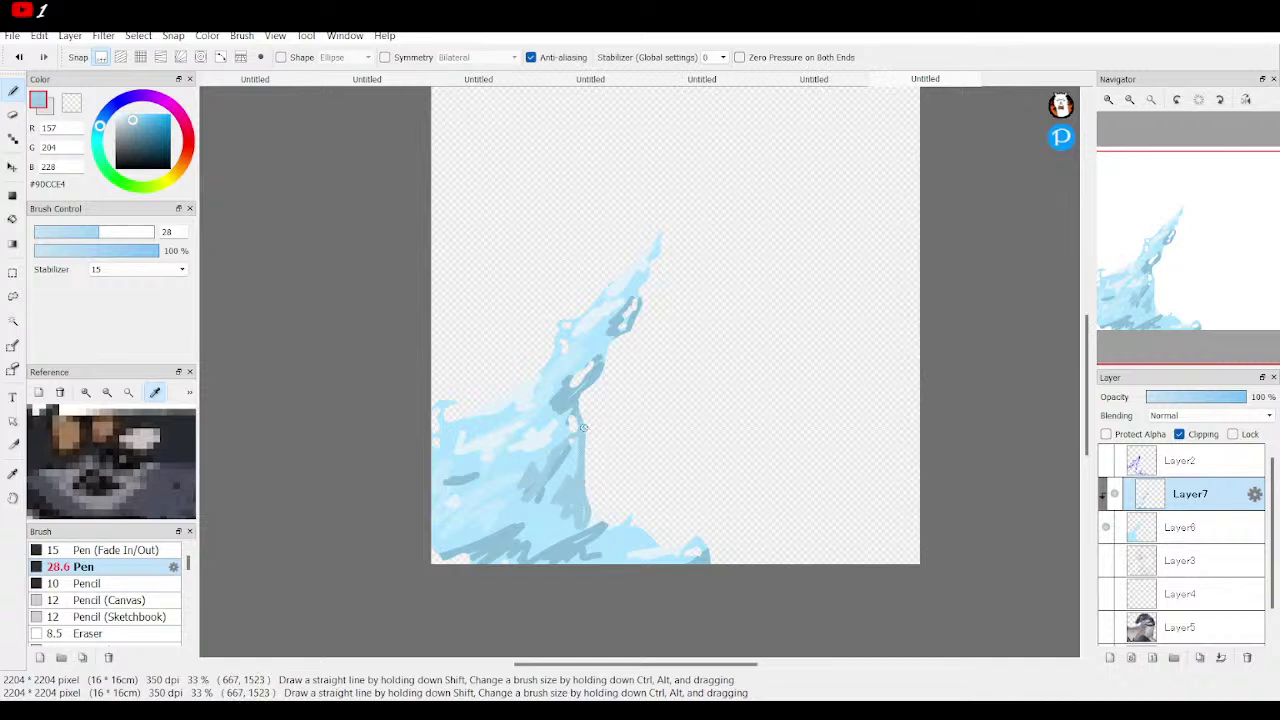
pyautogui.moveTo(602, 534); pyautogui.dragTo(655, 540)
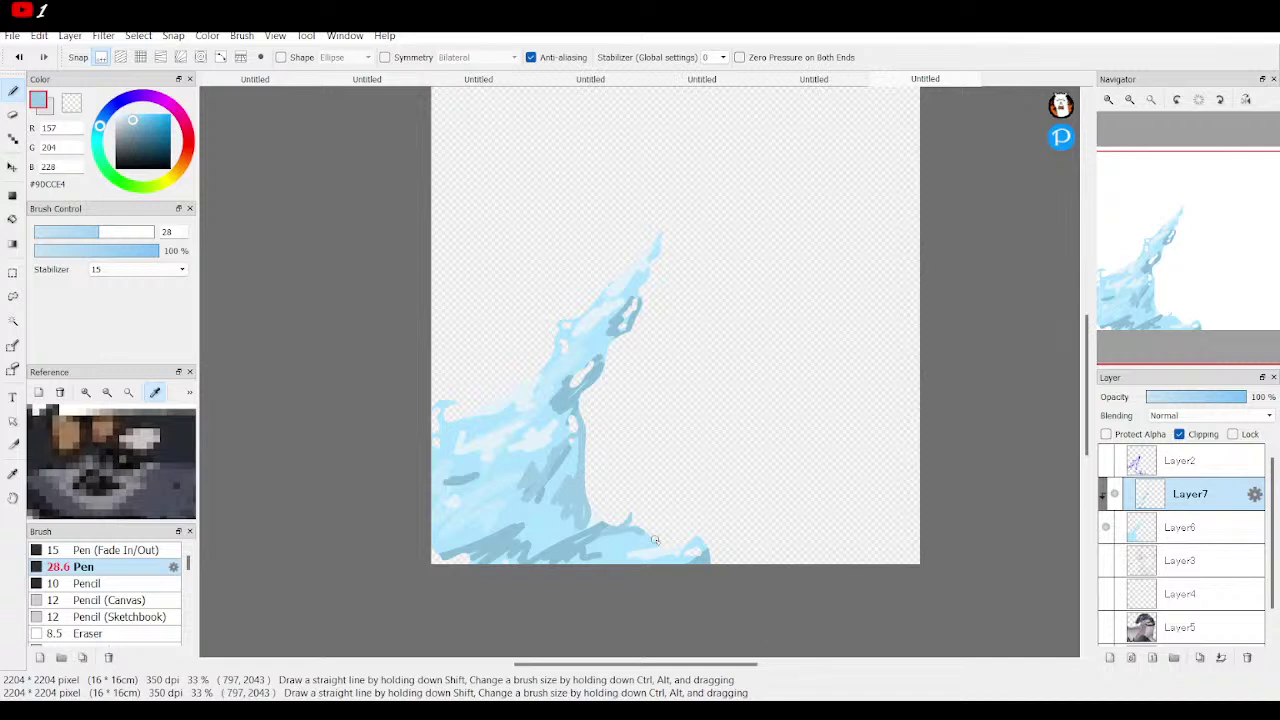
pyautogui.moveTo(486, 580)
pyautogui.mouseDown()
pyautogui.moveTo(664, 563)
pyautogui.moveTo(464, 560)
pyautogui.mouseUp()
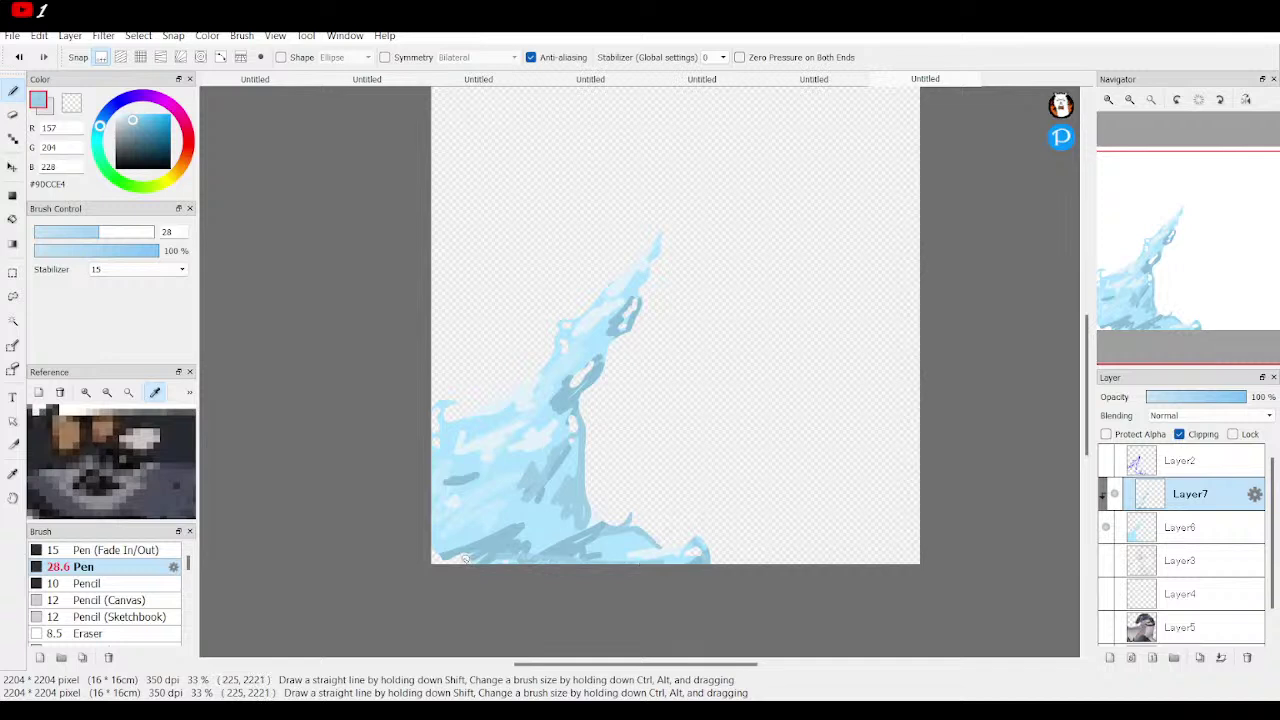
# Try to soften the beam's highlights and shading with the Blur brush at size 2000 and 44% opacity
pyautogui.scroll(-1, 112, 580)
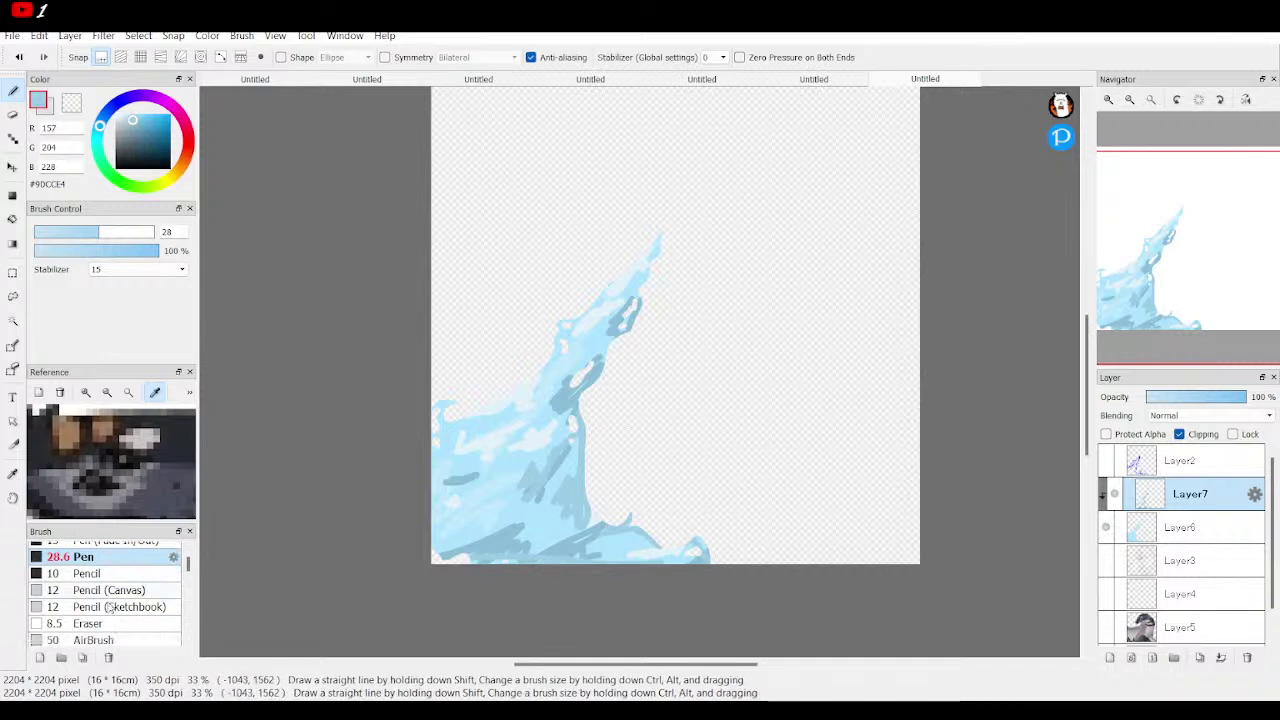
pyautogui.scroll(-5, 110, 600)
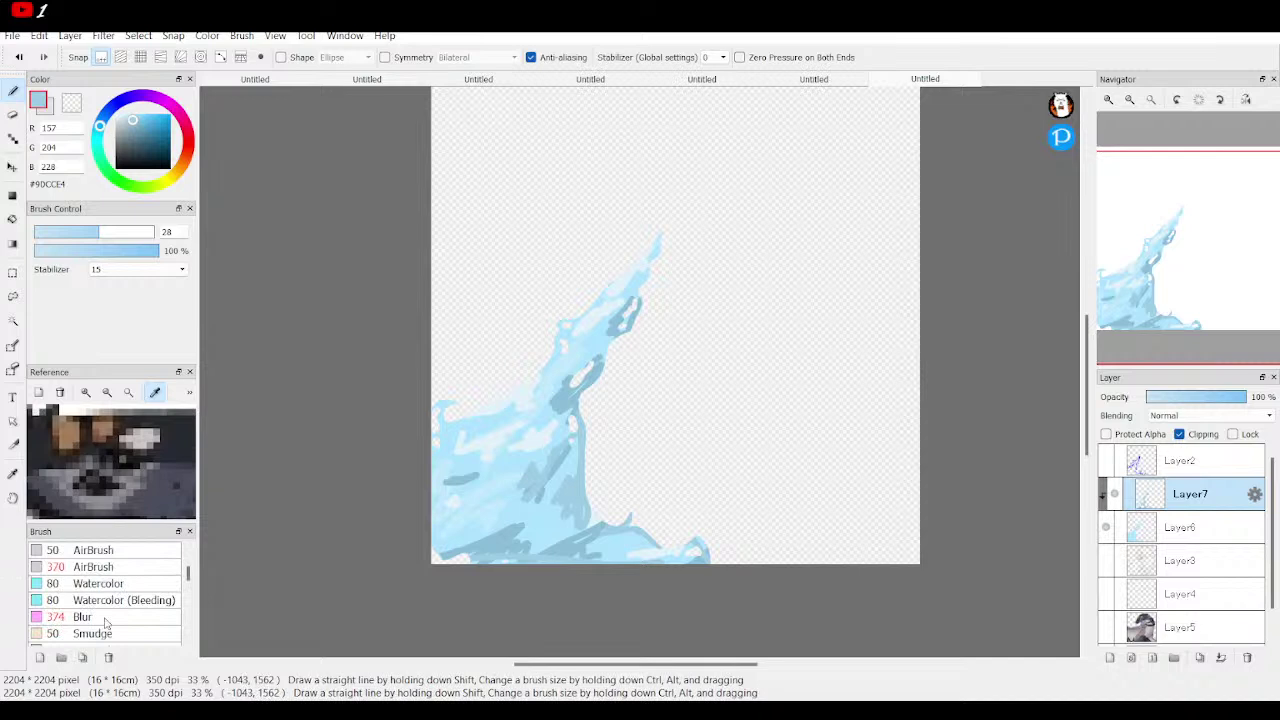
pyautogui.click(104, 619)
pyautogui.moveTo(138, 235); pyautogui.dragTo(156, 233)
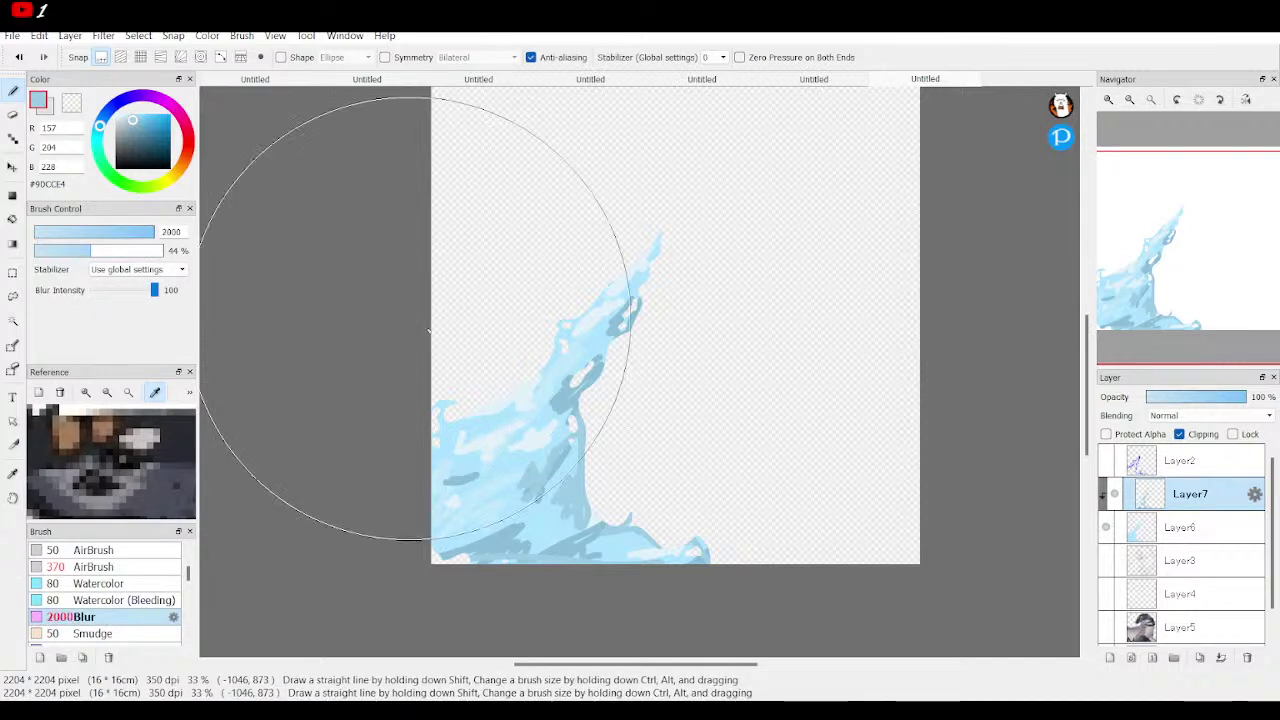
pyautogui.click(579, 398)
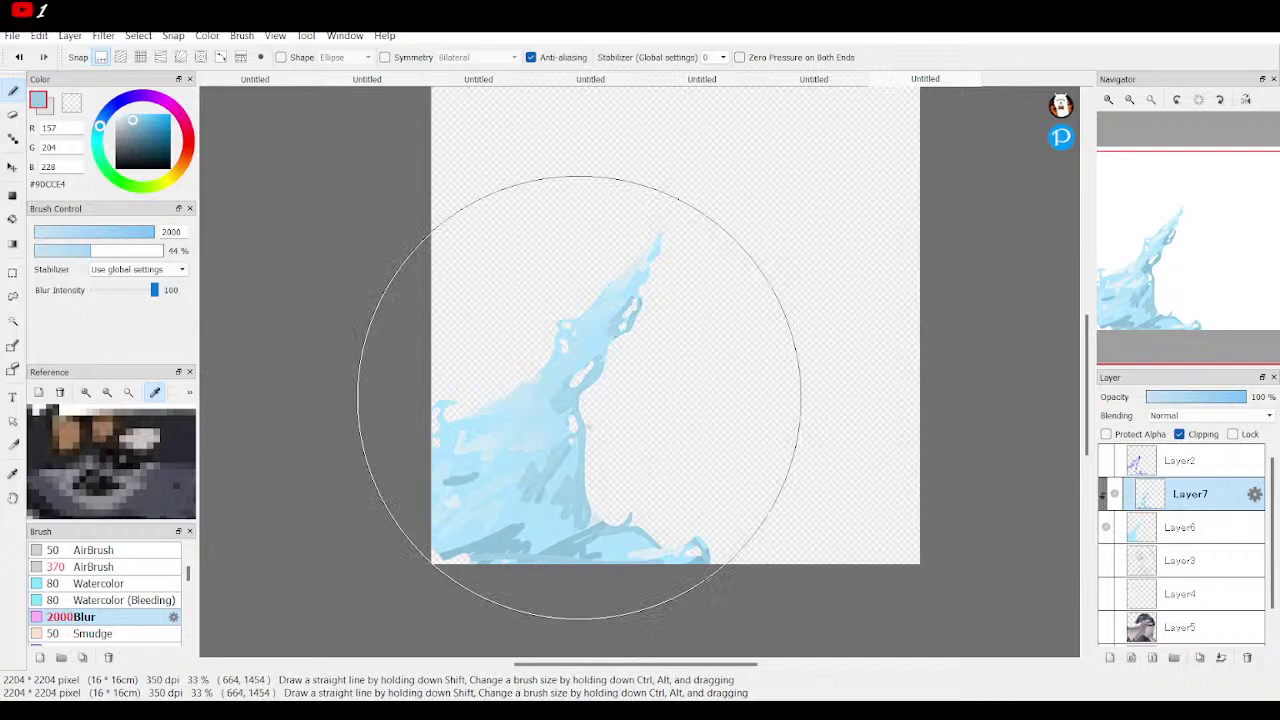
pyautogui.click(579, 398)
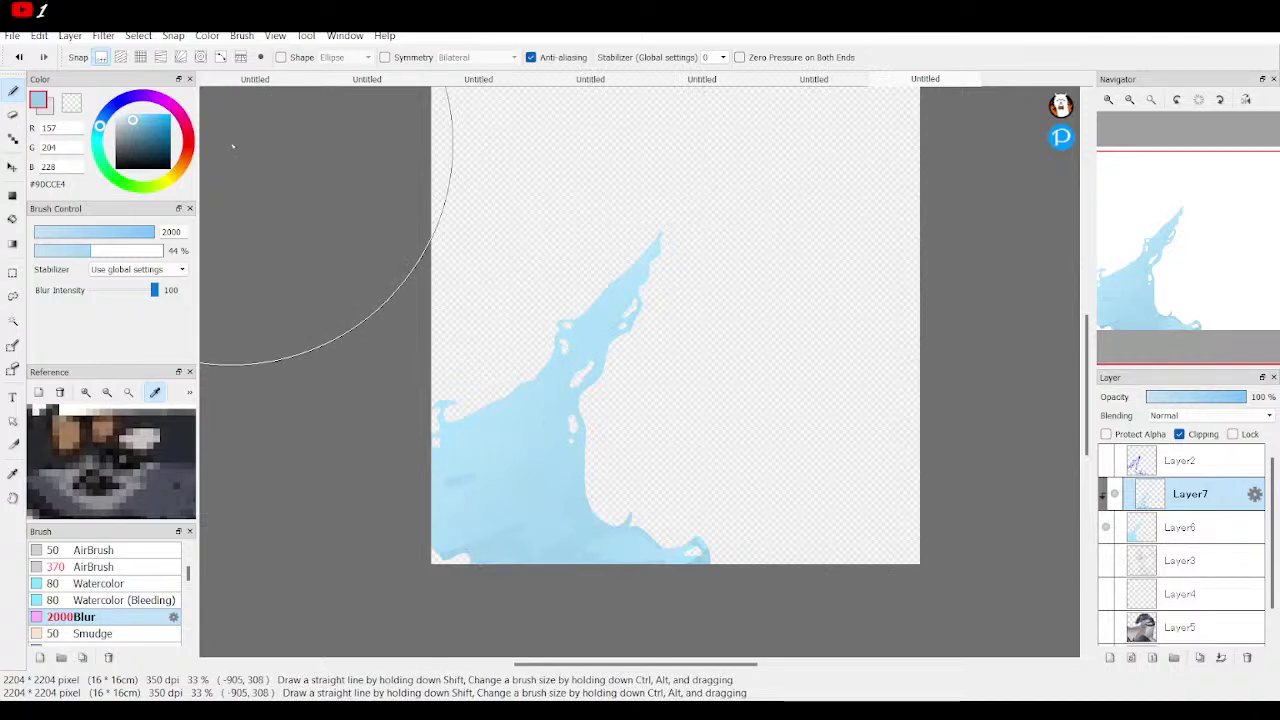
pyautogui.click(18, 57)
pyautogui.click(18, 57)
pyautogui.click(18, 57)
pyautogui.click(18, 57)
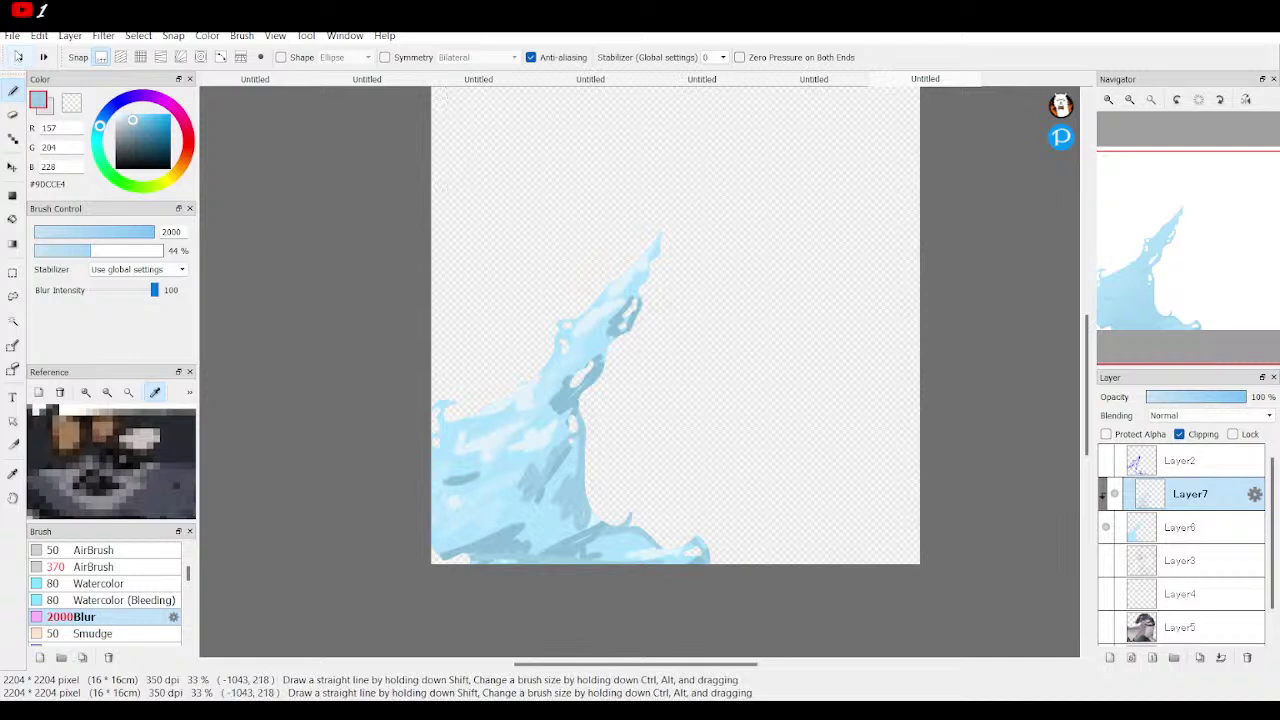
# Try to blend the beam's shading with the Smudge brush at size 2000
pyautogui.click(95, 633)
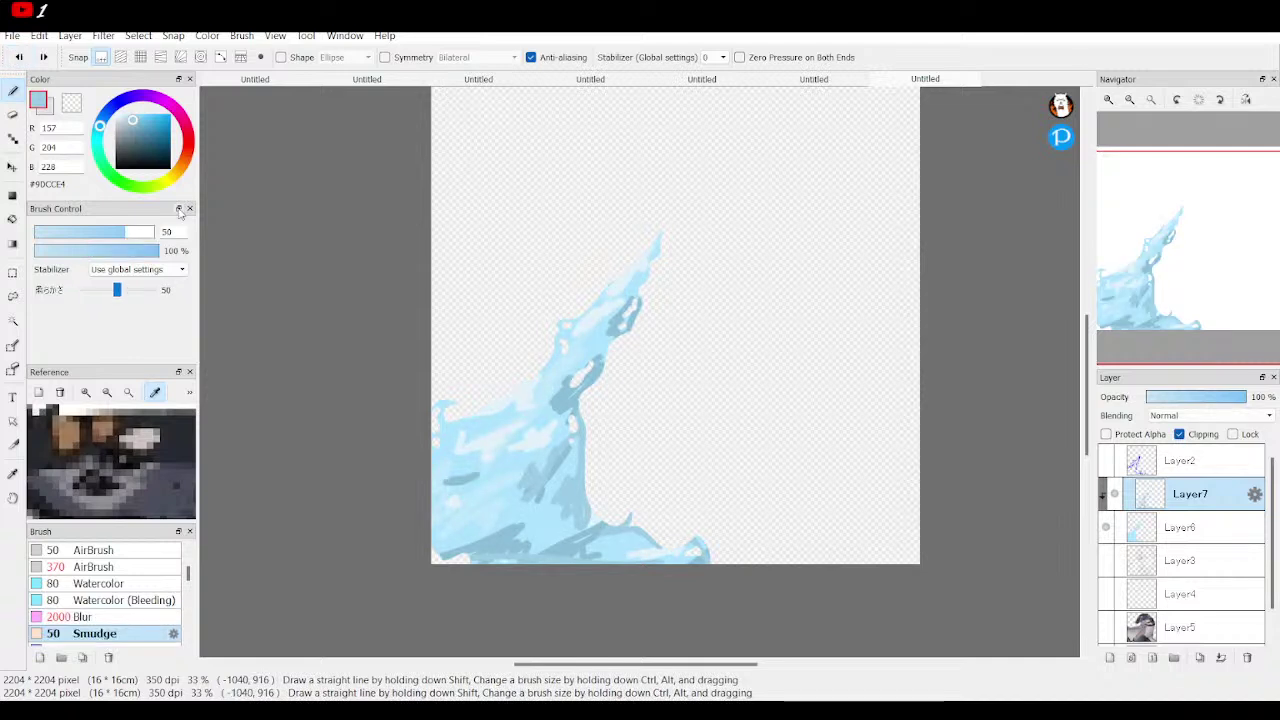
pyautogui.click(154, 231)
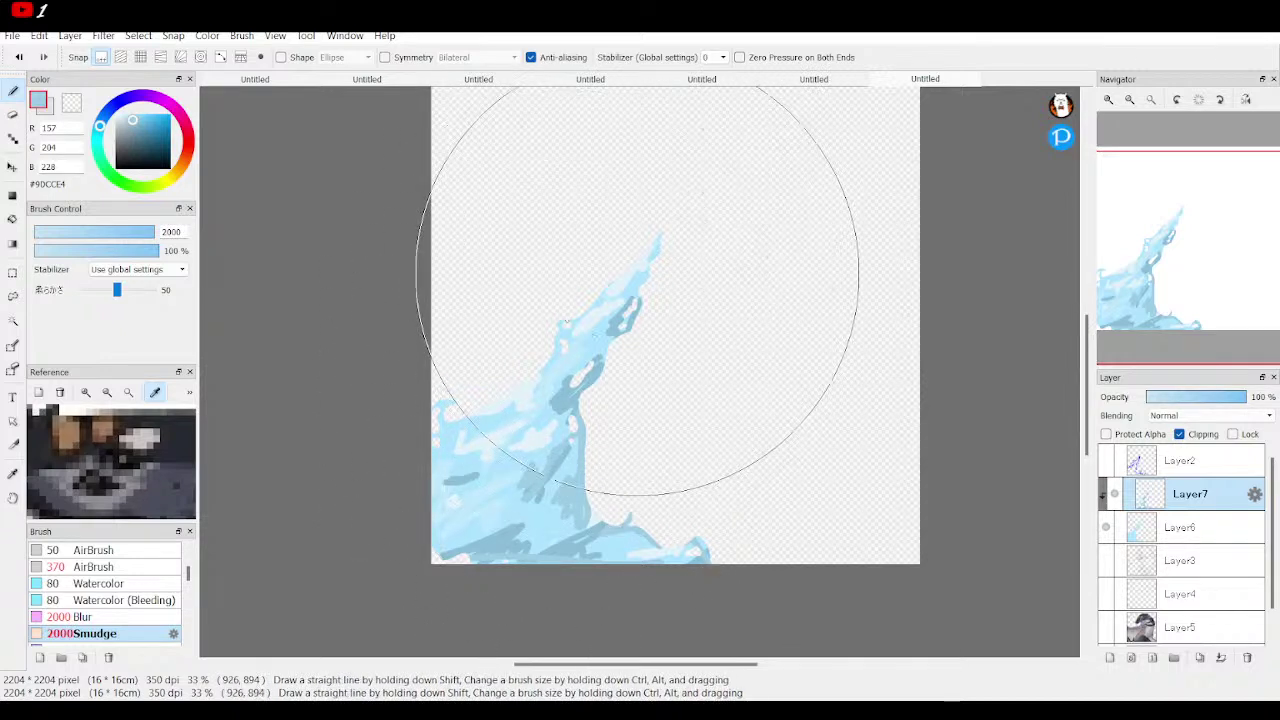
pyautogui.click(636, 285)
pyautogui.hotkey('ctrl', 'z')
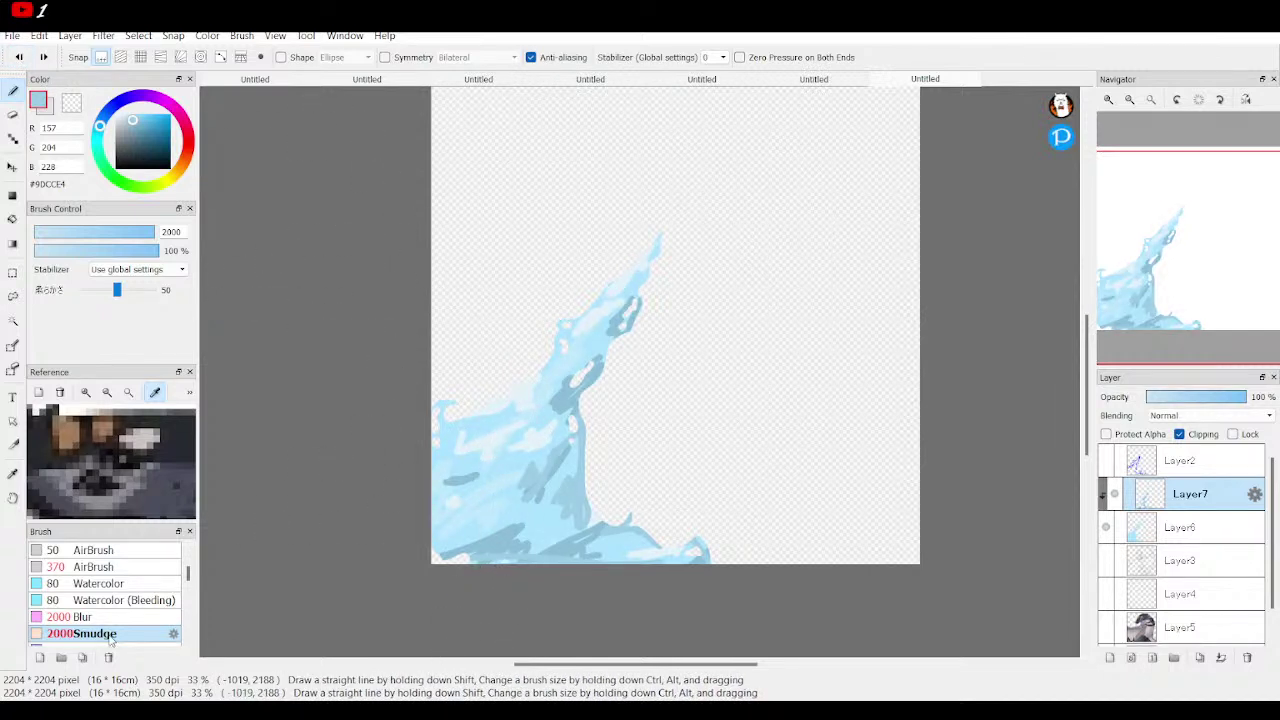
# Try to blend the beam's colours with the Mix brush at size 2000 and 13% opacity
pyautogui.scroll(-2, 110, 640)
pyautogui.click(104, 562)
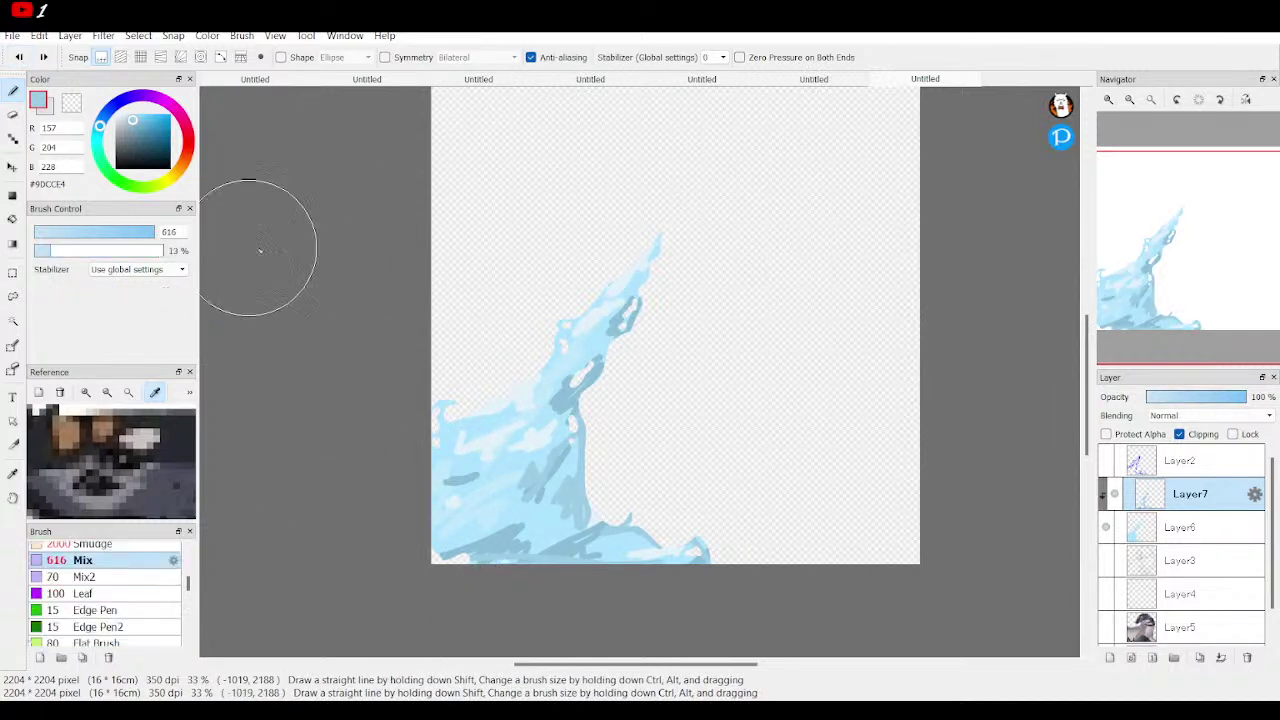
pyautogui.click(154, 231)
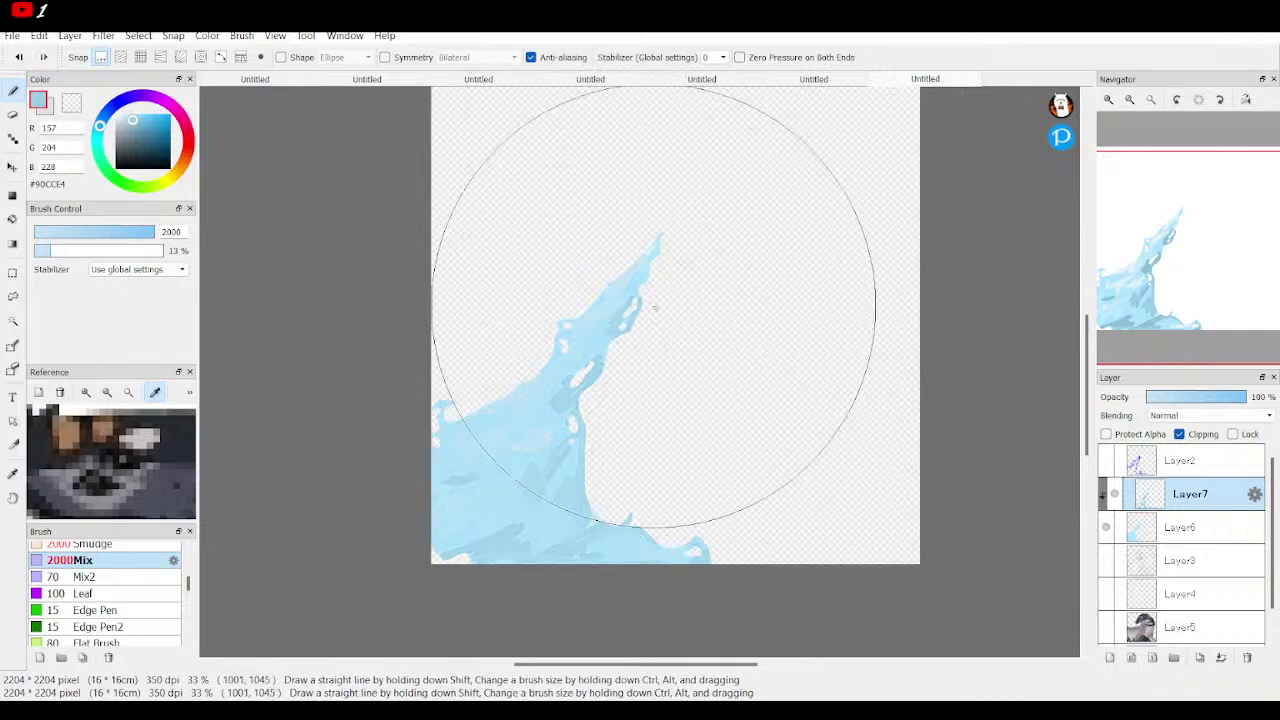
pyautogui.moveTo(655, 308); pyautogui.dragTo(653, 305)
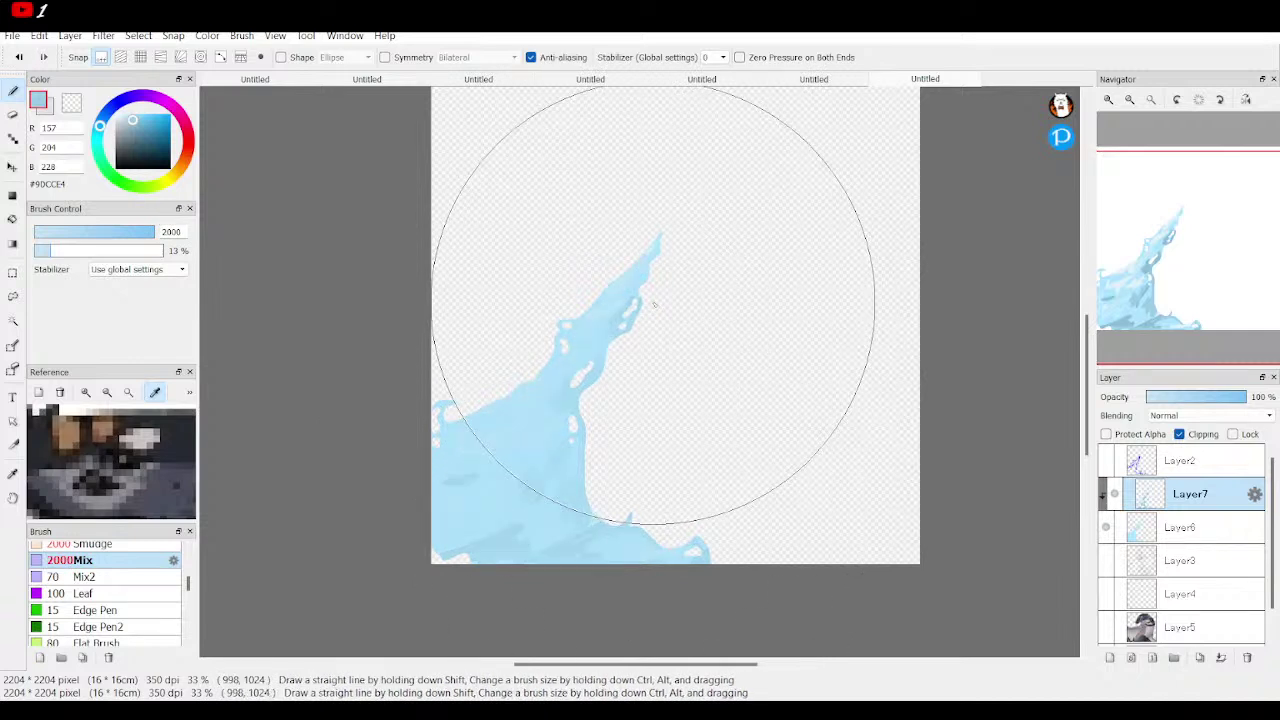
pyautogui.click(22, 61)
pyautogui.click(20, 58)
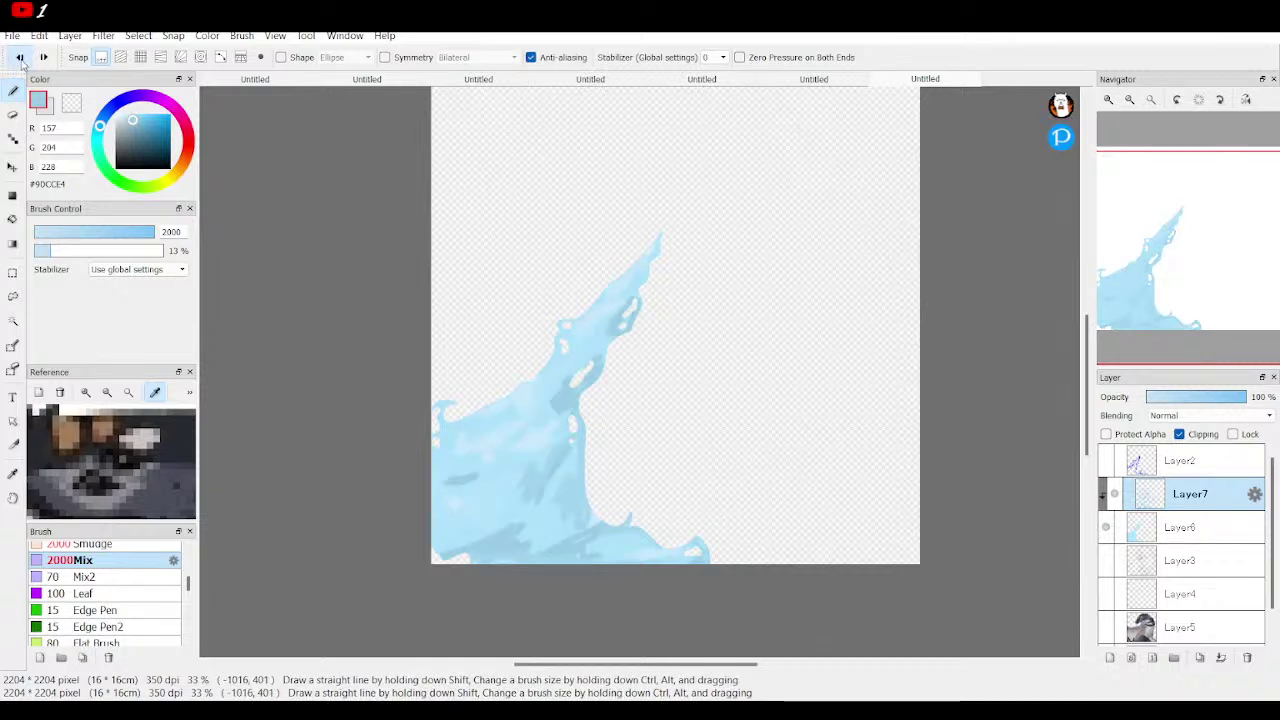
pyautogui.click(20, 59)
pyautogui.click(20, 60)
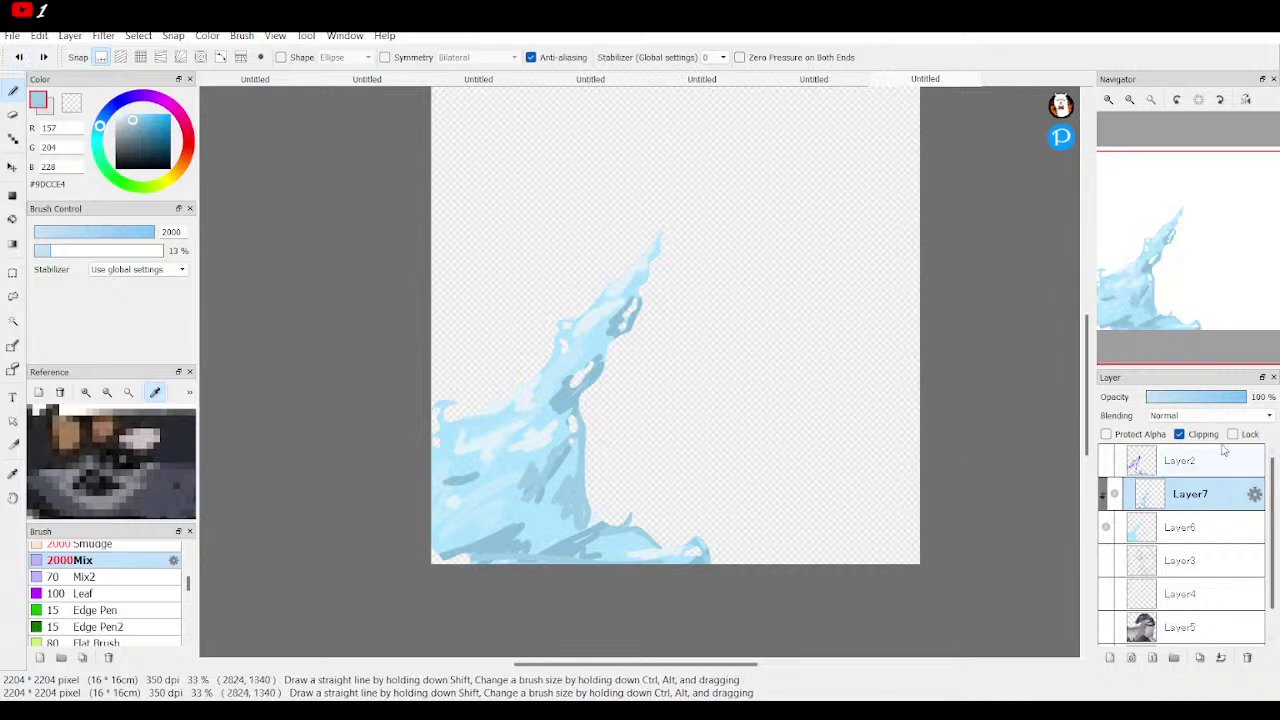
# Lower Layer7's opacity to 61% and soften the beam's shading with the Blur brush at size 604 and 15% opacity
pyautogui.moveTo(1210, 395)
pyautogui.mouseDown()
pyautogui.moveTo(1221, 401)
pyautogui.moveTo(1210, 399)
pyautogui.mouseUp()
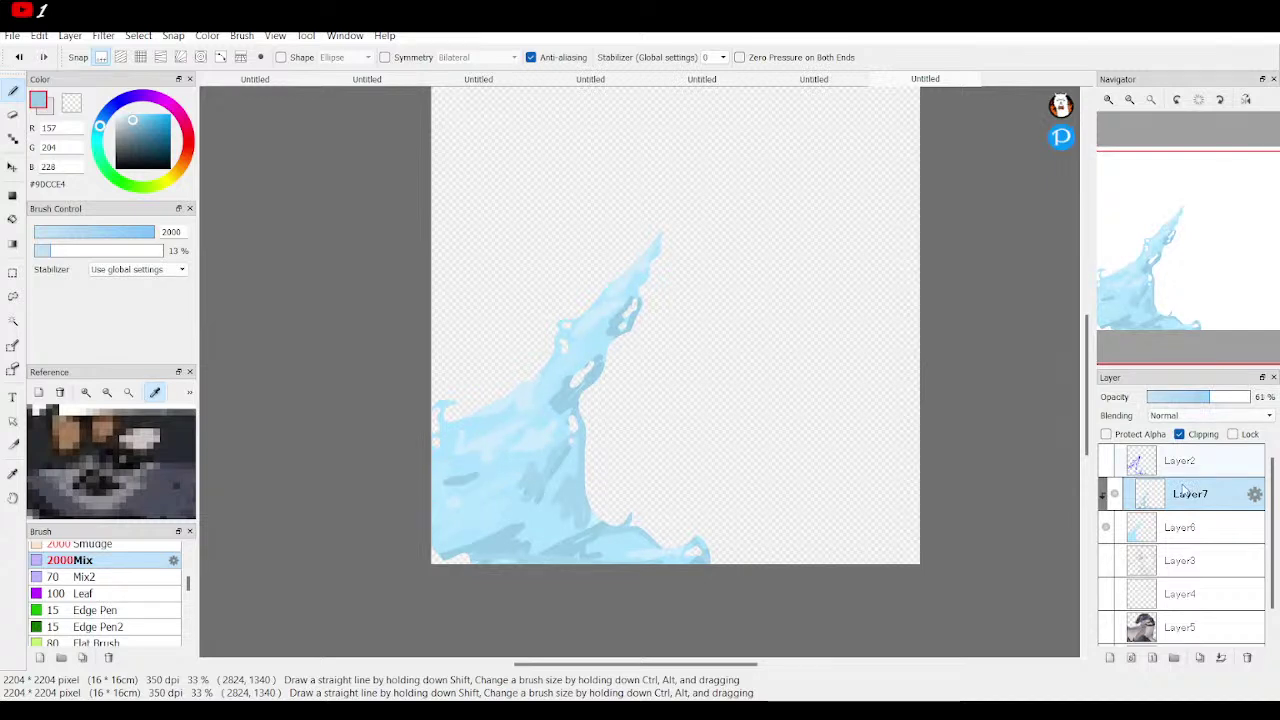
pyautogui.click(100, 594)
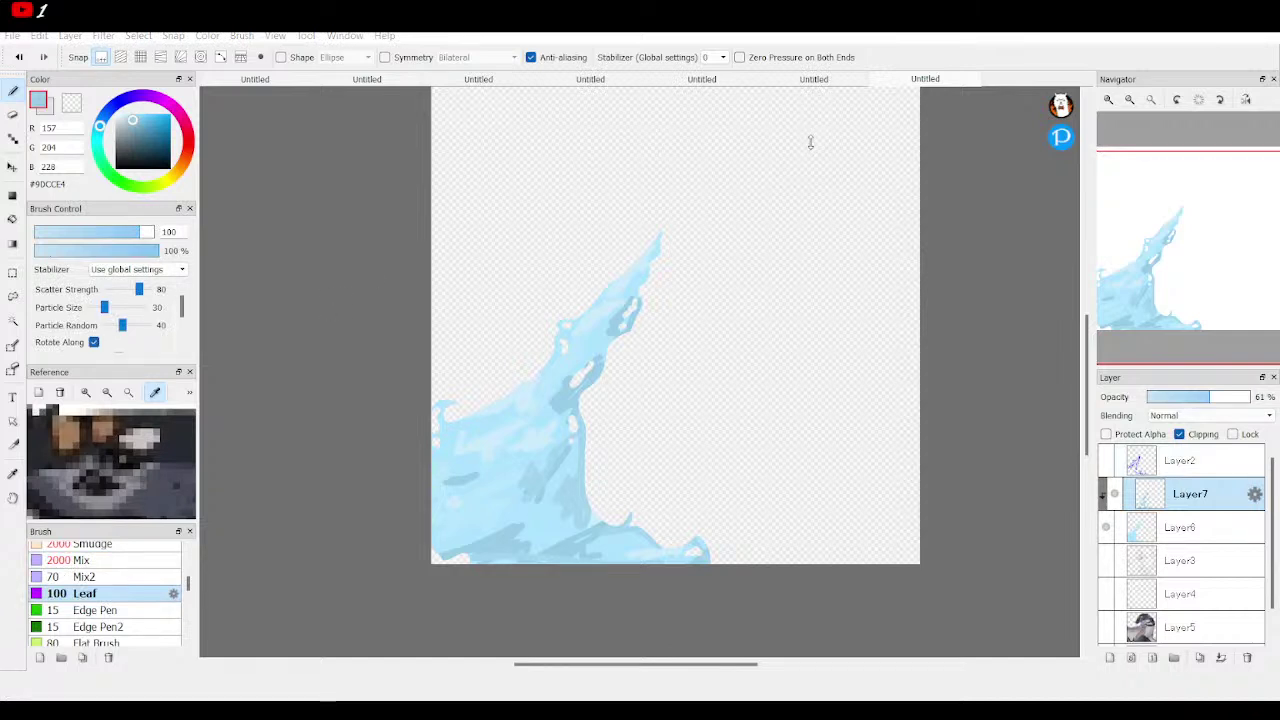
pyautogui.scroll(3, 140, 595)
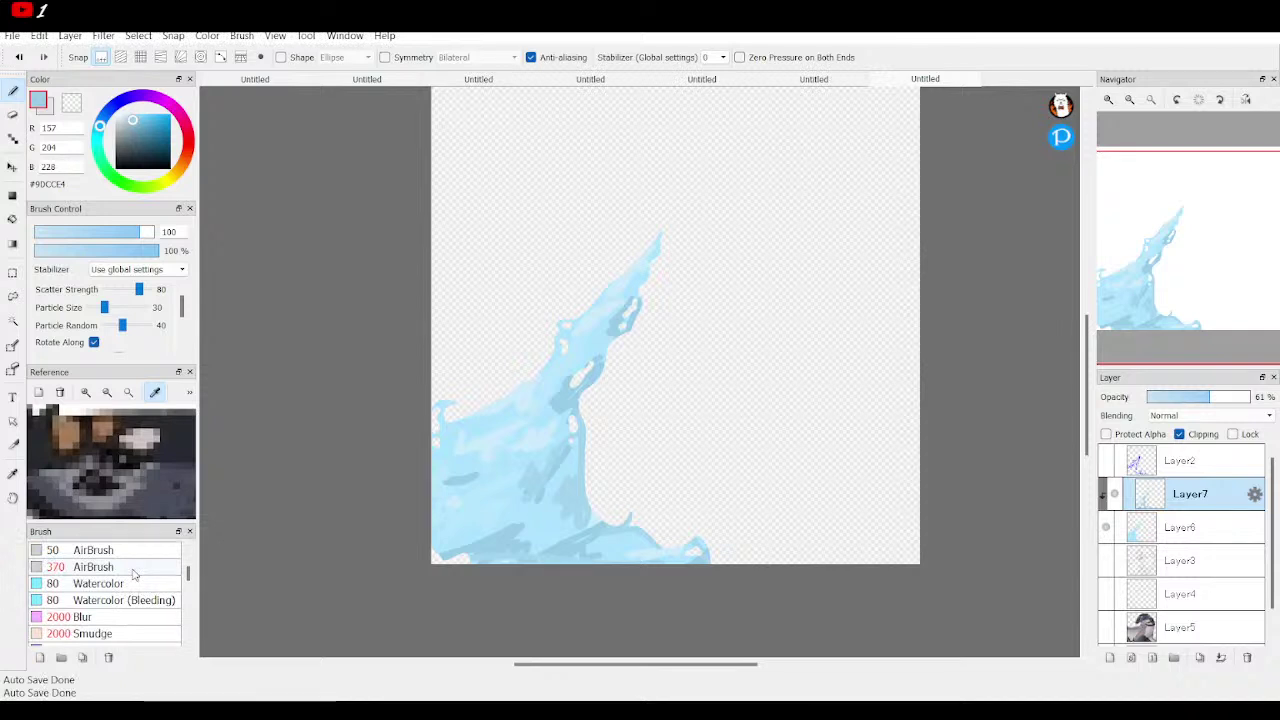
pyautogui.click(104, 618)
pyautogui.moveTo(135, 238); pyautogui.dragTo(184, 236)
pyautogui.click(51, 252)
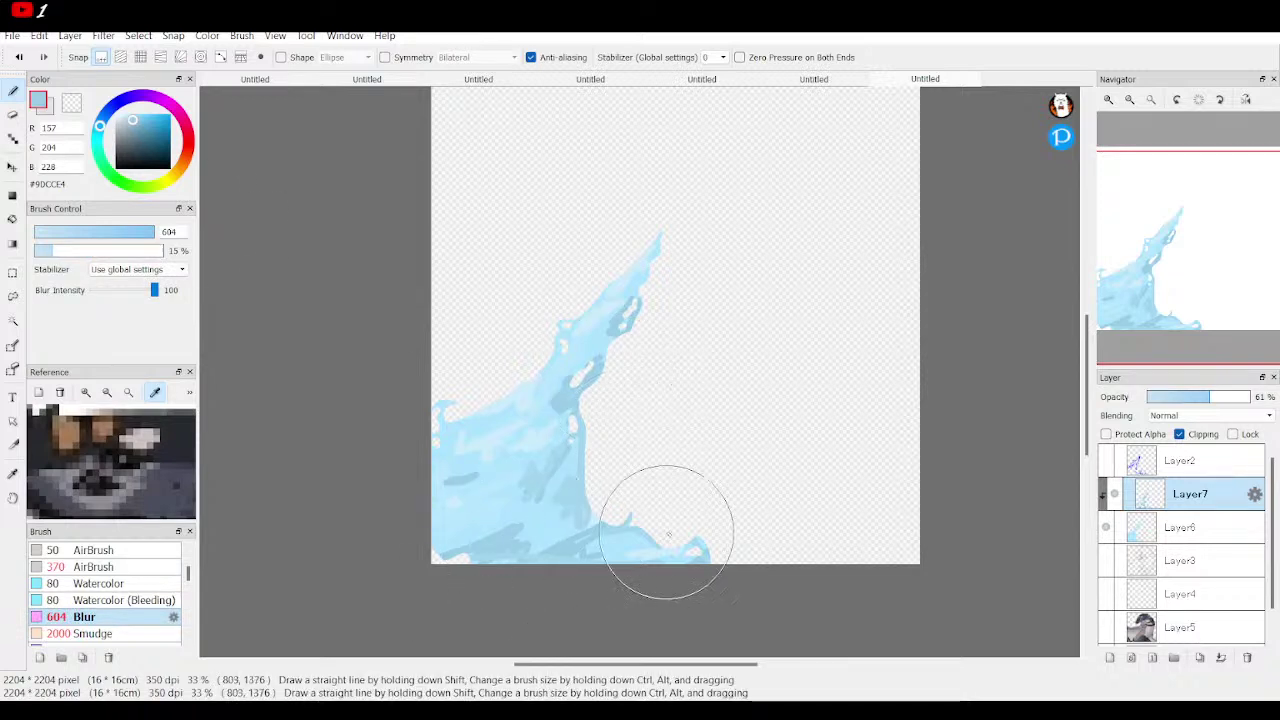
pyautogui.moveTo(631, 349); pyautogui.dragTo(603, 385)
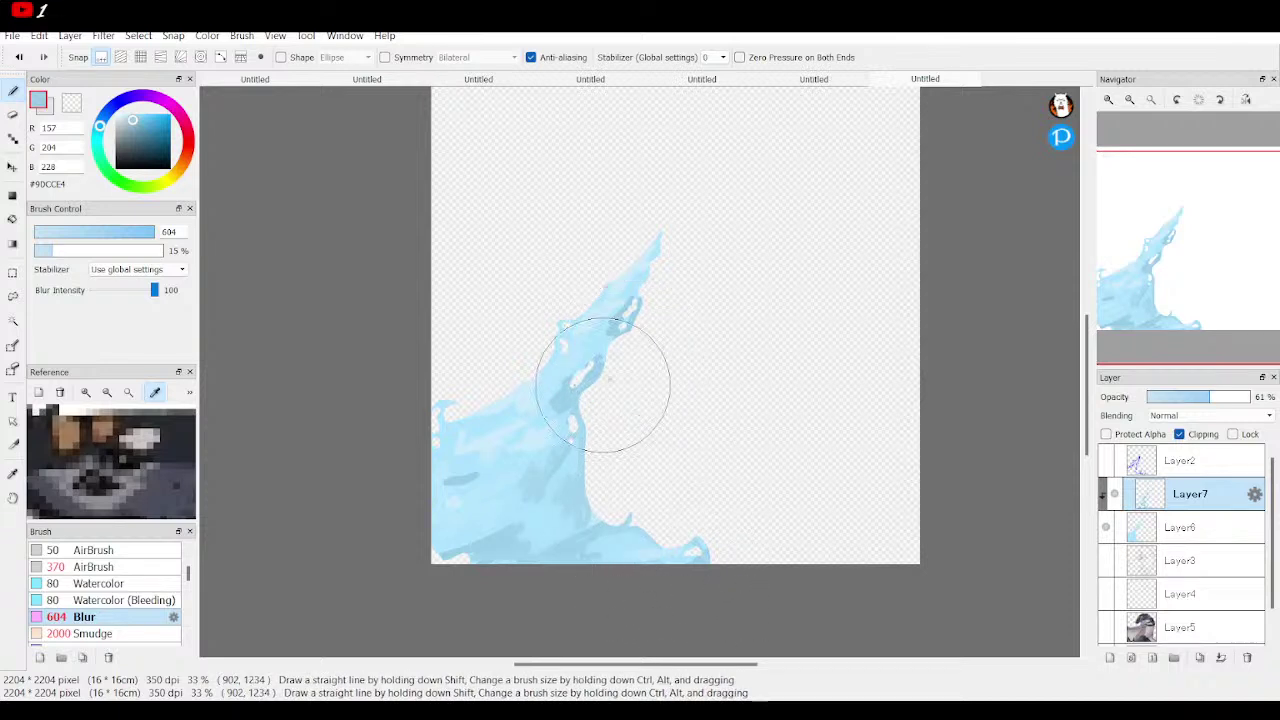
# Sample the beam's light blue (#ABE2FD) and check the beam against the line art by toggling the visibility of Layer3 and Layer6
pyautogui.click(1145, 565)
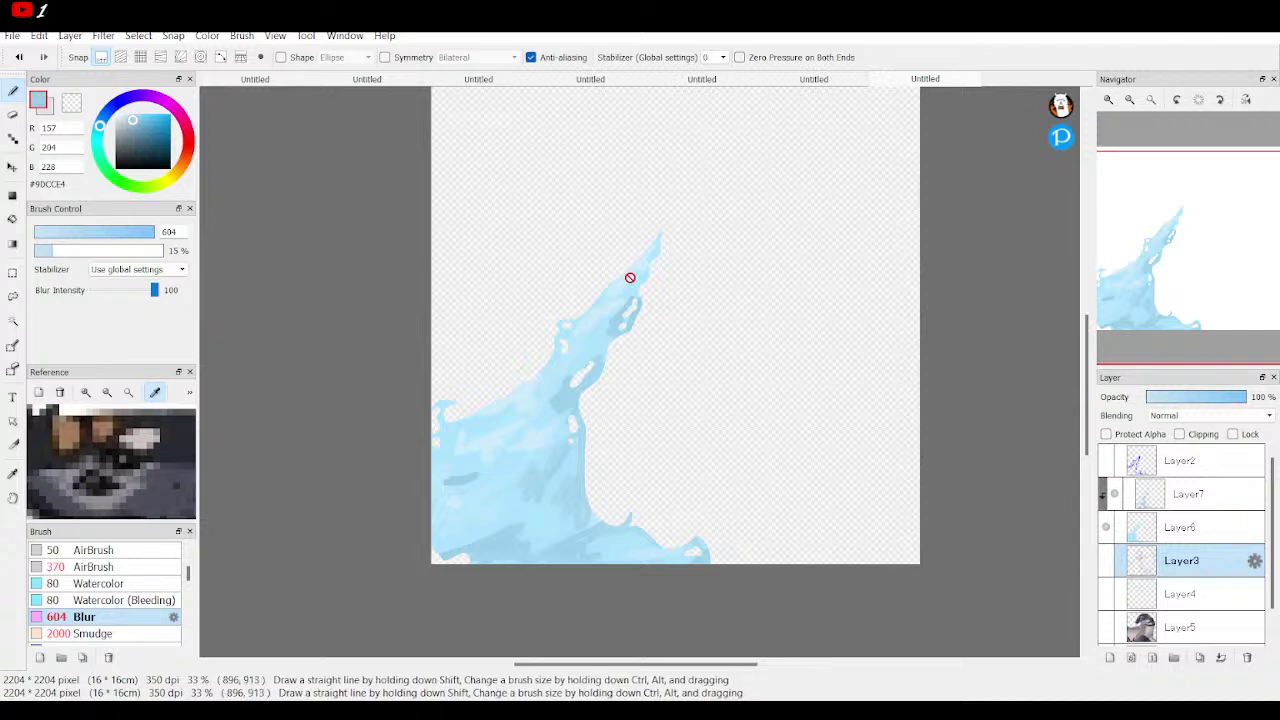
pyautogui.keyDown('alt'); pyautogui.click(549, 511); pyautogui.keyUp('alt')
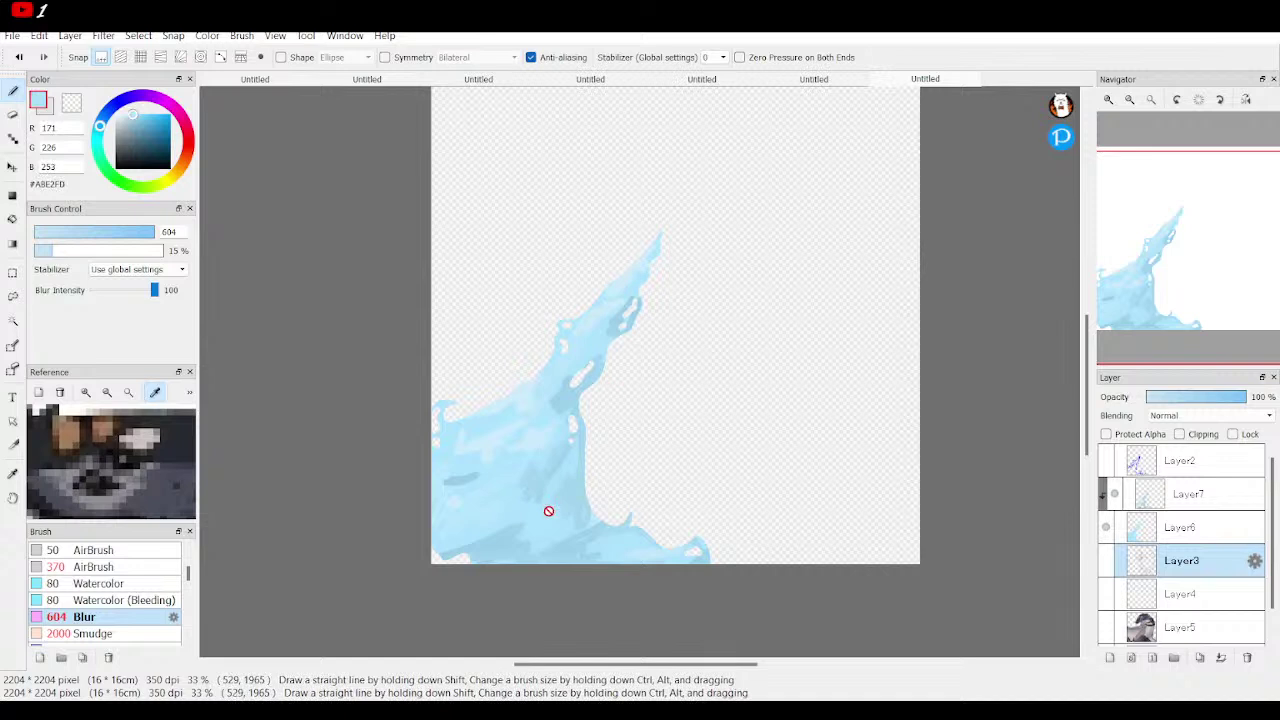
pyautogui.click(1106, 562)
pyautogui.click(1106, 563)
pyautogui.click(1106, 563)
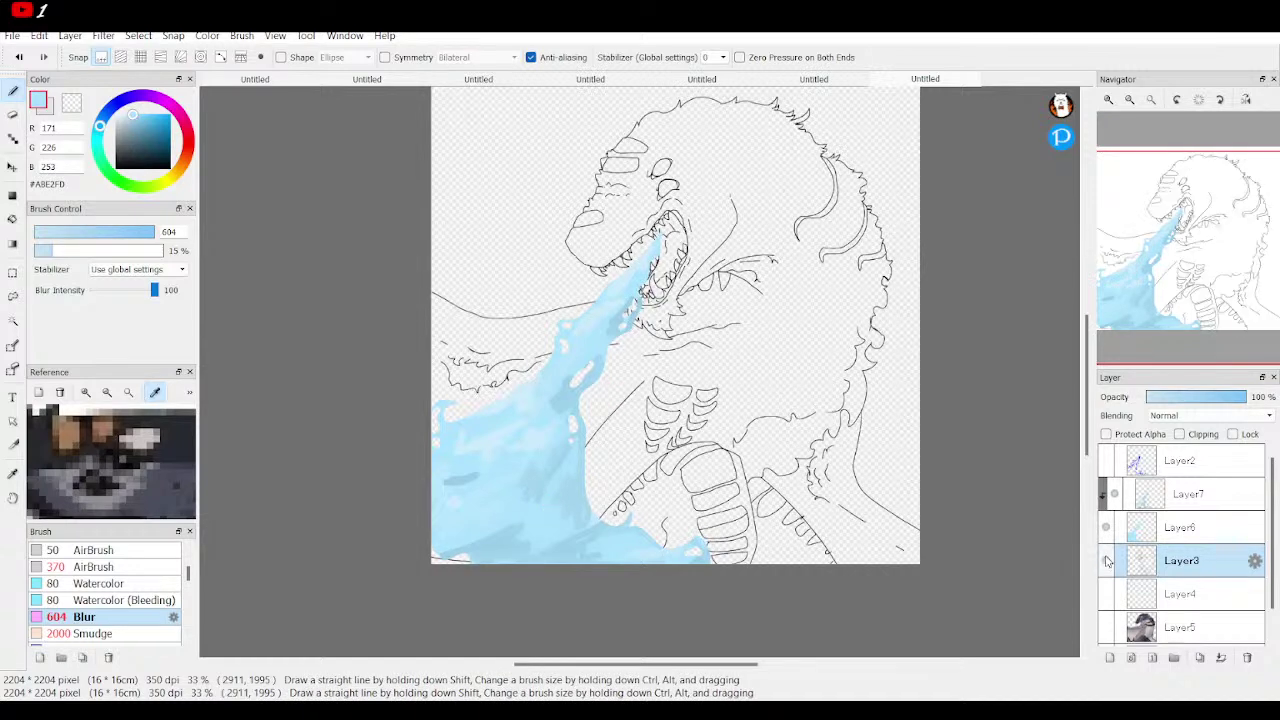
pyautogui.moveTo(1106, 563); pyautogui.dragTo(1110, 537)
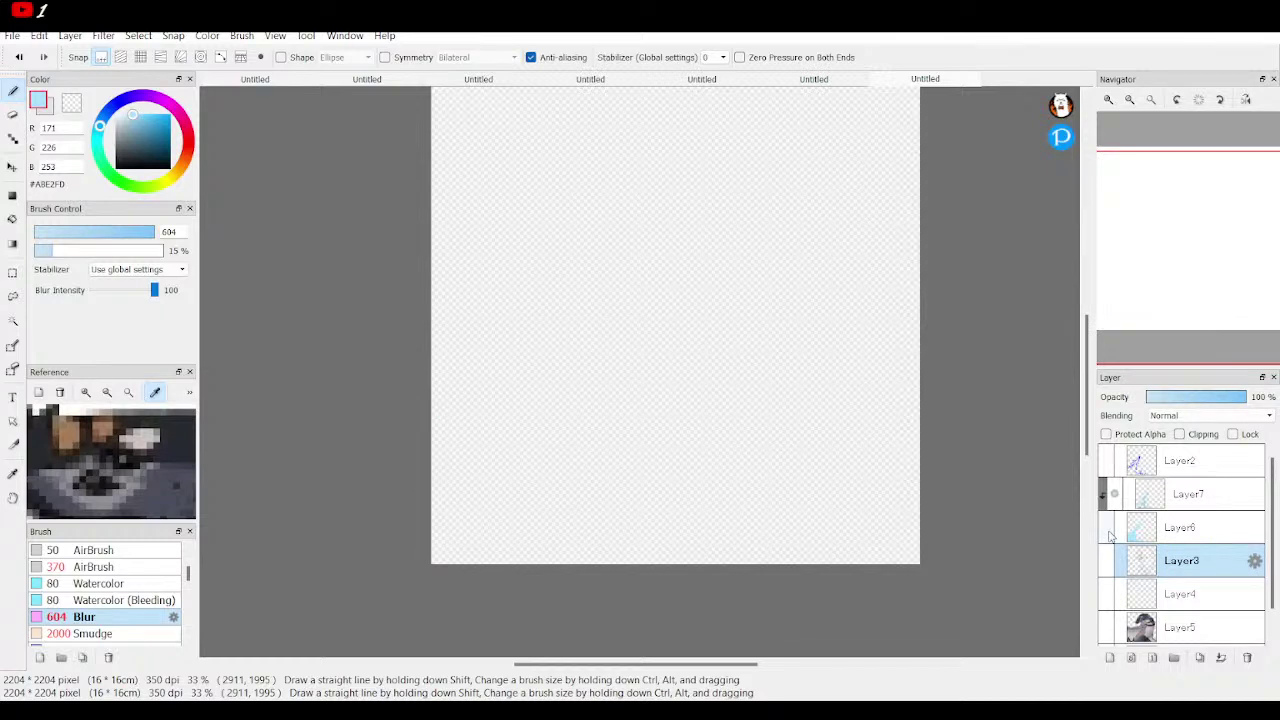
pyautogui.click(1106, 527)
# Merge the clipped shading on Layer7 down into Layer6 and add a new empty layer above it
pyautogui.click(1190, 494)
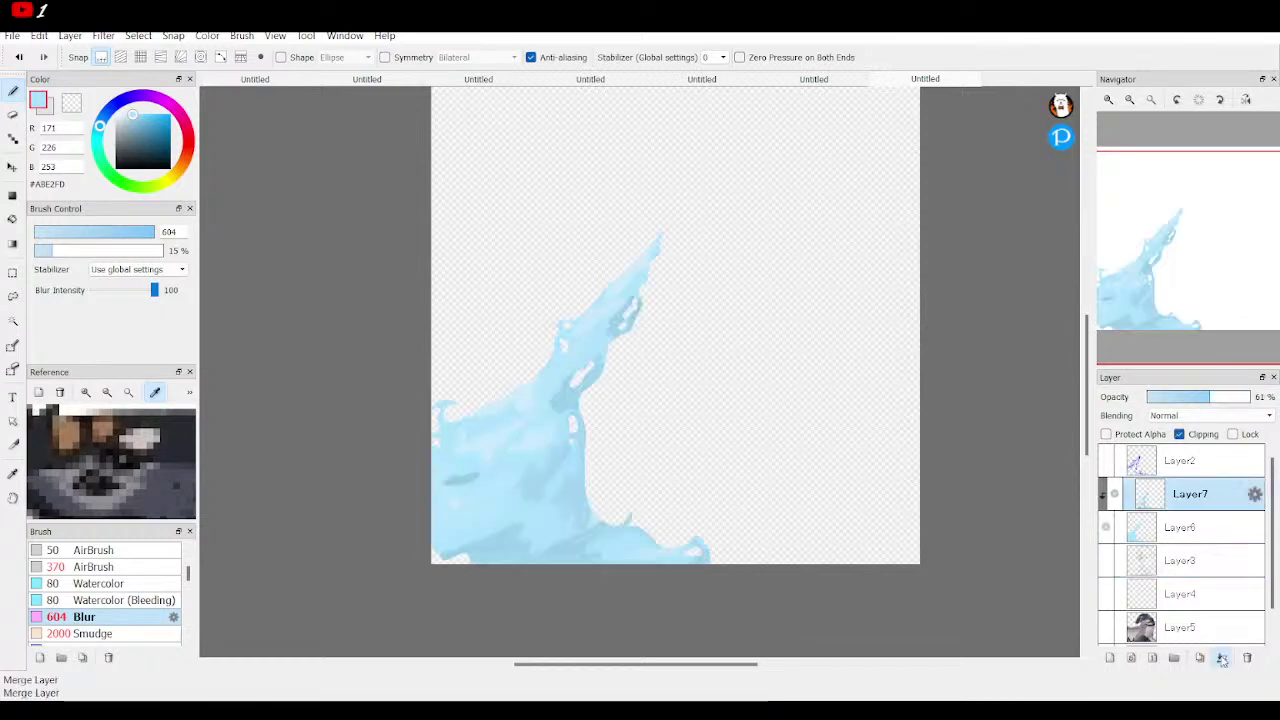
pyautogui.click(1222, 658)
# Paint light blue #ABE2FD splash droplets around the beam's lower-right ripples on the new layer with the Pen at size 28.6
pyautogui.scroll(3, 106, 552)
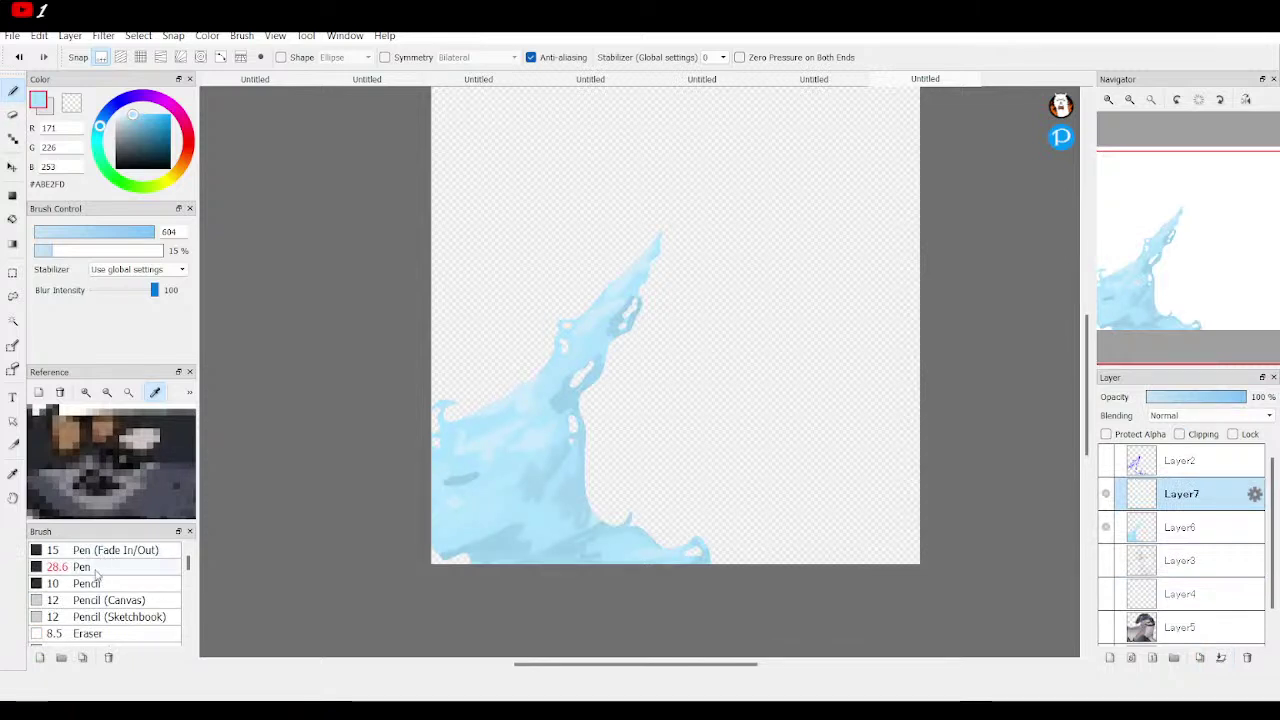
pyautogui.click(82, 567)
pyautogui.click(1112, 102)
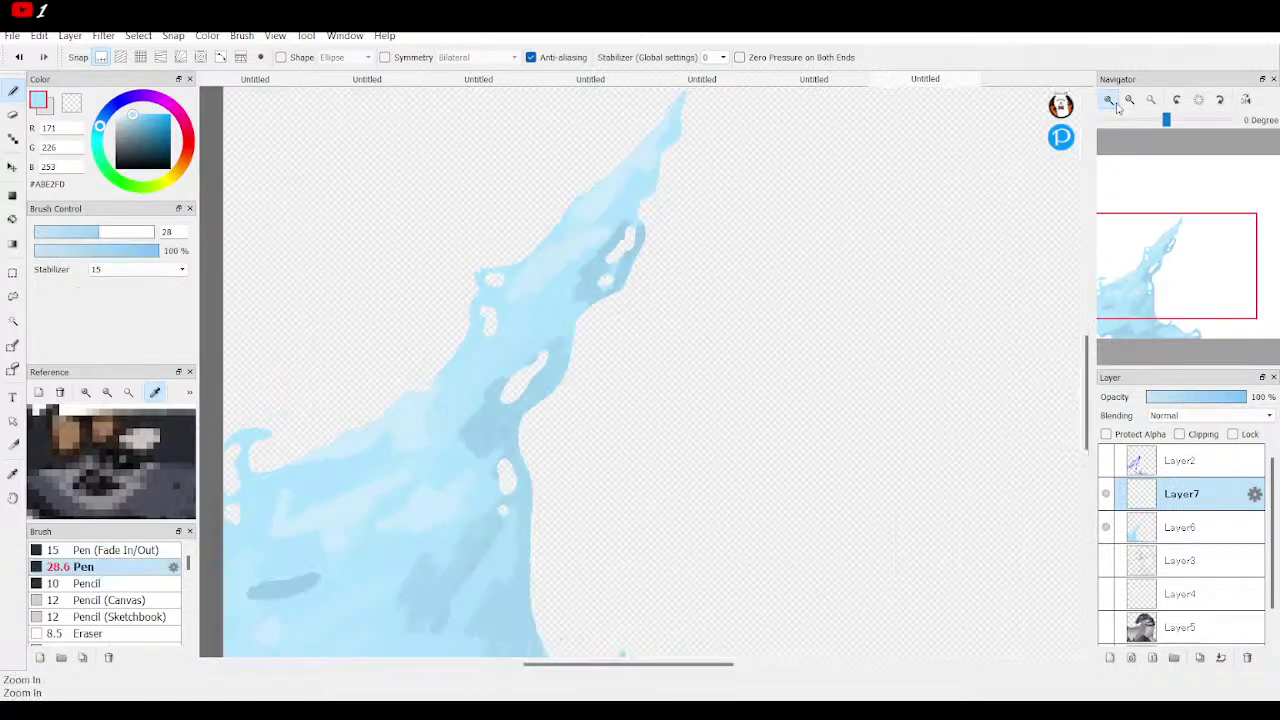
pyautogui.click(1110, 101)
pyautogui.click(1182, 319)
pyautogui.moveTo(579, 352); pyautogui.dragTo(589, 347)
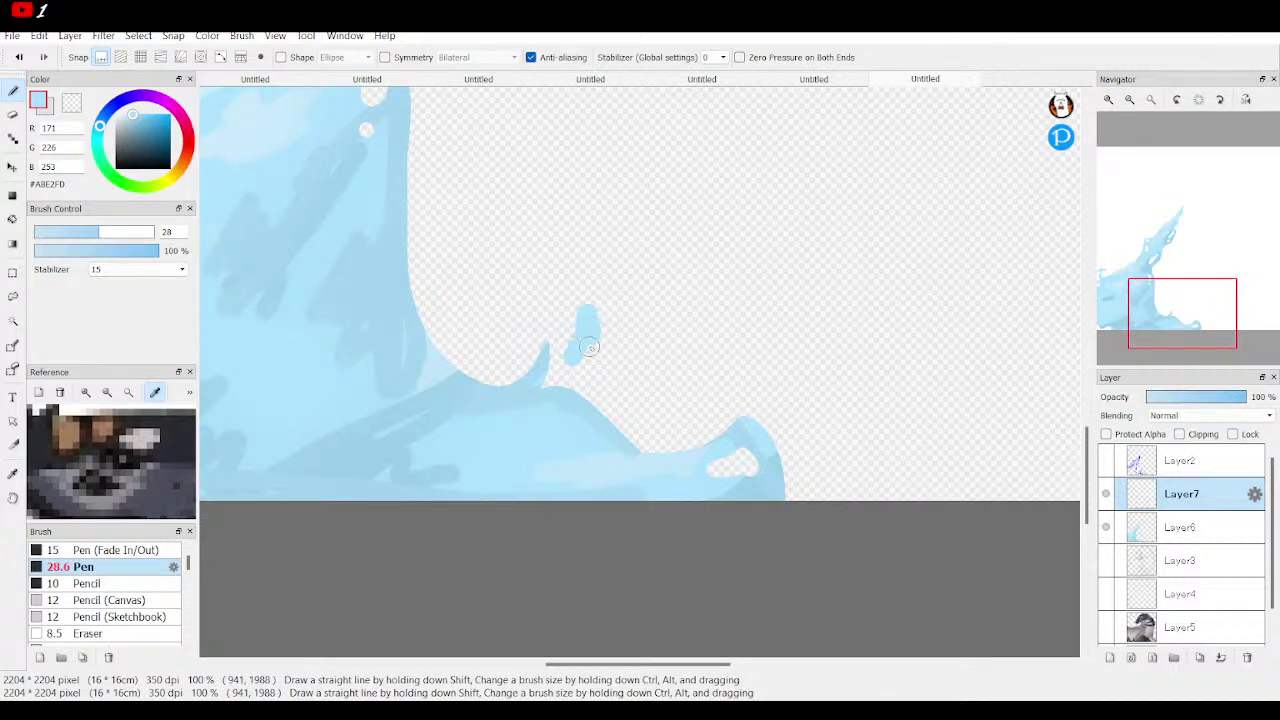
pyautogui.click(18, 59)
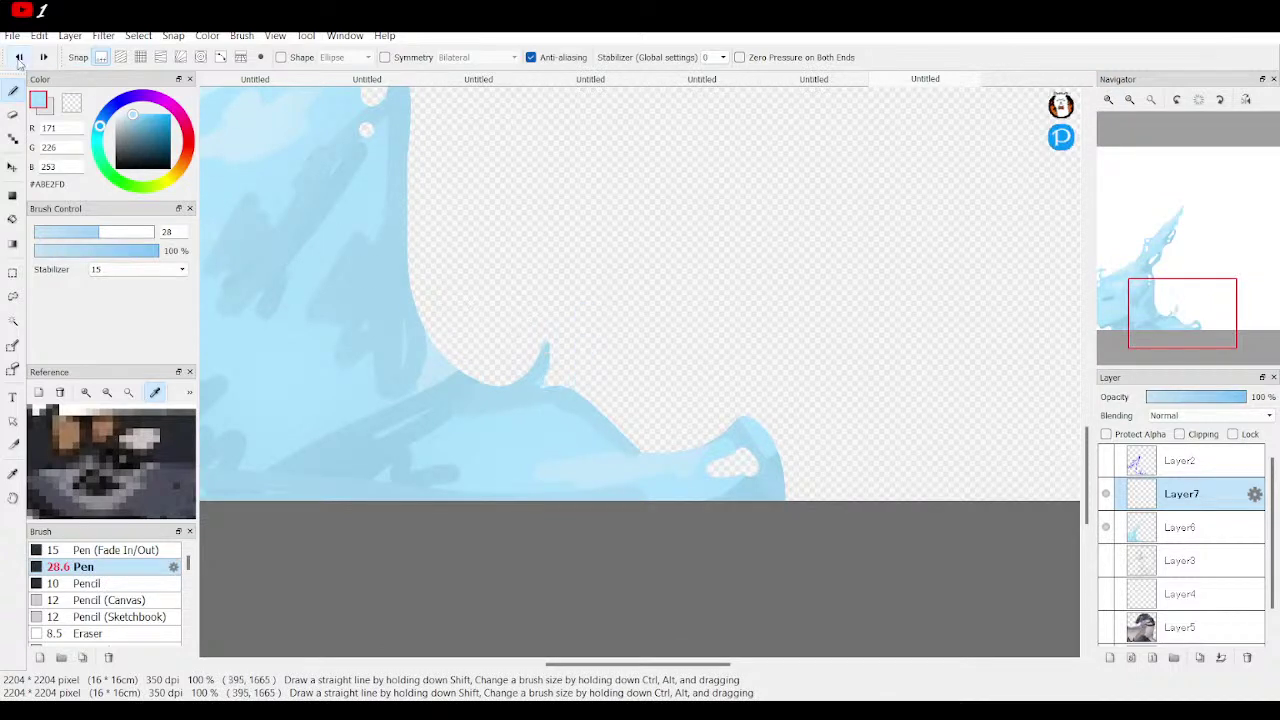
pyautogui.moveTo(595, 292)
pyautogui.mouseDown()
pyautogui.moveTo(568, 348)
pyautogui.moveTo(503, 357)
pyautogui.moveTo(514, 334)
pyautogui.moveTo(479, 356)
pyautogui.mouseUp()
pyautogui.moveTo(831, 471)
pyautogui.mouseDown()
pyautogui.moveTo(850, 448)
pyautogui.moveTo(883, 469)
pyautogui.moveTo(905, 442)
pyautogui.moveTo(892, 458)
pyautogui.mouseUp()
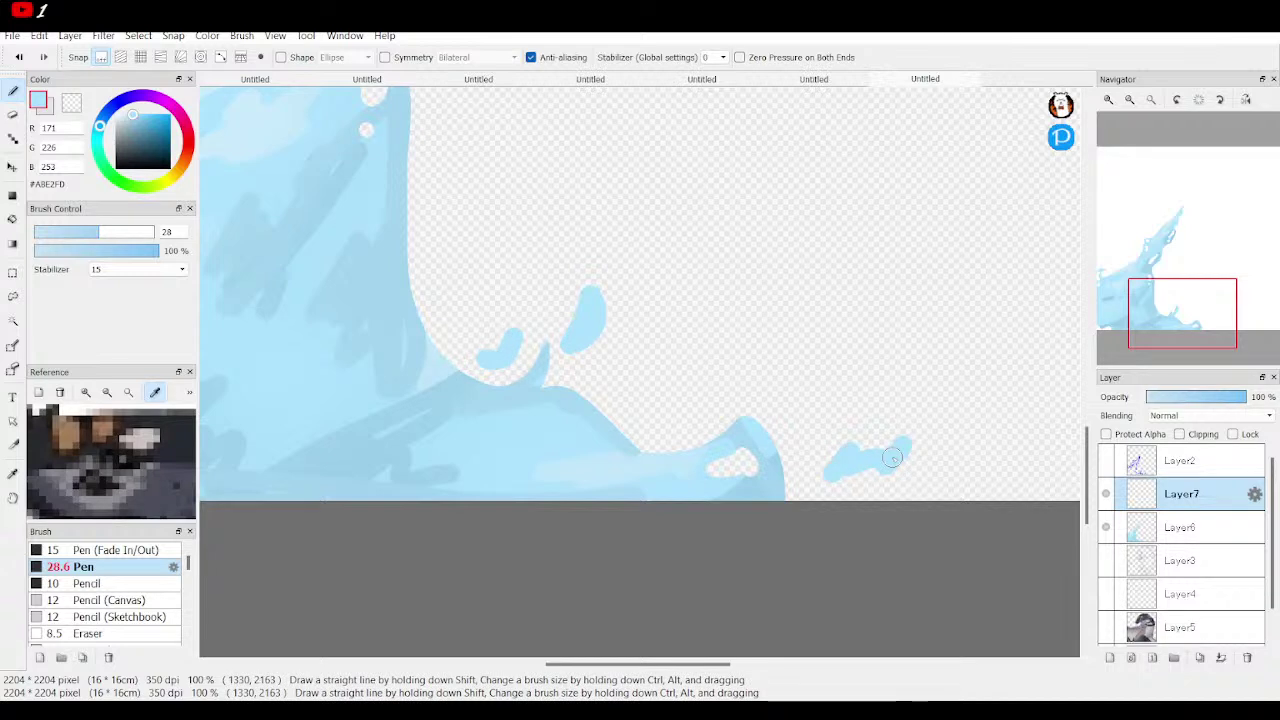
pyautogui.moveTo(810, 396); pyautogui.dragTo(822, 424)
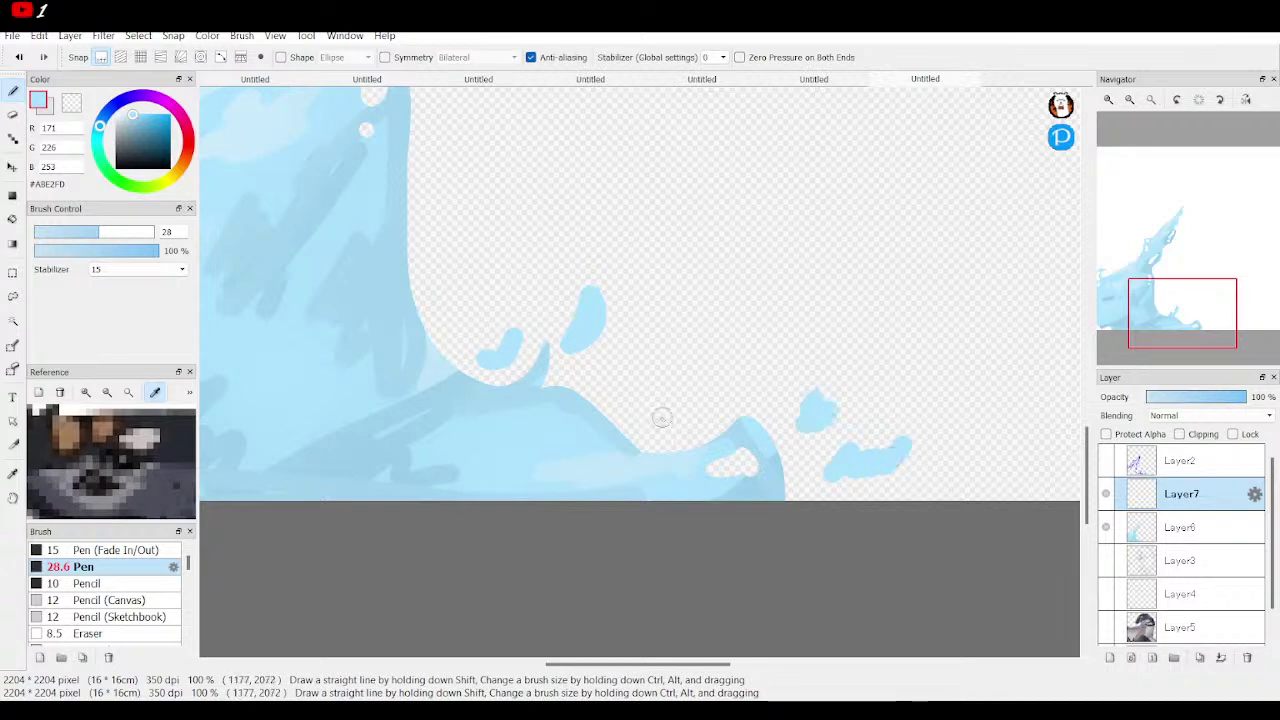
pyautogui.moveTo(630, 405); pyautogui.dragTo(732, 378)
# Paint more light blue droplets beside the beam's narrow middle and along its upper-left edge down to the curled wave
pyautogui.moveTo(1180, 322)
pyautogui.mouseDown()
pyautogui.moveTo(1143, 293)
pyautogui.moveTo(1147, 254)
pyautogui.mouseUp()
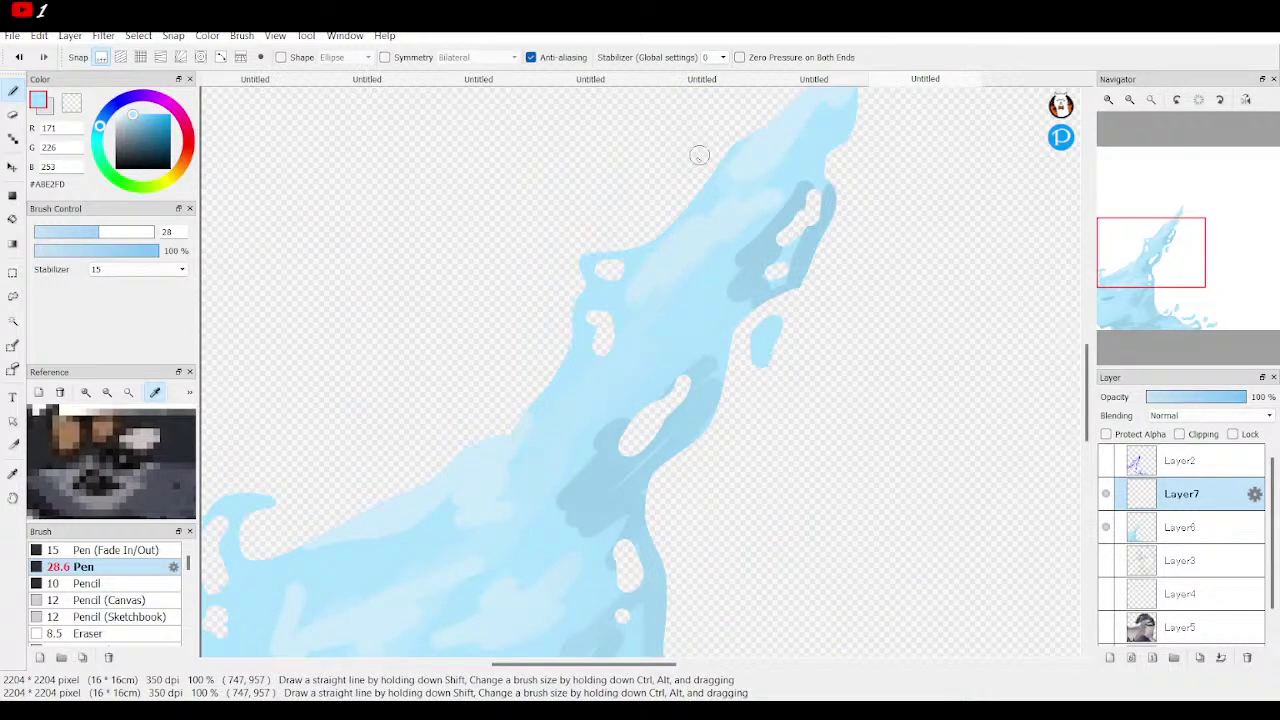
pyautogui.moveTo(699, 155); pyautogui.dragTo(626, 220)
pyautogui.moveTo(514, 363)
pyautogui.mouseDown()
pyautogui.moveTo(525, 368)
pyautogui.moveTo(490, 405)
pyautogui.moveTo(507, 392)
pyautogui.mouseUp()
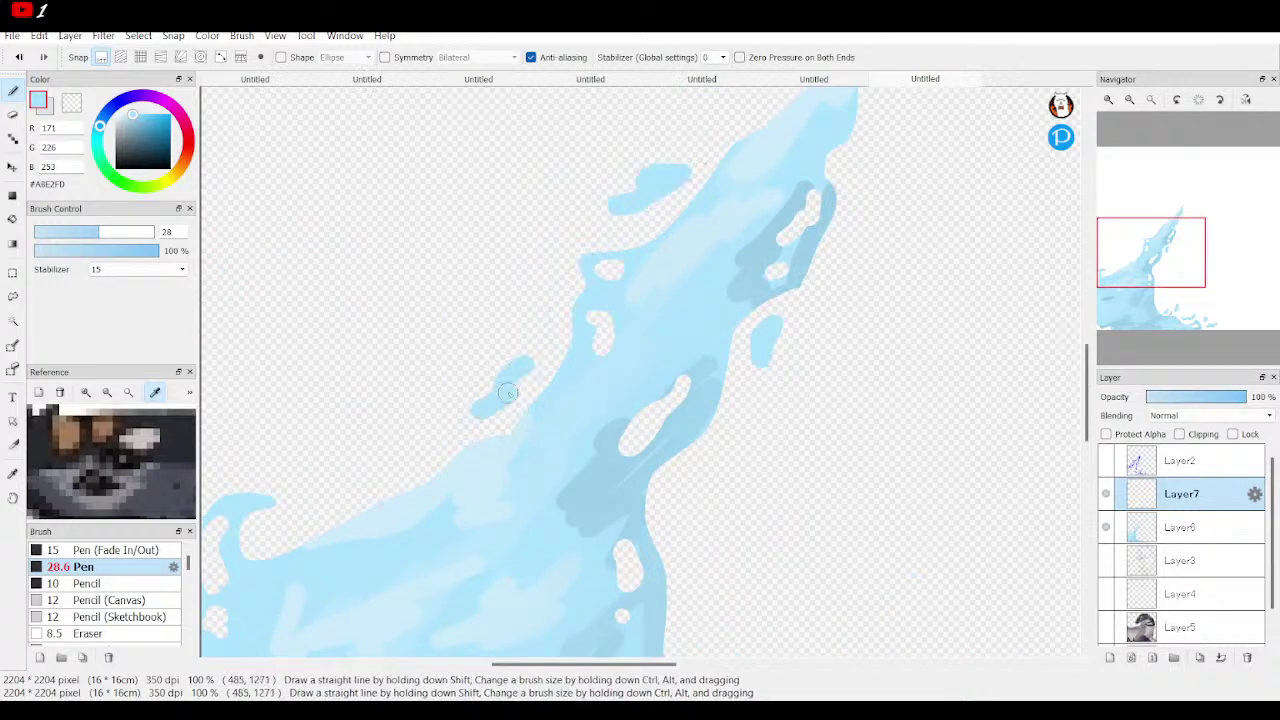
pyautogui.moveTo(414, 455); pyautogui.dragTo(277, 491)
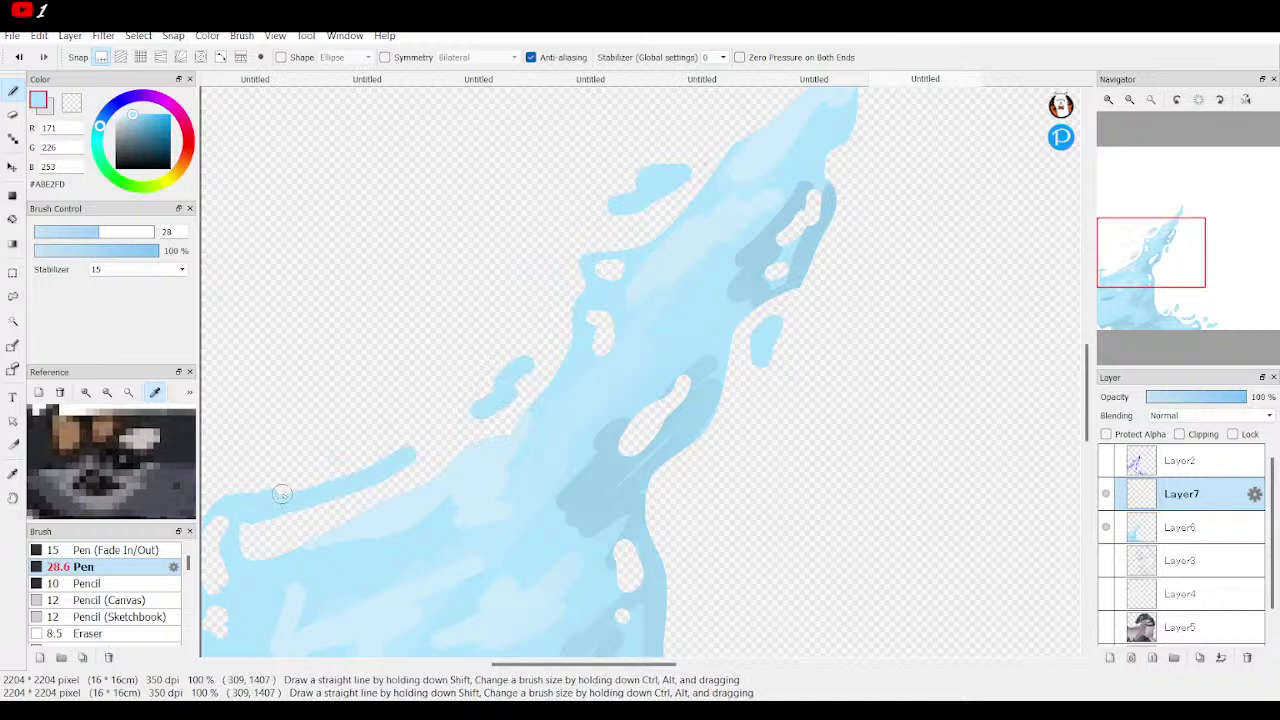
pyautogui.click(19, 57)
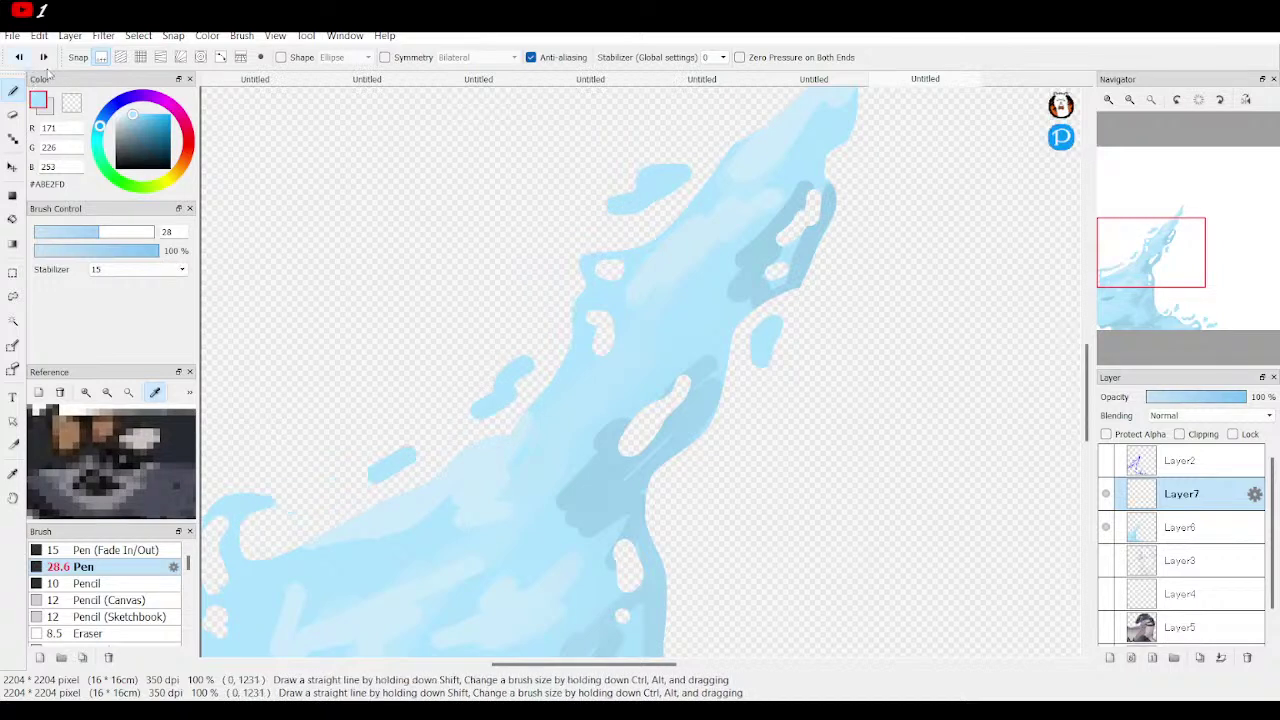
pyautogui.moveTo(285, 476); pyautogui.dragTo(316, 462)
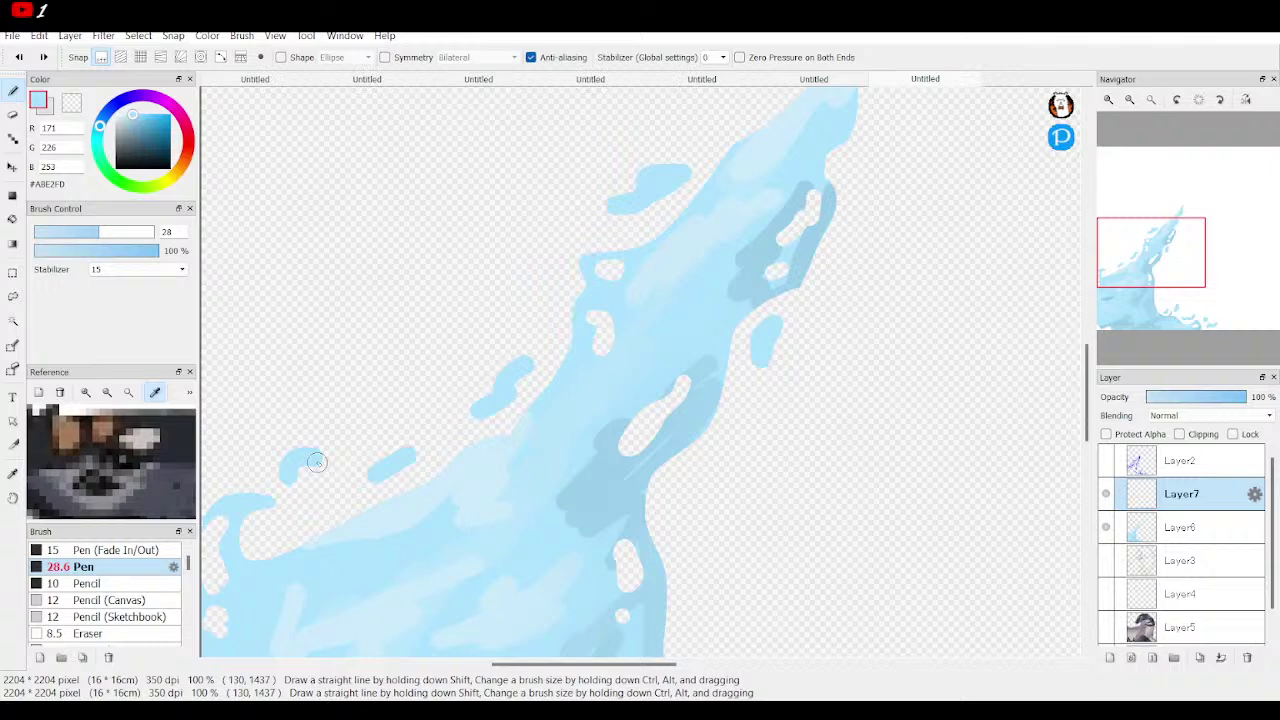
# Check the new droplets against the coloured creature by showing and hiding Layer5, and view the whole canvas
pyautogui.click(1106, 627)
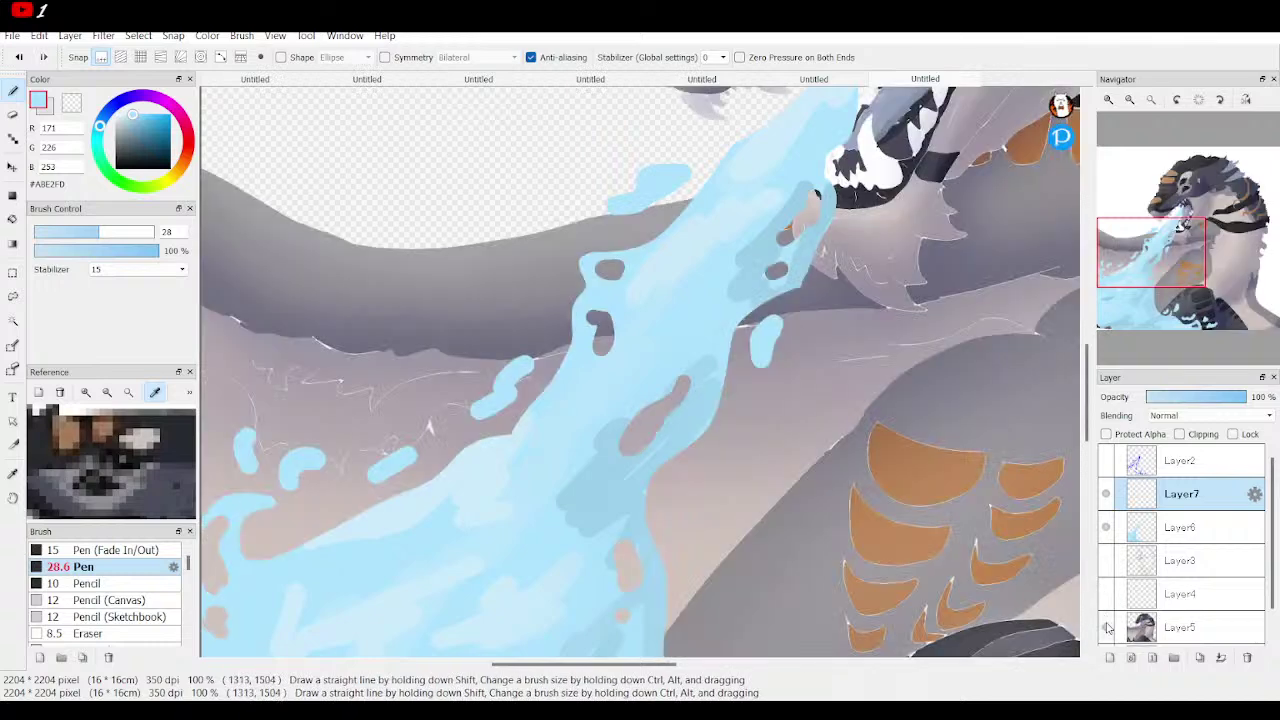
pyautogui.click(1106, 627)
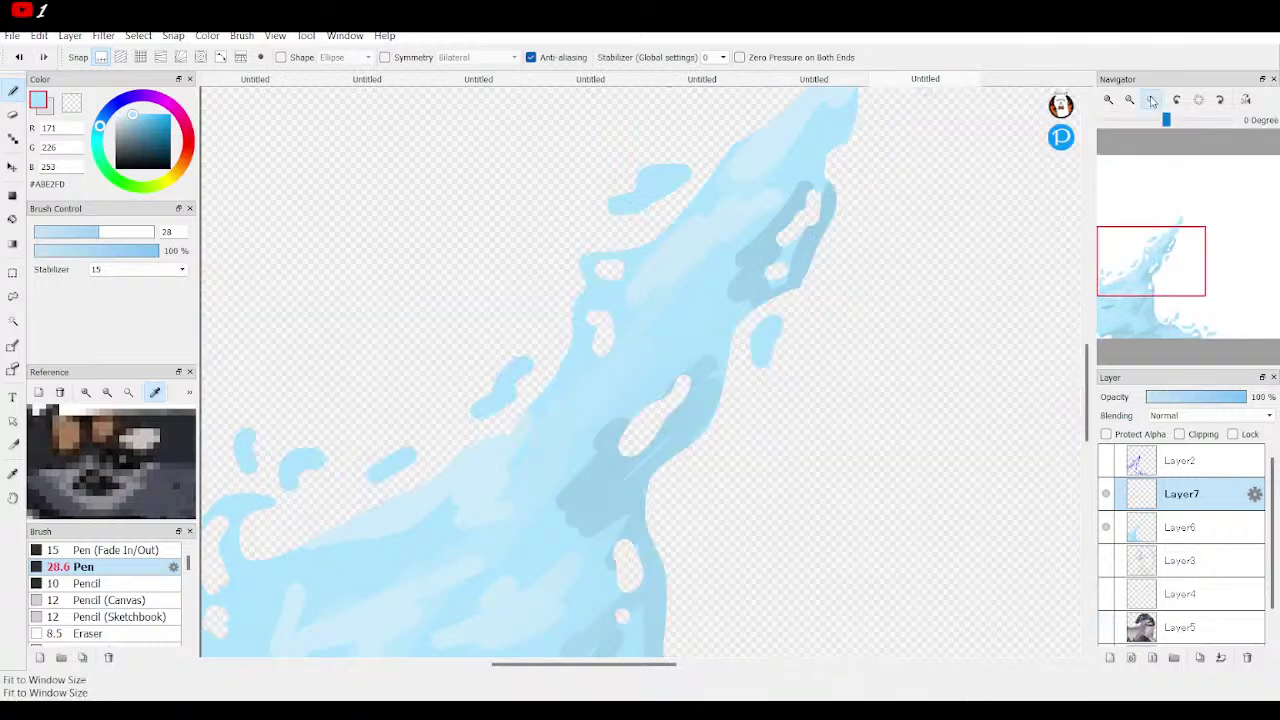
pyautogui.click(1151, 100)
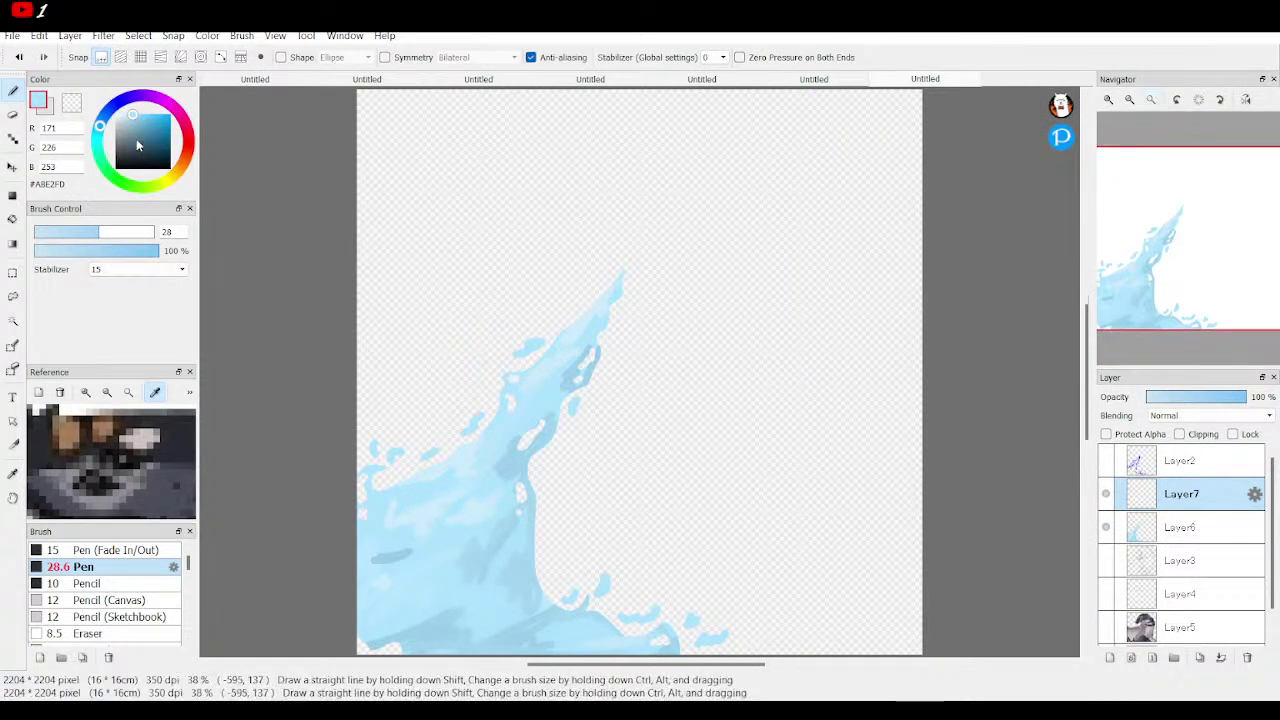
# Set the drawing colour to dark blue-grey #5A7989 and add a new layer clipped to the droplets on Layer7
pyautogui.click(133, 139)
pyautogui.click(1109, 657)
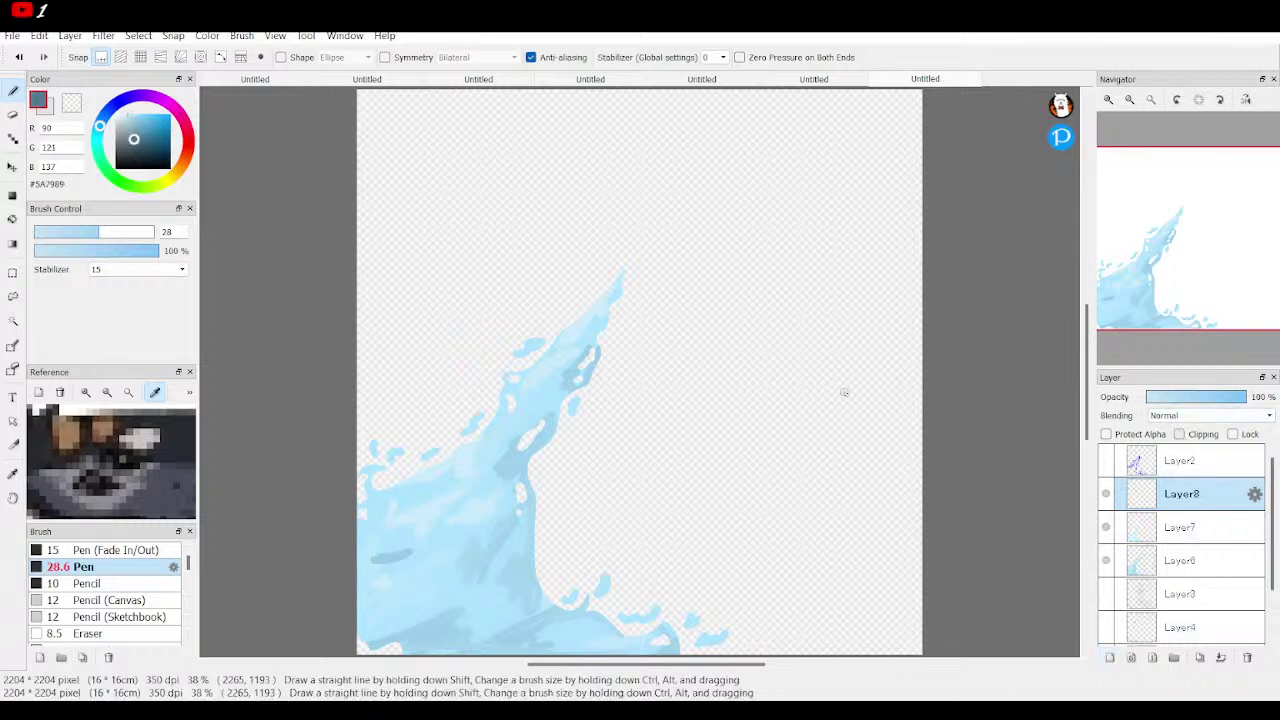
pyautogui.click(1179, 435)
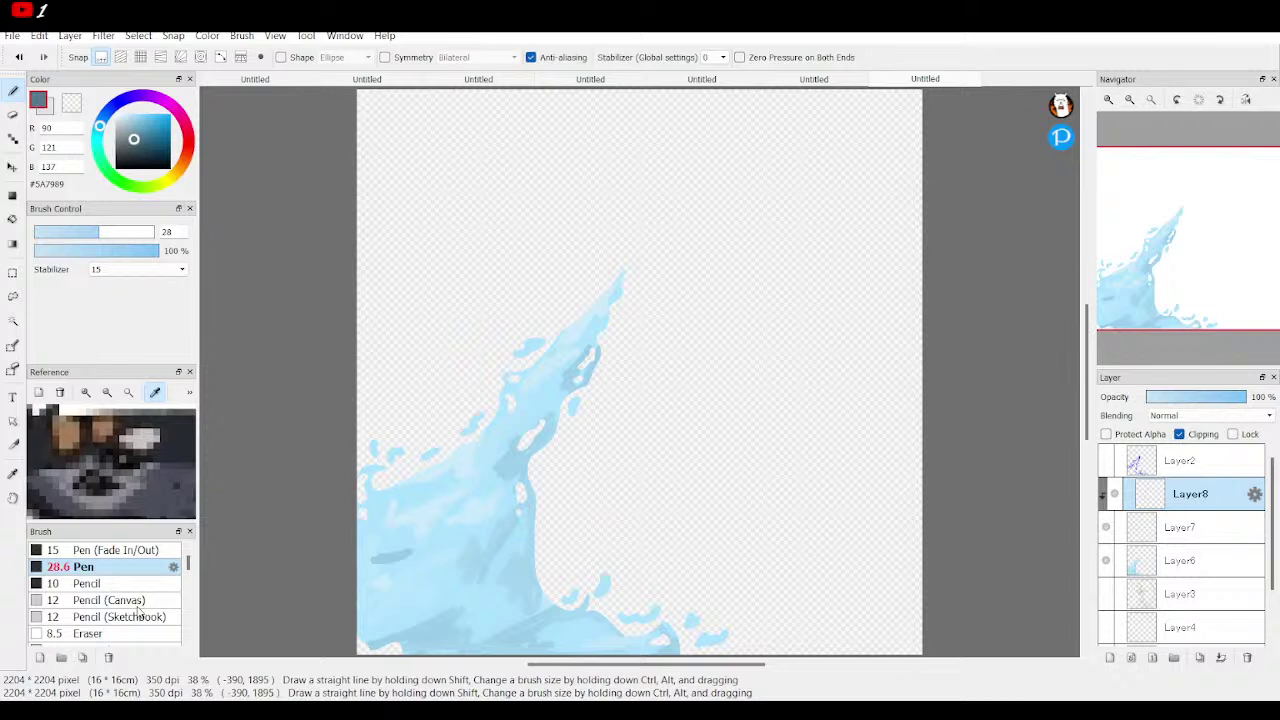
# Shade the droplets on the clipped layer with the AirBrush at size 2000 and 12% opacity, using #5A7989 and white #FFFFFF
pyautogui.scroll(-2, 138, 610)
pyautogui.click(100, 549)
pyautogui.click(123, 234)
pyautogui.moveTo(125, 240); pyautogui.dragTo(341, 277)
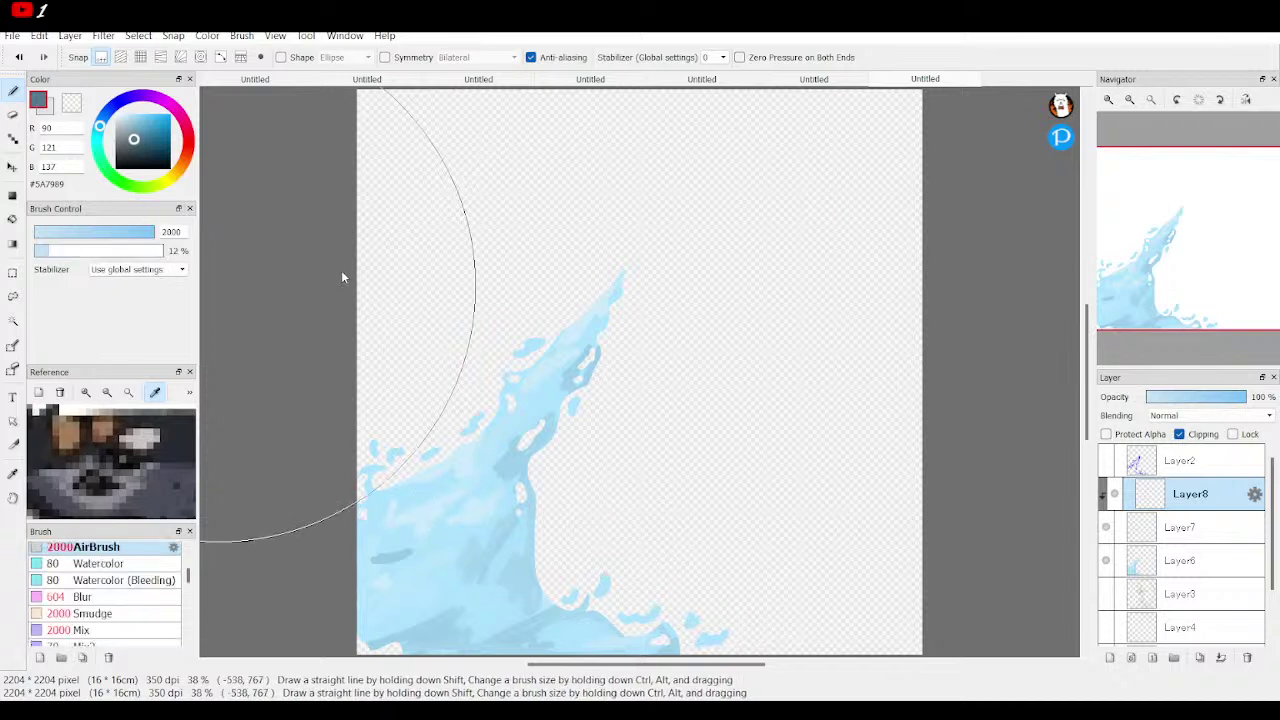
pyautogui.click(1129, 99)
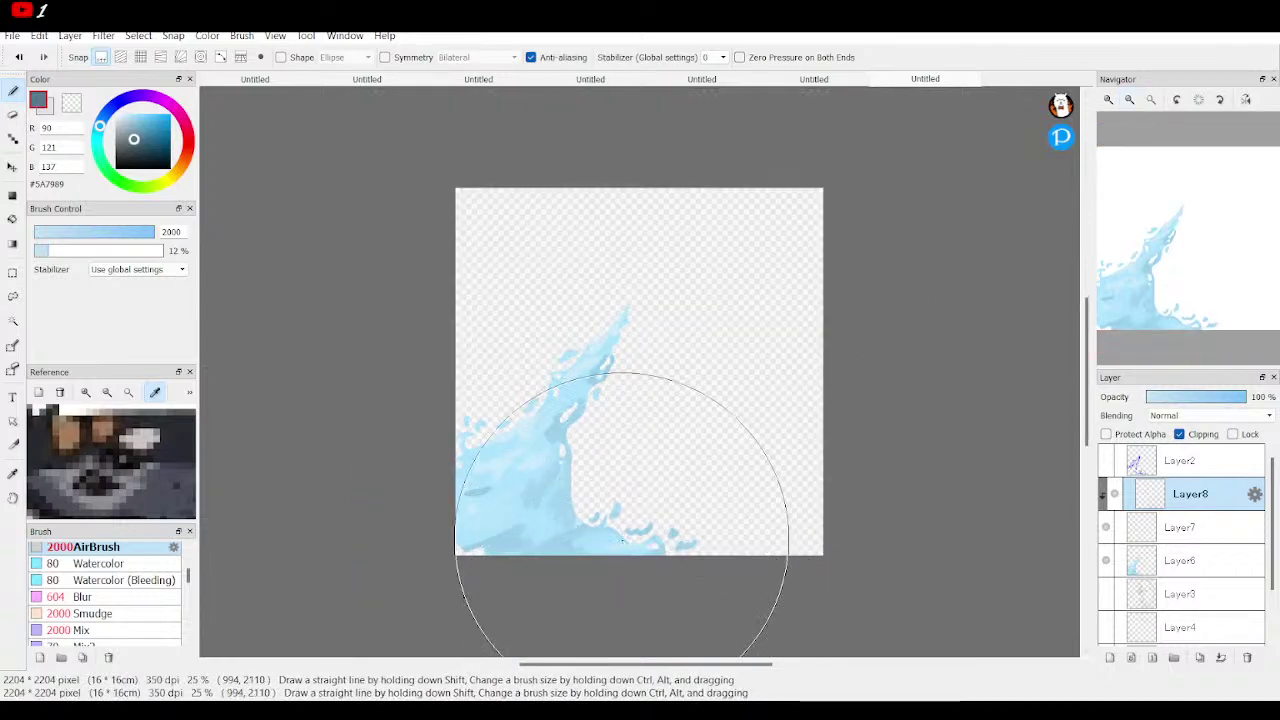
pyautogui.moveTo(140, 148); pyautogui.dragTo(105, 100)
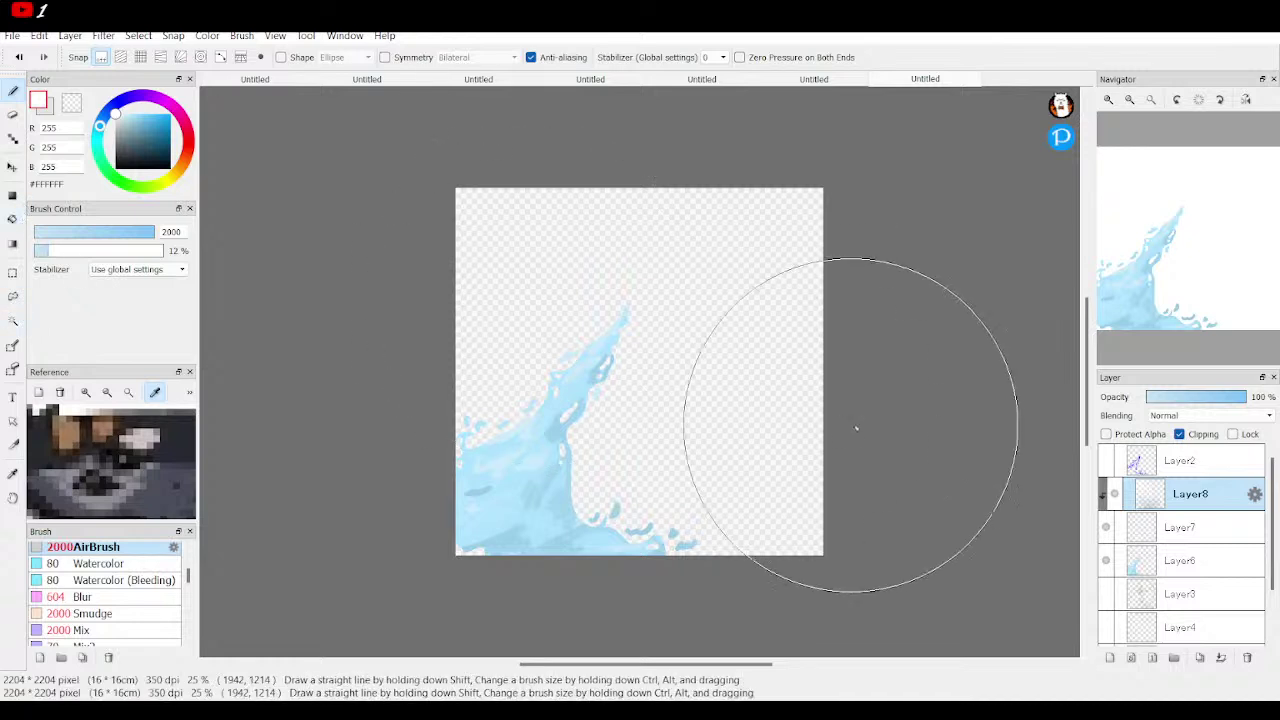
# Merge the clipped shading and the droplets down into Layer6, and show Layer5, Layer4 and Layer3 again
pyautogui.click(1221, 659)
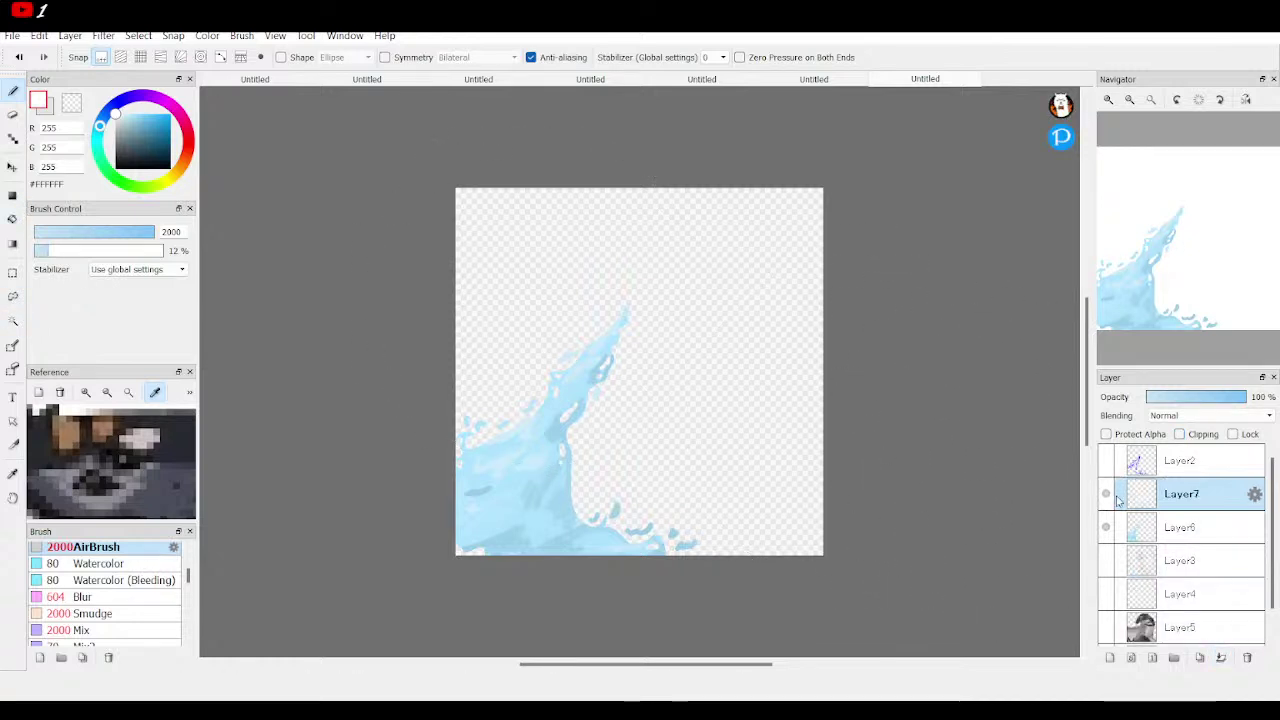
pyautogui.hotkey('ctrl', 'e')
pyautogui.click(1106, 594)
pyautogui.click(1106, 561)
pyautogui.click(1106, 528)
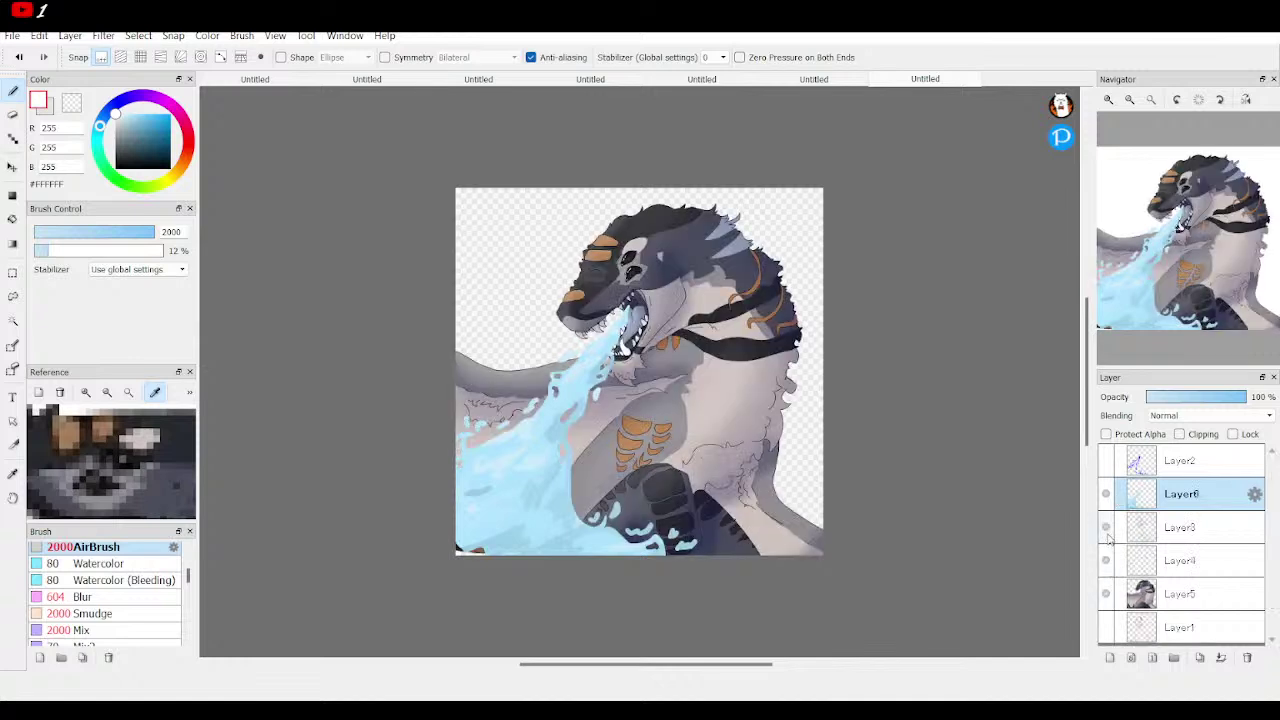
# Try opacities of 61% and 79% for the beam on Layer6 and settle on 90%
pyautogui.moveTo(1211, 399)
pyautogui.mouseDown()
pyautogui.moveTo(1196, 400)
pyautogui.moveTo(1212, 399)
pyautogui.mouseUp()
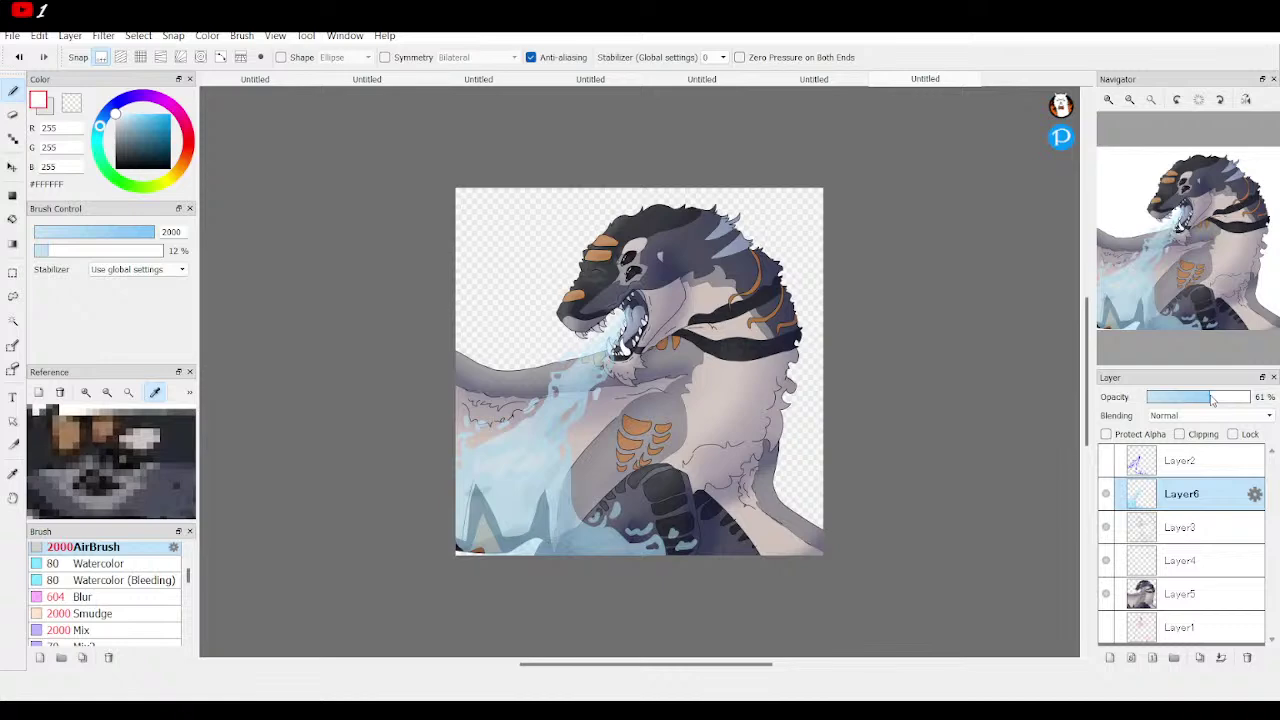
pyautogui.moveTo(1160, 238); pyautogui.dragTo(1097, 39)
pyautogui.moveTo(1152, 160); pyautogui.dragTo(1176, 258)
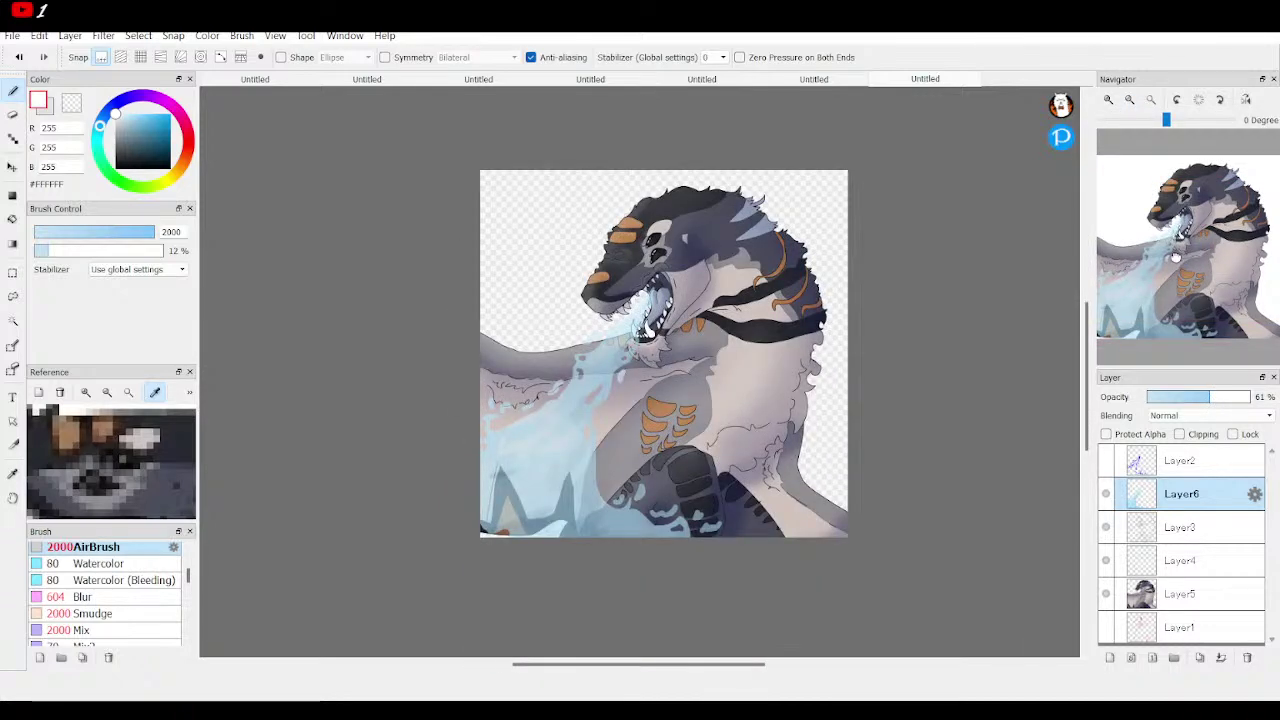
pyautogui.click(1112, 100)
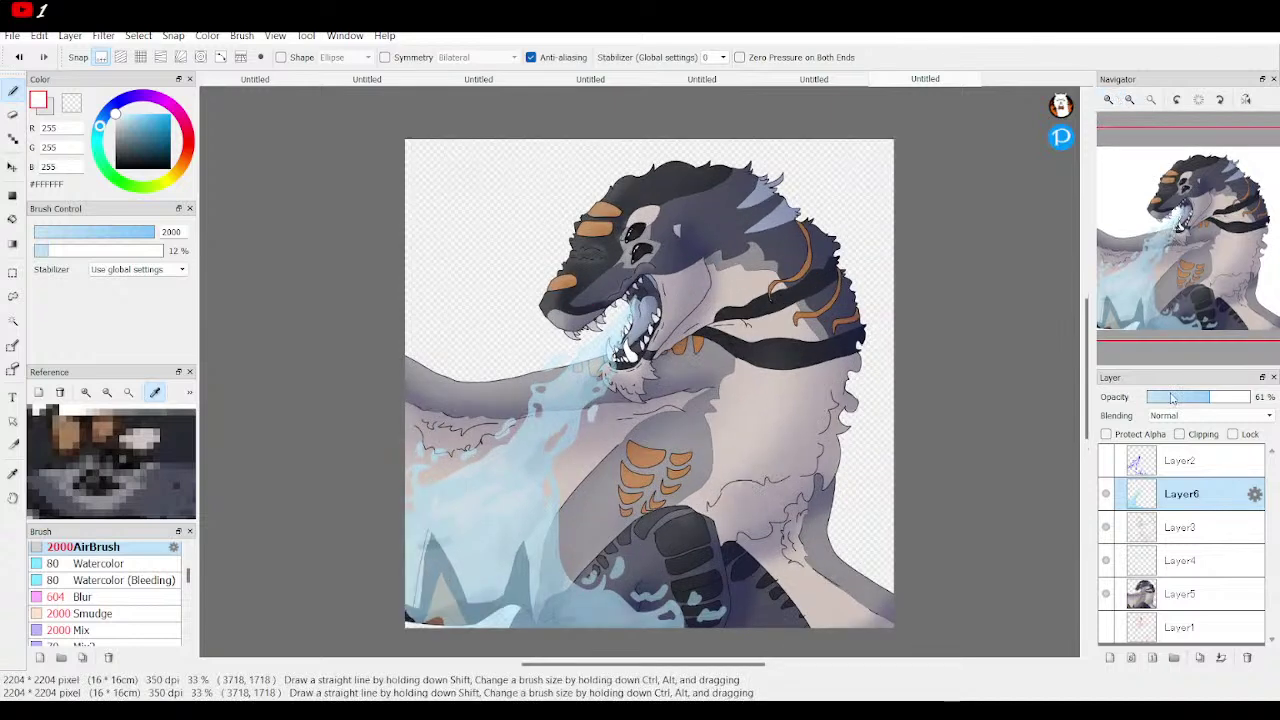
pyautogui.moveTo(1175, 400); pyautogui.dragTo(1232, 400)
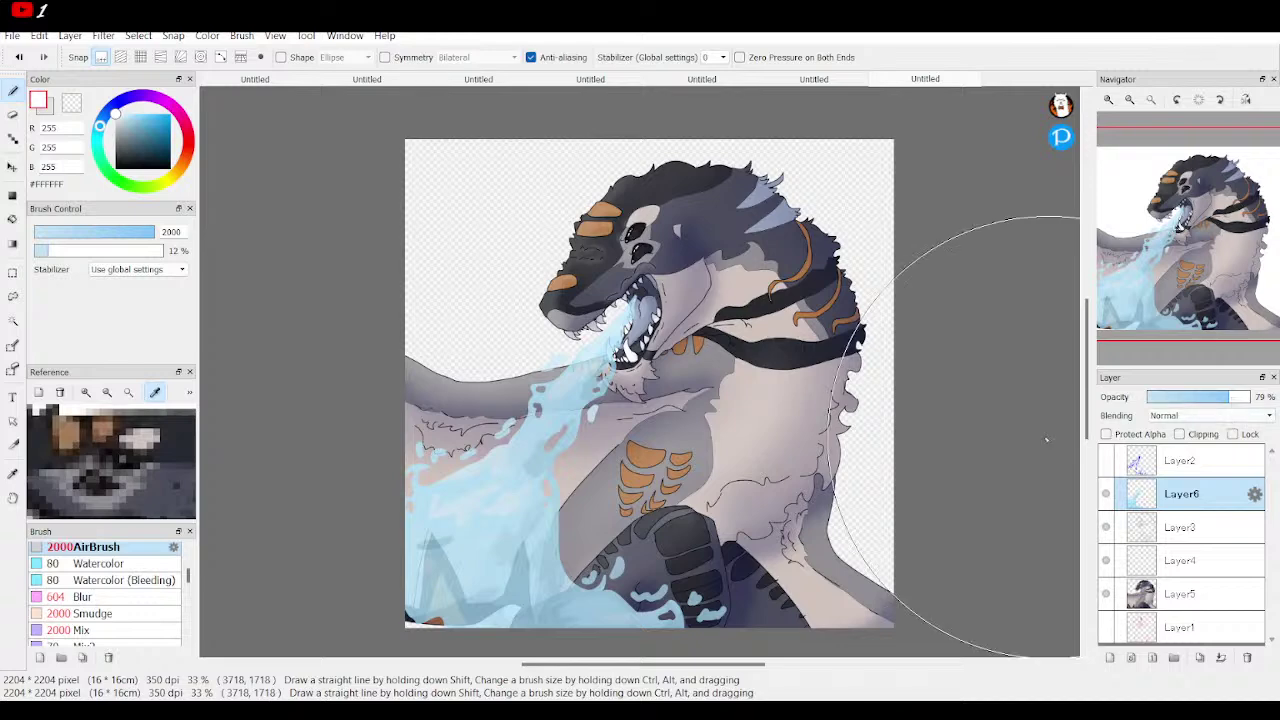
pyautogui.moveTo(1186, 269); pyautogui.dragTo(1197, 242)
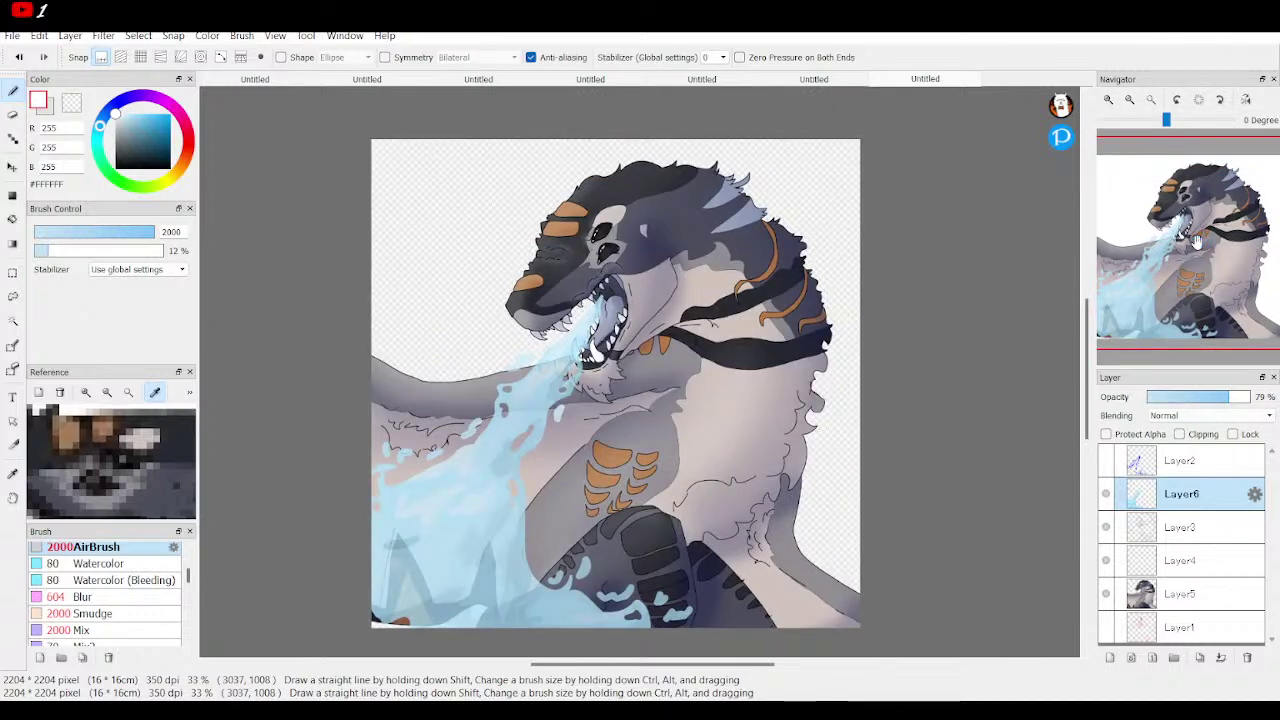
pyautogui.click(1243, 400)
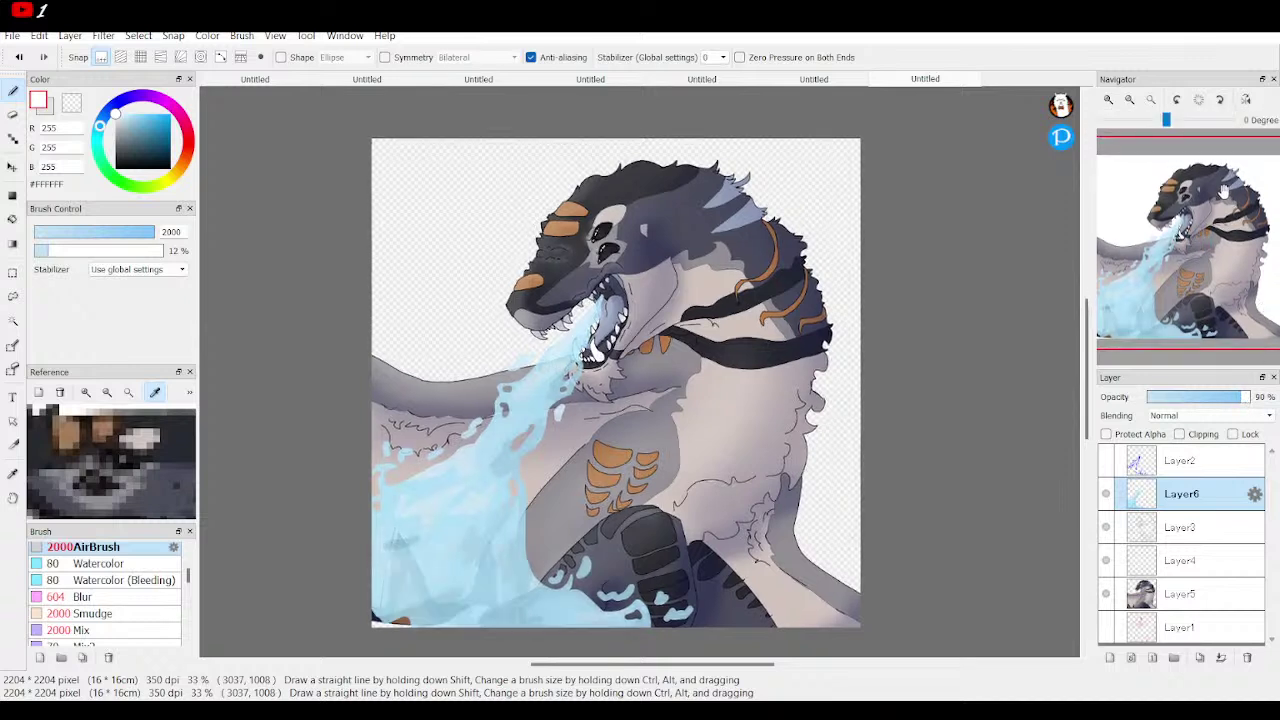
pyautogui.click(1186, 236)
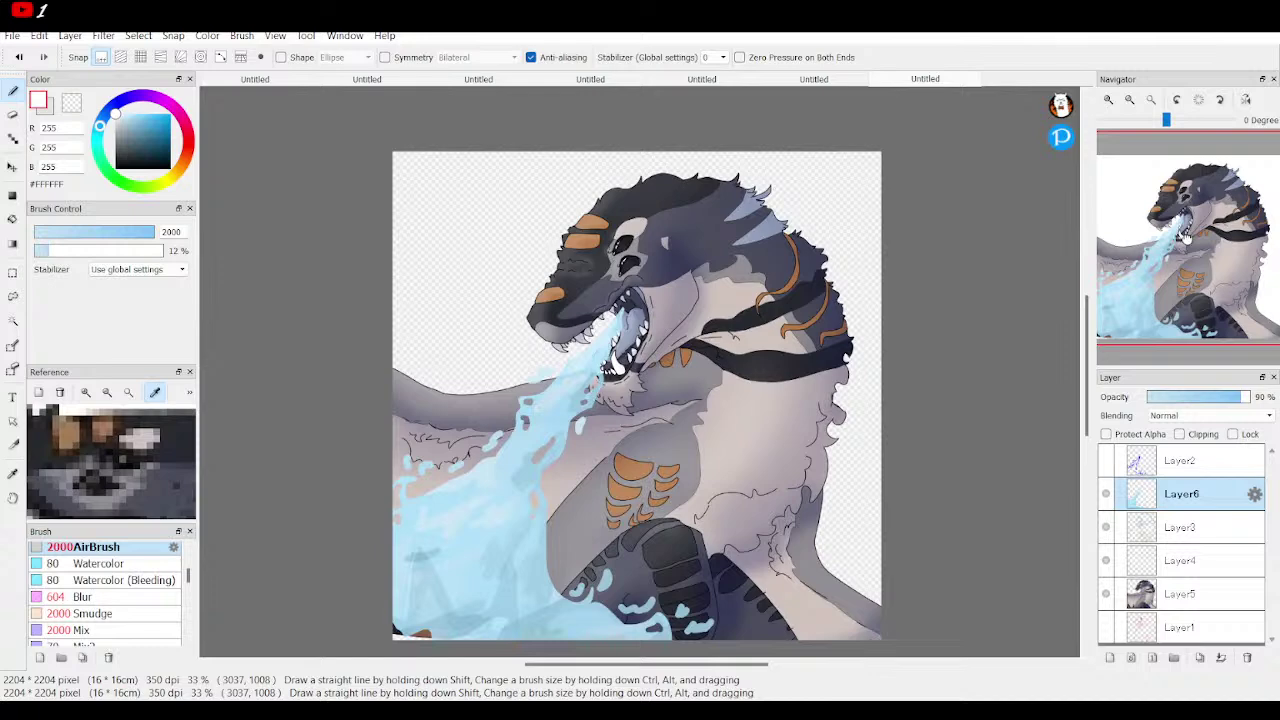
pyautogui.click(1195, 240)
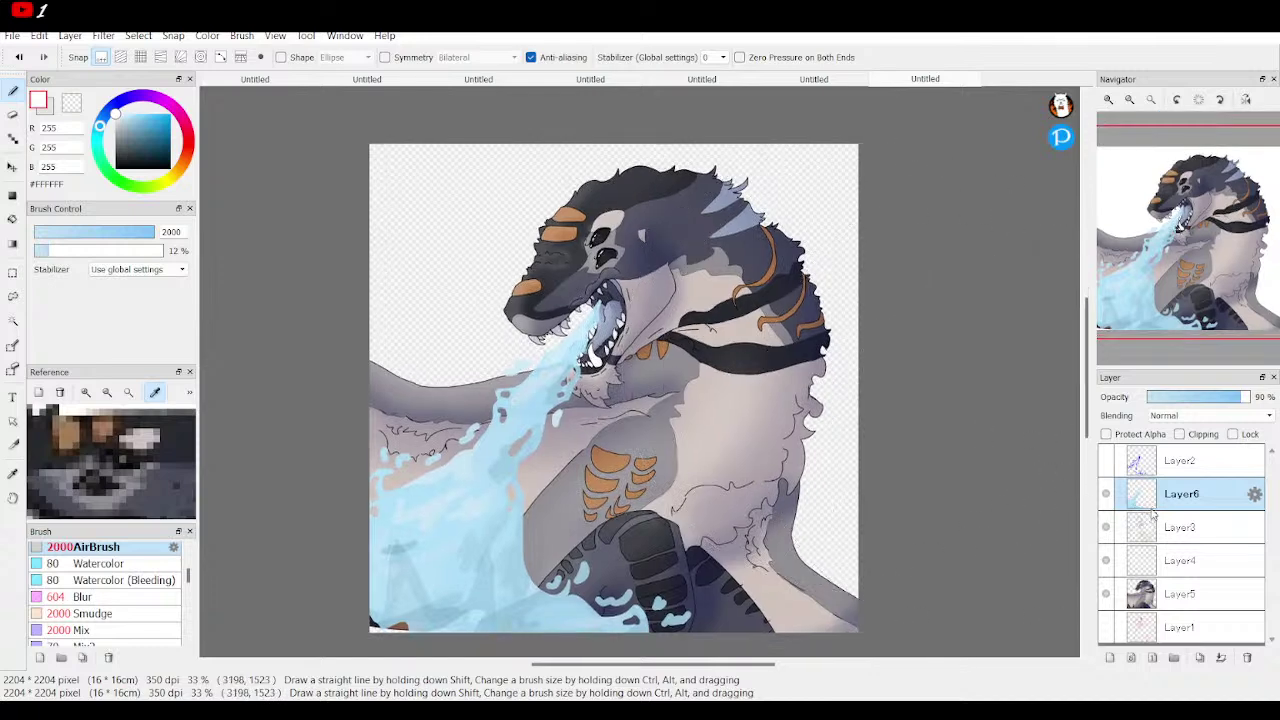
# Hide Layer6, Layer3, Layer4 and Layer5, and add a new layer directly above Layer1 for the background
pyautogui.moveTo(1106, 494); pyautogui.dragTo(1106, 596)
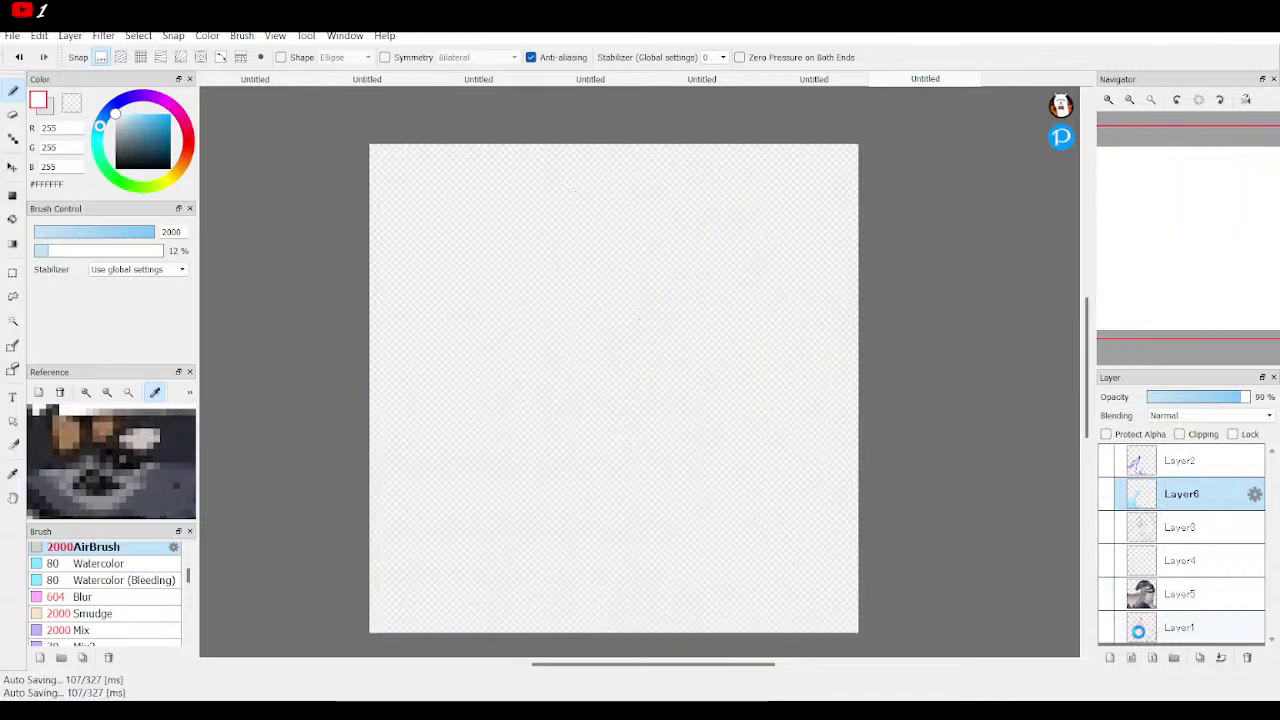
pyautogui.click(1147, 638)
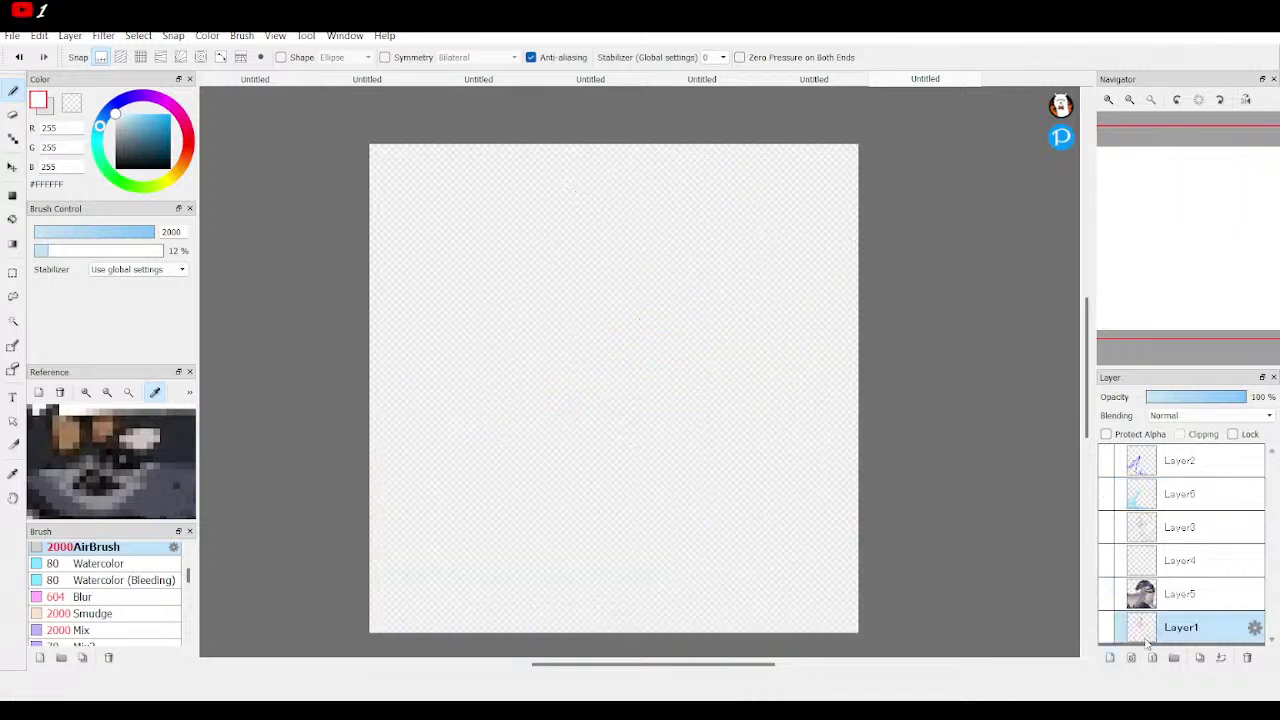
pyautogui.click(1109, 657)
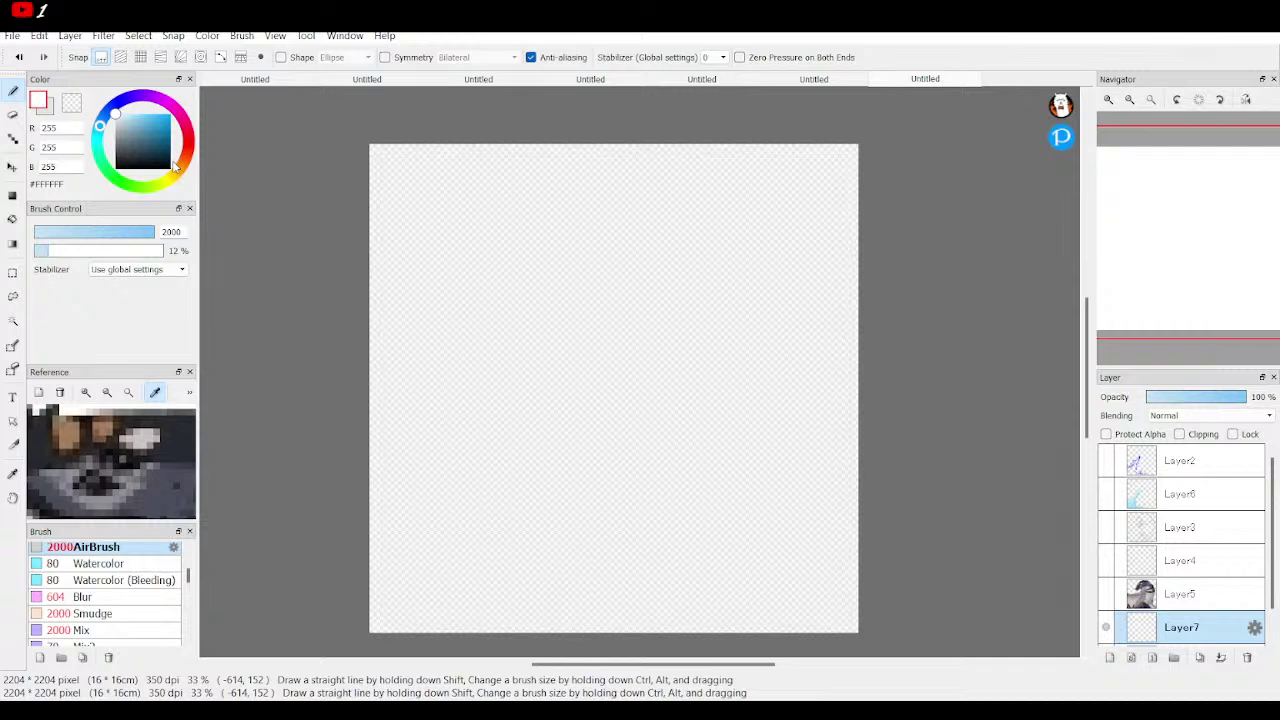
# Fill the whole new background layer with pale blue #CFEBF9
pyautogui.click(141, 113)
pyautogui.click(141, 57)
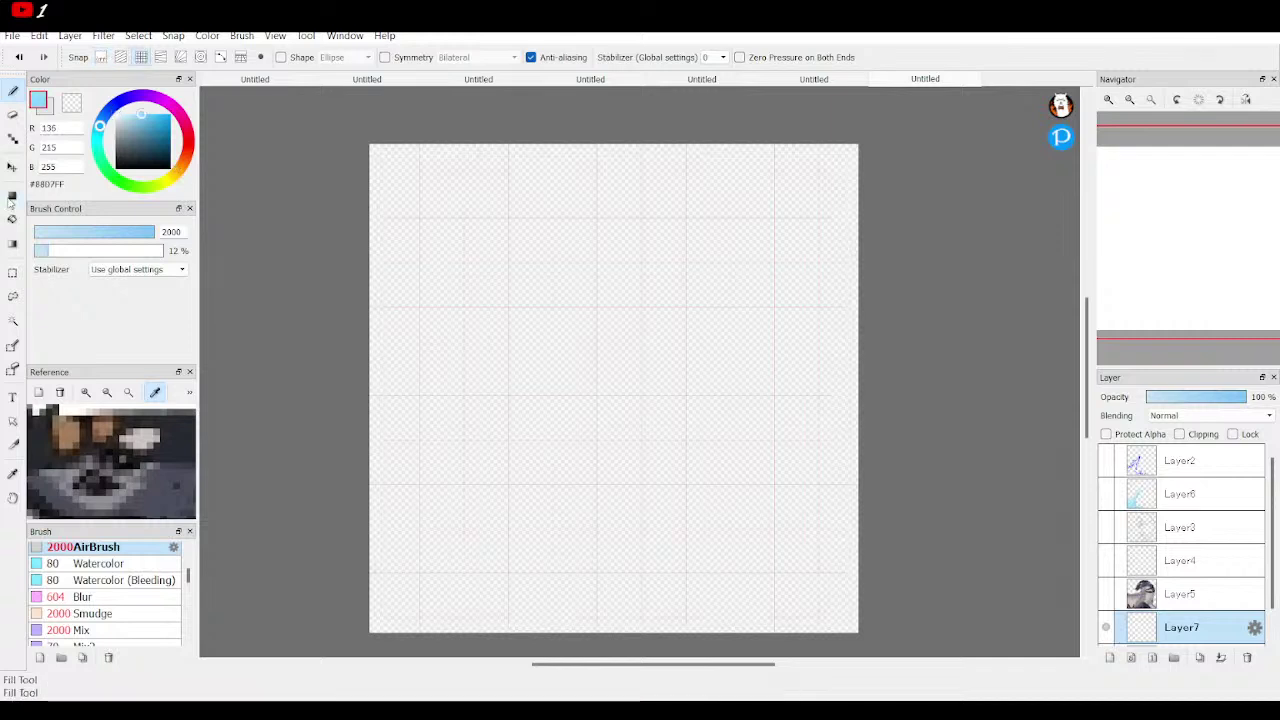
pyautogui.click(100, 57)
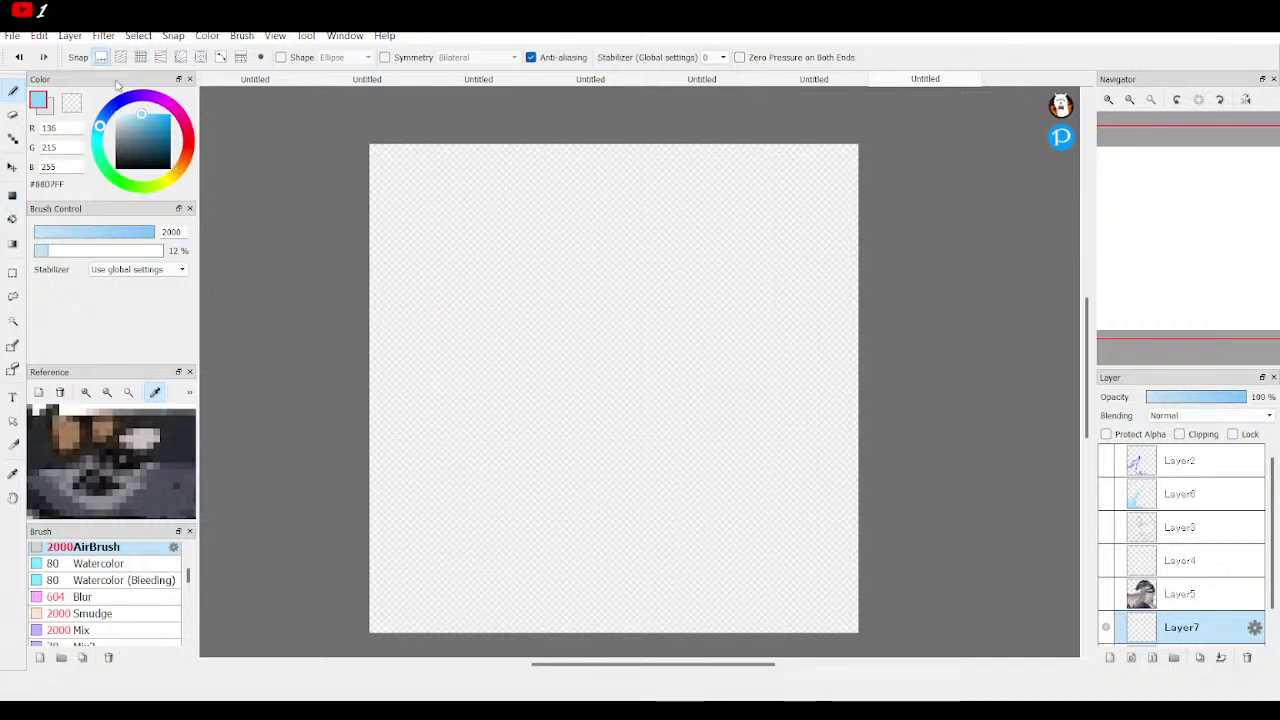
pyautogui.click(124, 115)
pyautogui.click(12, 219)
pyautogui.click(483, 308)
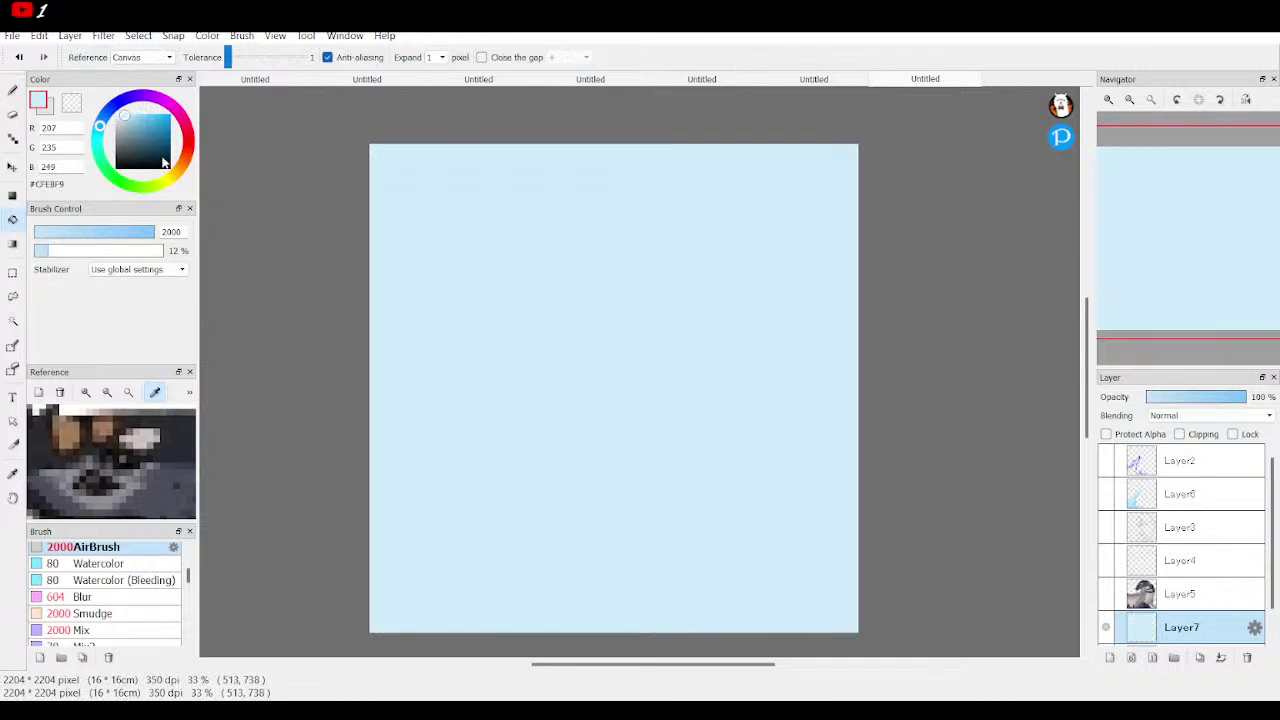
# Set the drawing colour to sandy tan #D7BF94
pyautogui.click(174, 180)
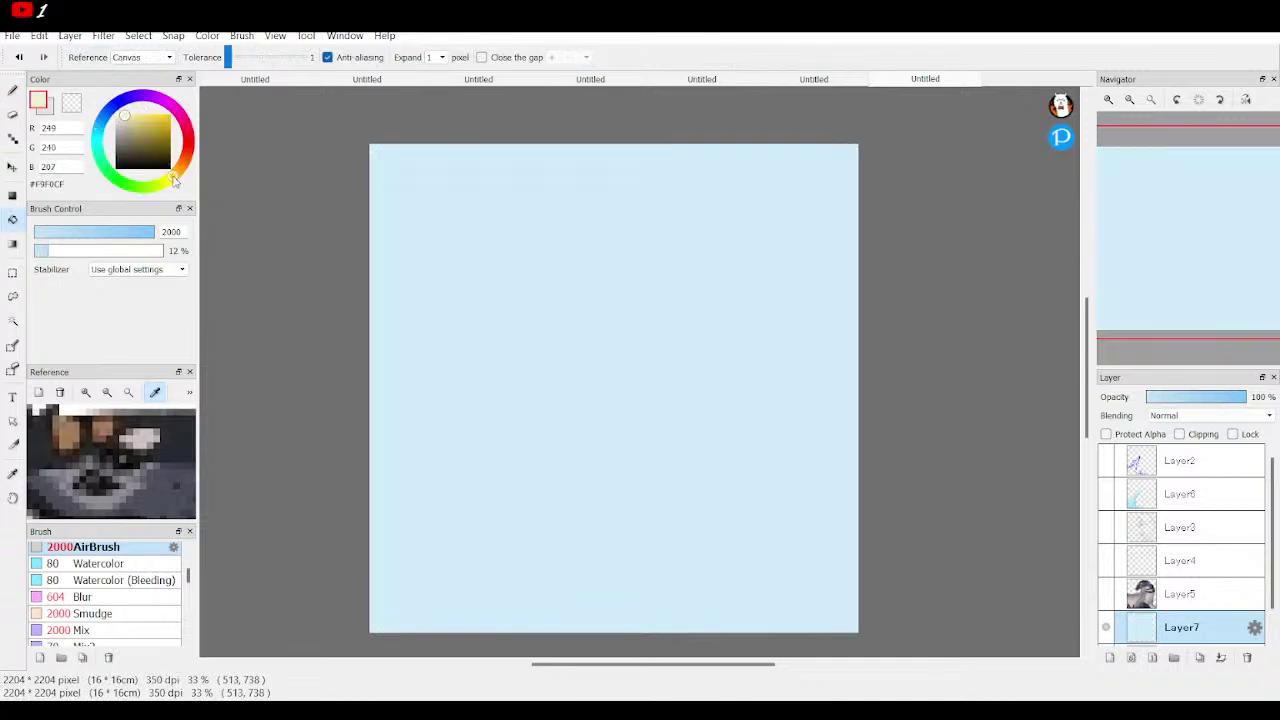
pyautogui.moveTo(174, 180); pyautogui.dragTo(178, 170)
pyautogui.click(132, 122)
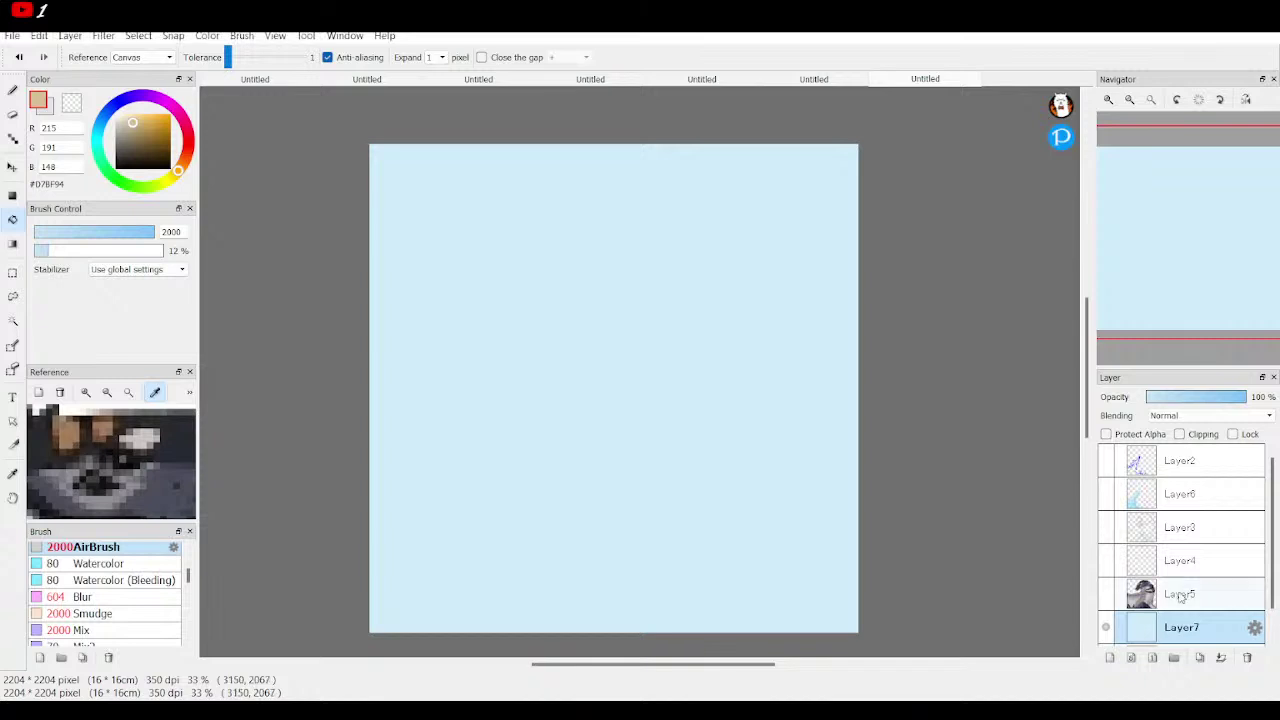
# Check the pale blue background behind the creature, line art, beam and Layer2 sketch, and hide those layers again
pyautogui.click(1106, 582)
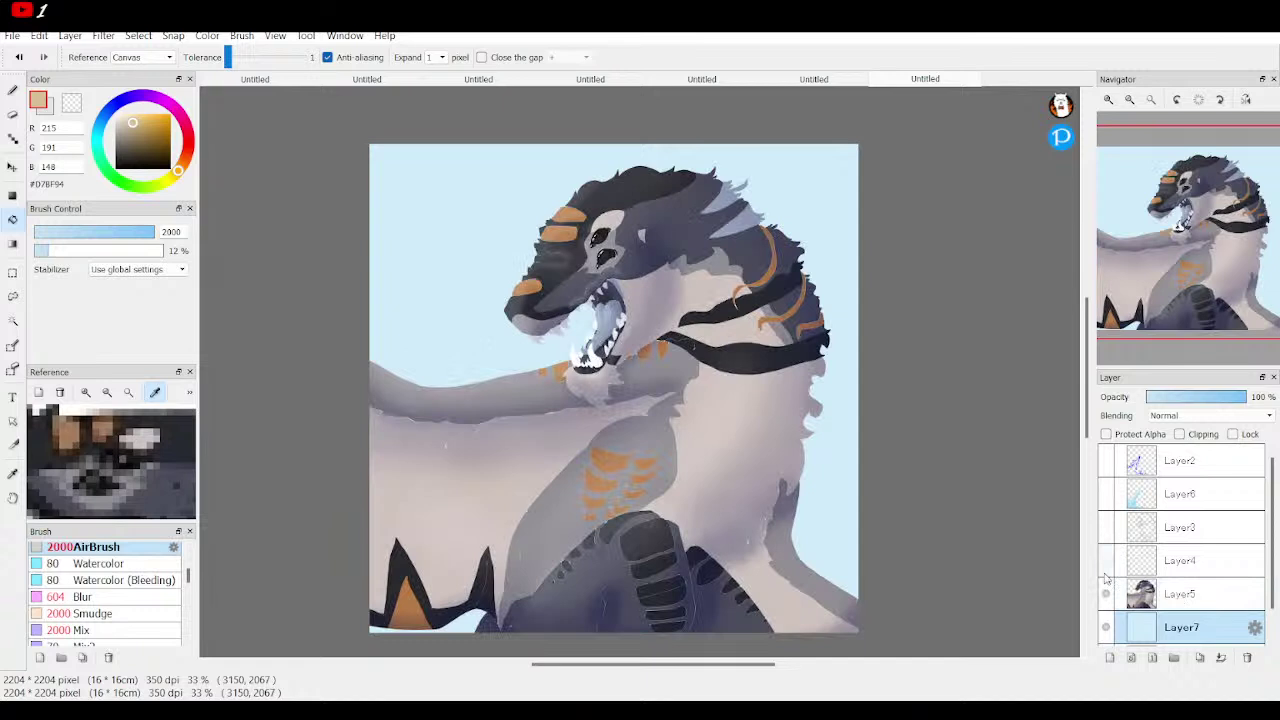
pyautogui.moveTo(1106, 578); pyautogui.dragTo(1107, 495)
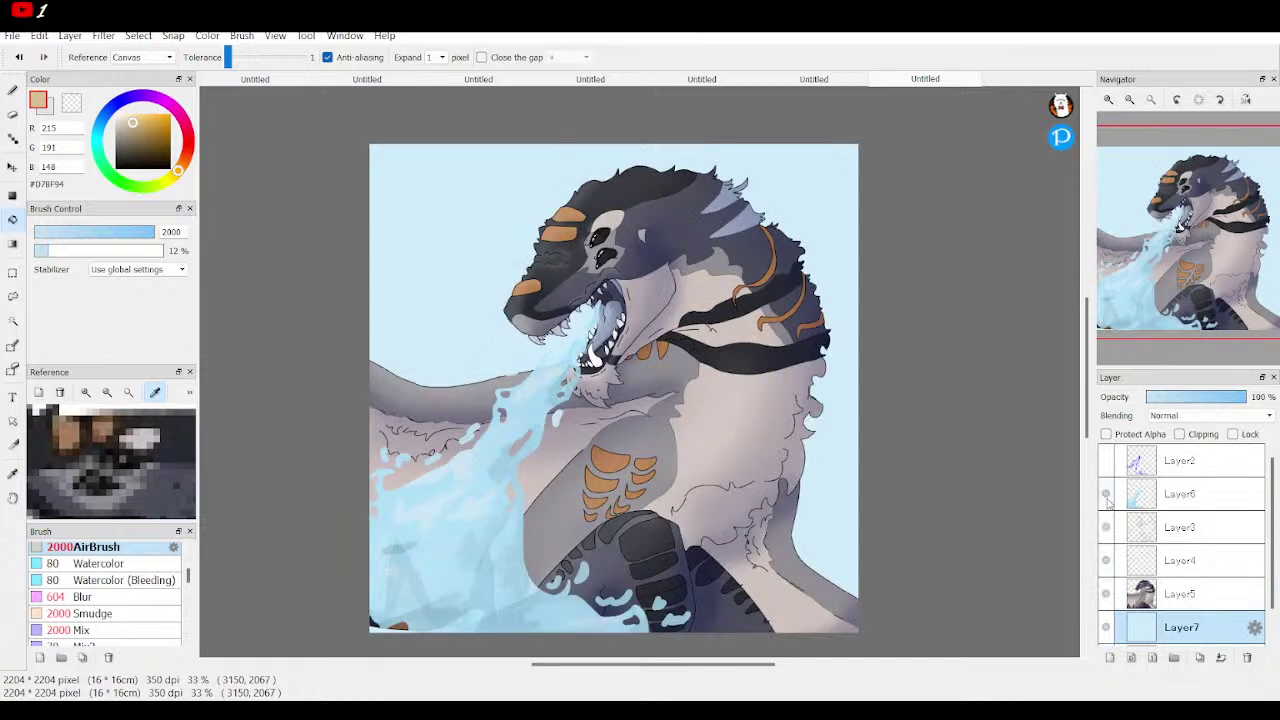
pyautogui.click(1106, 464)
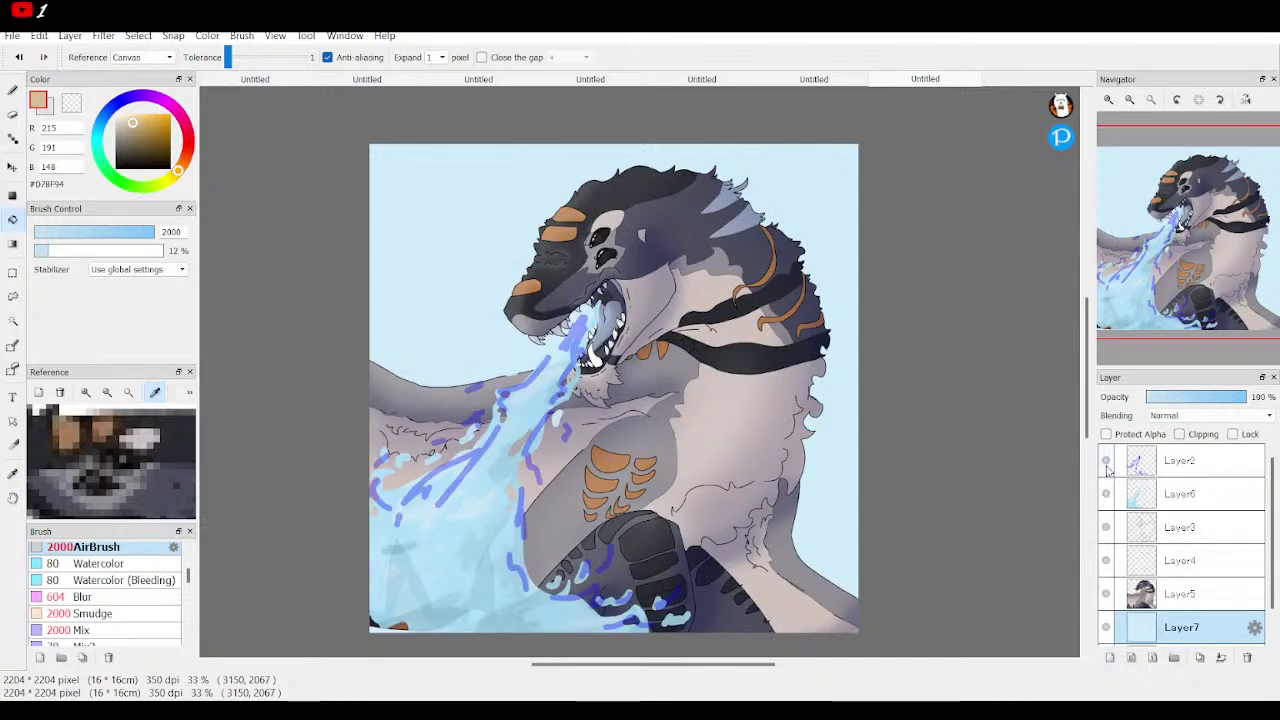
pyautogui.click(1106, 461)
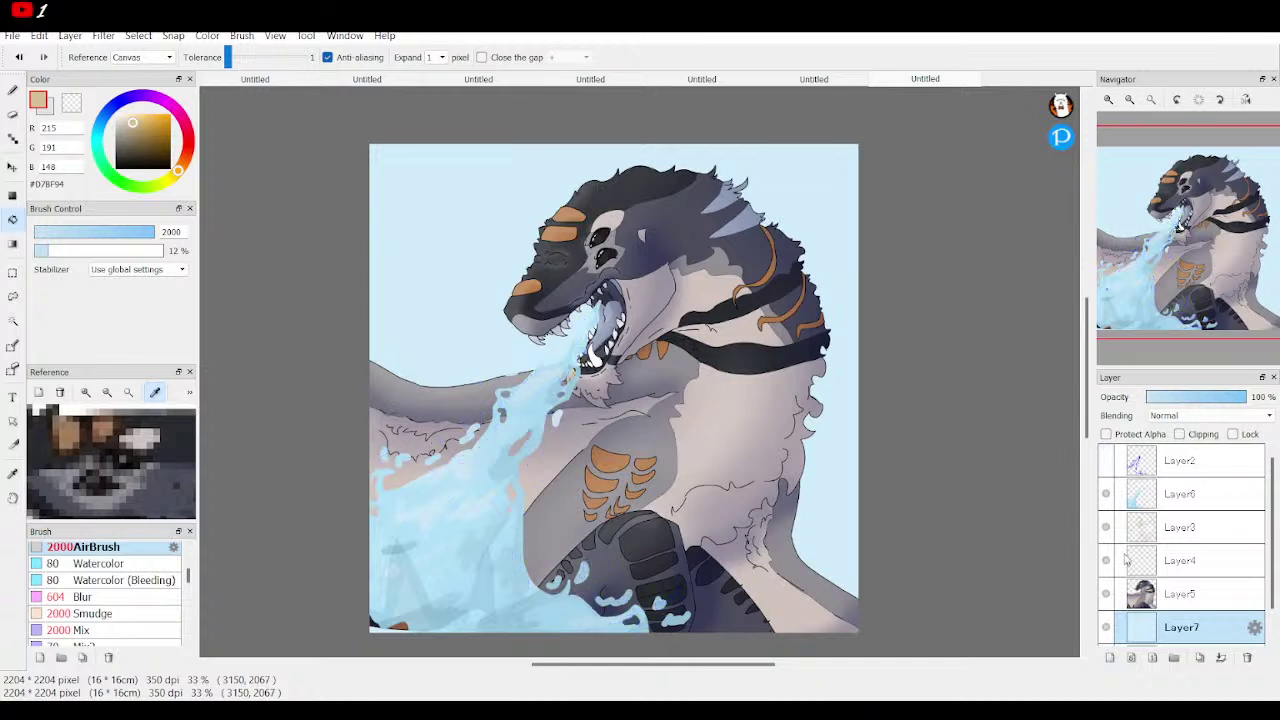
pyautogui.click(1106, 594)
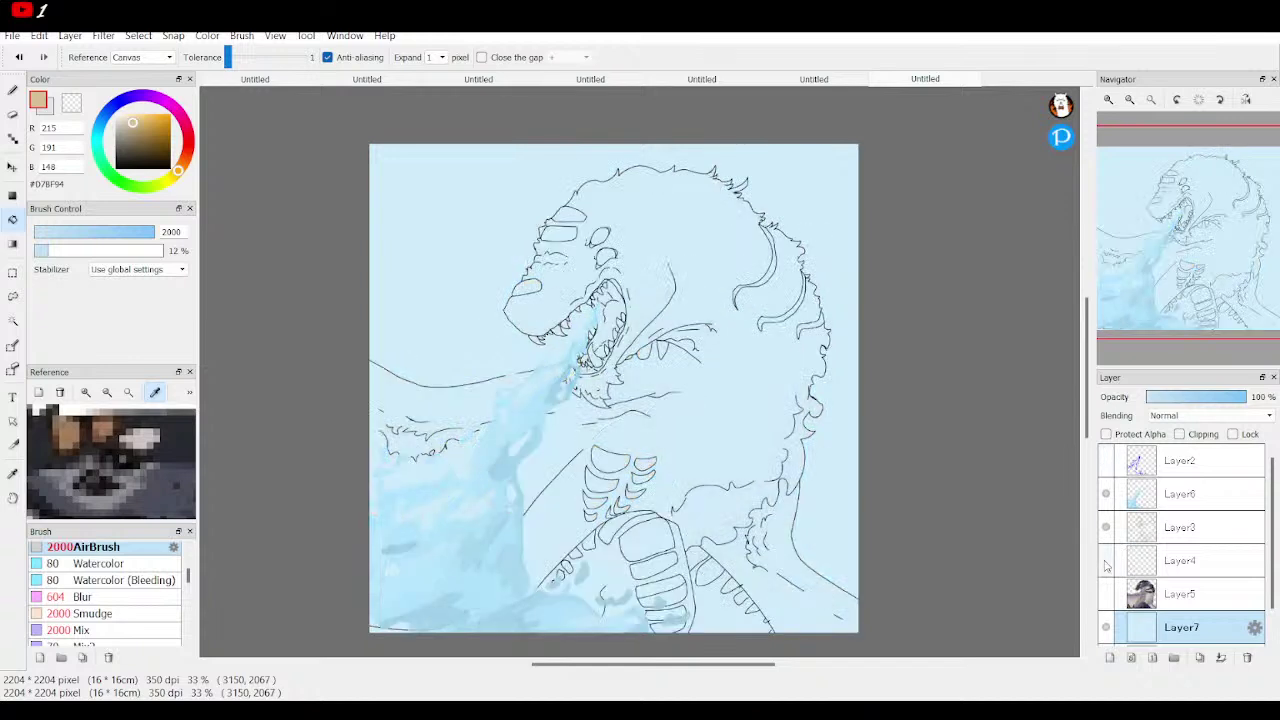
pyautogui.moveTo(1106, 527); pyautogui.dragTo(1106, 493)
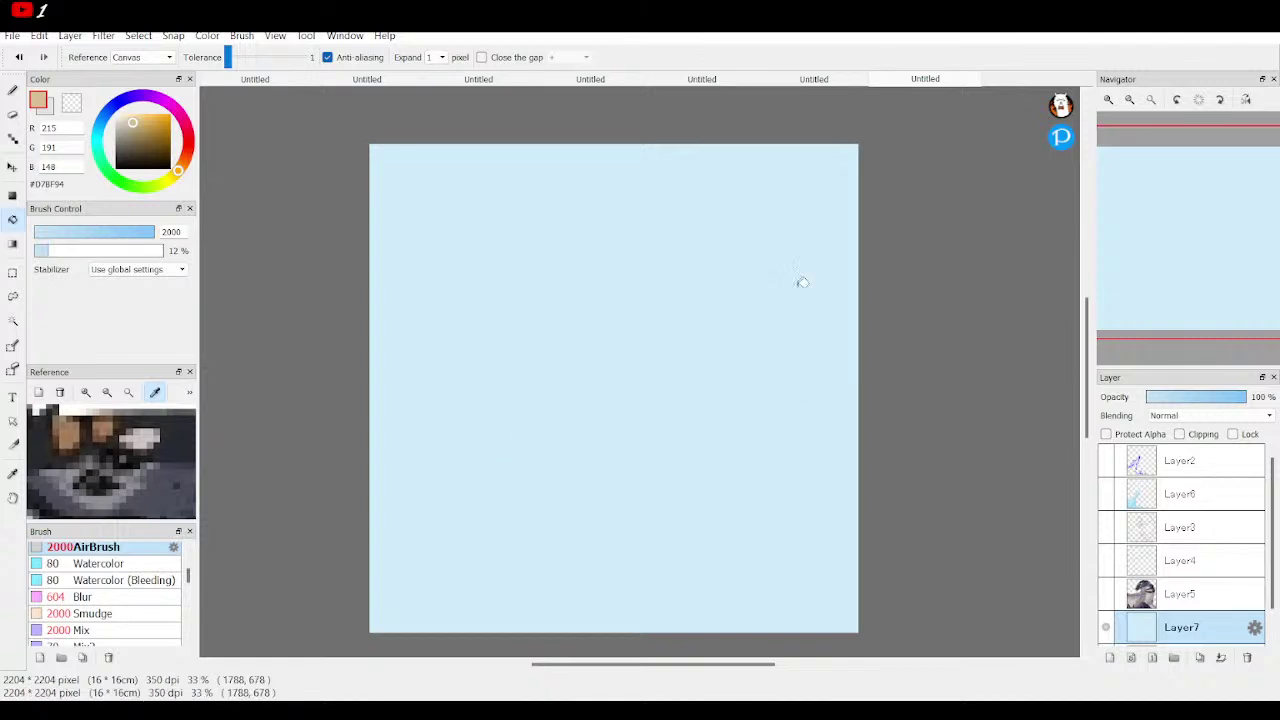
# Choose the Pen brush at 100% opacity for drawing over the lower part of the pale blue background
pyautogui.click(1108, 99)
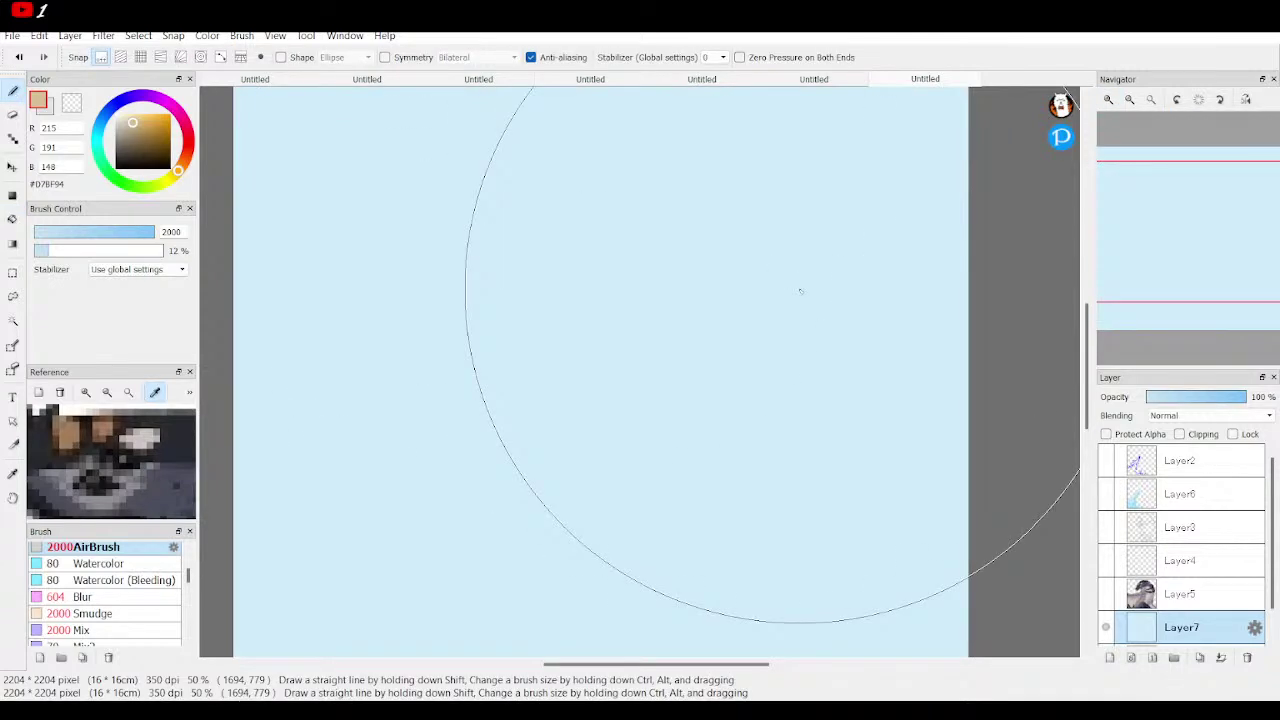
pyautogui.moveTo(1106, 257)
pyautogui.mouseDown()
pyautogui.moveTo(1208, 263)
pyautogui.moveTo(1167, 298)
pyautogui.mouseUp()
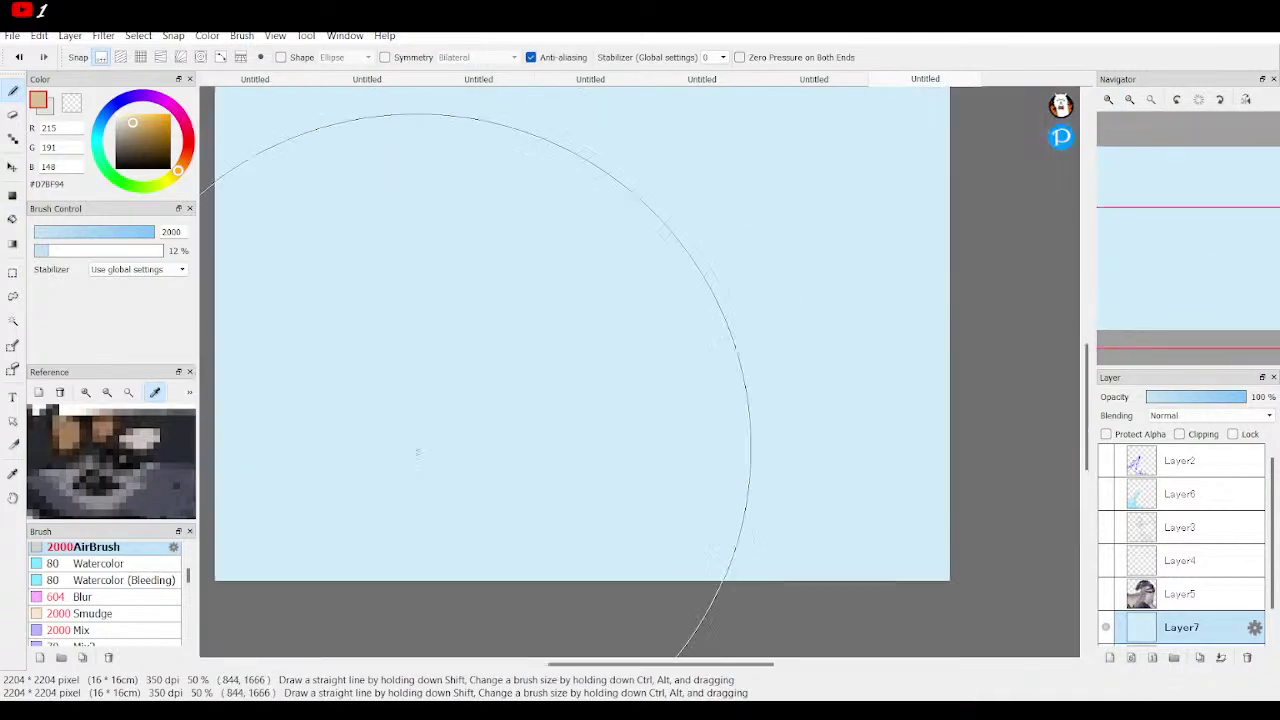
pyautogui.scroll(3, 95, 563)
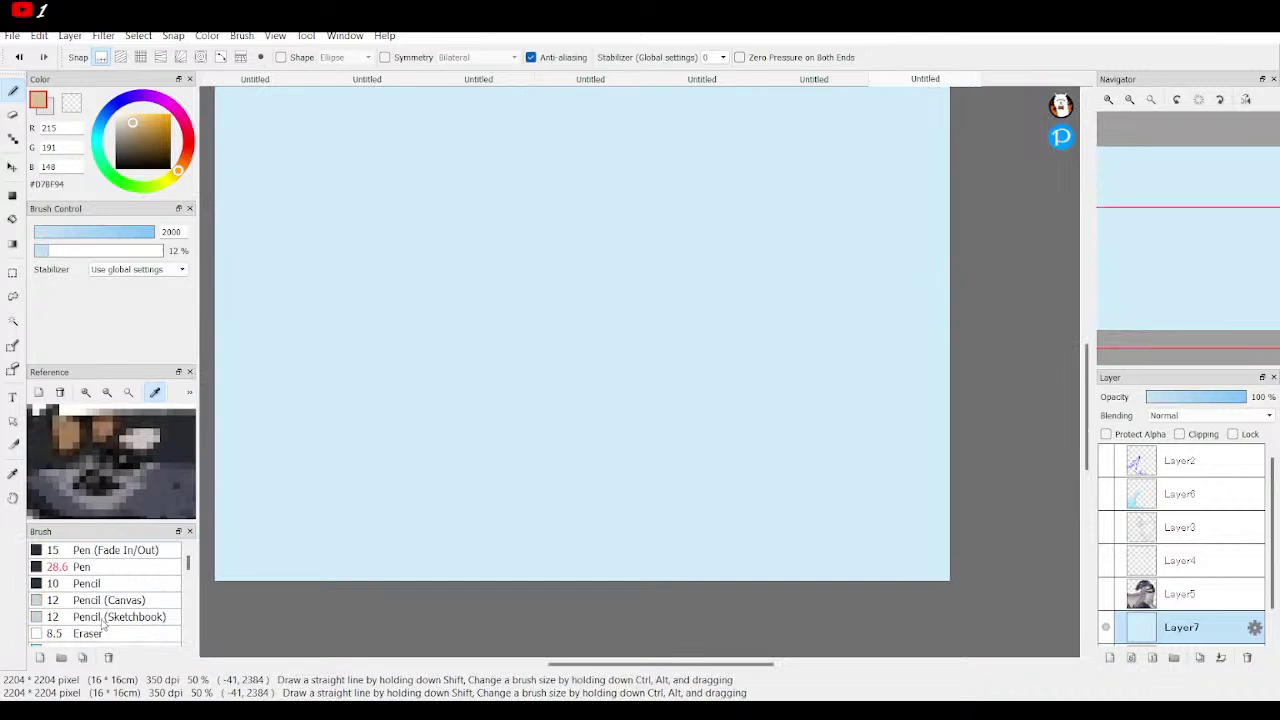
pyautogui.click(88, 567)
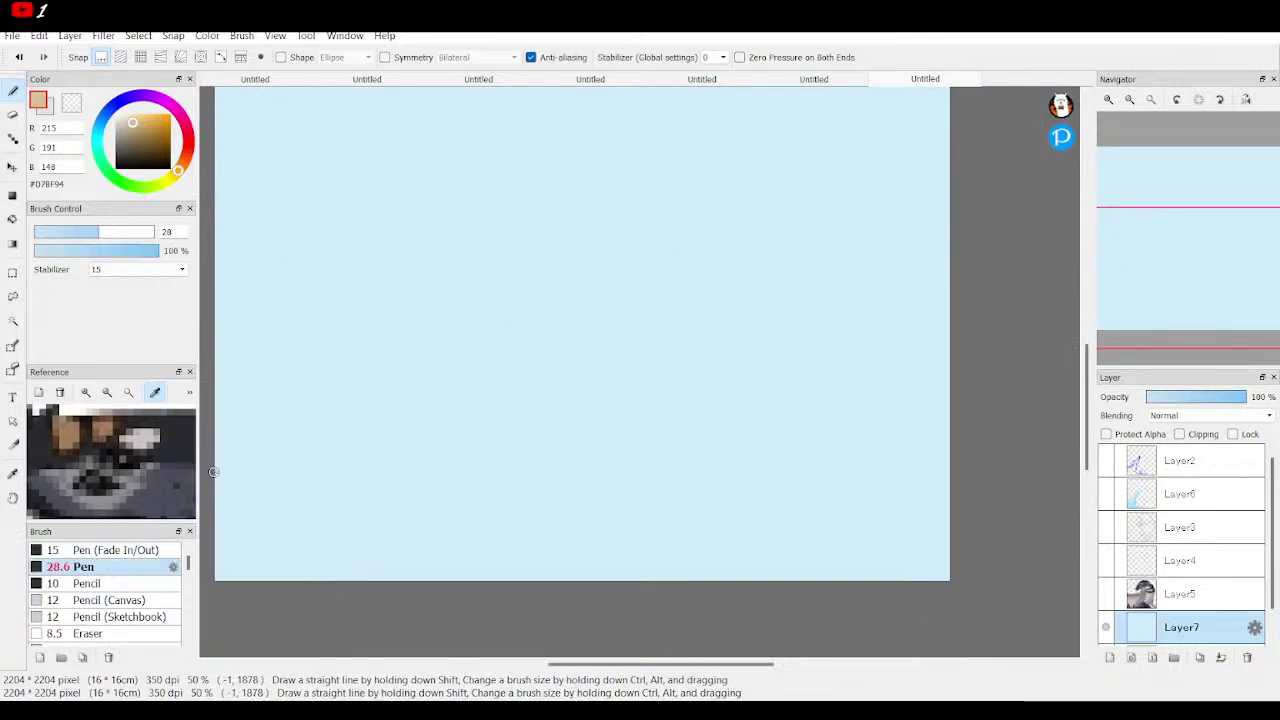
pyautogui.moveTo(216, 470)
pyautogui.mouseDown()
pyautogui.moveTo(385, 346)
pyautogui.moveTo(340, 315)
pyautogui.moveTo(312, 325)
pyautogui.moveTo(234, 306)
pyautogui.moveTo(241, 274)
pyautogui.moveTo(287, 249)
pyautogui.moveTo(403, 246)
pyautogui.moveTo(451, 271)
pyautogui.moveTo(506, 272)
pyautogui.moveTo(923, 210)
pyautogui.moveTo(706, 300)
pyautogui.moveTo(526, 312)
pyautogui.moveTo(471, 349)
pyautogui.moveTo(457, 387)
pyautogui.moveTo(500, 479)
pyautogui.moveTo(430, 487)
pyautogui.moveTo(394, 512)
pyautogui.moveTo(403, 535)
pyautogui.moveTo(462, 541)
pyautogui.moveTo(517, 523)
pyautogui.moveTo(554, 581)
pyautogui.mouseUp()
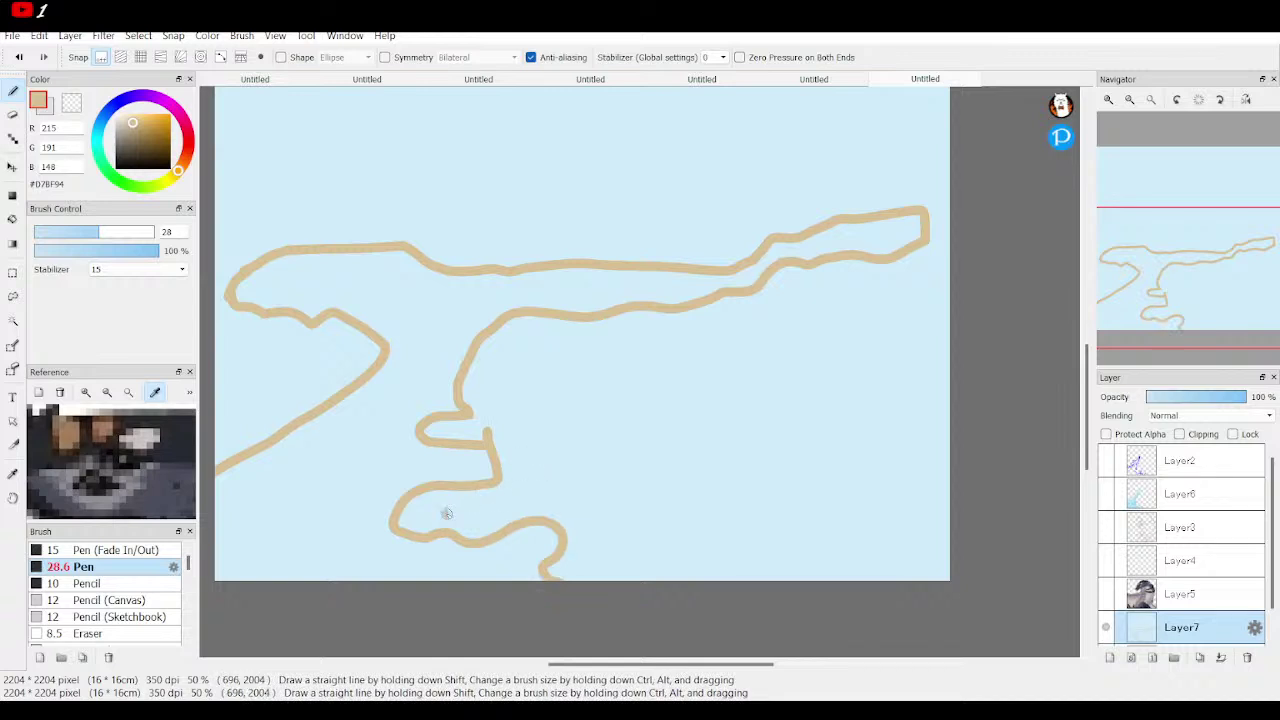
pyautogui.moveTo(447, 513)
pyautogui.mouseDown()
pyautogui.moveTo(524, 483)
pyautogui.moveTo(529, 467)
pyautogui.moveTo(634, 504)
pyautogui.moveTo(739, 494)
pyautogui.mouseUp()
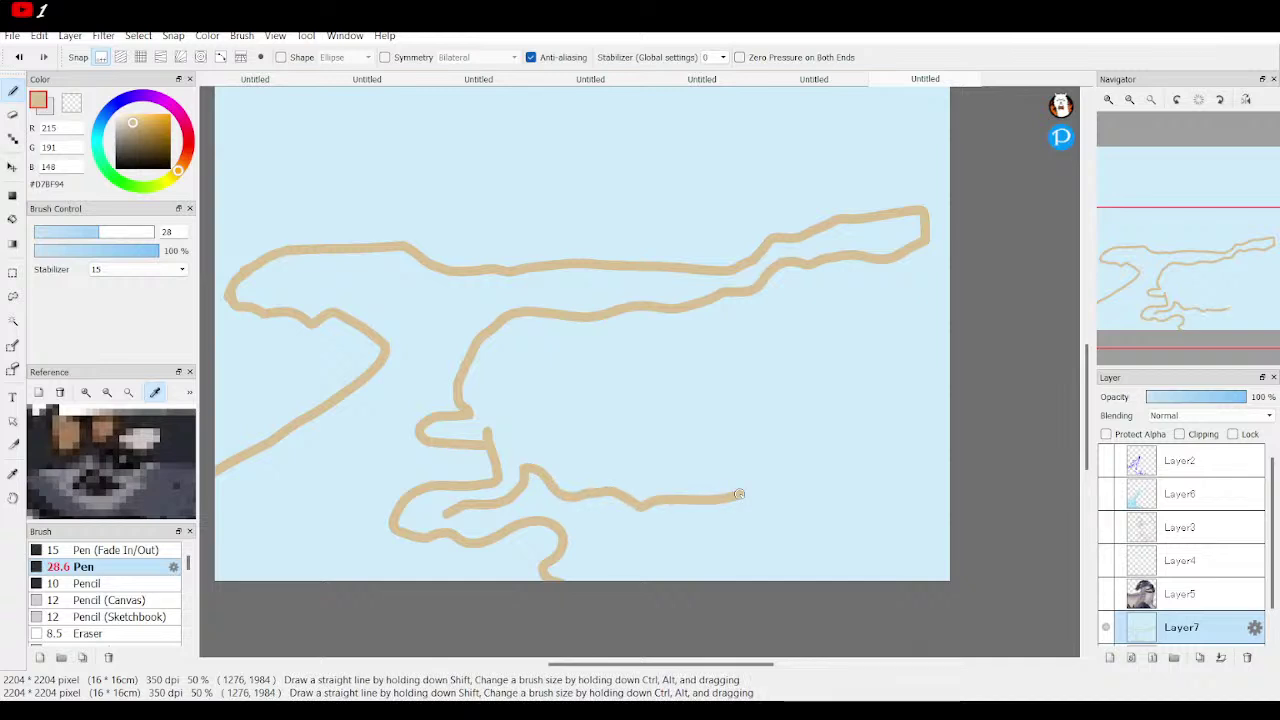
pyautogui.moveTo(447, 514); pyautogui.dragTo(552, 458)
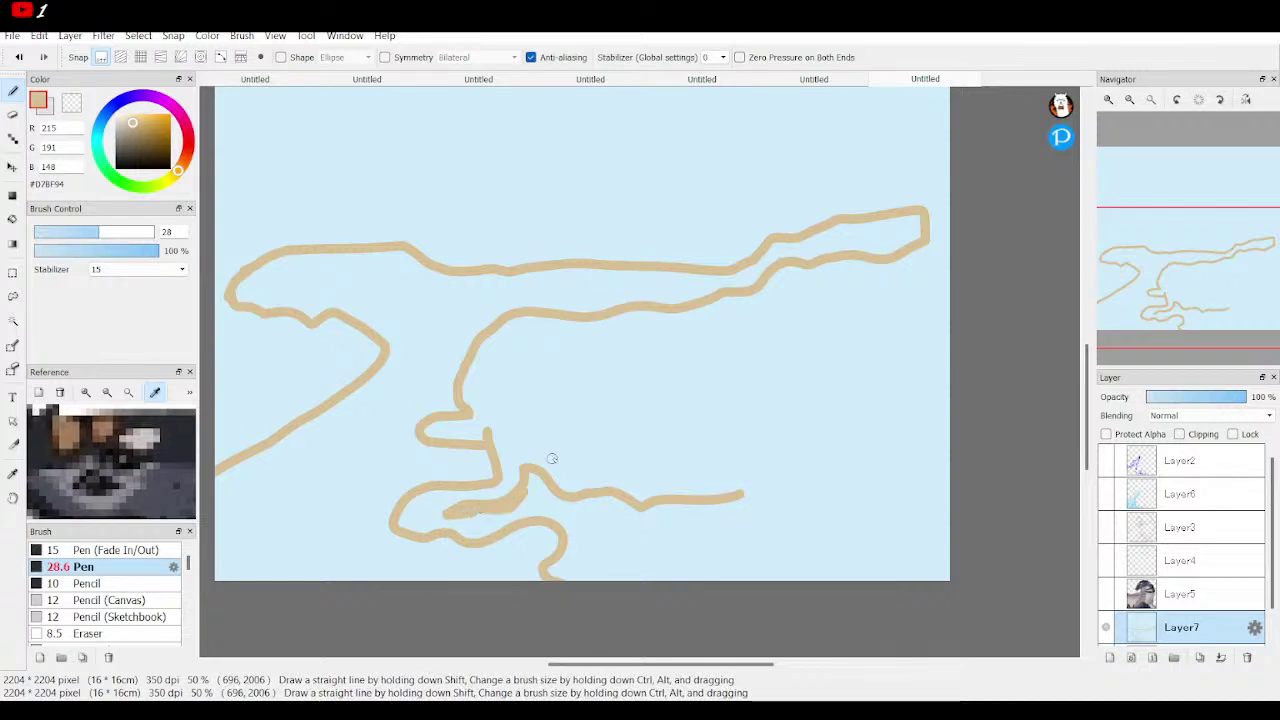
pyautogui.hotkey('ctrl', 'z')
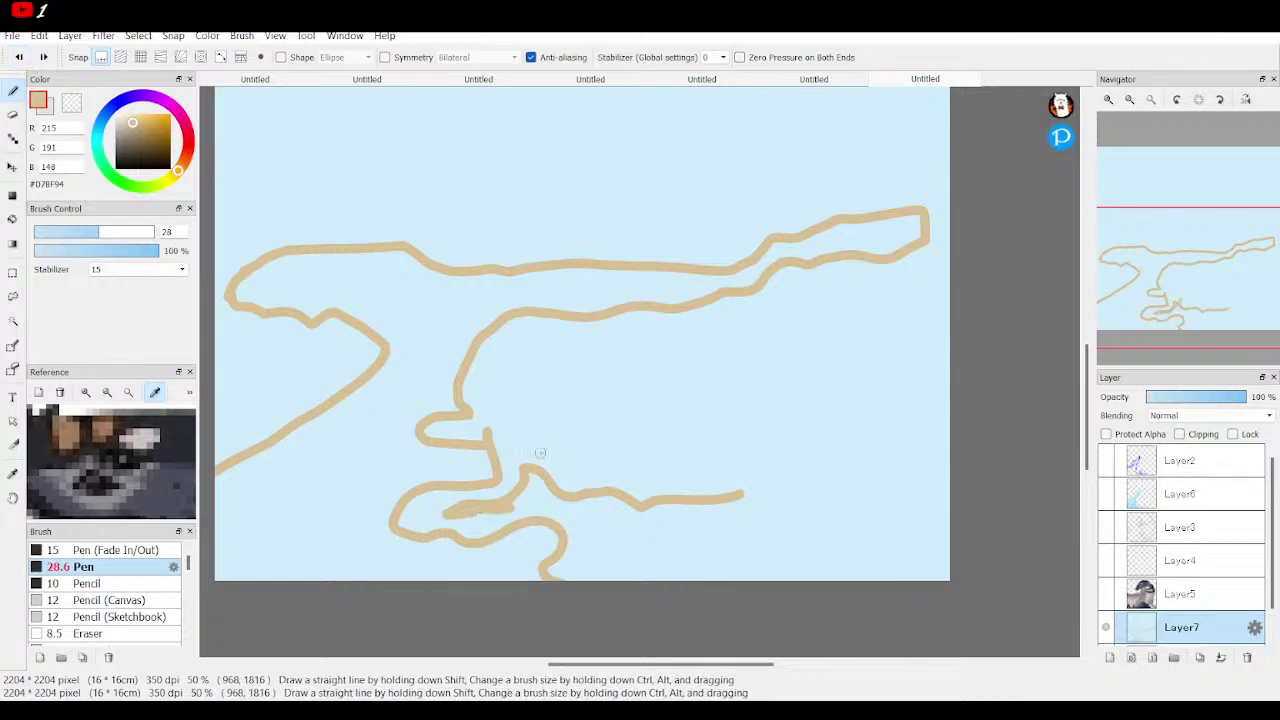
pyautogui.moveTo(513, 508); pyautogui.dragTo(535, 478)
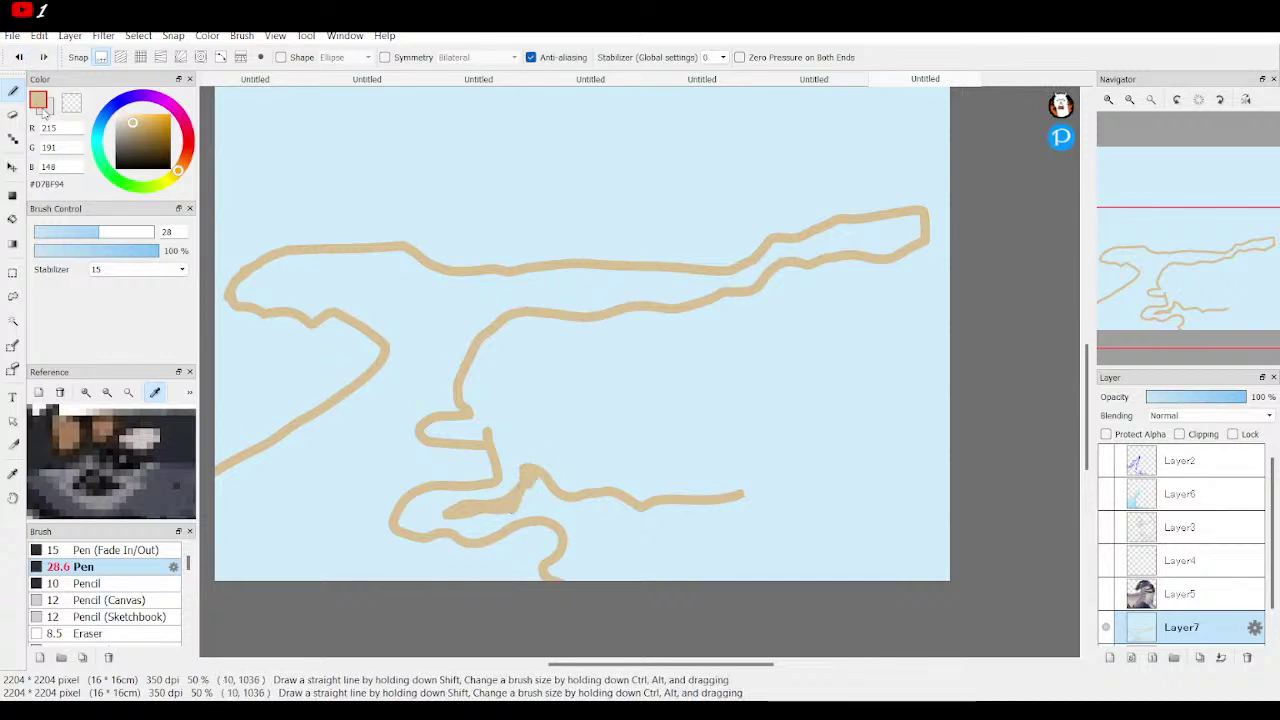
pyautogui.click(18, 57)
pyautogui.click(18, 57)
pyautogui.click(18, 57)
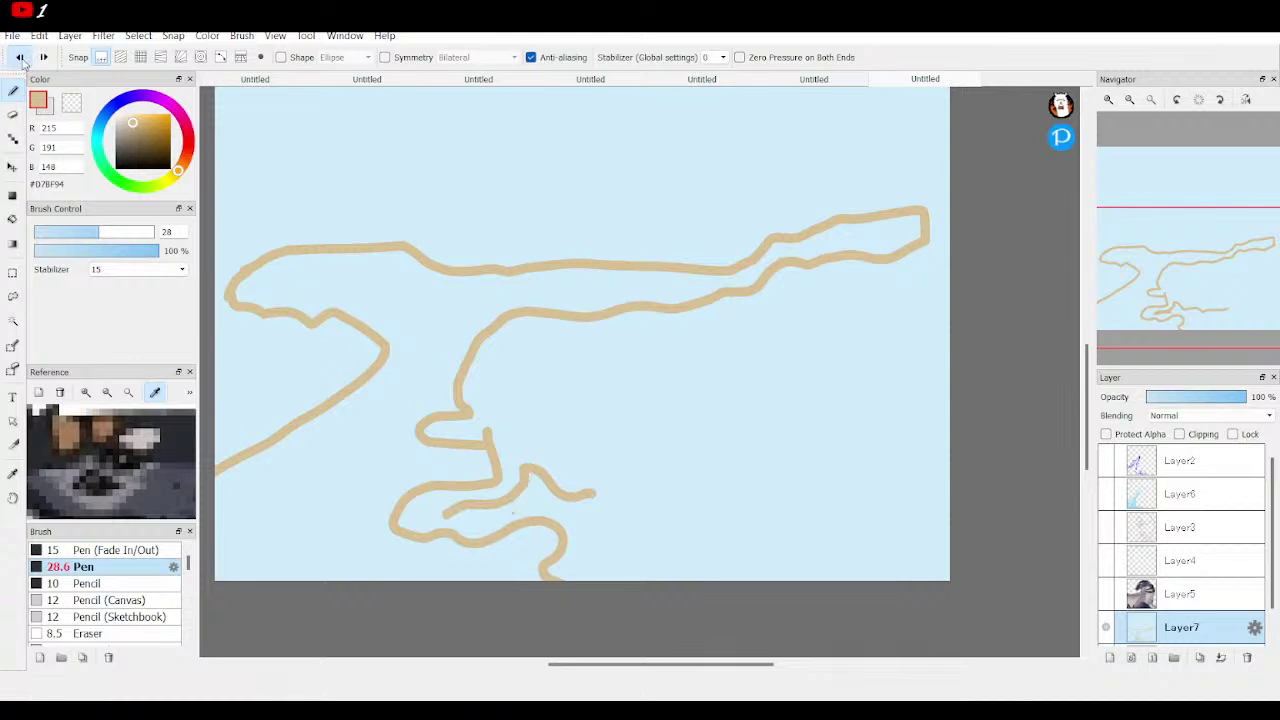
pyautogui.click(18, 57)
pyautogui.click(18, 57)
pyautogui.click(18, 57)
pyautogui.click(18, 57)
pyautogui.click(18, 57)
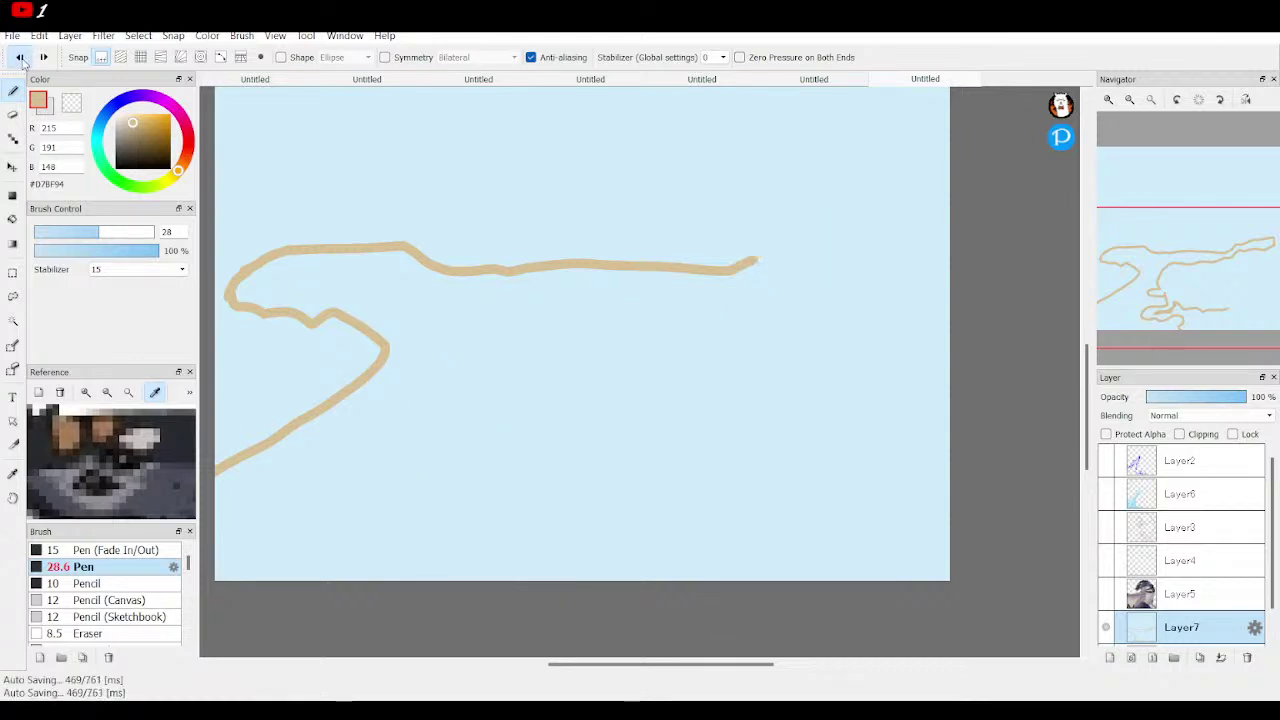
pyautogui.click(18, 57)
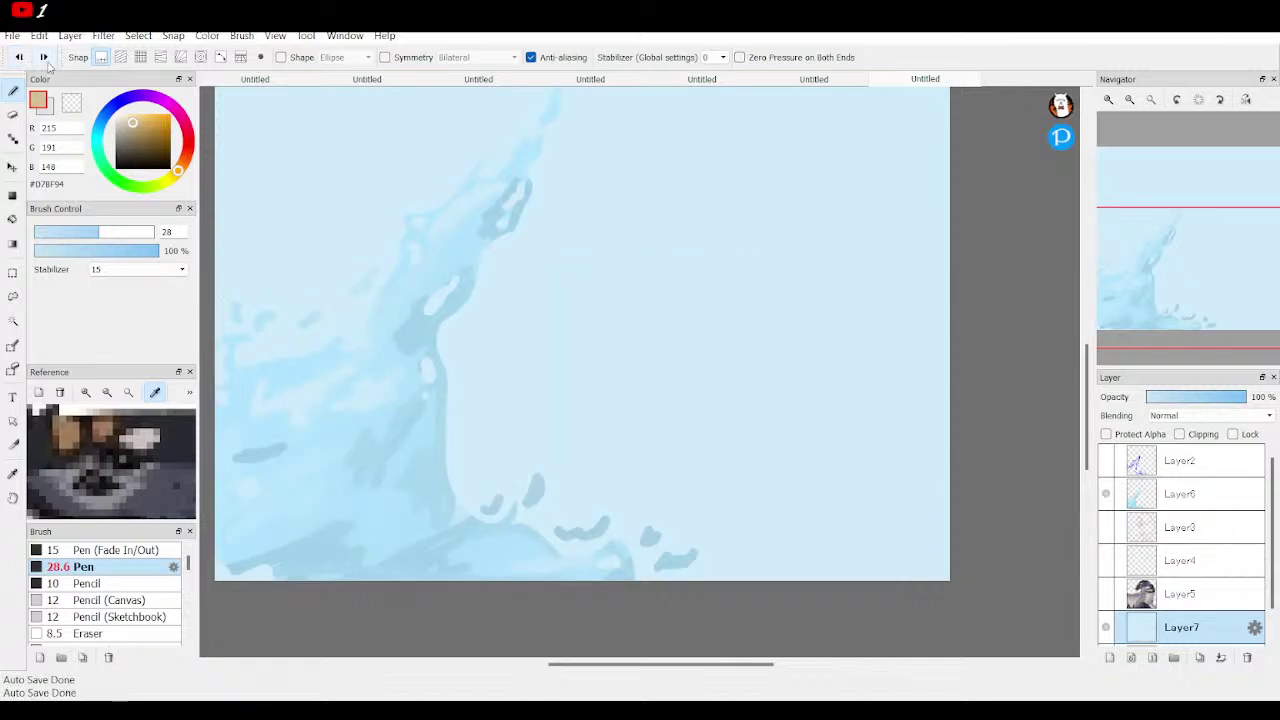
pyautogui.click(18, 57)
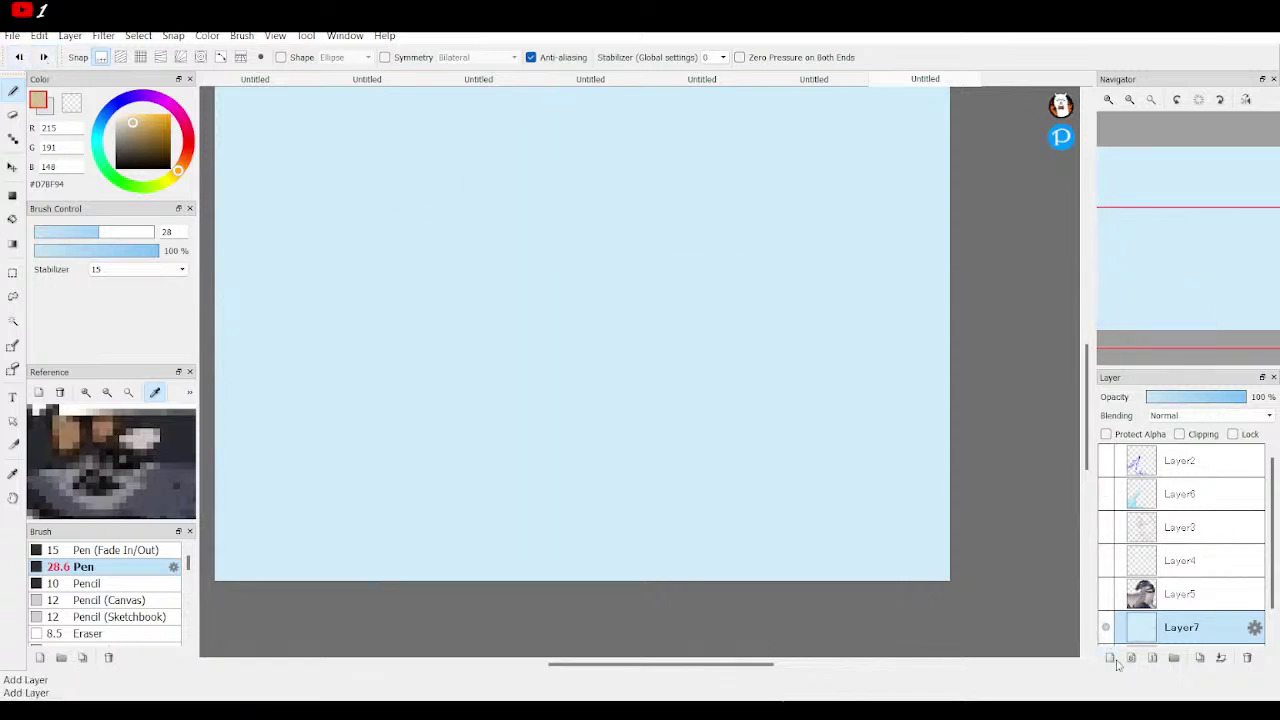
# Add a new layer above Layer7 and outline wavy tan landforms: a long branching ridge and low ground along the canvas's lower edge
pyautogui.click(1112, 659)
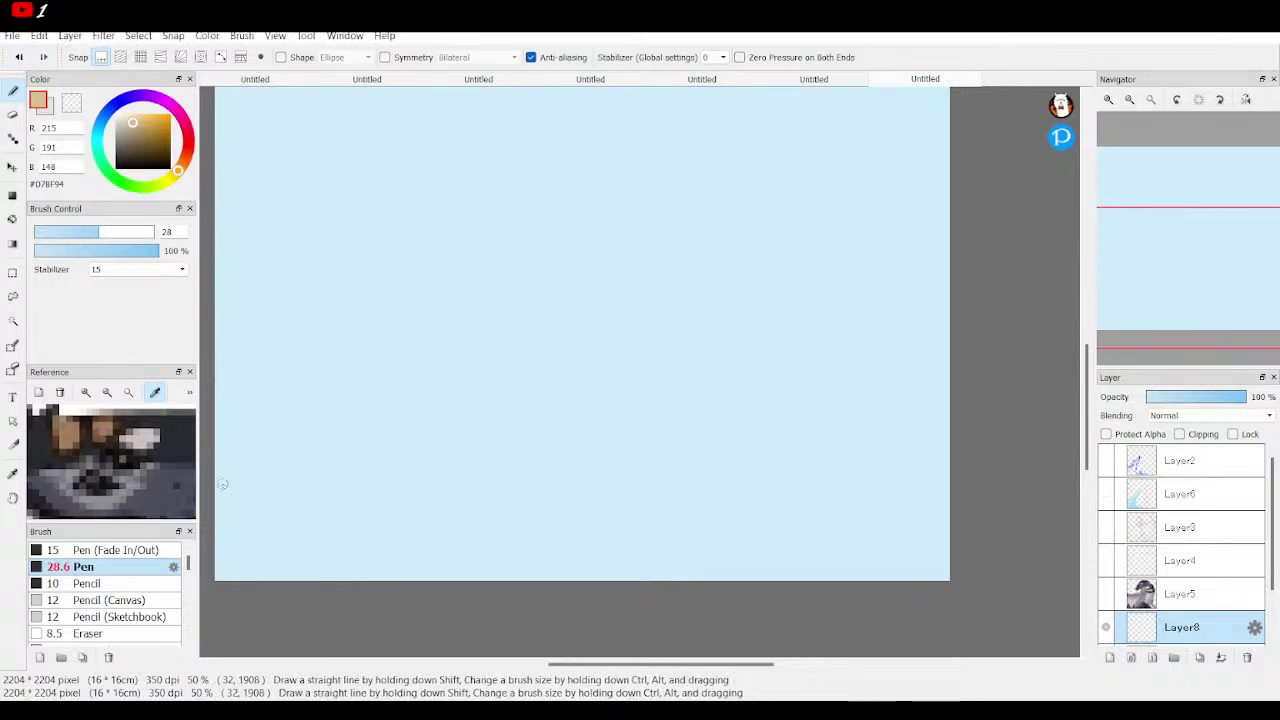
pyautogui.moveTo(222, 484)
pyautogui.mouseDown()
pyautogui.moveTo(312, 437)
pyautogui.moveTo(395, 344)
pyautogui.moveTo(357, 306)
pyautogui.moveTo(314, 294)
pyautogui.moveTo(278, 308)
pyautogui.moveTo(218, 296)
pyautogui.moveTo(228, 263)
pyautogui.moveTo(256, 244)
pyautogui.moveTo(749, 270)
pyautogui.moveTo(778, 241)
pyautogui.moveTo(902, 238)
pyautogui.moveTo(815, 284)
pyautogui.moveTo(470, 328)
pyautogui.moveTo(438, 398)
pyautogui.moveTo(466, 452)
pyautogui.moveTo(452, 475)
pyautogui.moveTo(352, 507)
pyautogui.moveTo(505, 567)
pyautogui.moveTo(508, 594)
pyautogui.mouseUp()
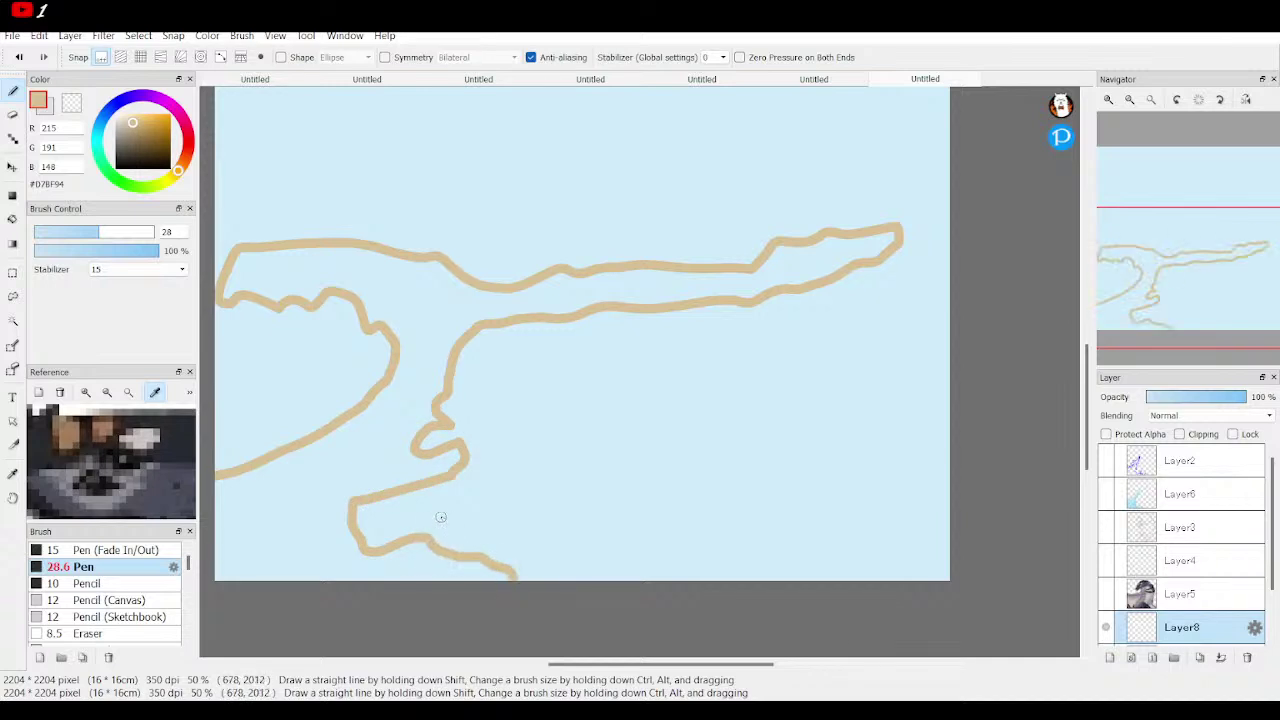
pyautogui.moveTo(403, 514)
pyautogui.mouseDown()
pyautogui.moveTo(493, 470)
pyautogui.moveTo(772, 500)
pyautogui.moveTo(640, 521)
pyautogui.moveTo(720, 518)
pyautogui.moveTo(774, 505)
pyautogui.mouseUp()
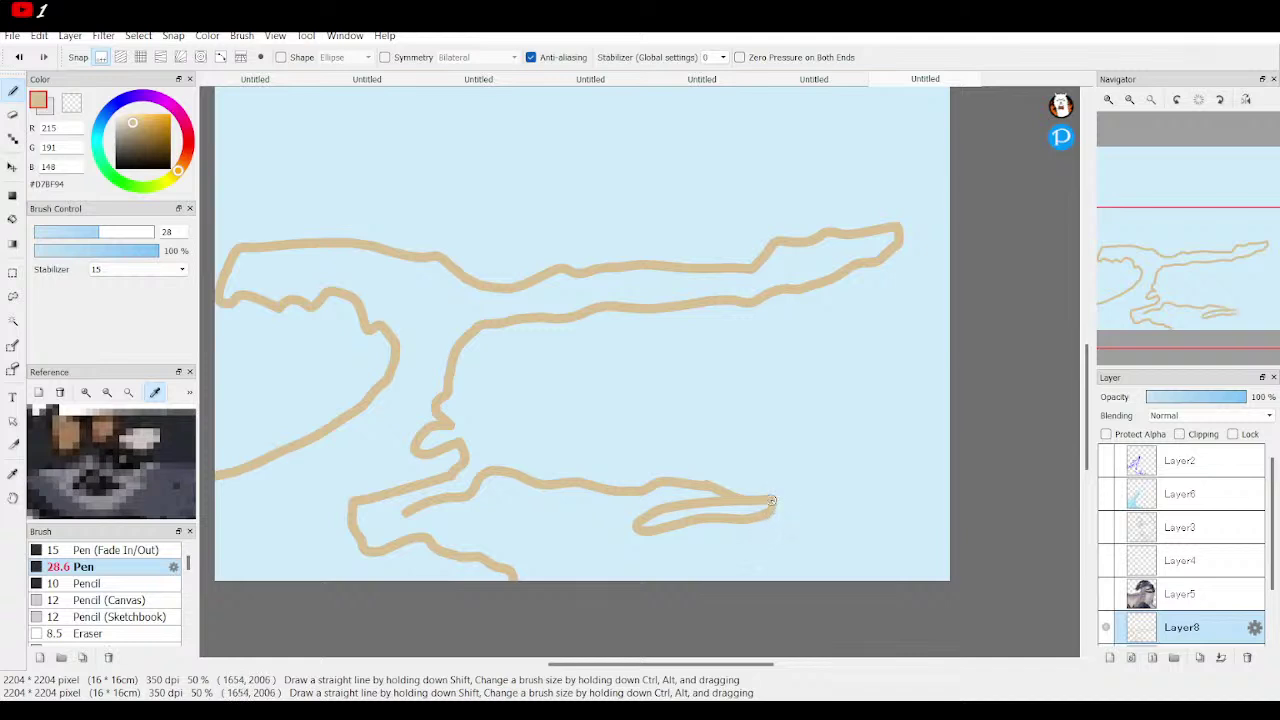
pyautogui.moveTo(771, 501)
pyautogui.mouseDown()
pyautogui.moveTo(815, 545)
pyautogui.moveTo(880, 545)
pyautogui.moveTo(902, 532)
pyautogui.moveTo(888, 523)
pyautogui.moveTo(912, 517)
pyautogui.moveTo(955, 524)
pyautogui.mouseUp()
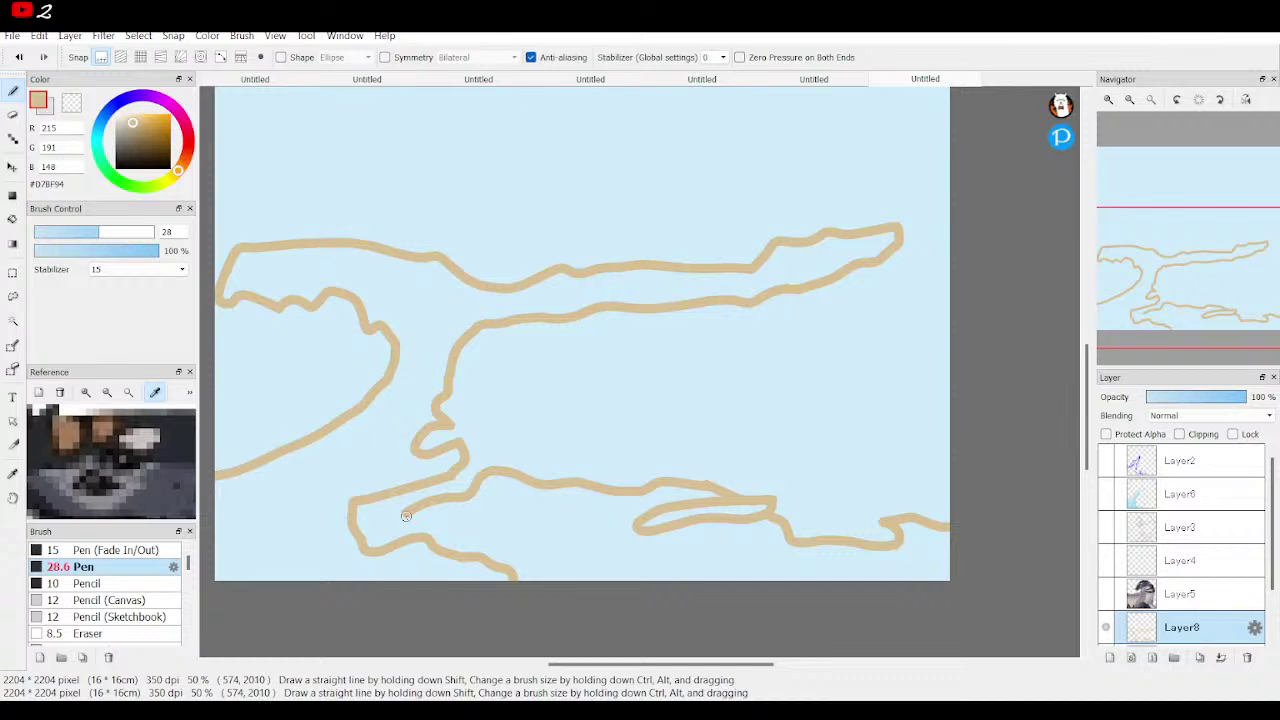
pyautogui.moveTo(406, 515)
pyautogui.mouseDown()
pyautogui.moveTo(489, 512)
pyautogui.moveTo(569, 536)
pyautogui.moveTo(563, 583)
pyautogui.mouseUp()
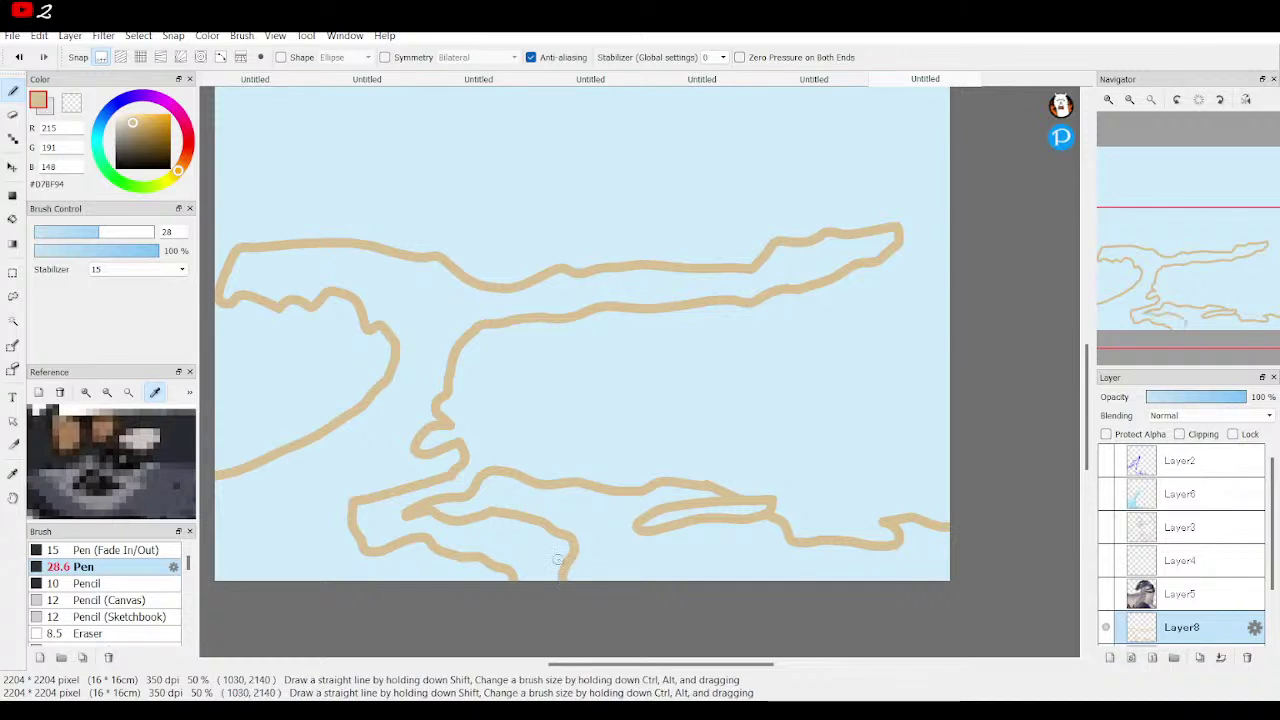
pyautogui.moveTo(716, 583)
pyautogui.mouseDown()
pyautogui.moveTo(766, 557)
pyautogui.moveTo(783, 585)
pyautogui.mouseUp()
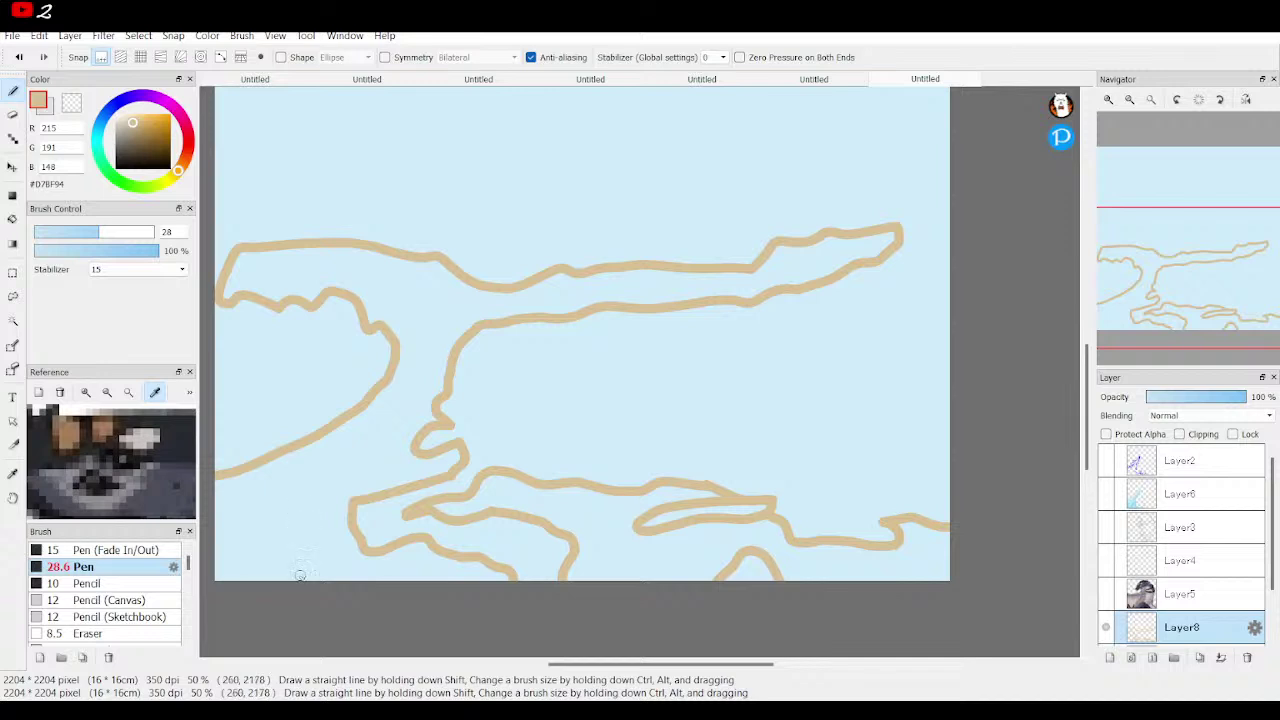
pyautogui.moveTo(299, 575)
pyautogui.mouseDown()
pyautogui.moveTo(232, 560)
pyautogui.moveTo(258, 484)
pyautogui.moveTo(247, 470)
pyautogui.mouseUp()
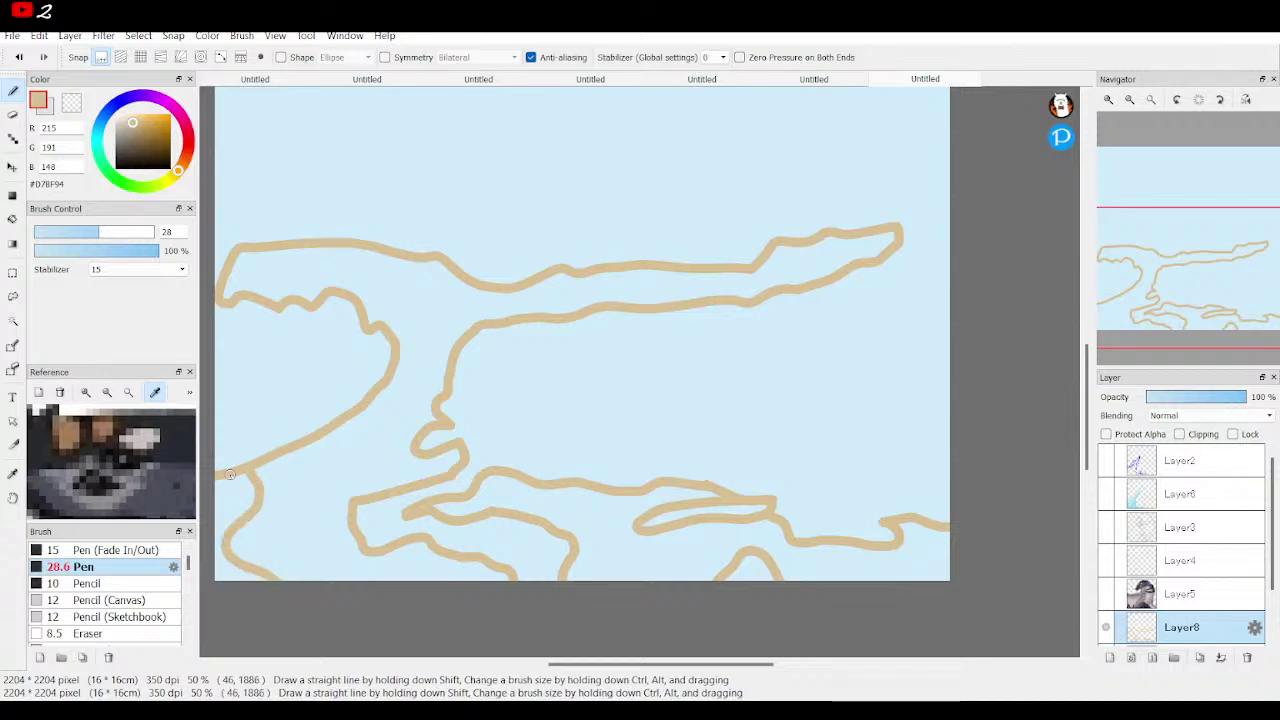
# Fill the outlined branching ridge and the low ground beside it with the sandy tan colour using the Bucket tool
pyautogui.press('g')
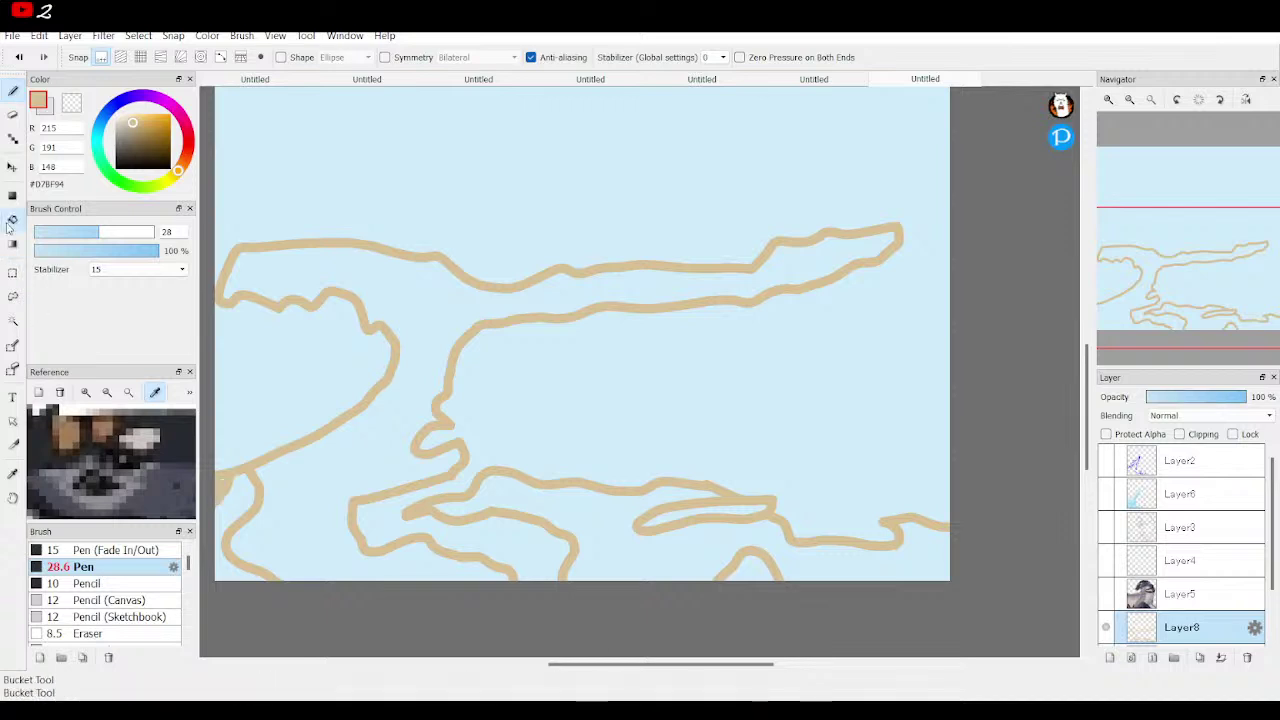
pyautogui.click(420, 293)
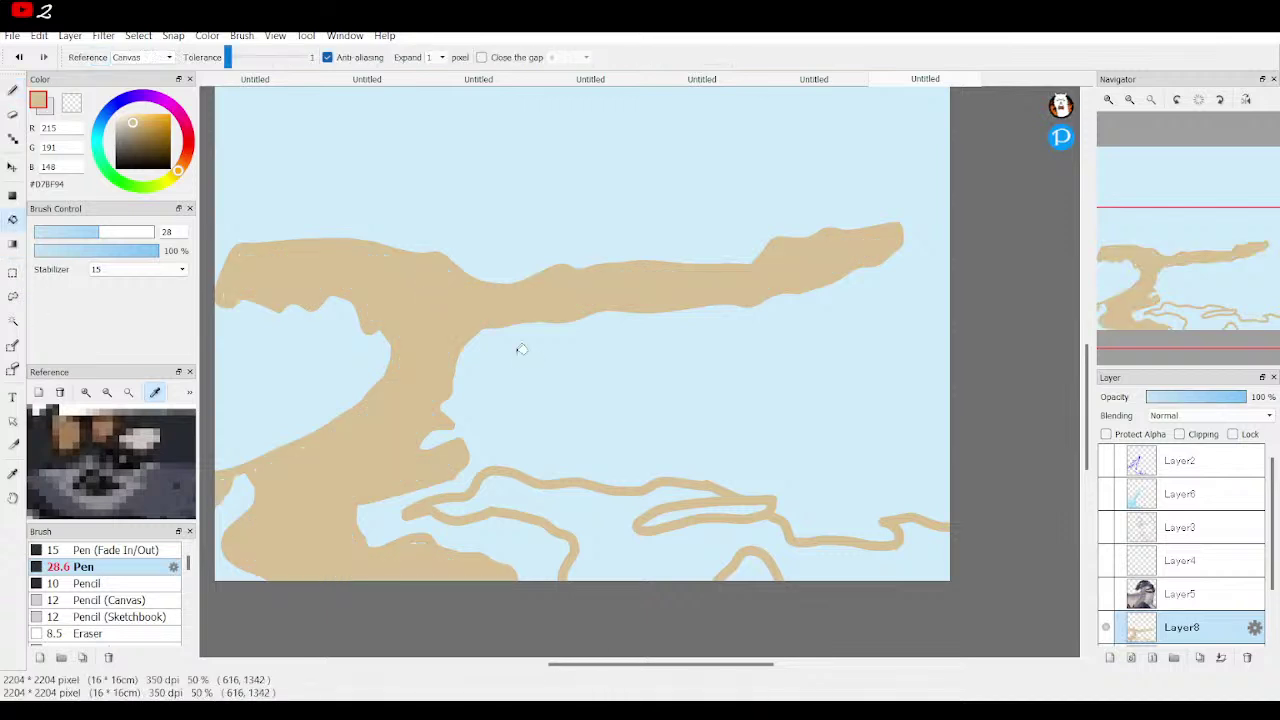
pyautogui.click(540, 495)
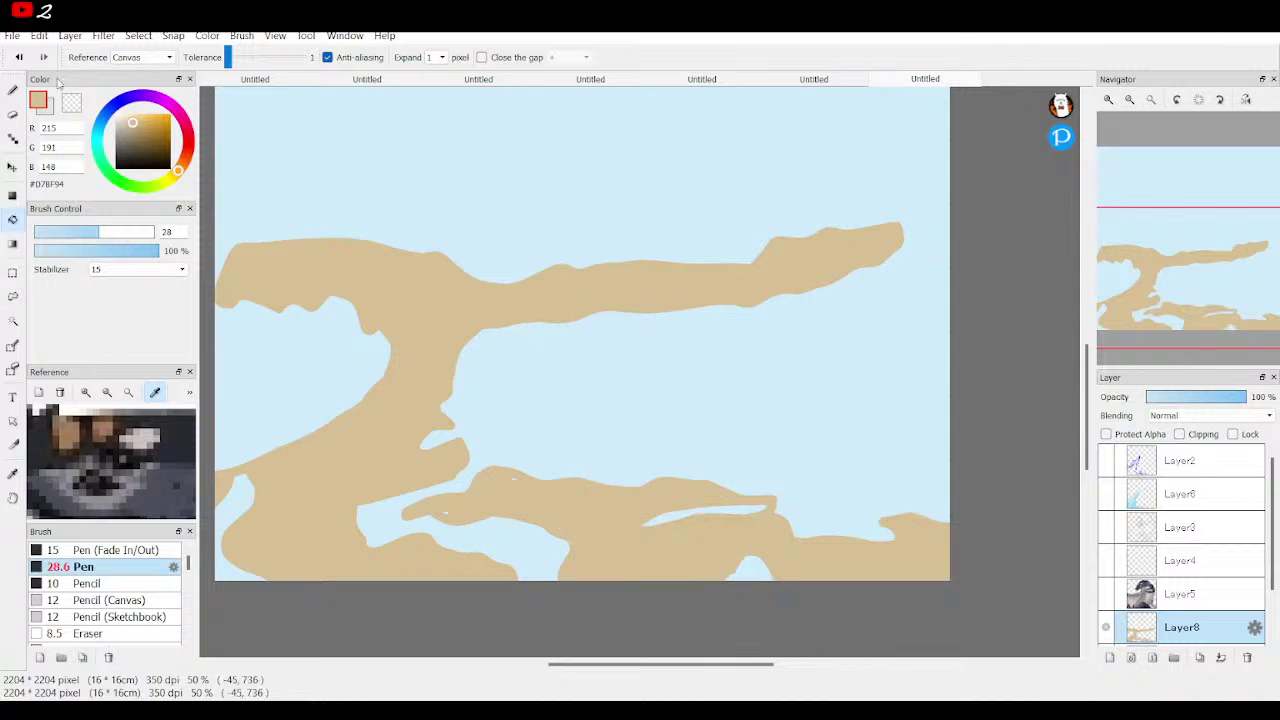
# Set the Pen colour to pale cream #FFF5E4 and add a new layer between Layer8 and Layer7
pyautogui.click(8, 92)
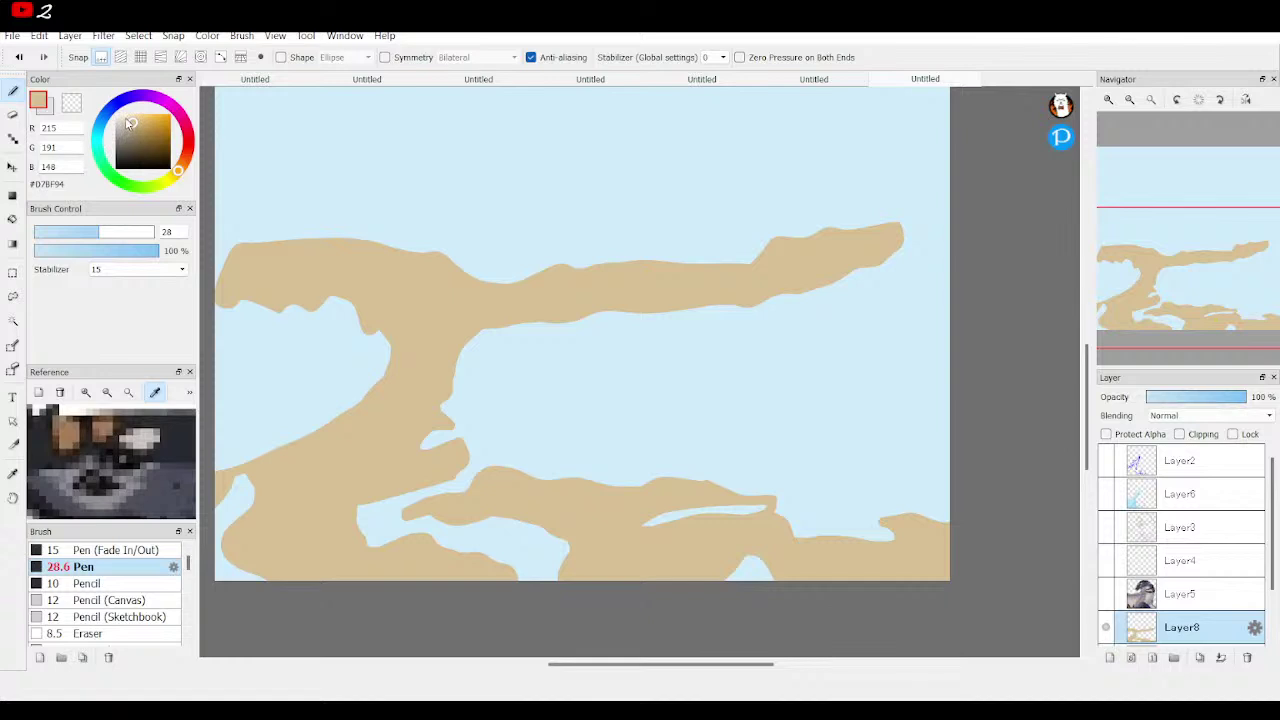
pyautogui.moveTo(138, 138); pyautogui.dragTo(121, 113)
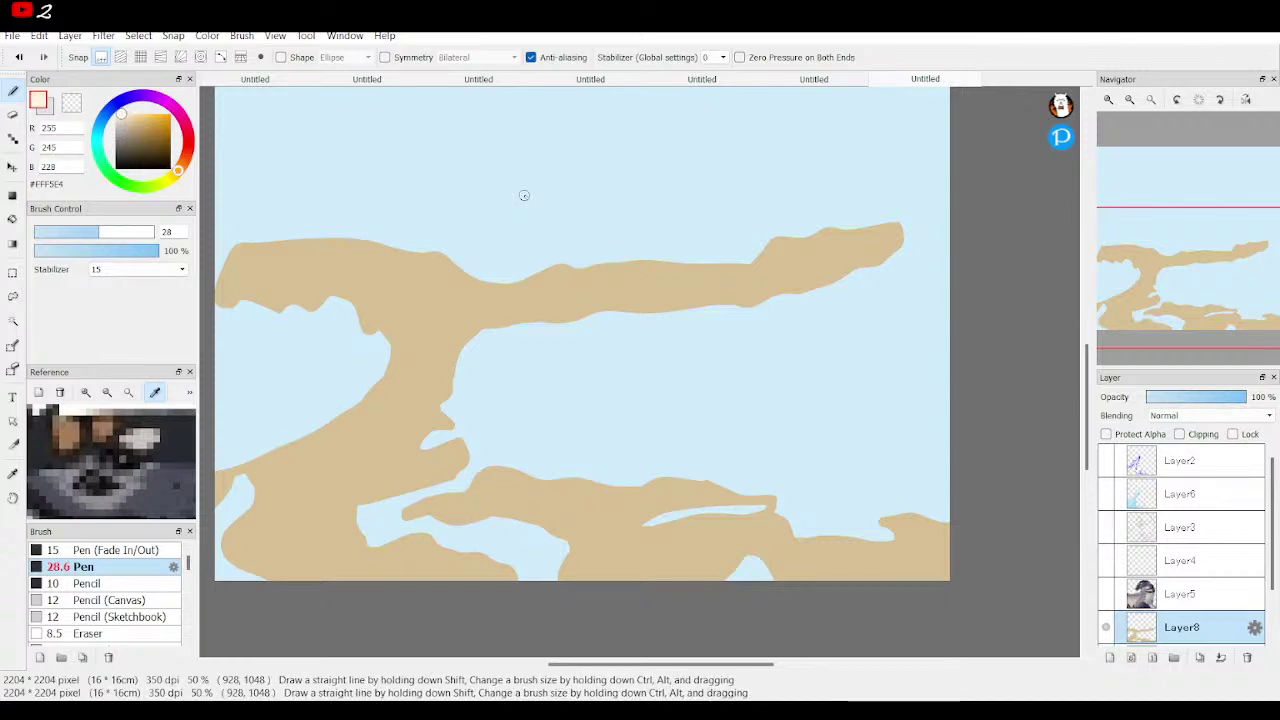
pyautogui.scroll(-2, 1170, 605)
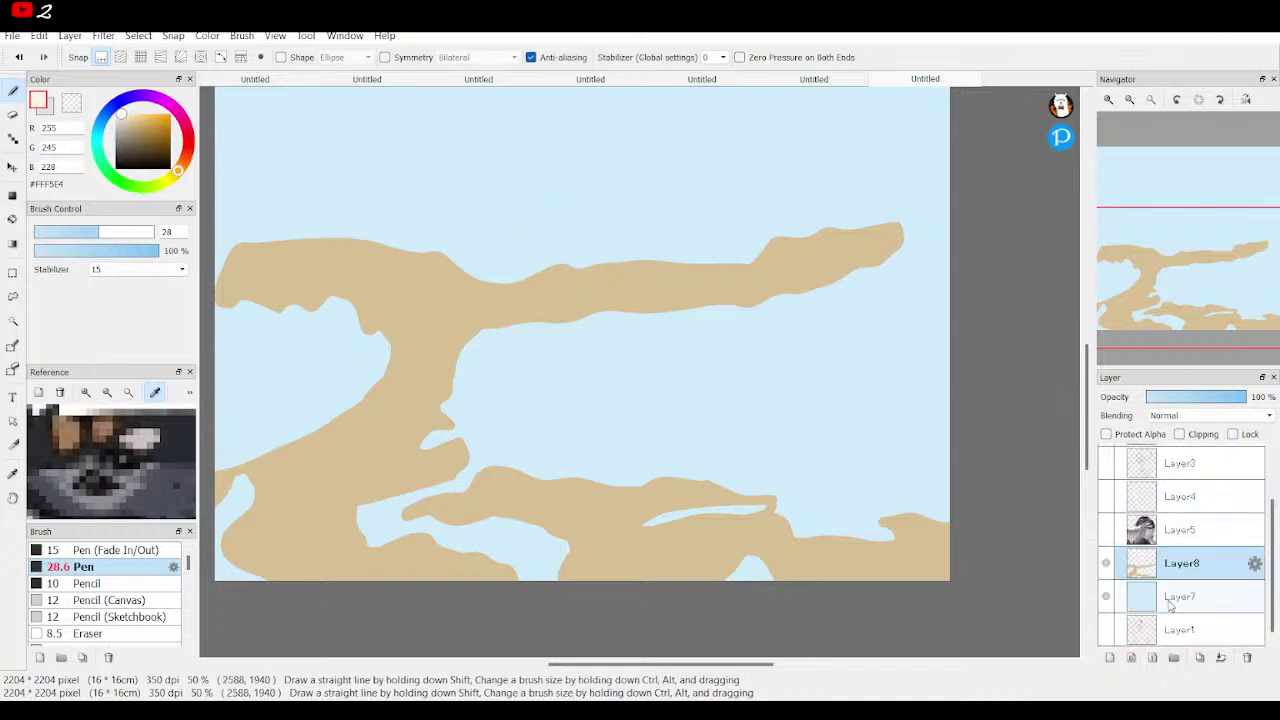
pyautogui.click(1170, 600)
pyautogui.click(1132, 656)
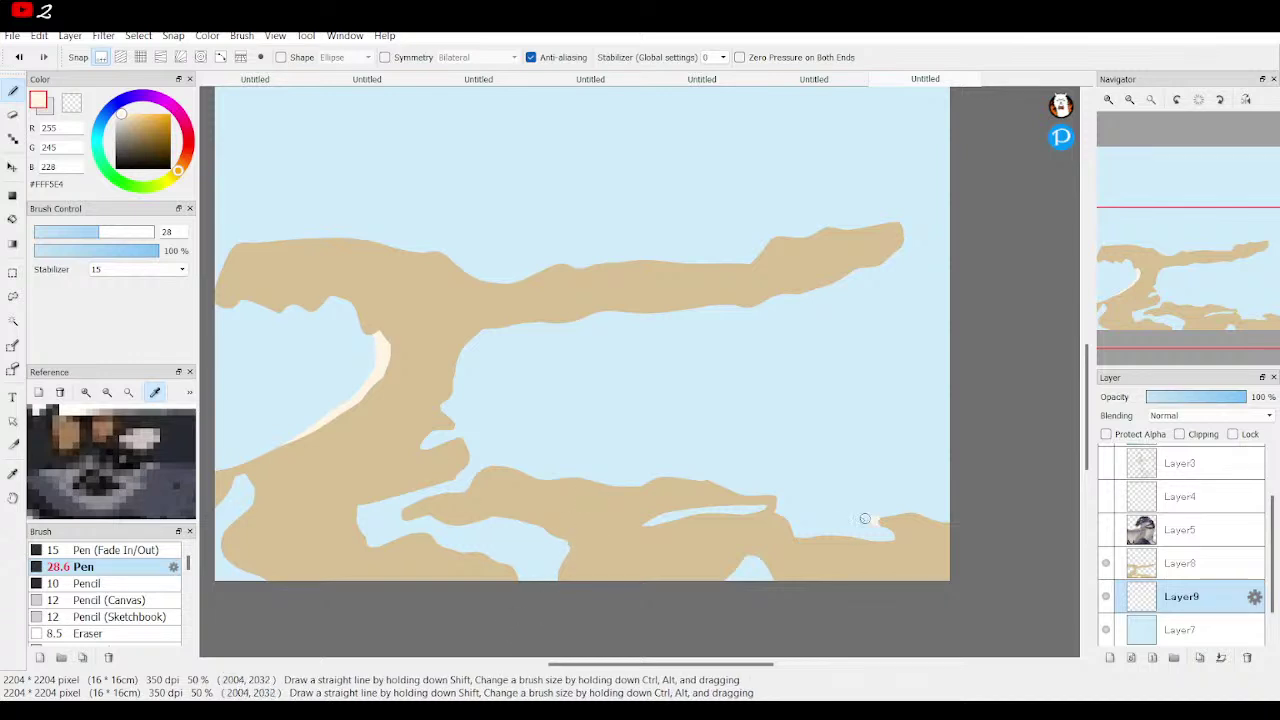
# Paint cream edging behind the tan landforms, along the long ridge's upper edge and across the notch in the low ground
pyautogui.moveTo(865, 519); pyautogui.dragTo(768, 497)
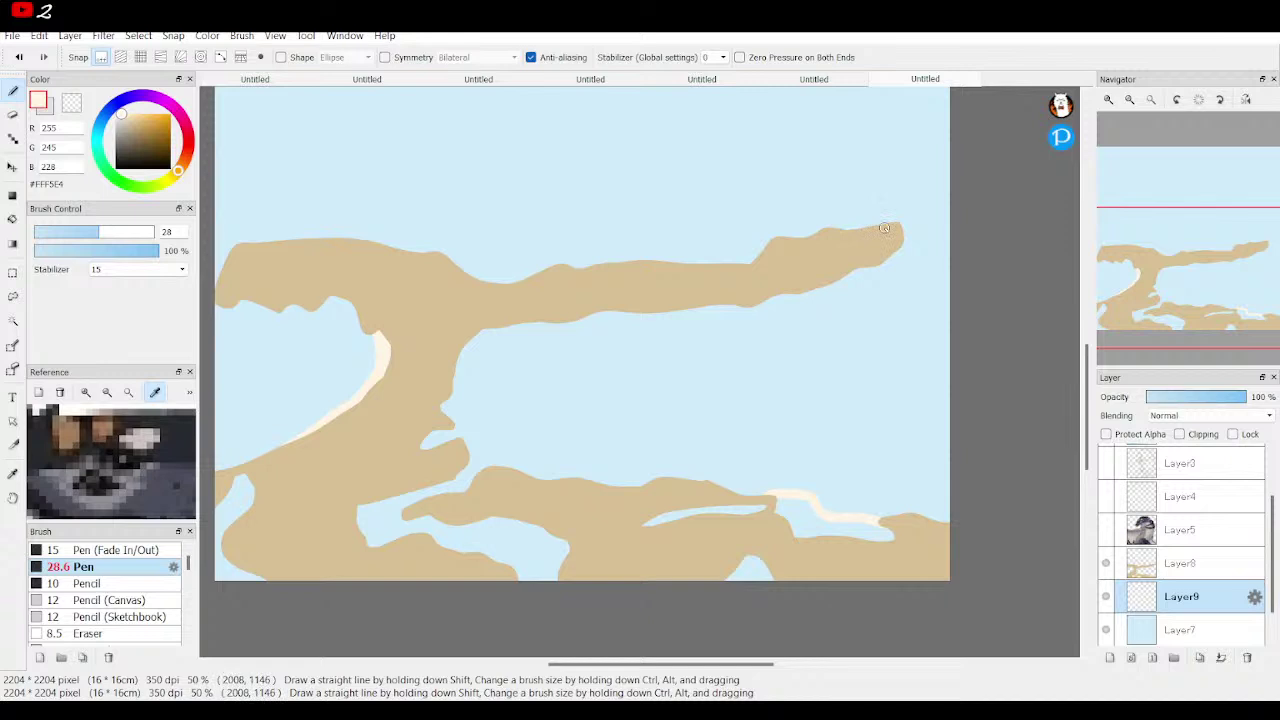
pyautogui.moveTo(884, 228); pyautogui.dragTo(732, 268)
pyautogui.moveTo(800, 218); pyautogui.dragTo(668, 280)
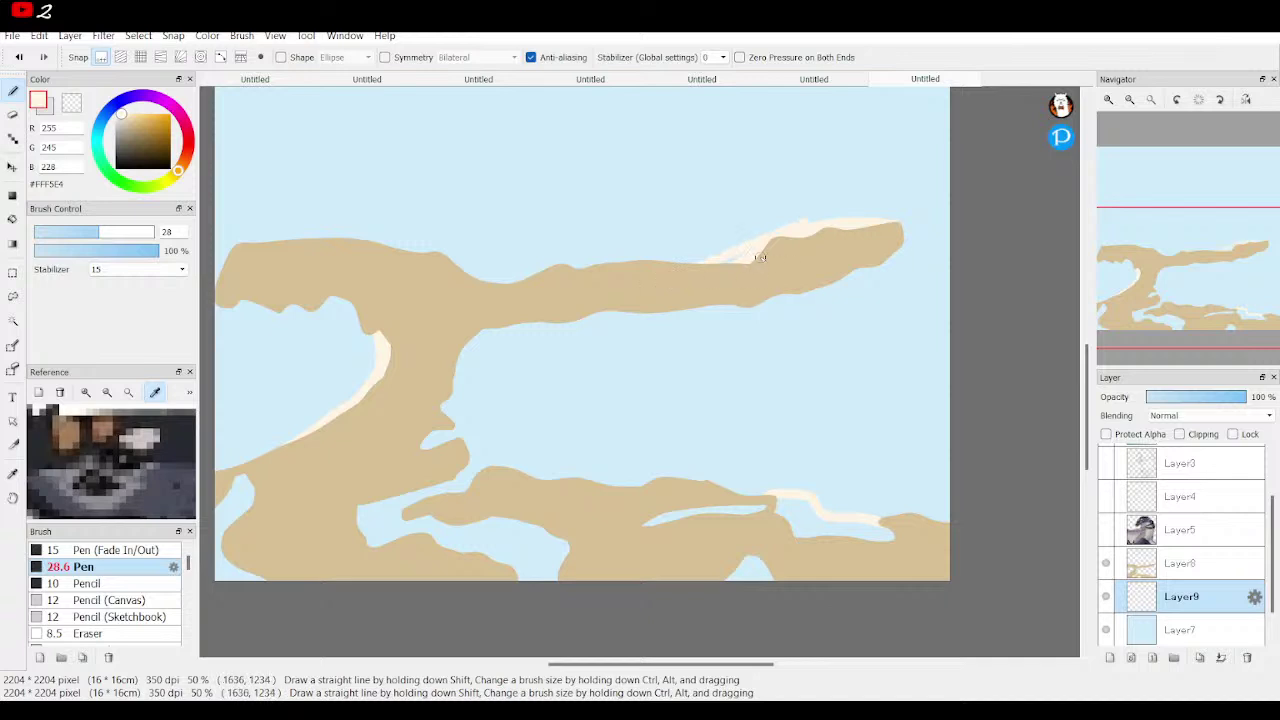
pyautogui.moveTo(760, 257)
pyautogui.mouseDown()
pyautogui.moveTo(603, 259)
pyautogui.moveTo(775, 264)
pyautogui.mouseUp()
pyautogui.moveTo(630, 262)
pyautogui.mouseDown()
pyautogui.moveTo(561, 266)
pyautogui.moveTo(634, 256)
pyautogui.mouseUp()
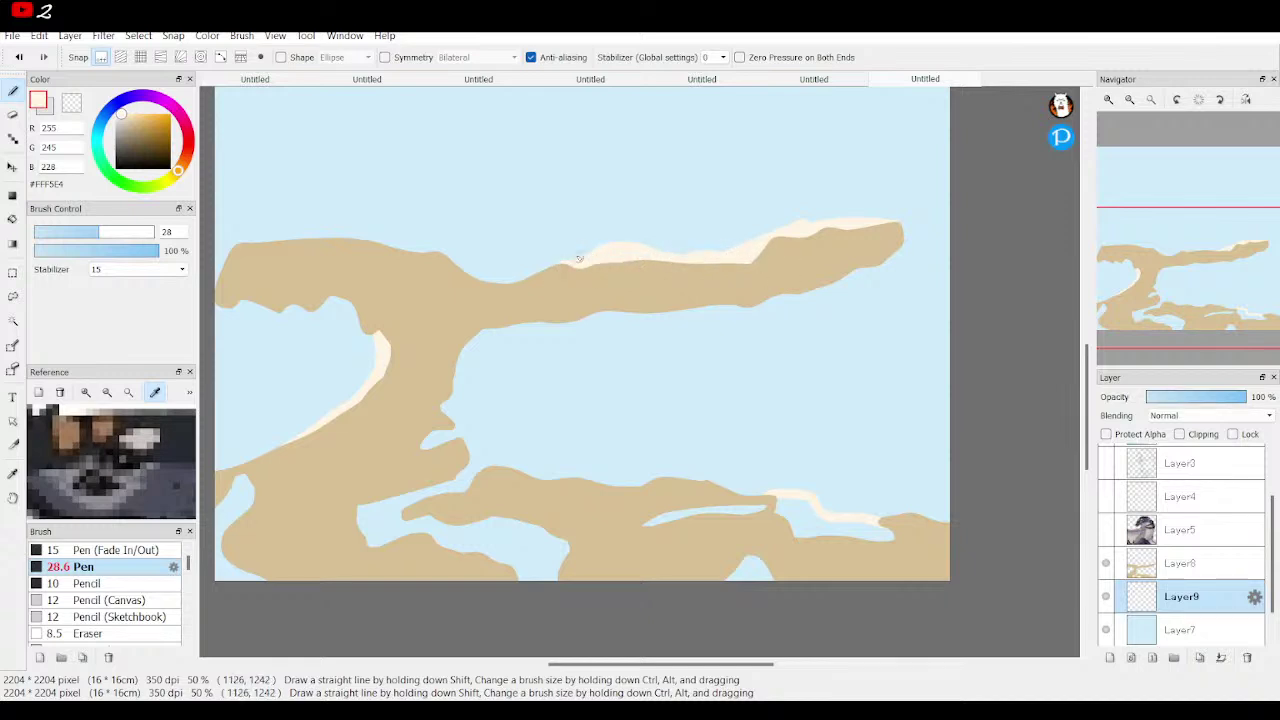
pyautogui.moveTo(578, 258)
pyautogui.mouseDown()
pyautogui.moveTo(461, 273)
pyautogui.moveTo(531, 282)
pyautogui.mouseUp()
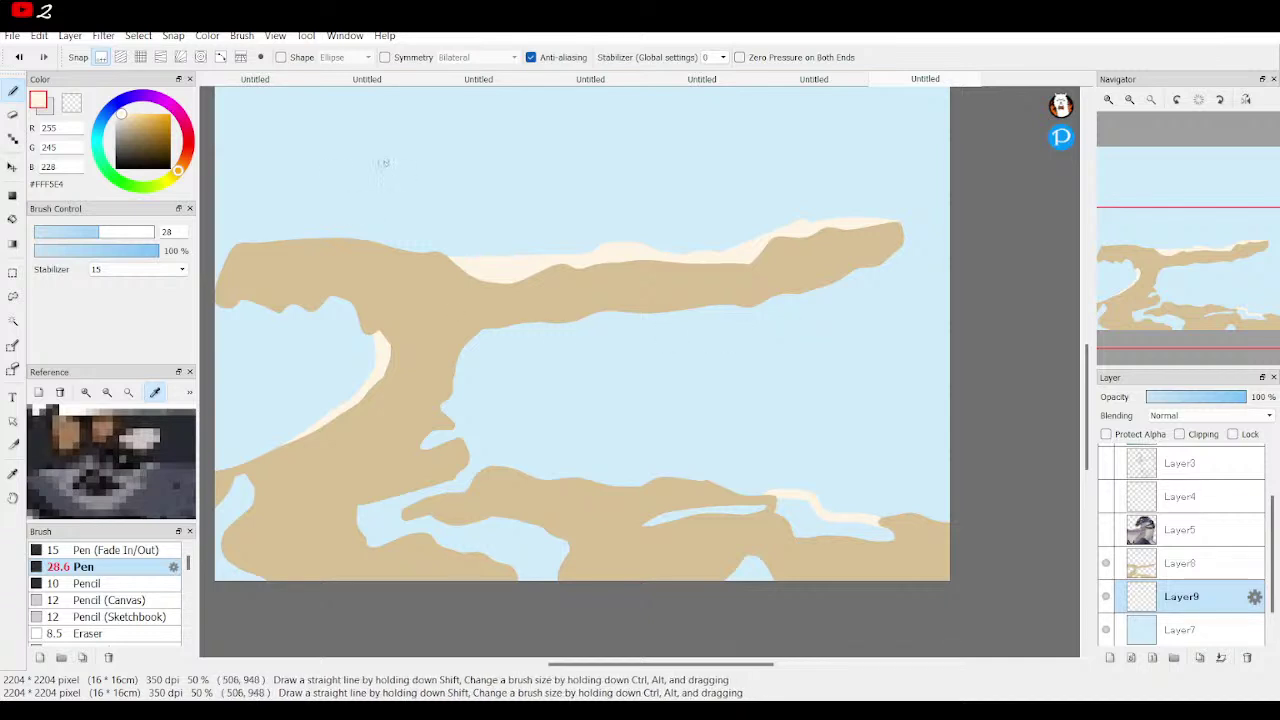
# Set the drawing colour to salmon #EDA281
pyautogui.click(184, 160)
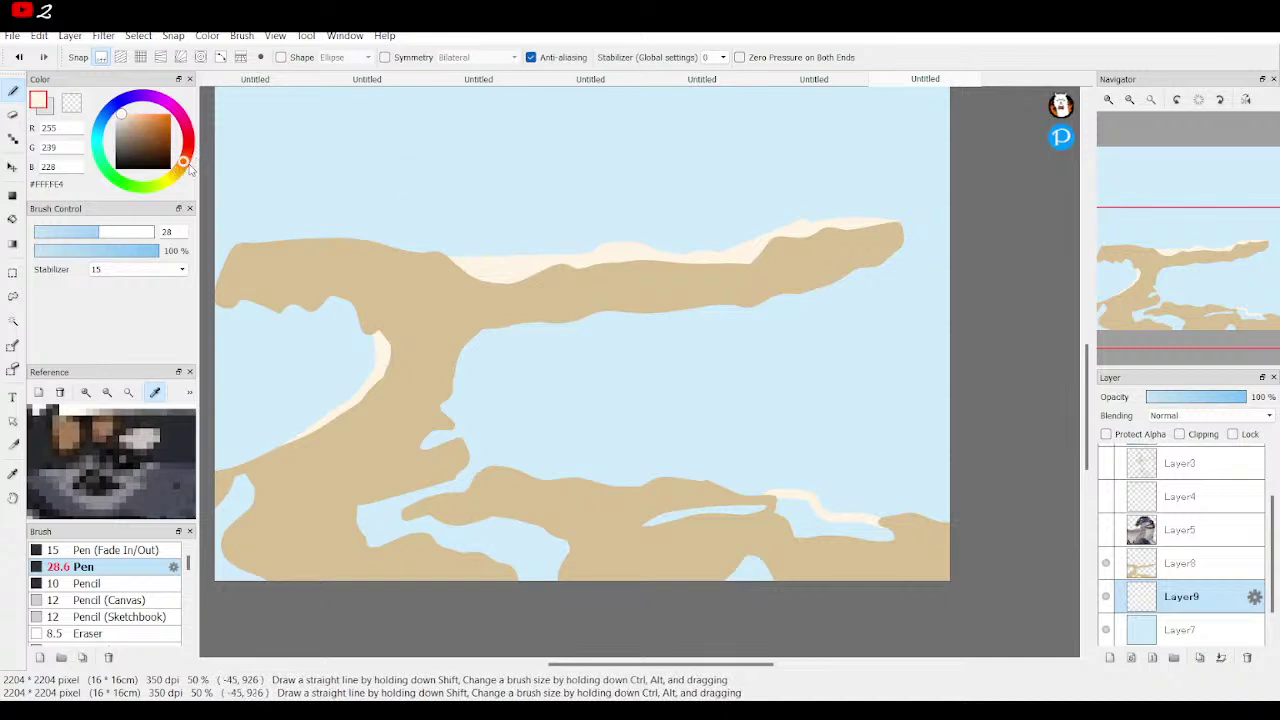
pyautogui.moveTo(143, 128); pyautogui.dragTo(157, 106)
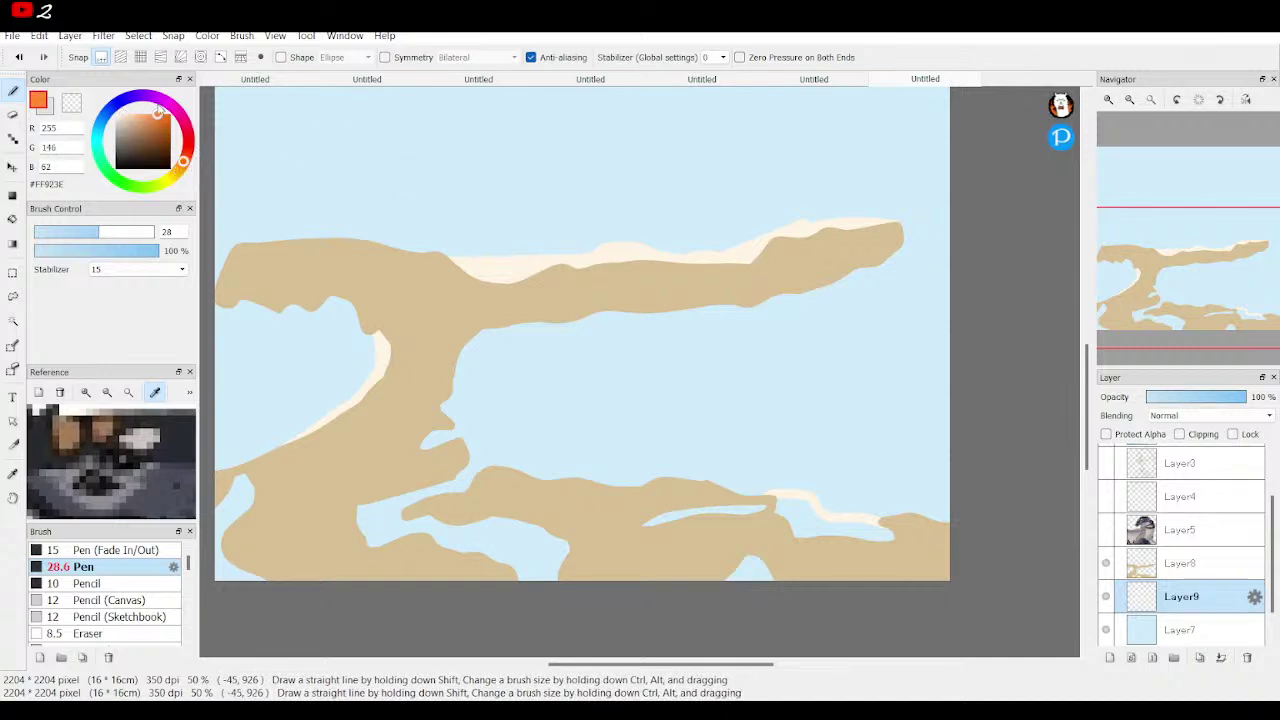
pyautogui.click(184, 170)
pyautogui.click(186, 156)
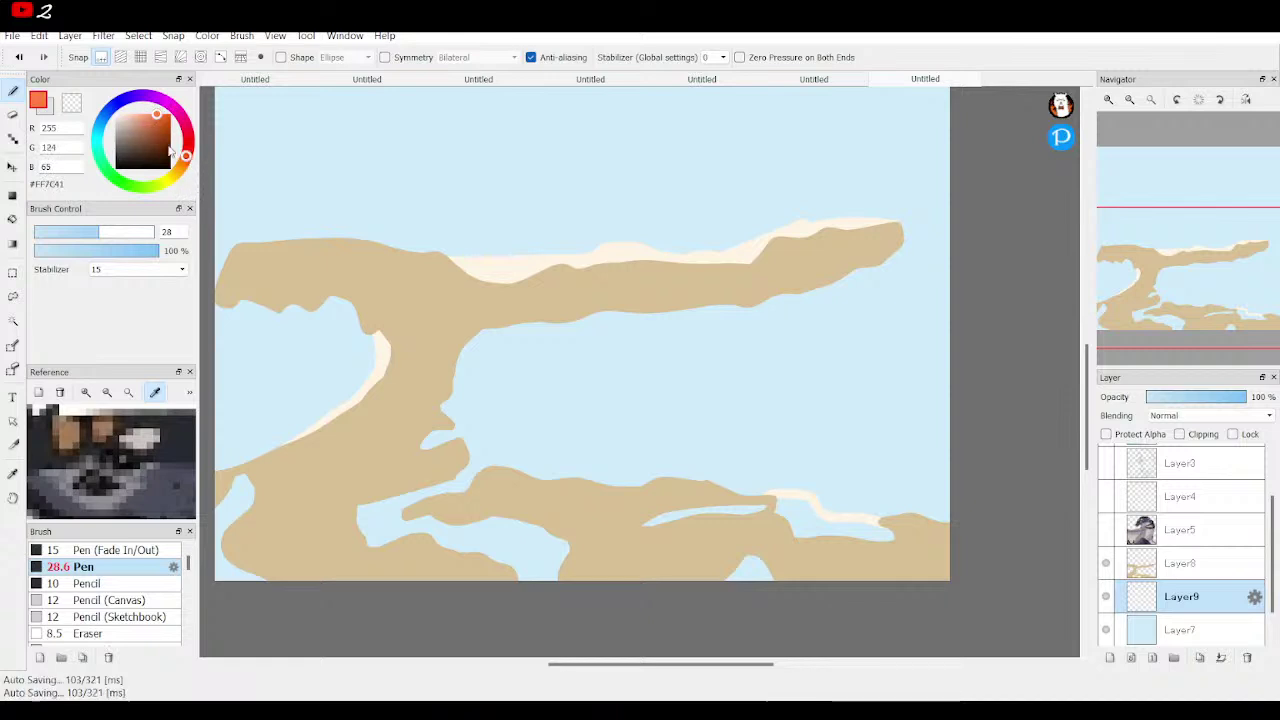
pyautogui.click(142, 121)
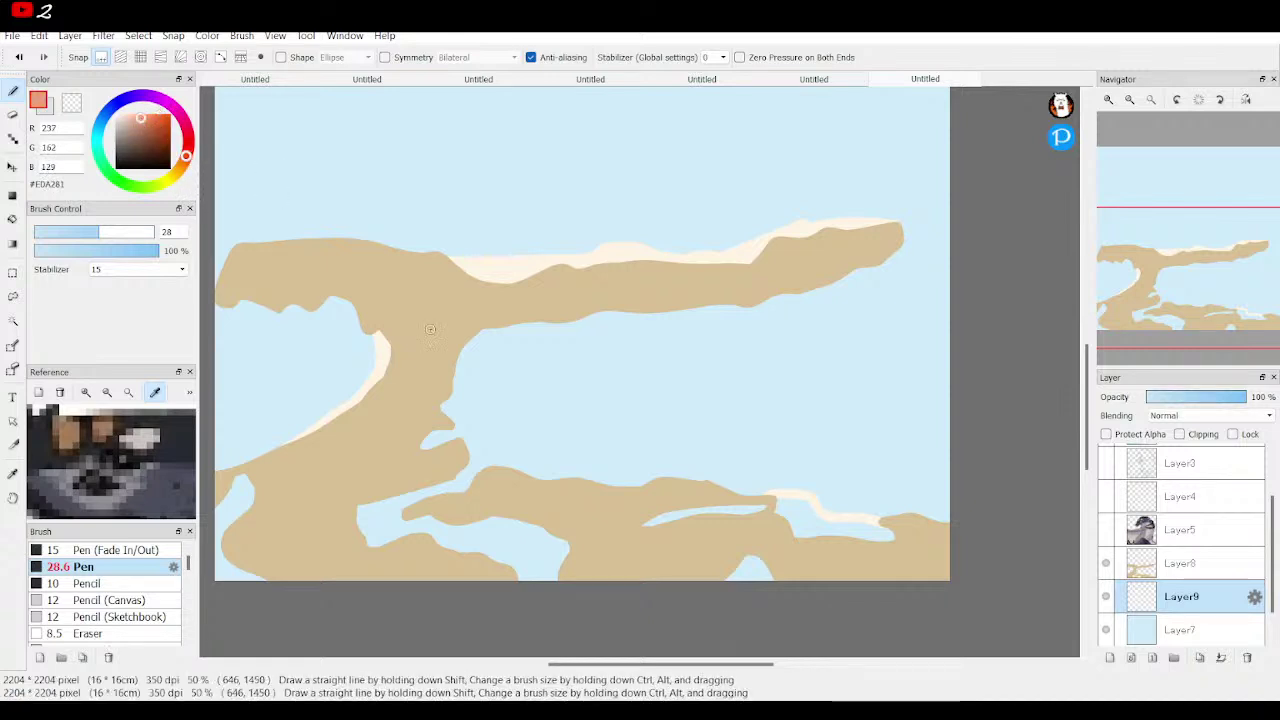
# Paint a curved salmon edge along the ridge trunk's inner side and fill the enclosed gaps and the thin low-ground sliver with salmon
pyautogui.moveTo(500, 464)
pyautogui.mouseDown()
pyautogui.moveTo(468, 425)
pyautogui.moveTo(472, 350)
pyautogui.moveTo(491, 323)
pyautogui.mouseUp()
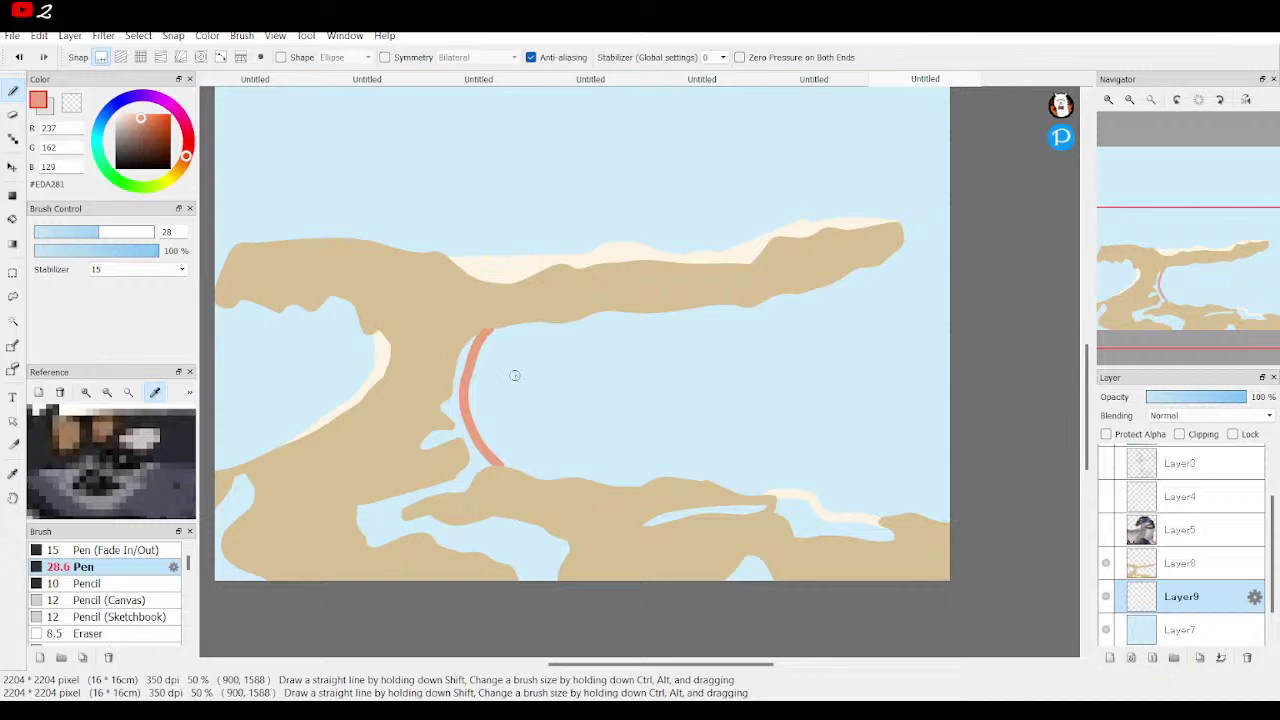
pyautogui.click(13, 220)
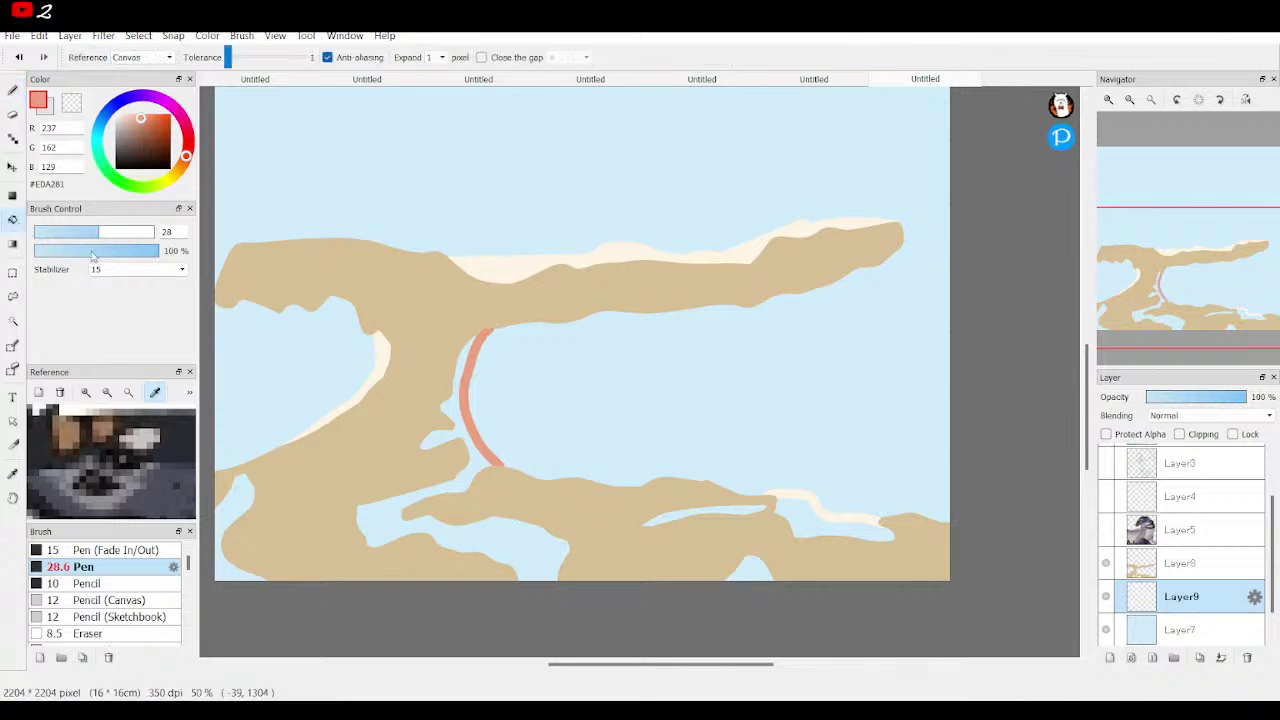
pyautogui.click(499, 537)
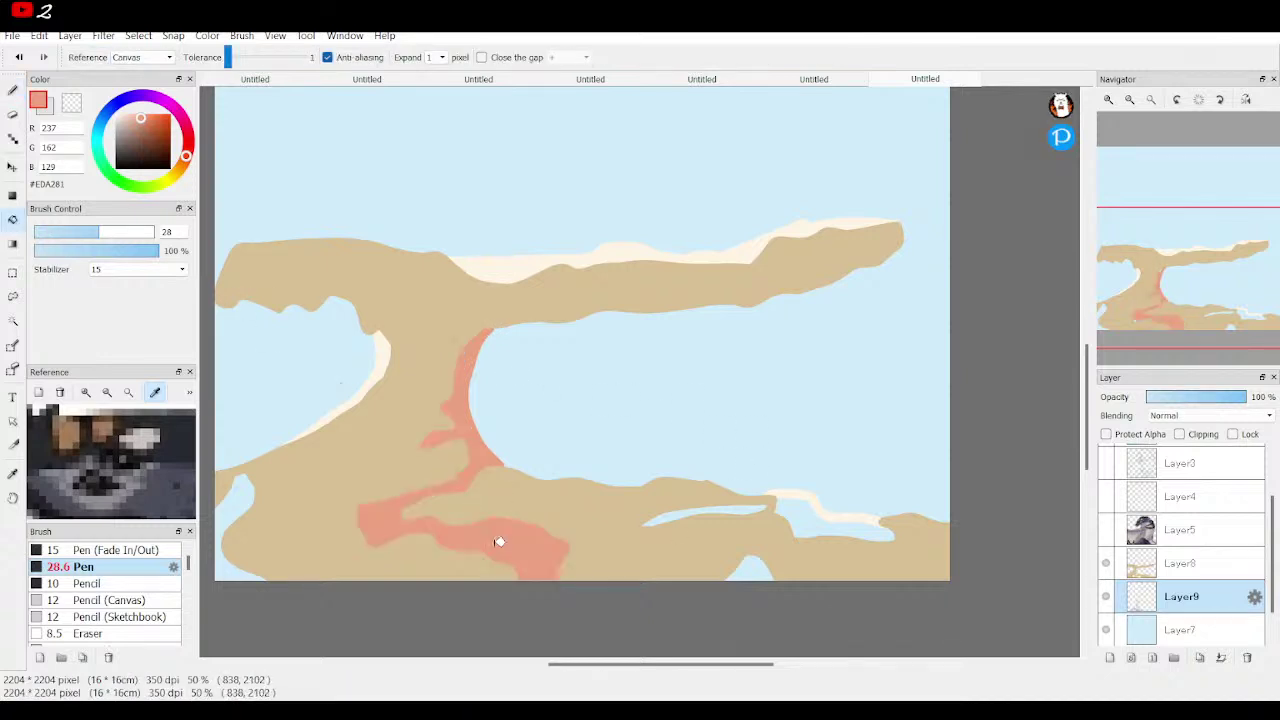
pyautogui.click(728, 513)
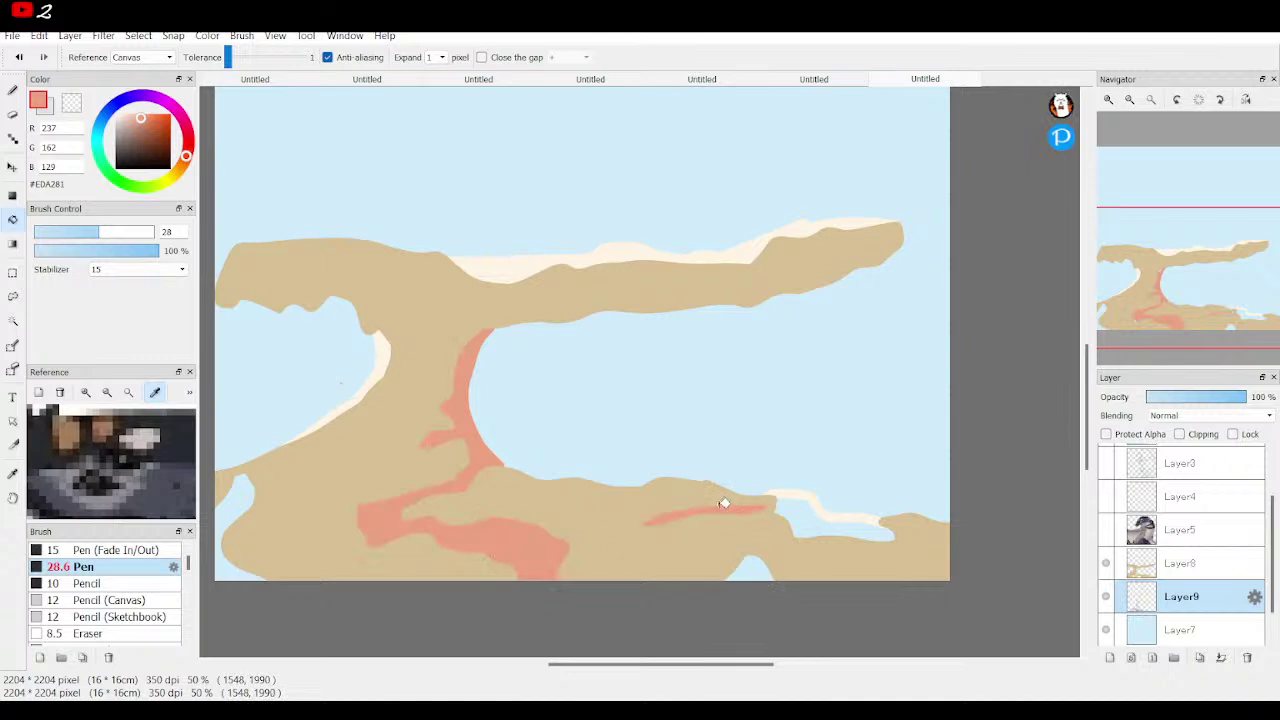
# Fill the remaining small sky gaps in the low ground and the notch with the cream #FFF5E4 sampled from the edging
pyautogui.keyDown('alt'); pyautogui.click(386, 352); pyautogui.keyUp('alt')
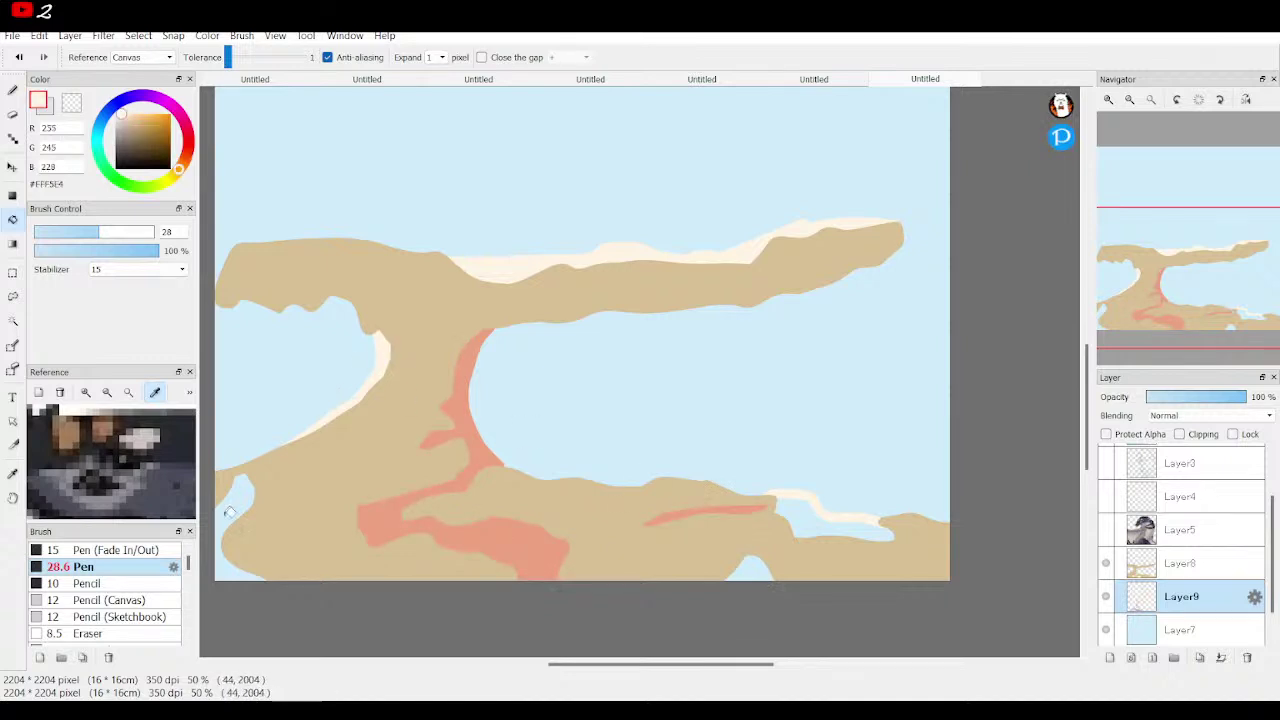
pyautogui.click(237, 511)
pyautogui.click(757, 569)
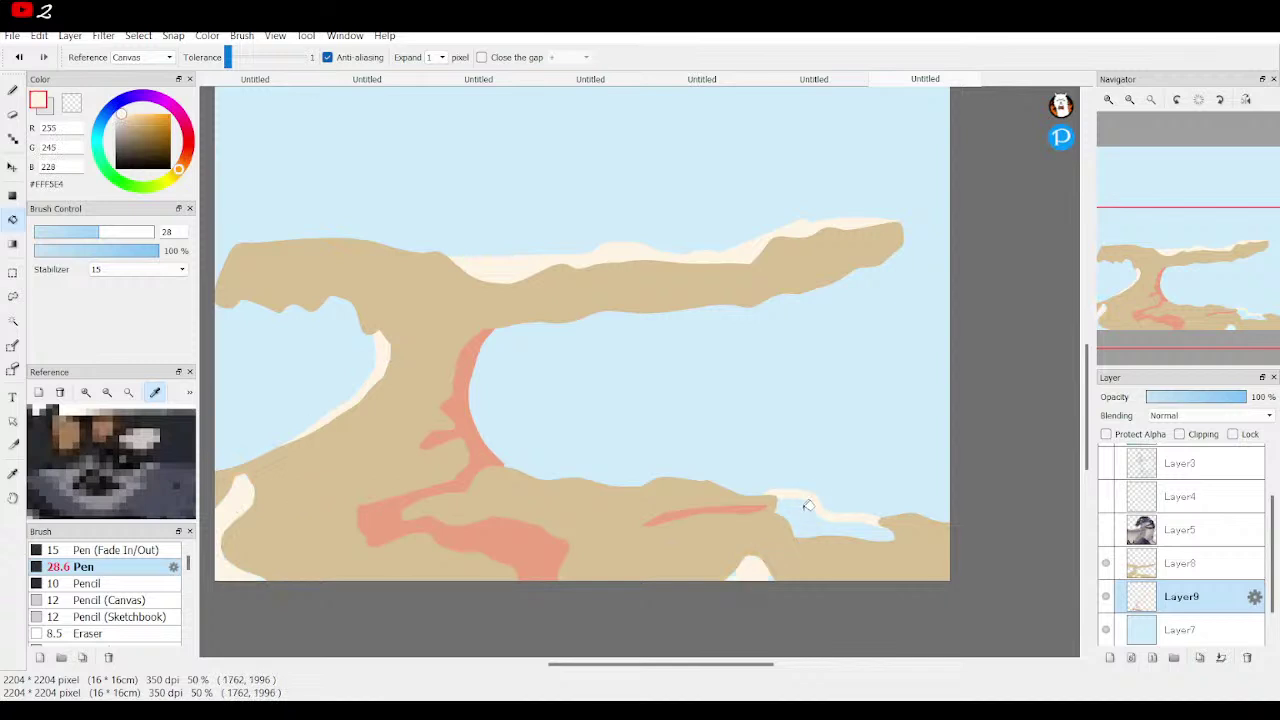
pyautogui.click(808, 505)
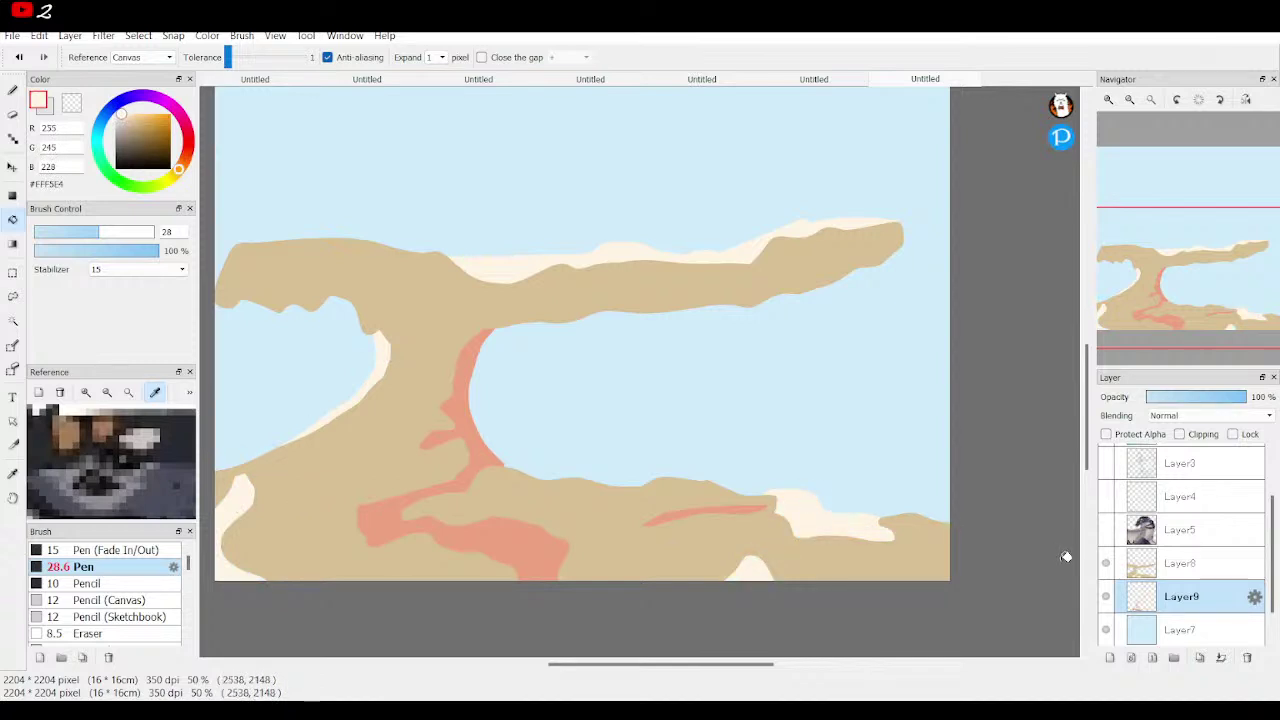
# Merge the tan landforms with the cream and salmon layer and add a new layer directly above sky Layer7
pyautogui.click(1106, 564)
pyautogui.click(1106, 564)
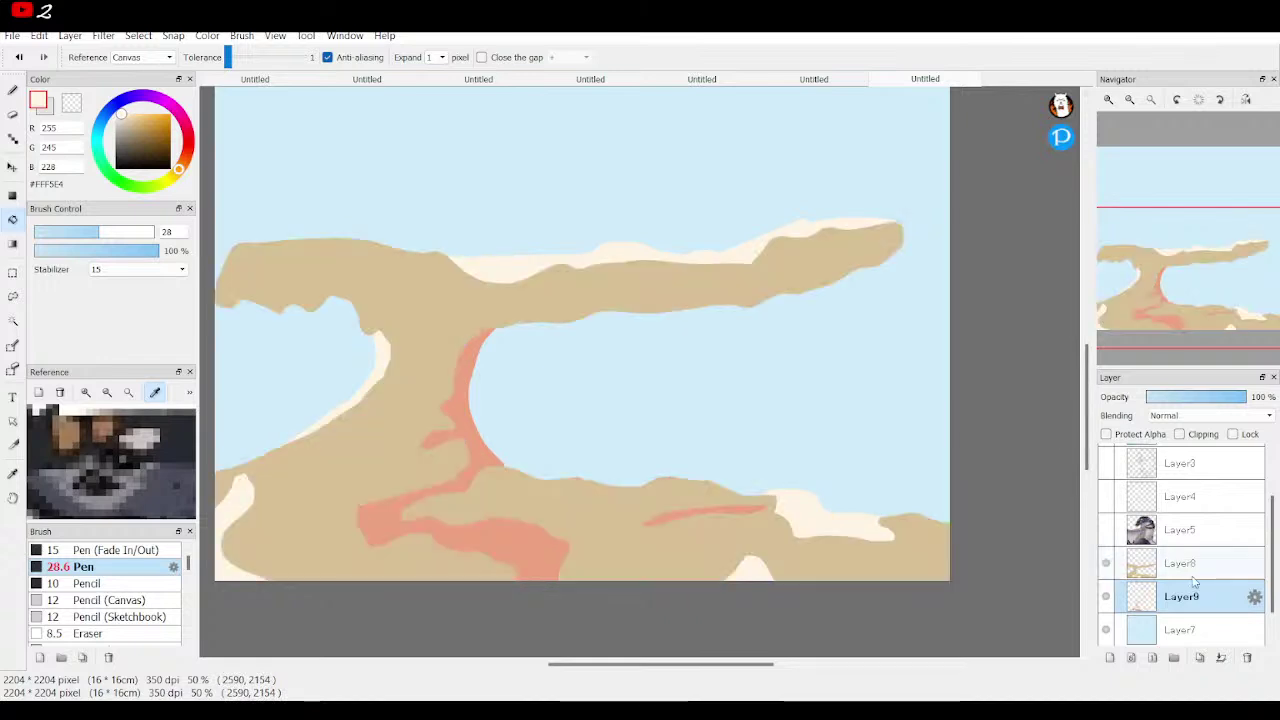
pyautogui.click(1220, 658)
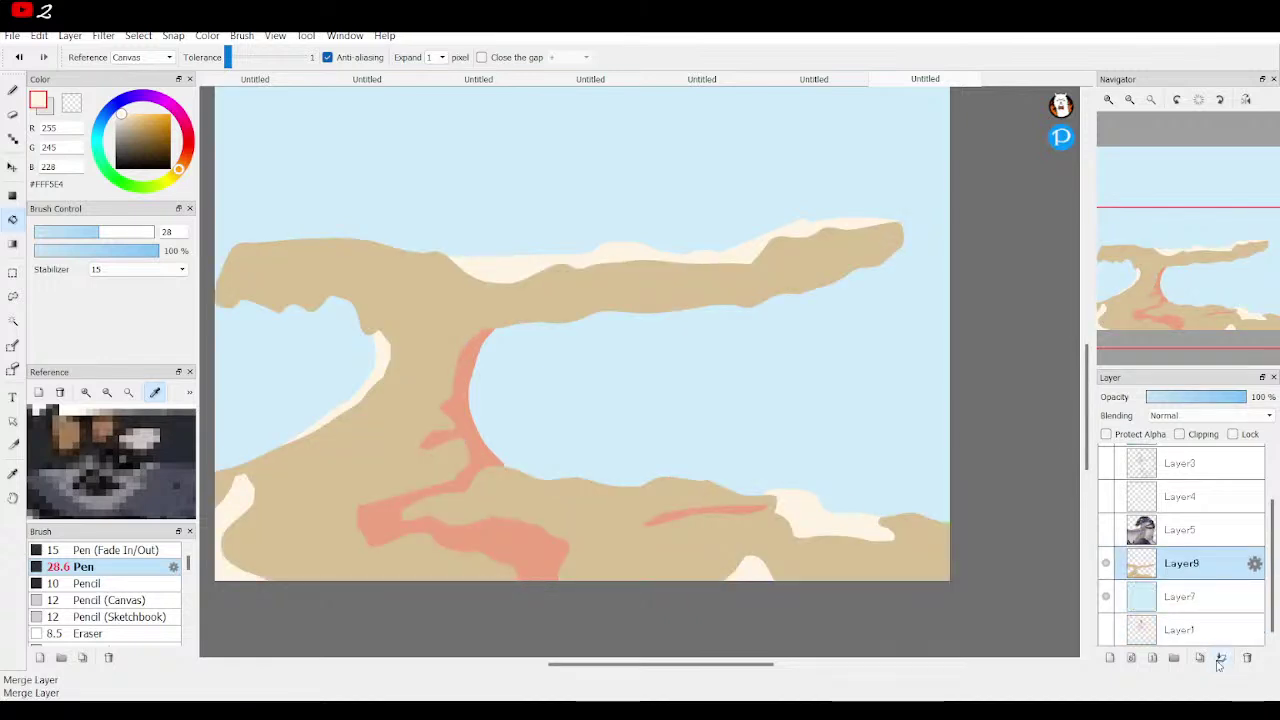
pyautogui.click(748, 568)
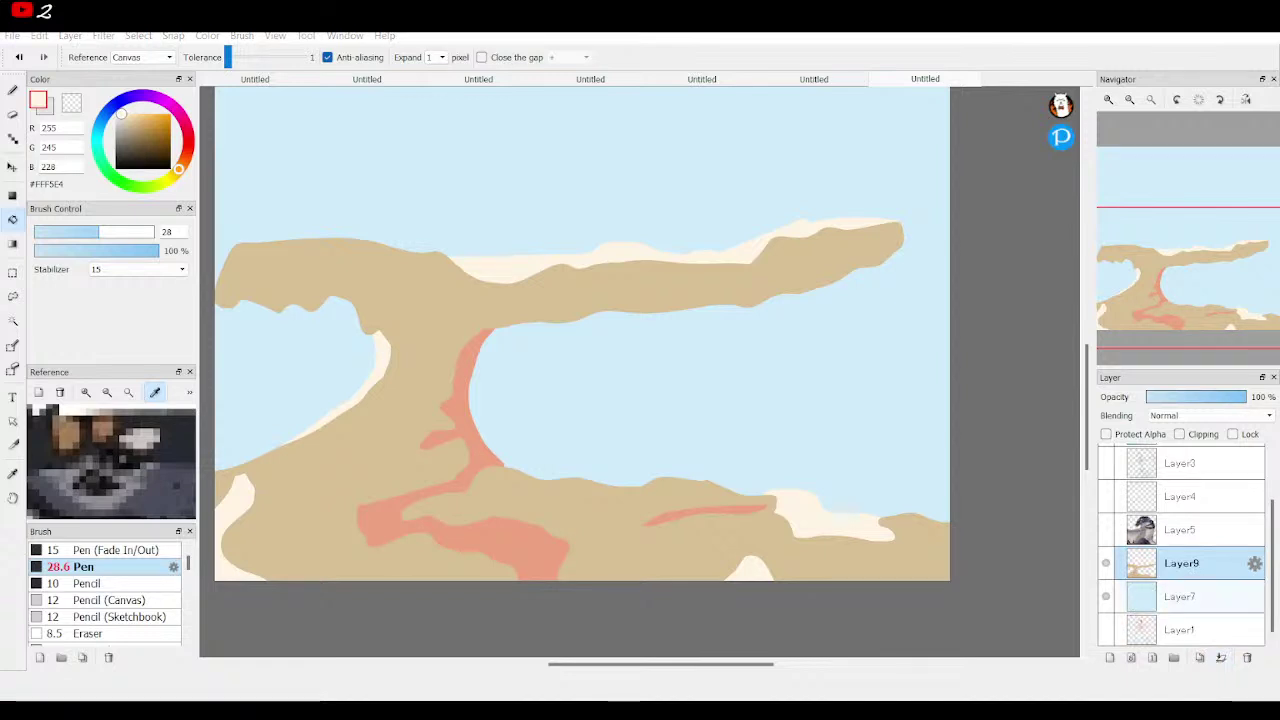
pyautogui.click(1195, 596)
pyautogui.click(1110, 657)
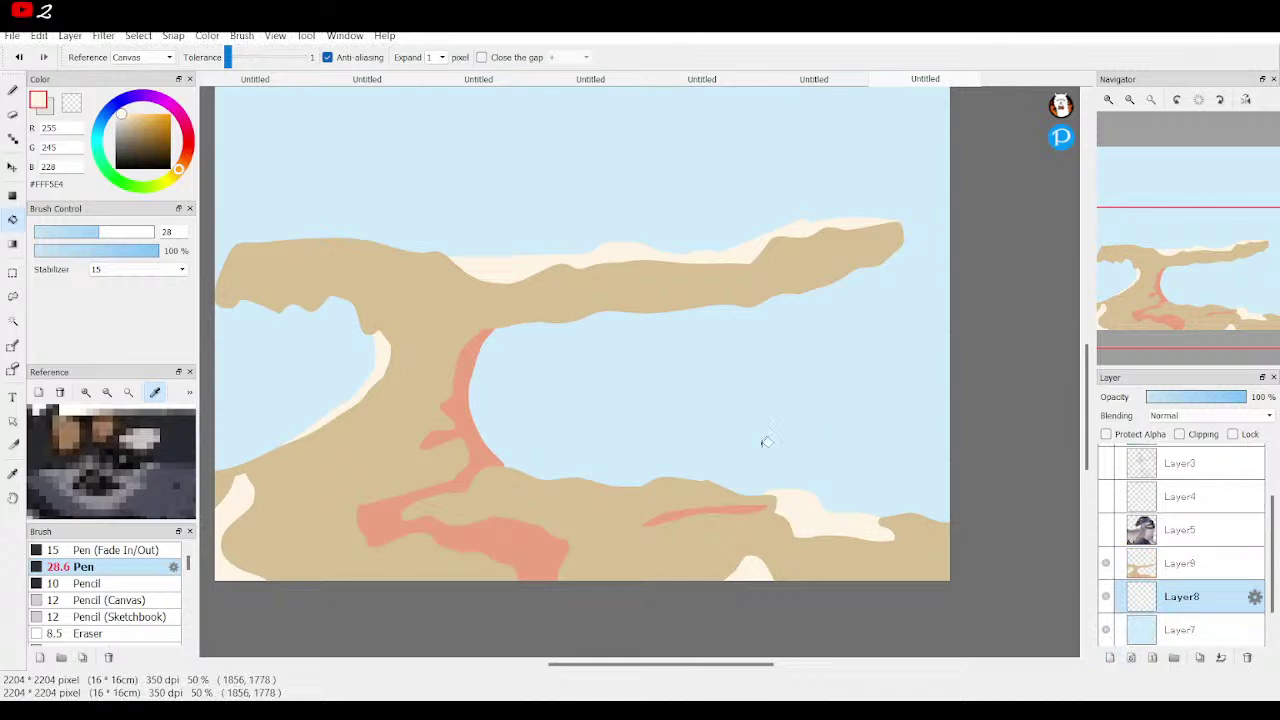
# Recolour the ridge and low ground on Layer9 with light sand #F6DBAC using the Bucket tool
pyautogui.keyDown('alt'); pyautogui.click(593, 508); pyautogui.keyUp('alt')
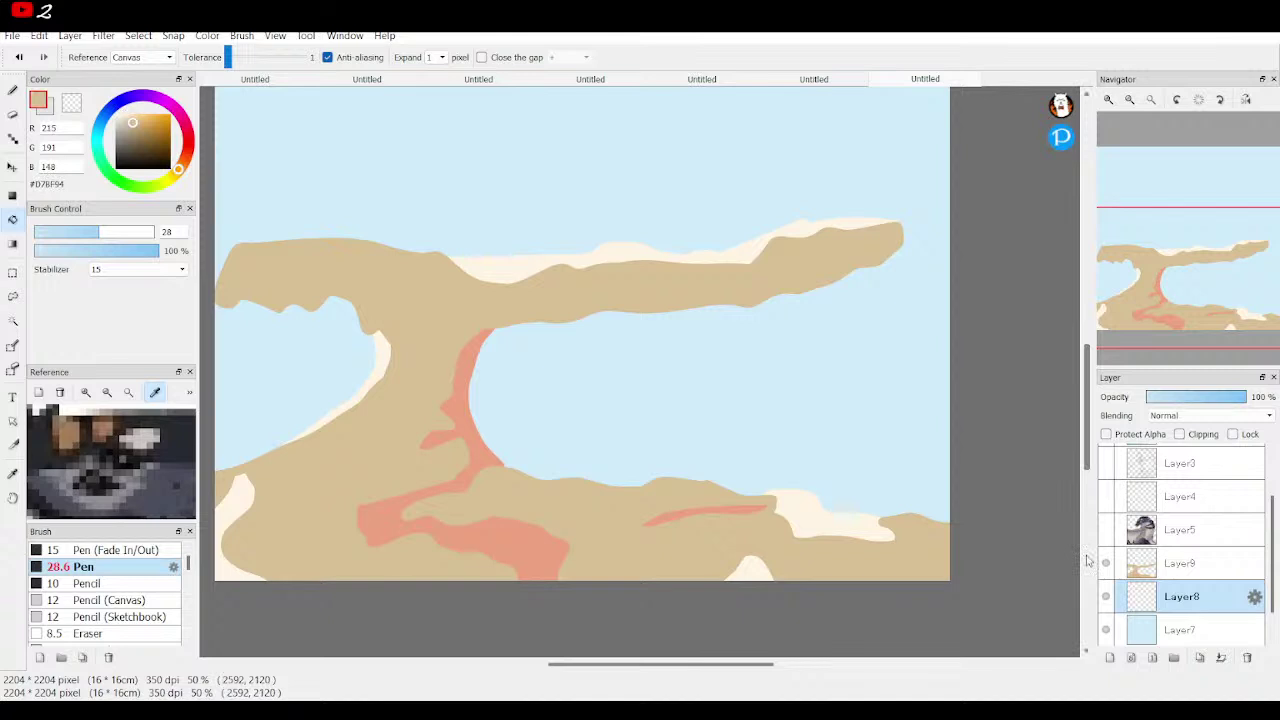
pyautogui.click(1160, 563)
pyautogui.keyDown('alt'); pyautogui.click(383, 255); pyautogui.keyUp('alt')
pyautogui.click(418, 289)
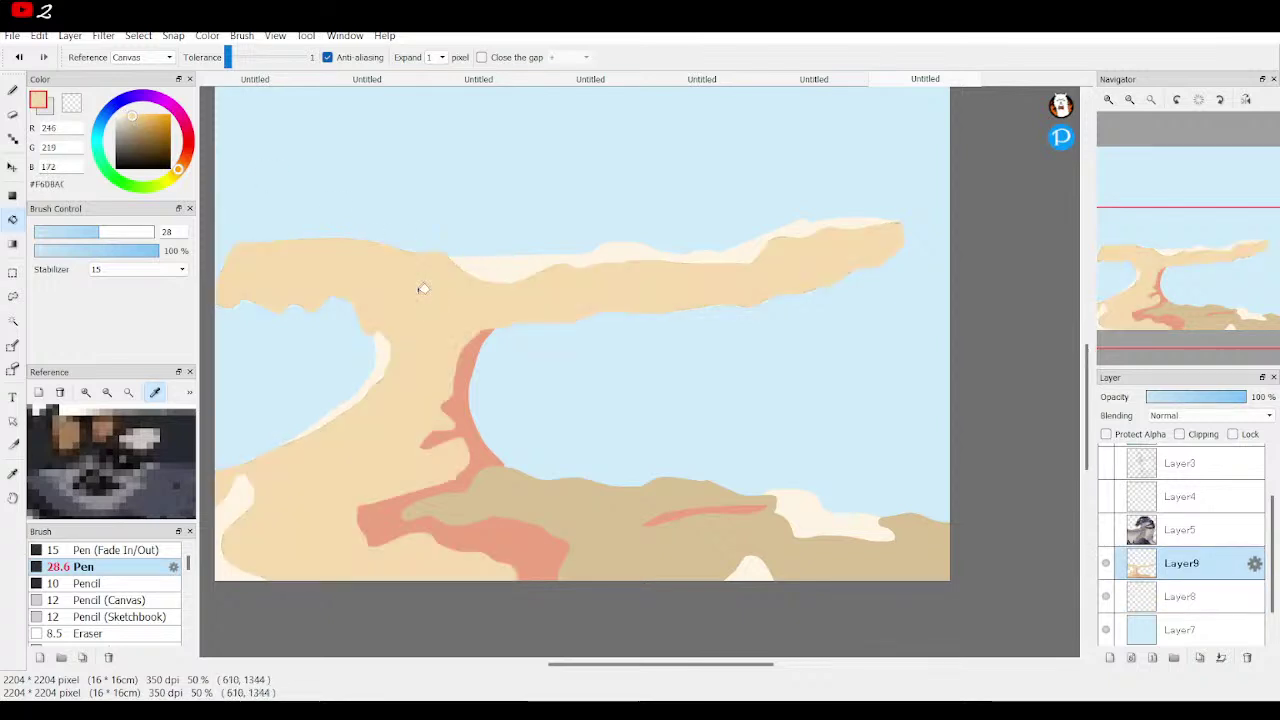
pyautogui.click(620, 519)
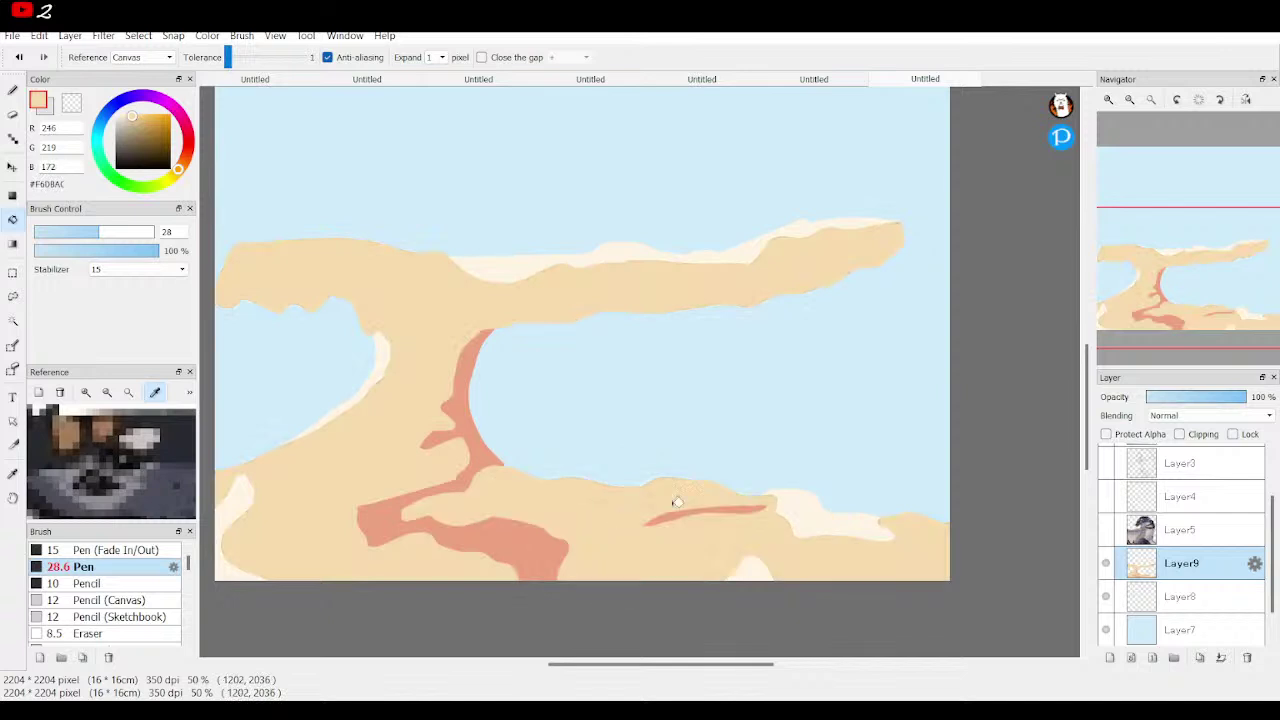
# Make the empty Layer8 between the landforms and the sky active, without keeping an additional new layer
pyautogui.click(1178, 596)
pyautogui.click(1110, 658)
pyautogui.click(1246, 658)
pyautogui.click(1179, 597)
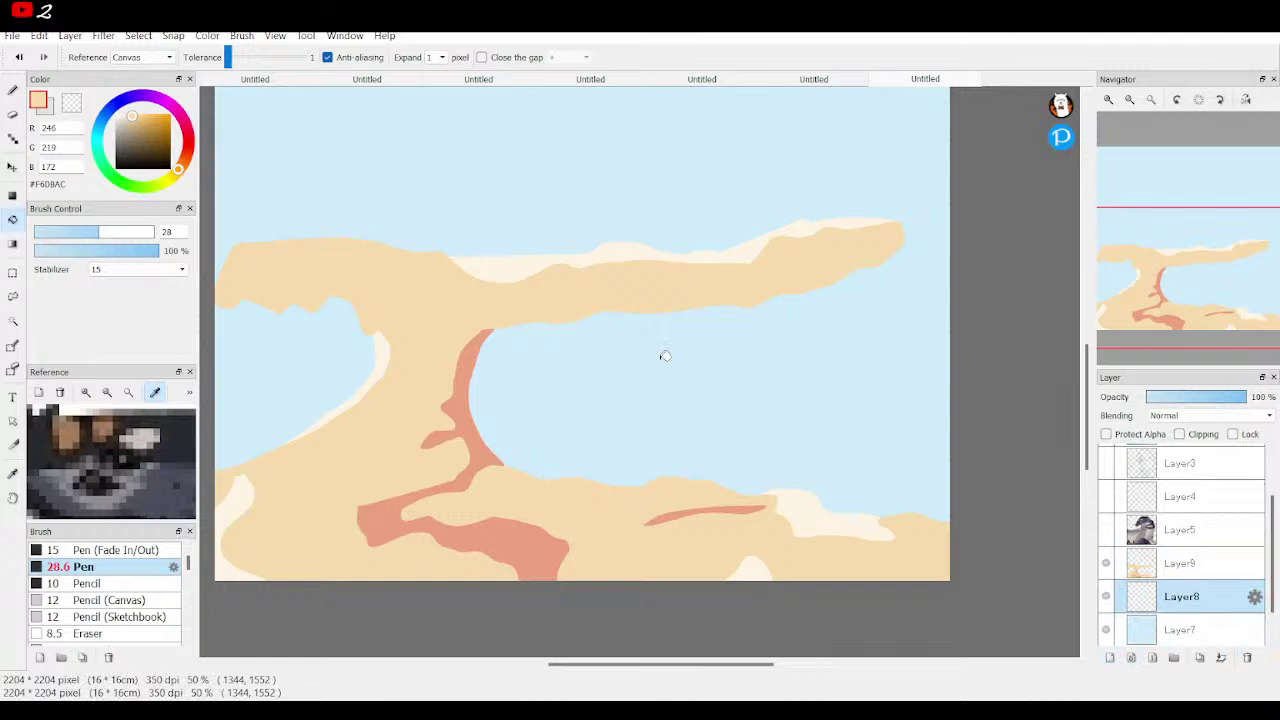
# Switch to the Pen, undo the test dots made in darker tan #C4AE89, and set the colour to #DAC299
pyautogui.click(133, 128)
pyautogui.click(12, 90)
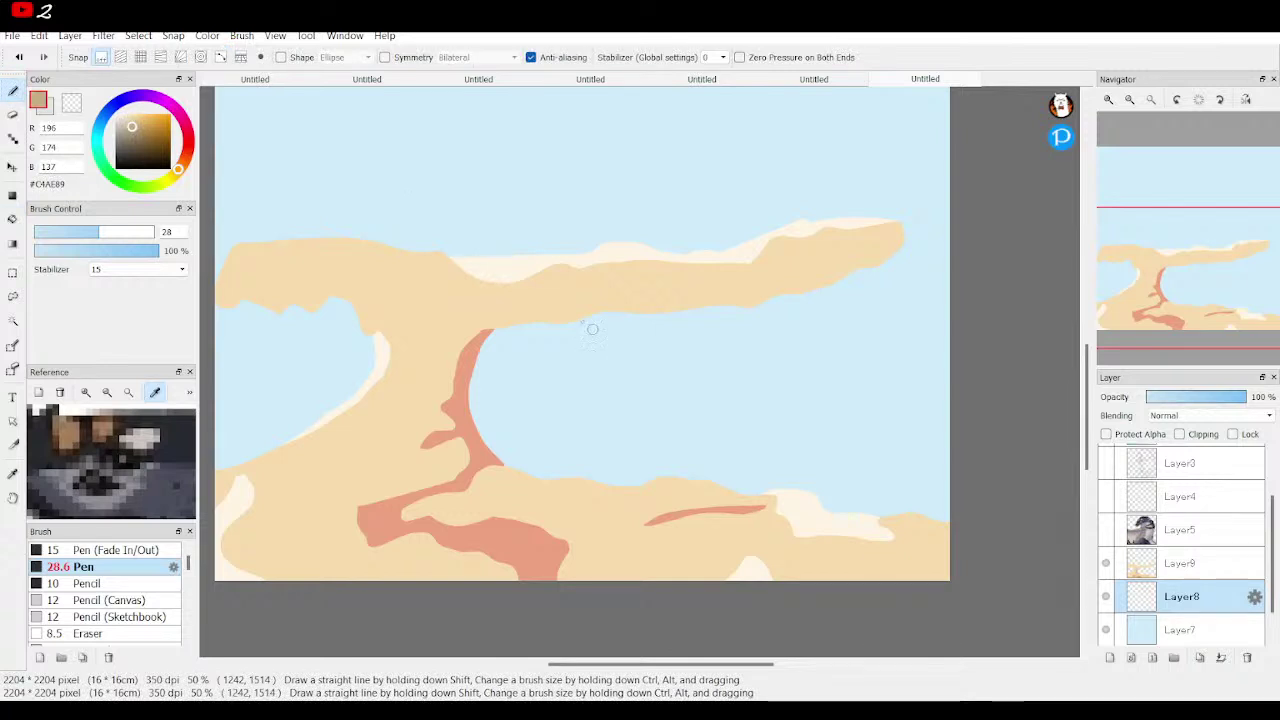
pyautogui.click(705, 156)
pyautogui.click(541, 152)
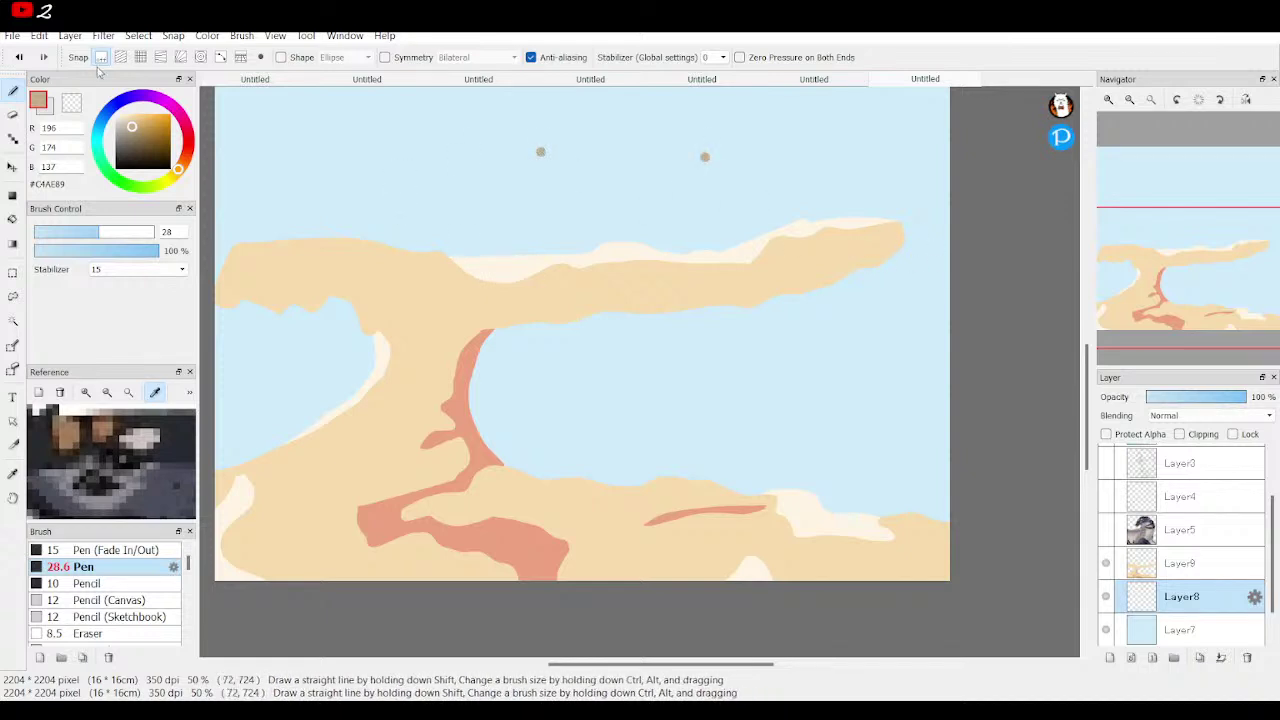
pyautogui.click(20, 58)
pyautogui.click(133, 124)
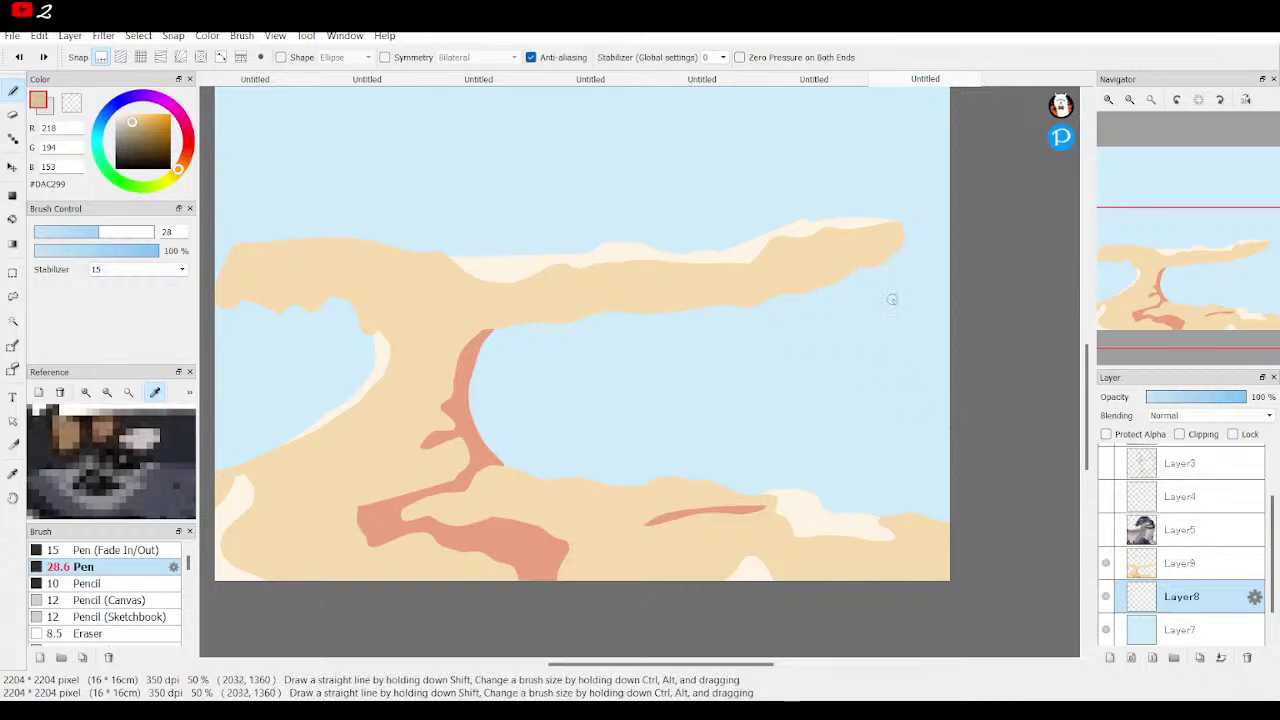
# Outline a jagged distant skyline beneath the long ridge, with a tall pointed cliff and branching ledges reaching the canvas's right edge
pyautogui.moveTo(884, 288)
pyautogui.mouseDown()
pyautogui.moveTo(777, 338)
pyautogui.moveTo(797, 356)
pyautogui.moveTo(771, 379)
pyautogui.moveTo(769, 412)
pyautogui.moveTo(728, 436)
pyautogui.moveTo(642, 432)
pyautogui.moveTo(588, 387)
pyautogui.moveTo(561, 388)
pyautogui.moveTo(560, 404)
pyautogui.moveTo(478, 421)
pyautogui.mouseUp()
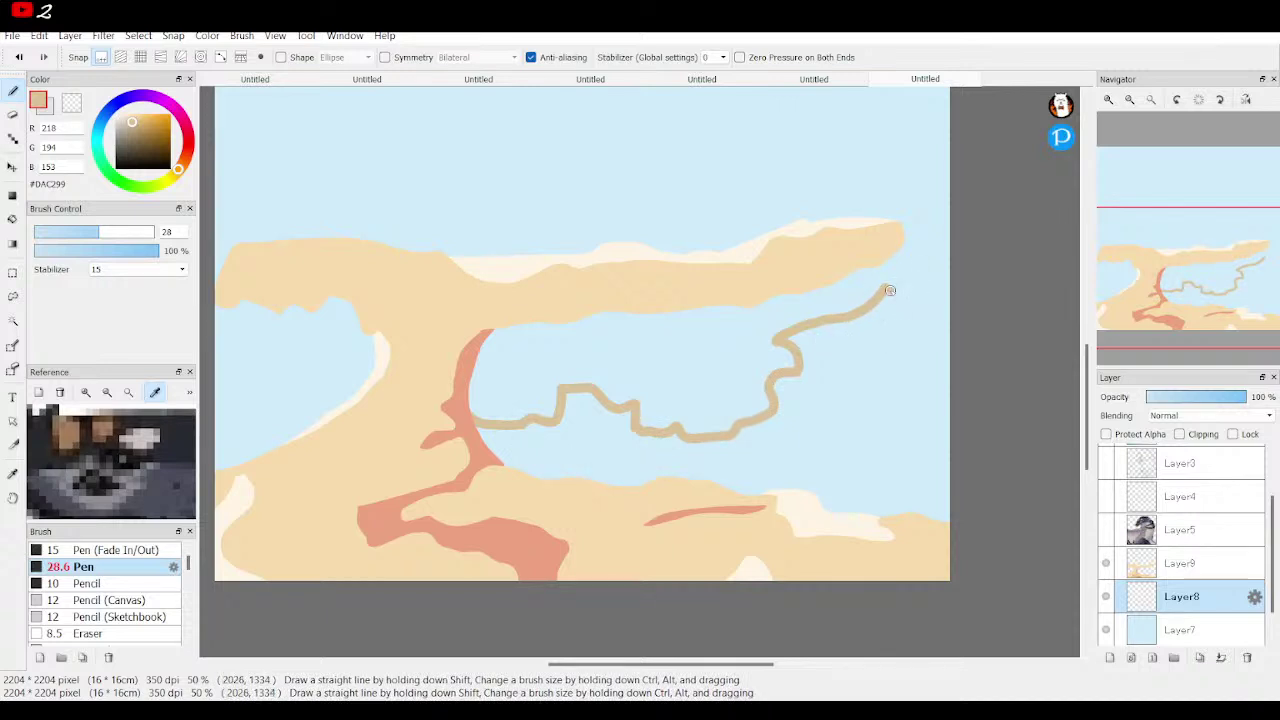
pyautogui.moveTo(889, 290)
pyautogui.mouseDown()
pyautogui.moveTo(889, 369)
pyautogui.moveTo(977, 360)
pyautogui.mouseUp()
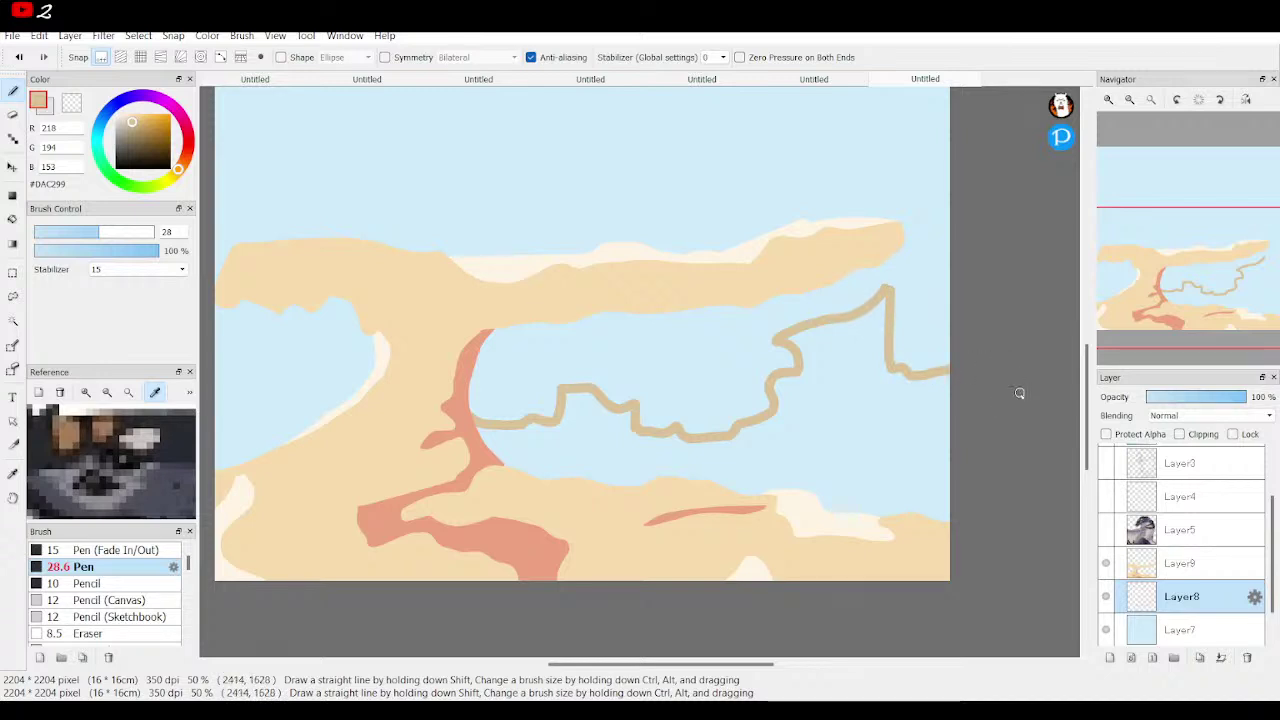
pyautogui.moveTo(913, 377); pyautogui.dragTo(957, 391)
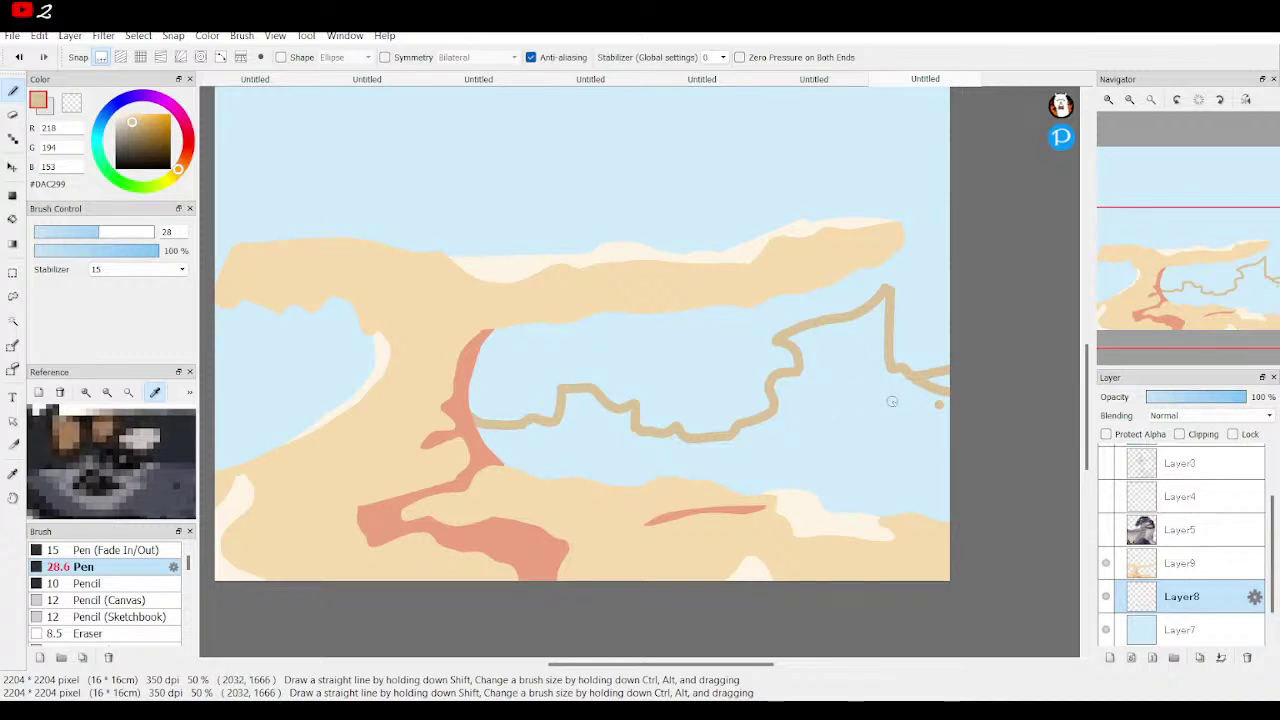
pyautogui.moveTo(950, 408)
pyautogui.mouseDown()
pyautogui.moveTo(916, 400)
pyautogui.moveTo(864, 412)
pyautogui.moveTo(958, 450)
pyautogui.mouseUp()
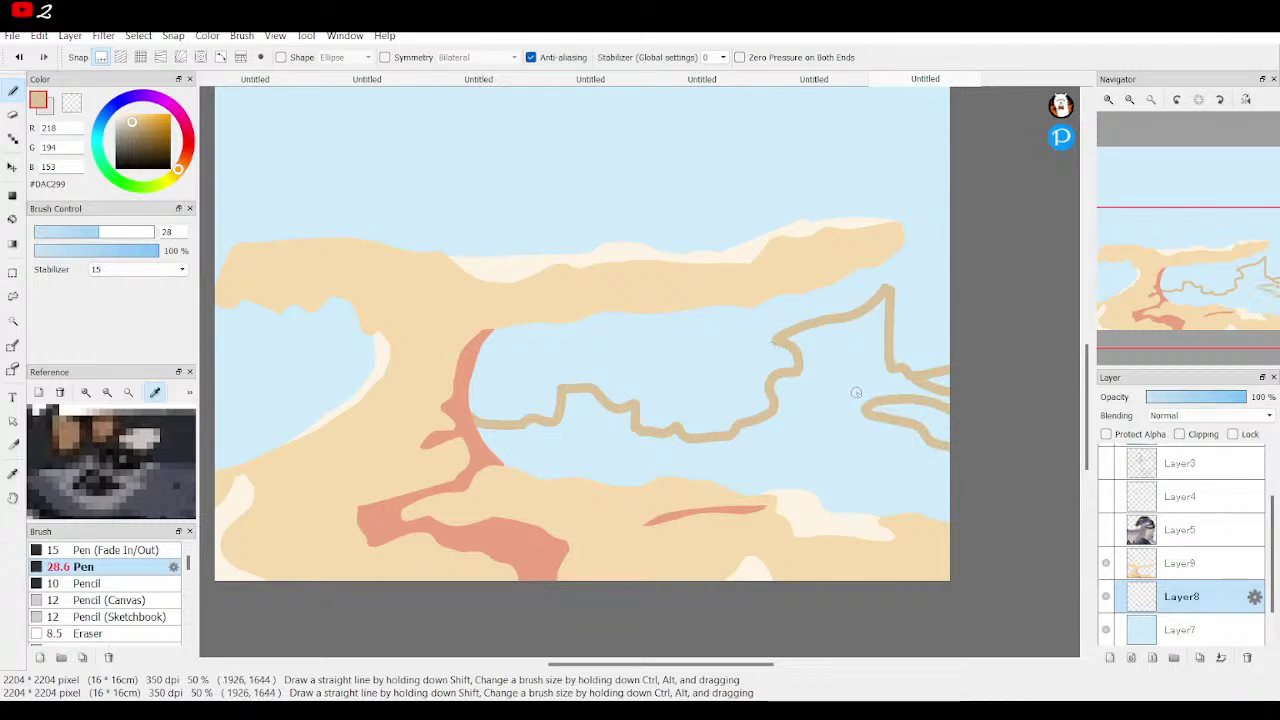
# Outline both banks of a winding river running from the base of the pointed cliff down to the low ground
pyautogui.moveTo(822, 384)
pyautogui.mouseDown()
pyautogui.moveTo(792, 434)
pyautogui.moveTo(872, 455)
pyautogui.moveTo(826, 503)
pyautogui.mouseUp()
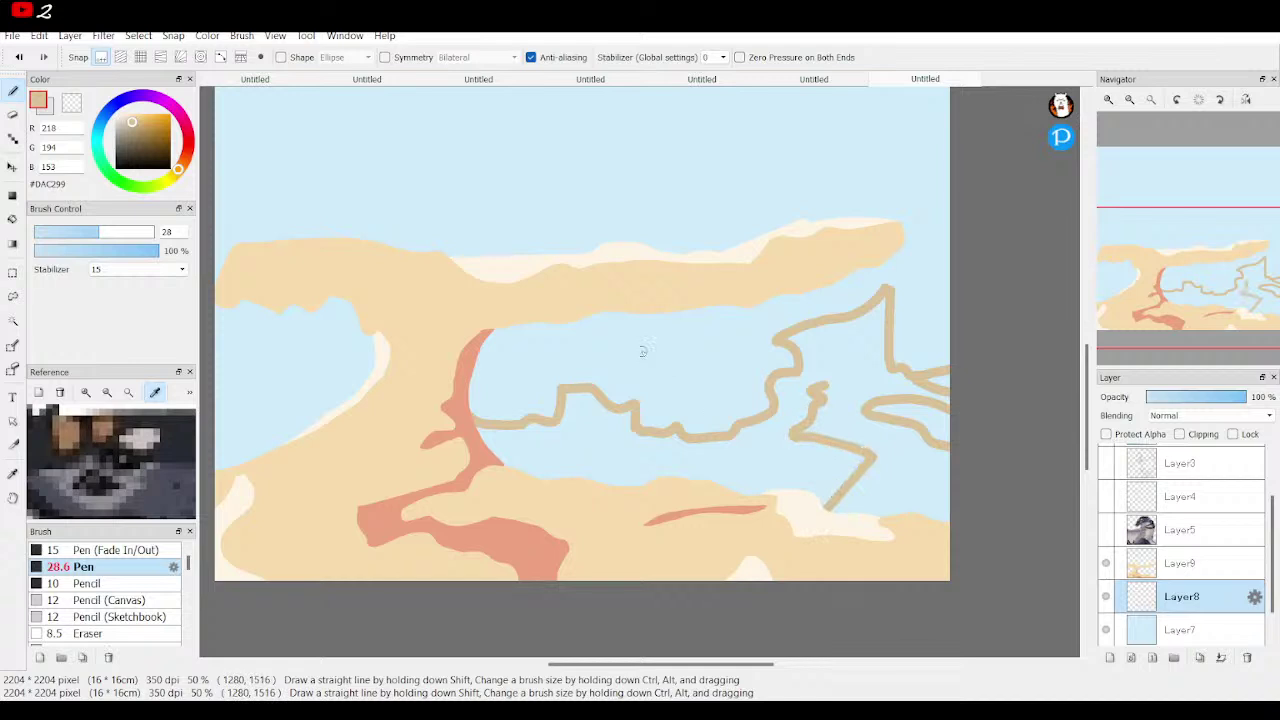
pyautogui.click(18, 57)
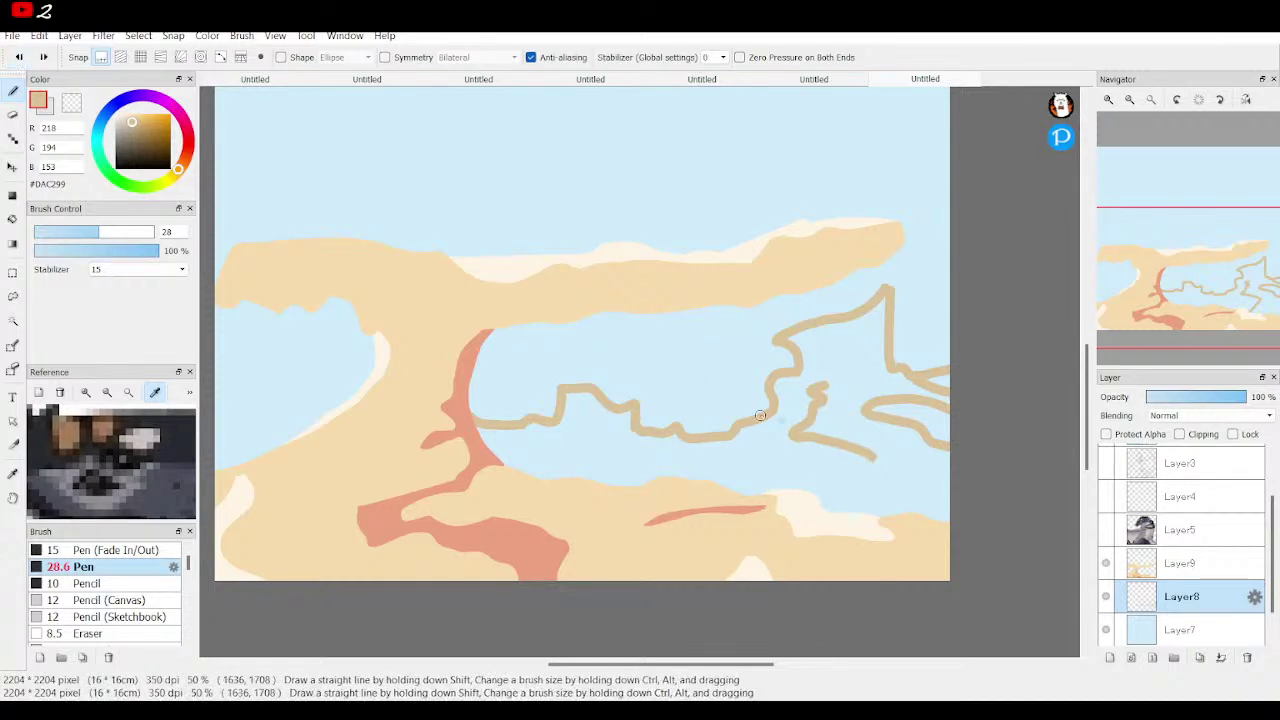
pyautogui.moveTo(868, 457); pyautogui.dragTo(810, 496)
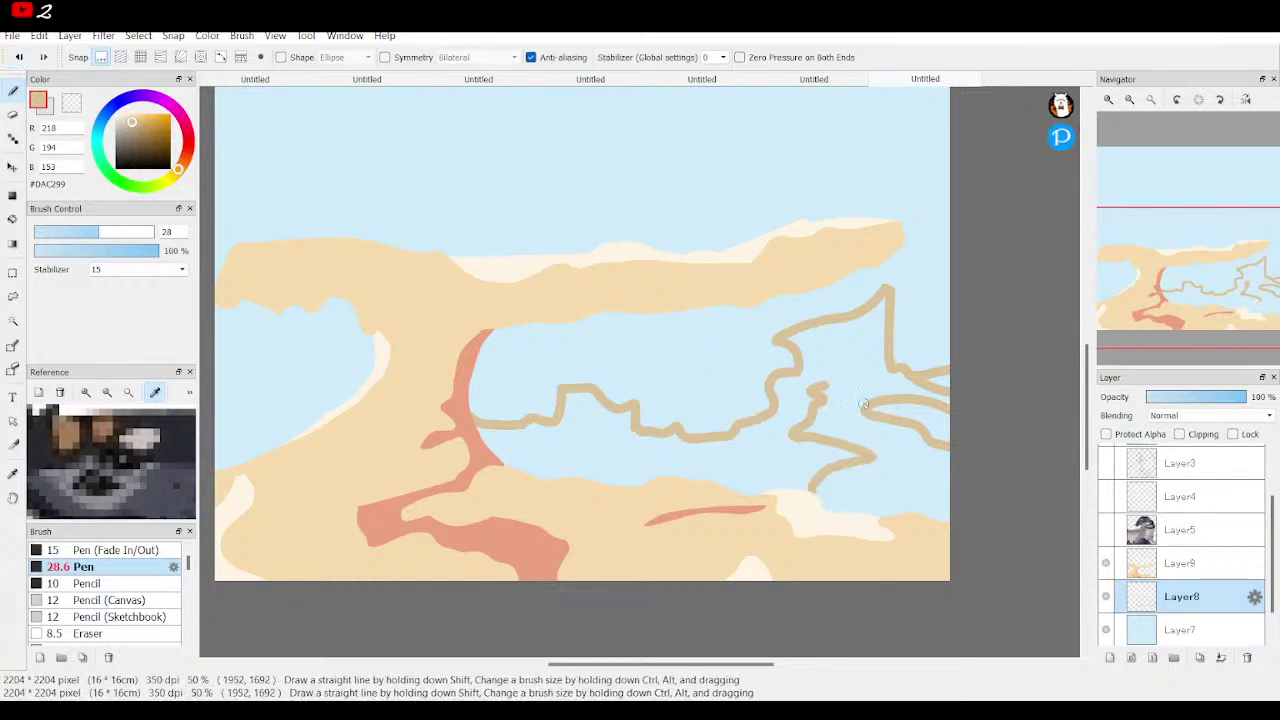
pyautogui.moveTo(828, 385)
pyautogui.mouseDown()
pyautogui.moveTo(854, 382)
pyautogui.moveTo(914, 453)
pyautogui.moveTo(925, 470)
pyautogui.moveTo(885, 495)
pyautogui.moveTo(945, 532)
pyautogui.mouseUp()
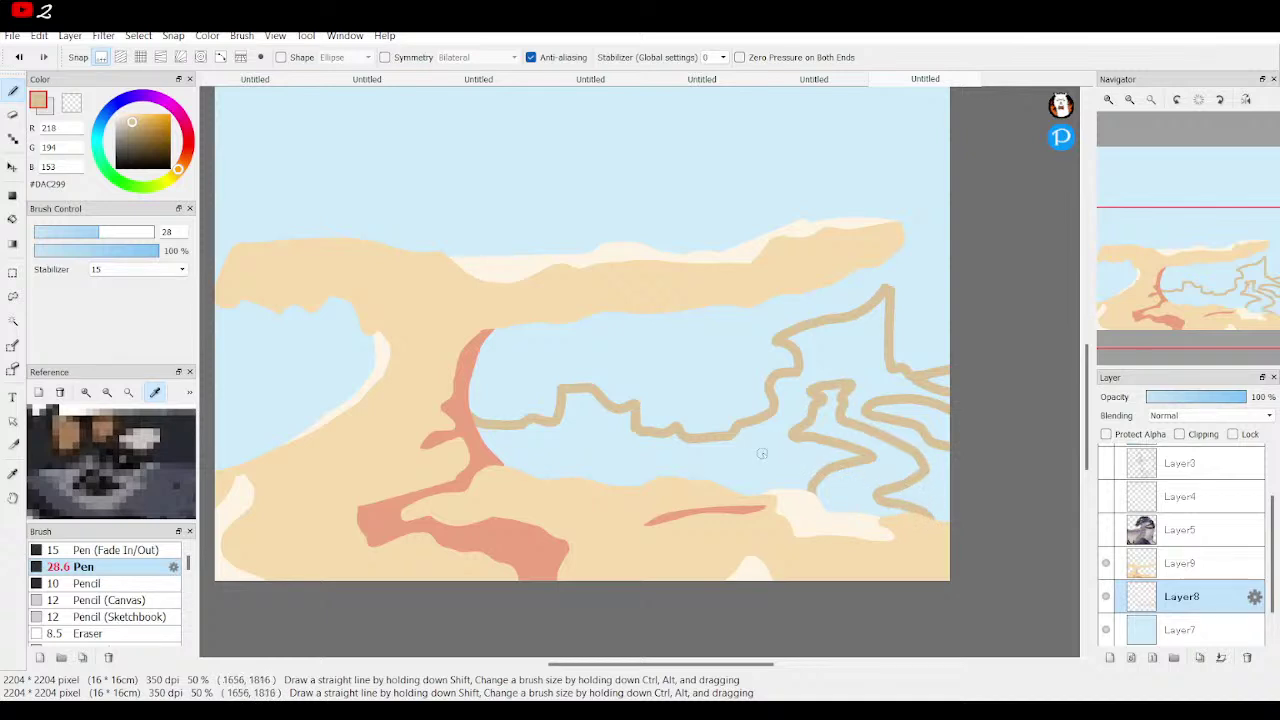
# Draw a low hump along the top of the low ground and fill the outlined distant land with tan #DAC299
pyautogui.moveTo(618, 485)
pyautogui.mouseDown()
pyautogui.moveTo(680, 469)
pyautogui.moveTo(765, 495)
pyautogui.mouseUp()
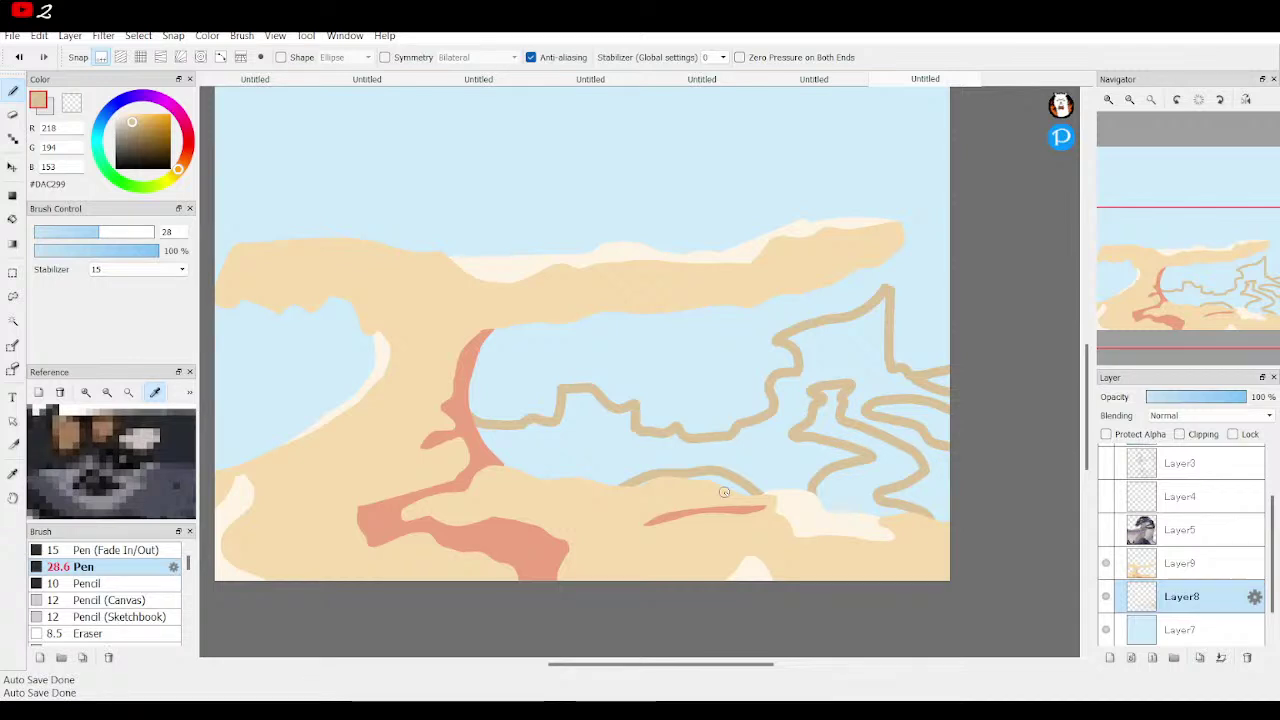
pyautogui.press('g')
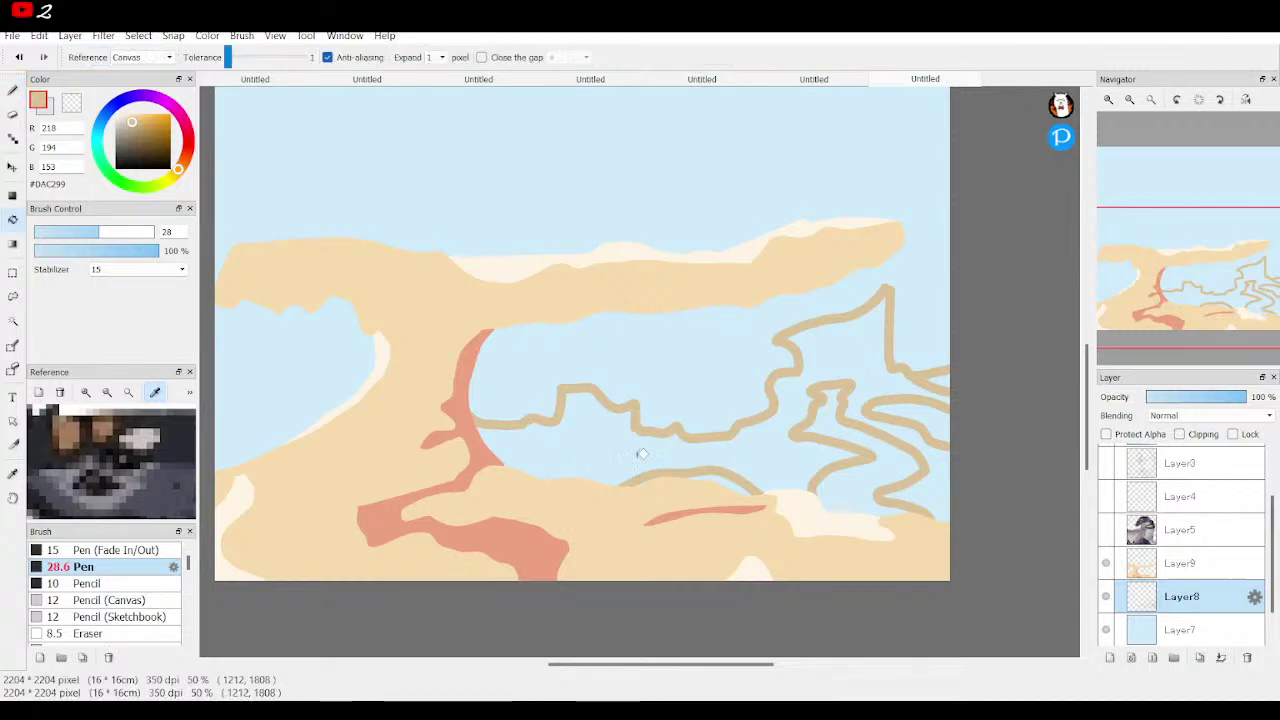
pyautogui.click(651, 449)
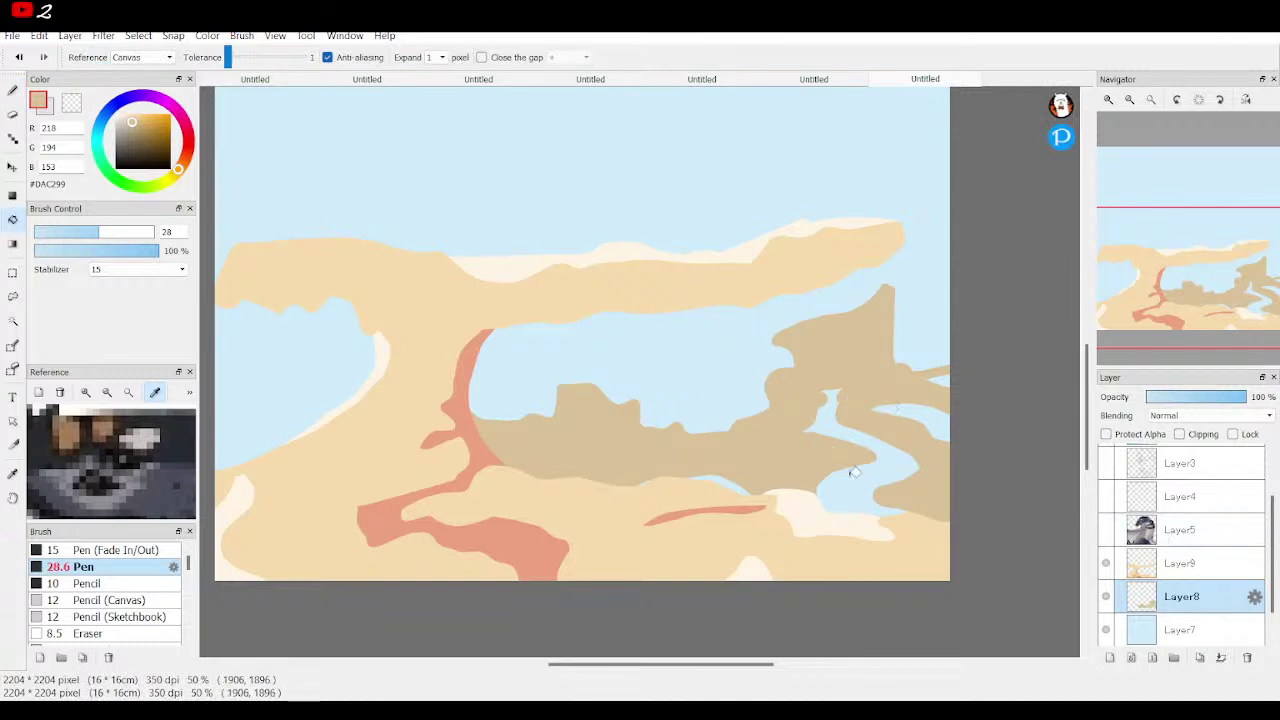
# Set the colour to reddish brown #B87B62, add a new layer above Layer7, and briefly show the creature layer to check the composition
pyautogui.keyDown('alt'); pyautogui.click(526, 546); pyautogui.keyUp('alt')
pyautogui.click(141, 130)
pyautogui.click(1161, 632)
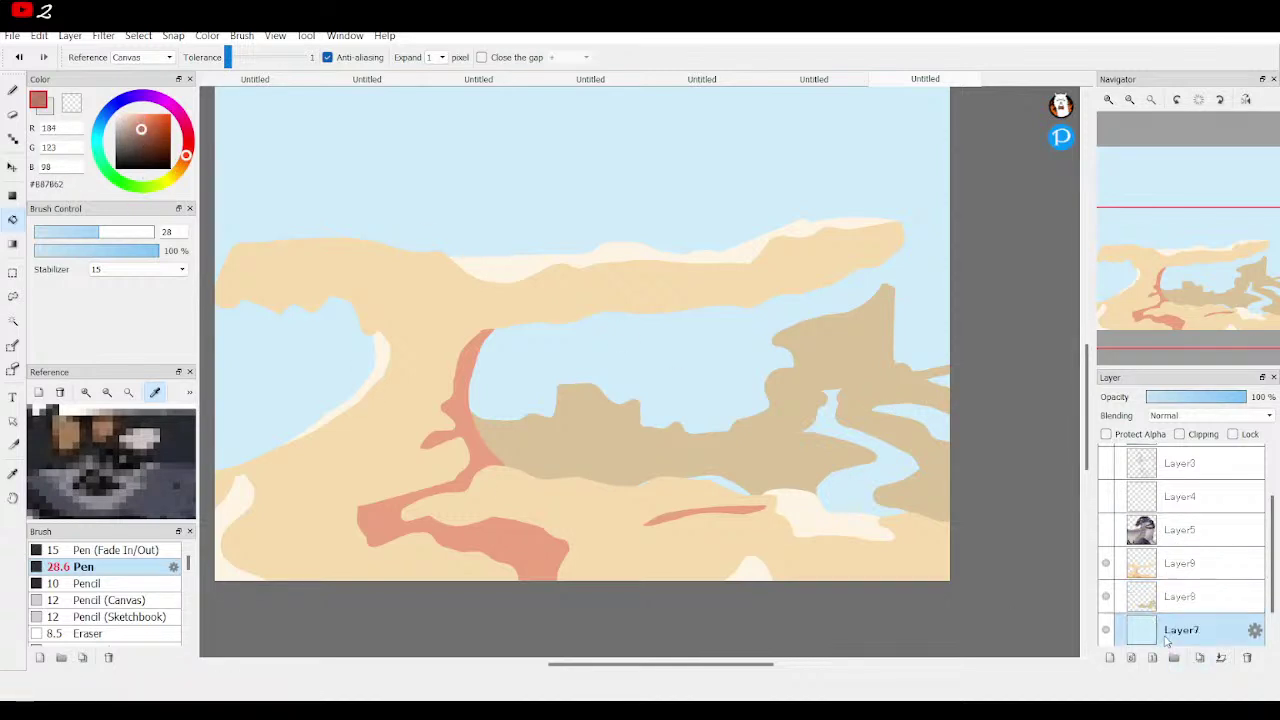
pyautogui.click(1111, 659)
pyautogui.click(1107, 530)
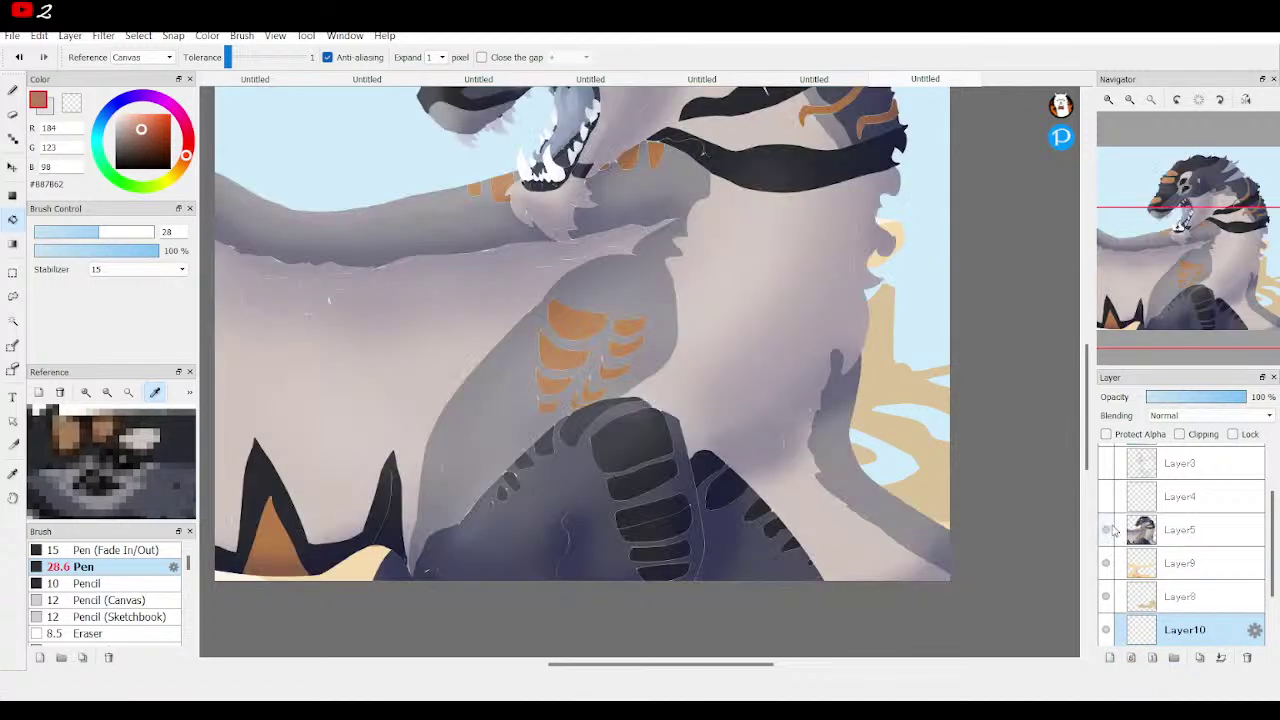
pyautogui.click(1107, 530)
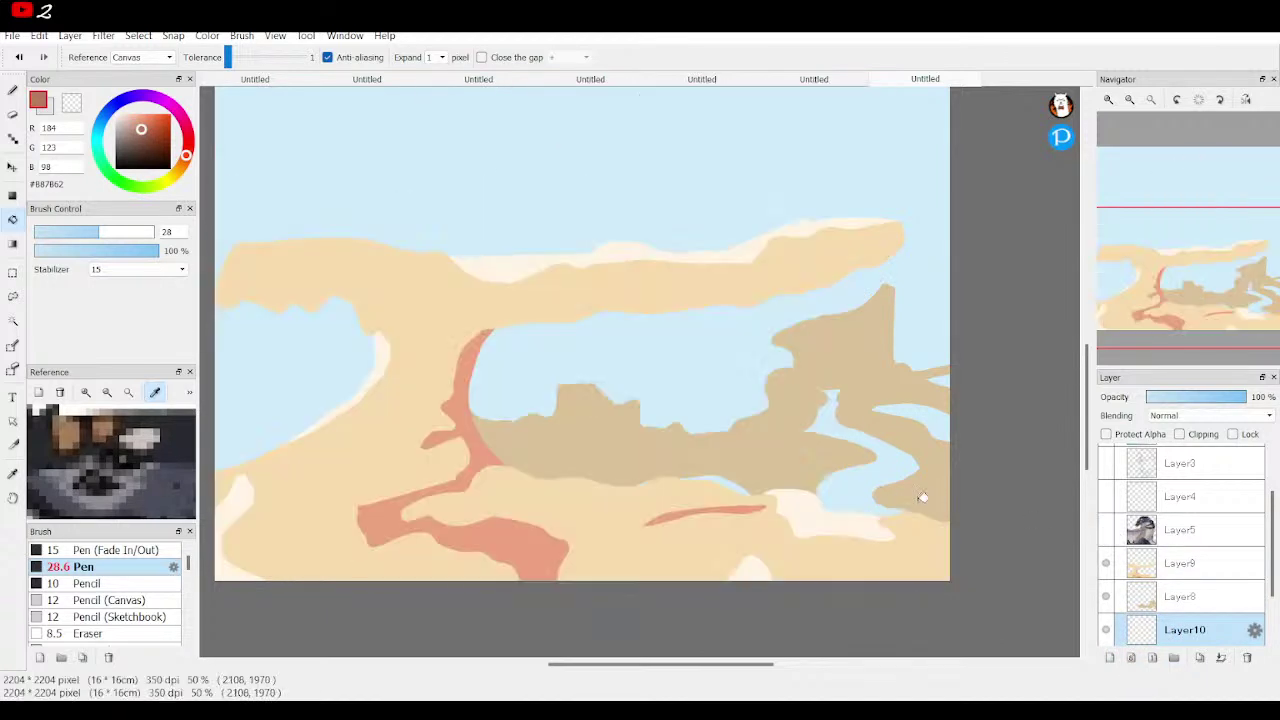
# Fill the winding river and the two gaps between the distant ledges with reddish brown #B87B62, and return to the Pen
pyautogui.moveTo(922, 497); pyautogui.dragTo(900, 520)
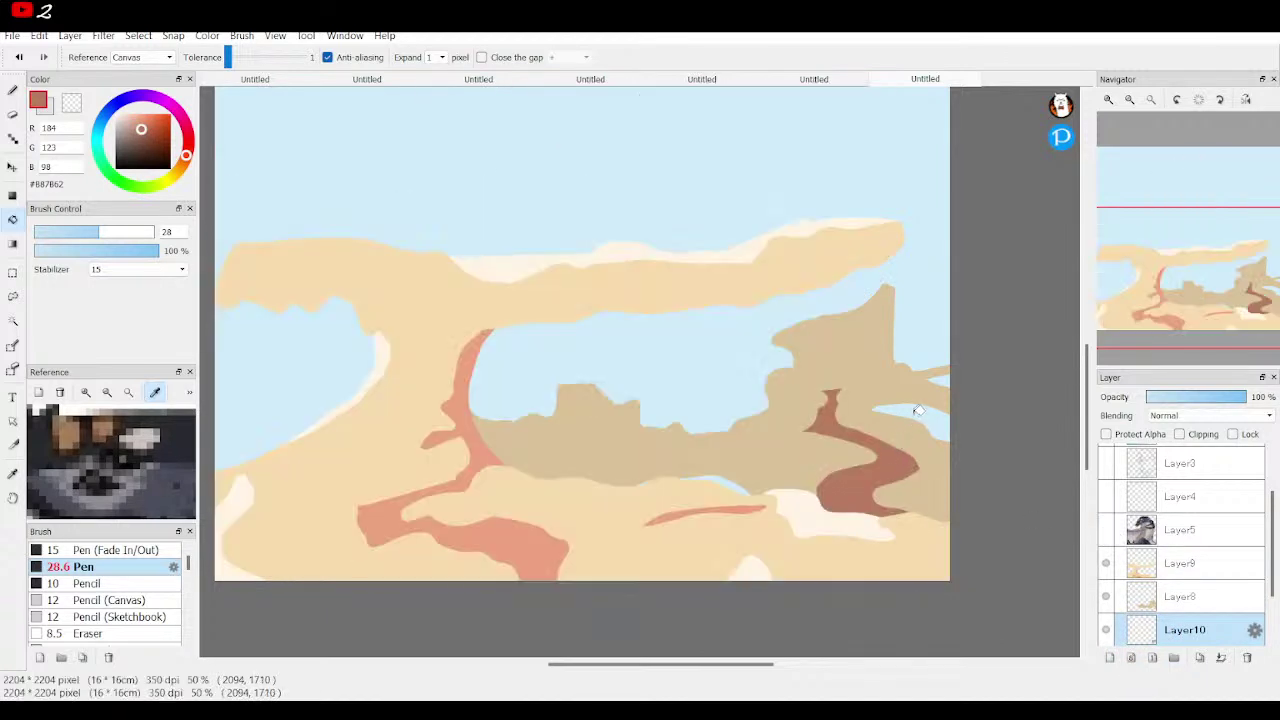
pyautogui.moveTo(918, 406); pyautogui.dragTo(920, 408)
pyautogui.click(942, 377)
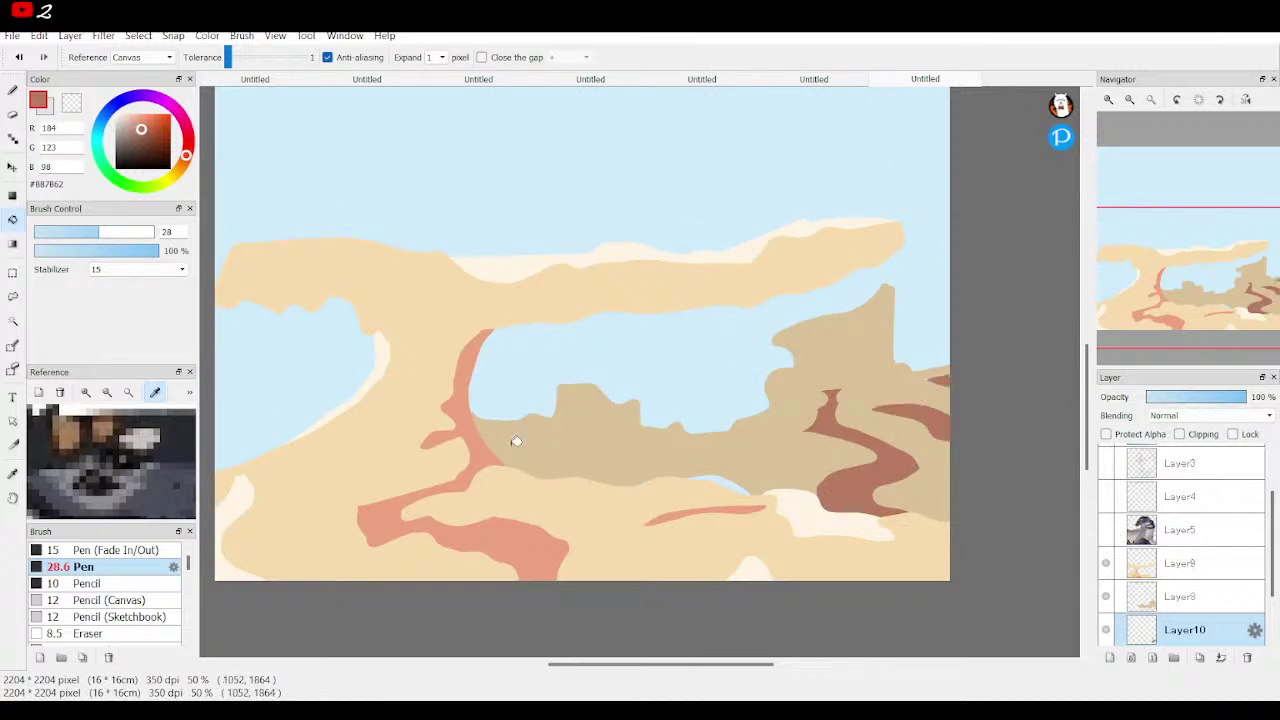
pyautogui.click(13, 90)
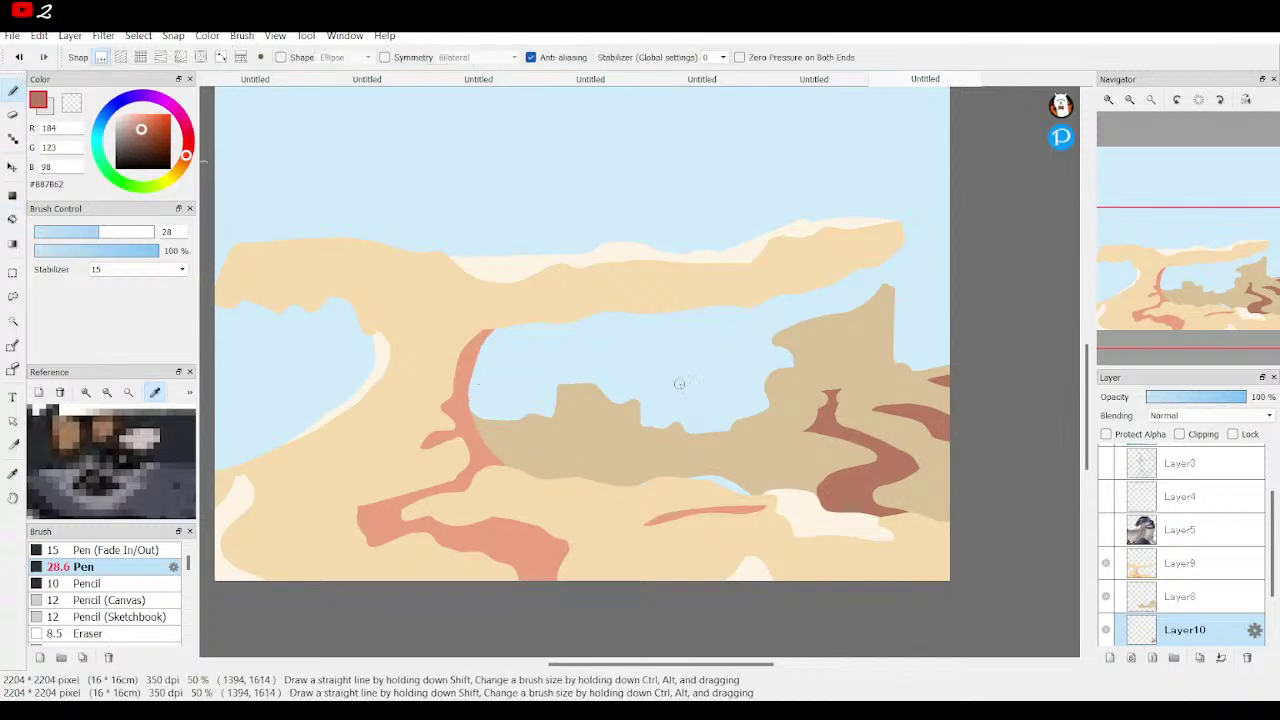
# Outline reddish-brown rock shapes beneath the arch, around the pointed cliff and the low ledges, and across the gap beside the curved column
pyautogui.moveTo(638, 411)
pyautogui.mouseDown()
pyautogui.moveTo(639, 385)
pyautogui.moveTo(710, 407)
pyautogui.moveTo(742, 404)
pyautogui.moveTo(733, 394)
pyautogui.mouseUp()
pyautogui.moveTo(733, 395); pyautogui.dragTo(697, 311)
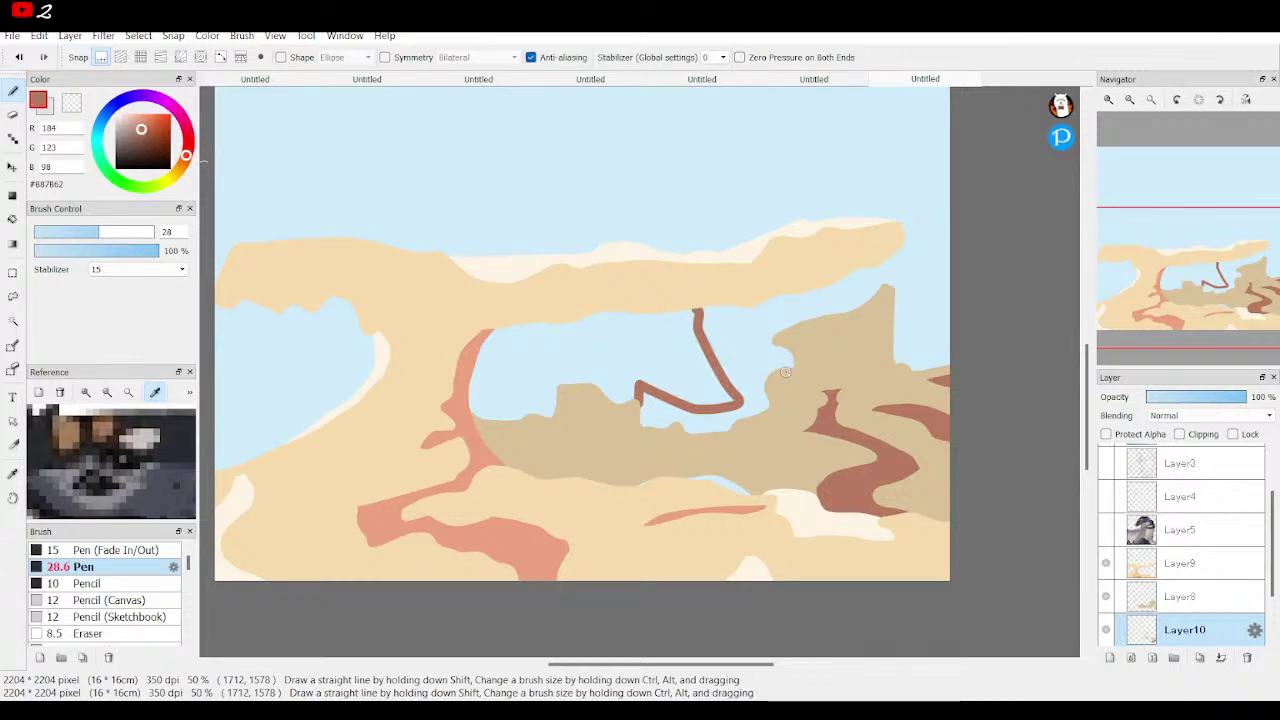
pyautogui.moveTo(786, 372)
pyautogui.mouseDown()
pyautogui.moveTo(763, 366)
pyautogui.moveTo(769, 336)
pyautogui.mouseUp()
pyautogui.moveTo(891, 290); pyautogui.dragTo(892, 248)
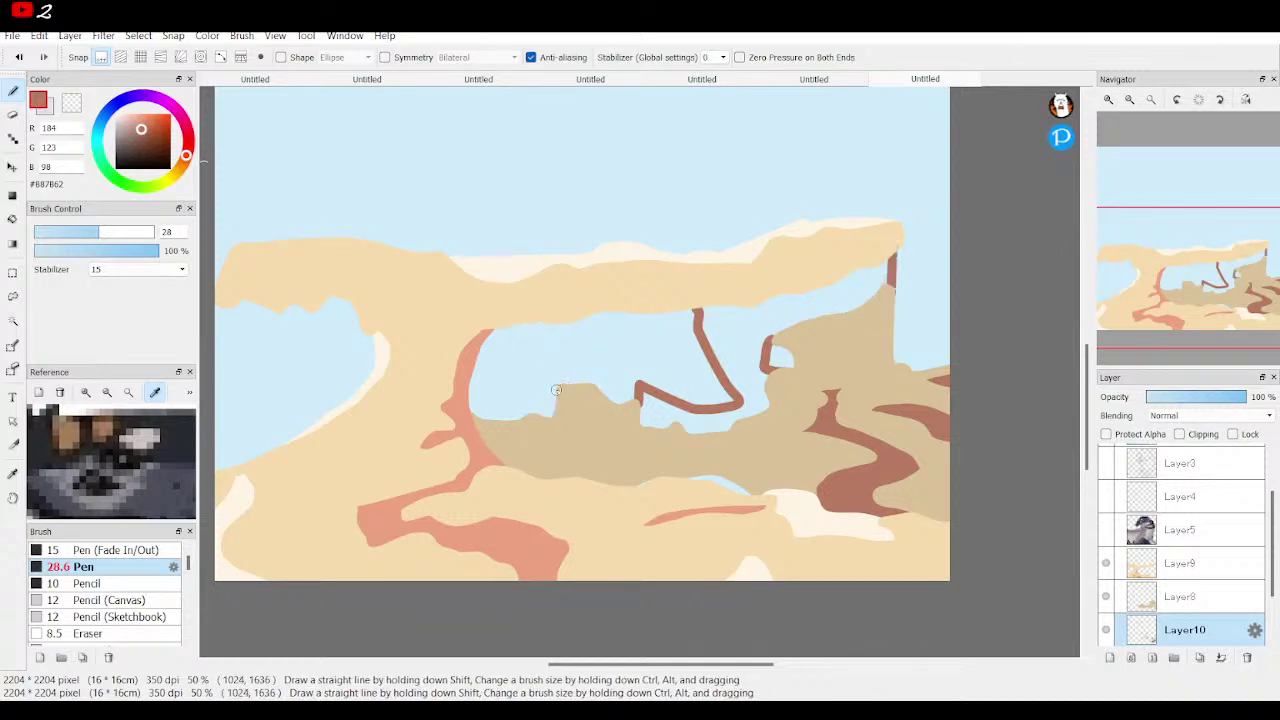
pyautogui.moveTo(556, 392)
pyautogui.mouseDown()
pyautogui.moveTo(518, 372)
pyautogui.moveTo(562, 322)
pyautogui.mouseUp()
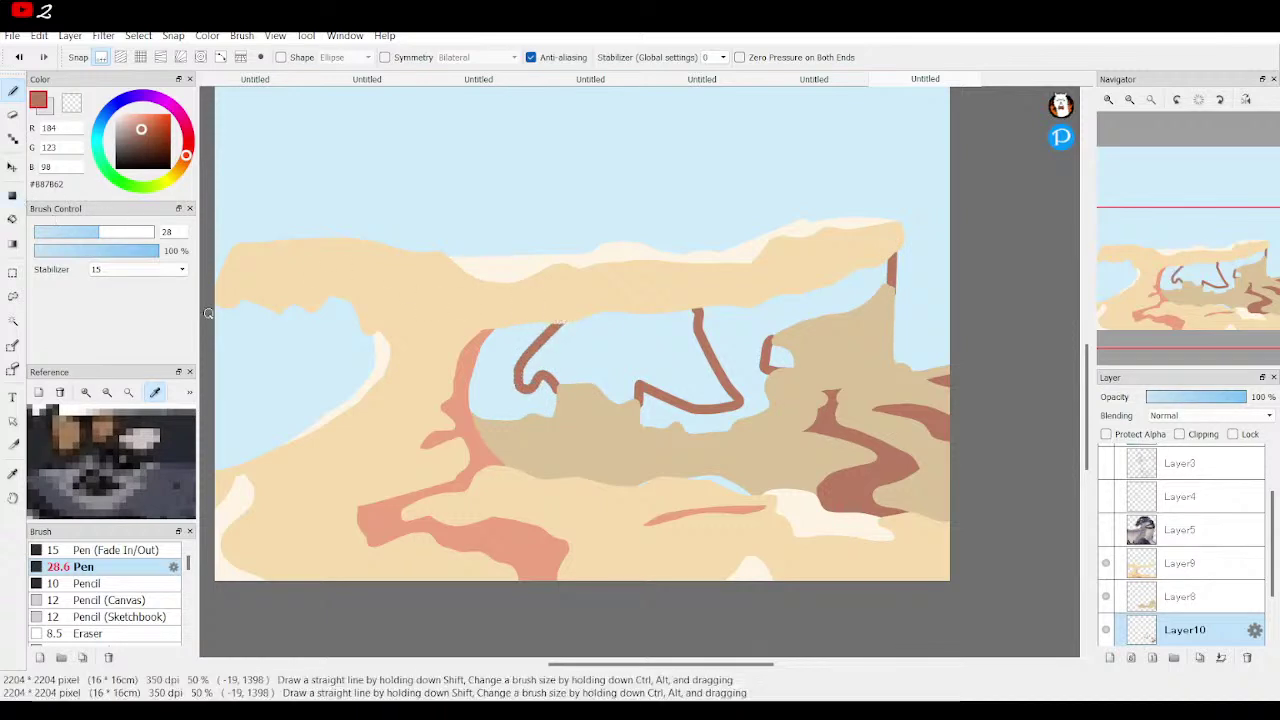
pyautogui.moveTo(218, 307)
pyautogui.mouseDown()
pyautogui.moveTo(240, 345)
pyautogui.moveTo(333, 410)
pyautogui.mouseUp()
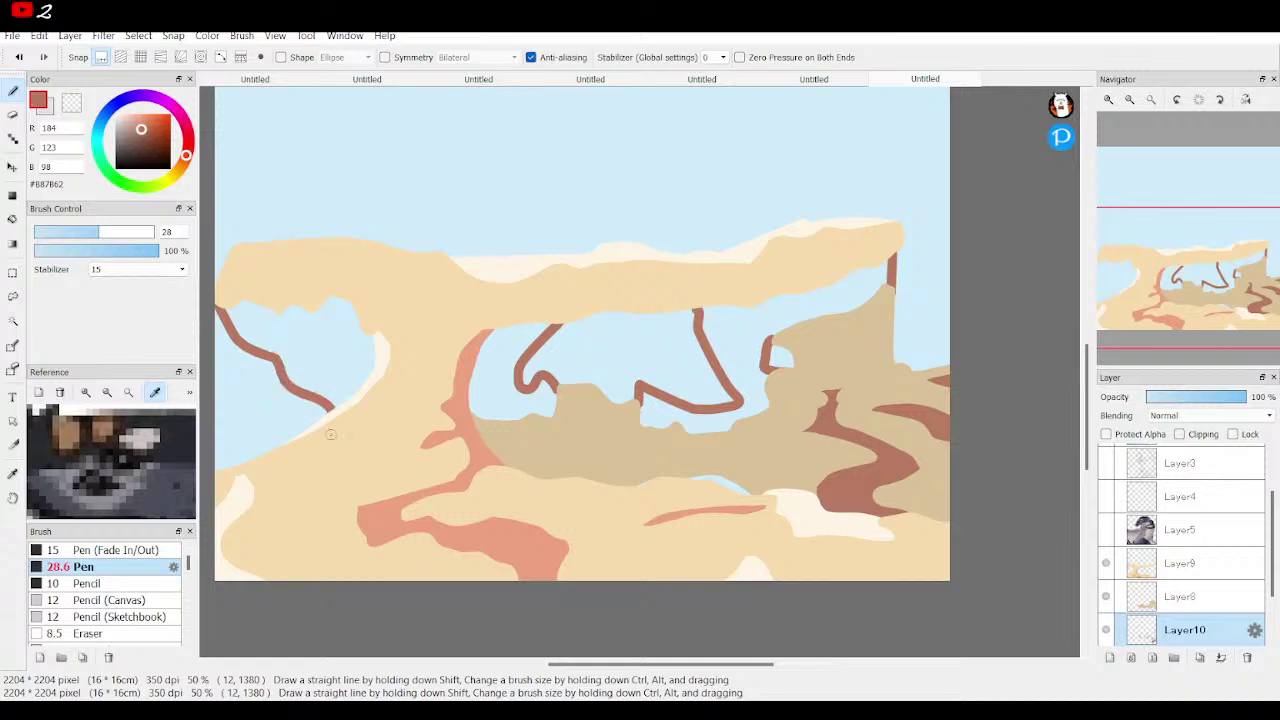
# Fill the outlined rock areas beneath the arch with reddish brown #B87B62
pyautogui.click(14, 226)
pyautogui.click(300, 345)
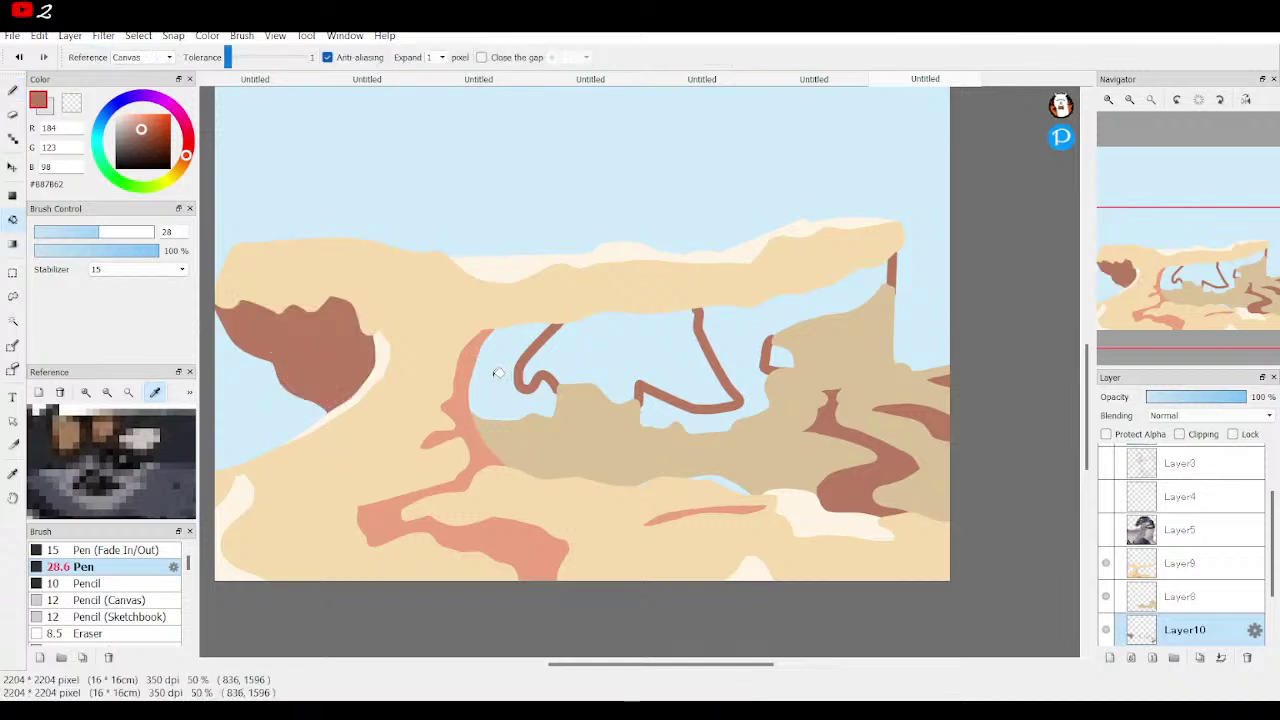
pyautogui.click(503, 373)
pyautogui.click(745, 344)
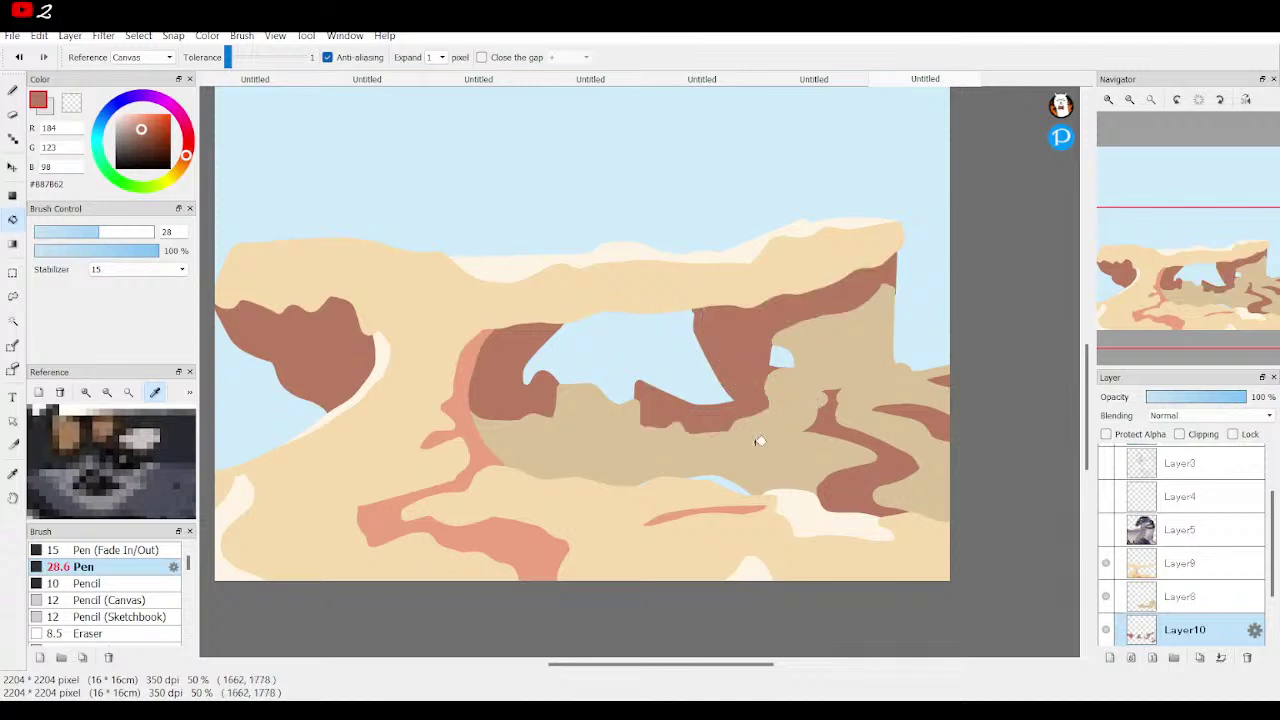
# Sample the cream colour, darken it to #B8AD9B, and fill the small sky gaps between the tan land and the foreground sand
pyautogui.keyDown('alt'); pyautogui.click(791, 503); pyautogui.keyUp('alt')
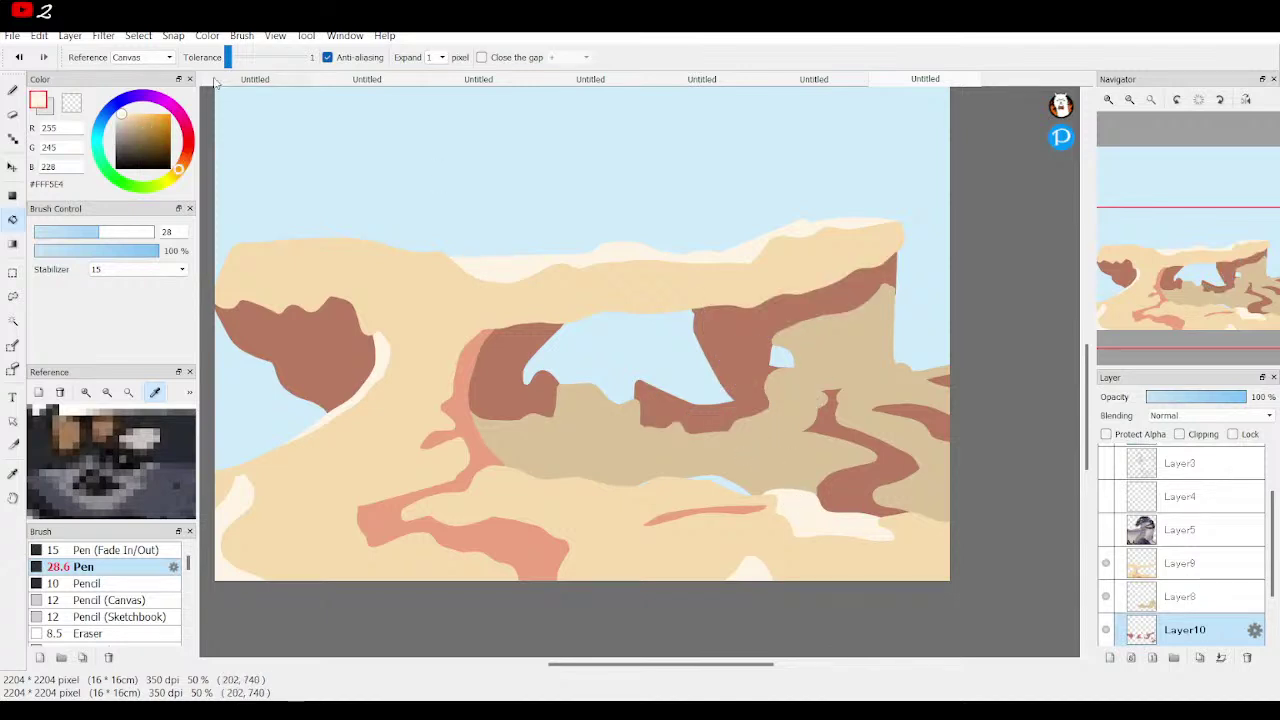
pyautogui.click(255, 79)
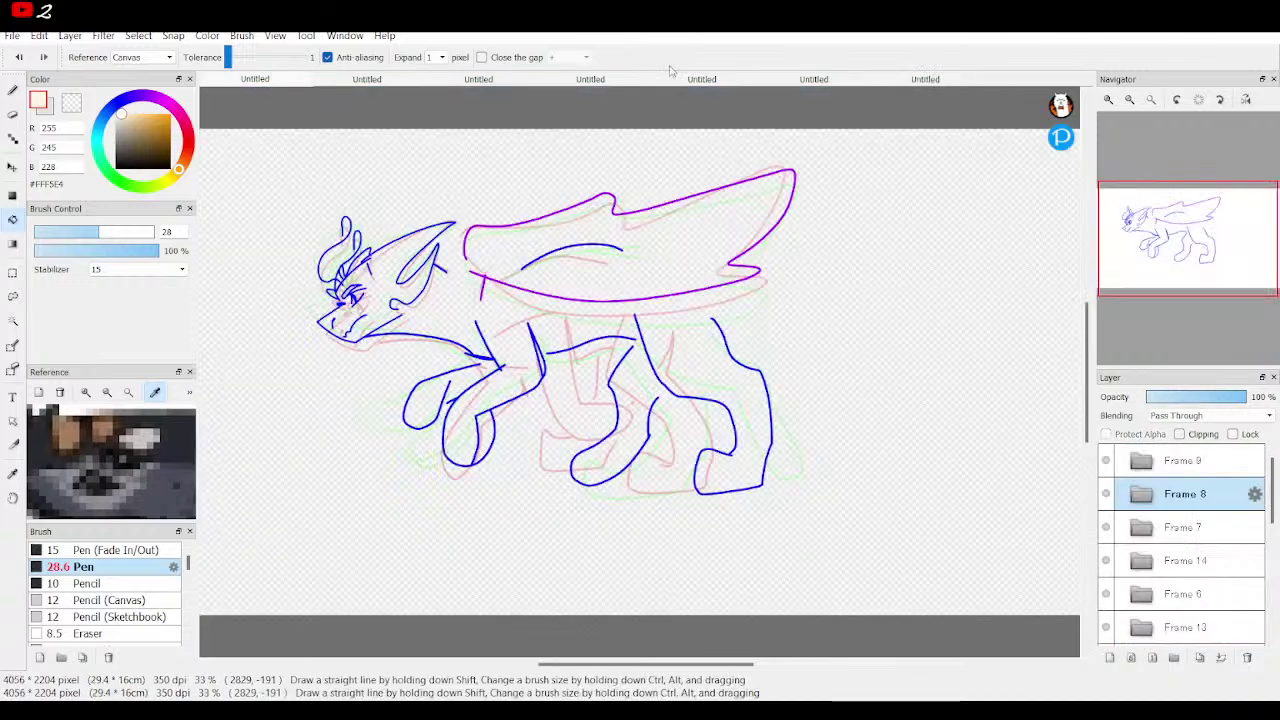
pyautogui.click(925, 79)
pyautogui.click(124, 129)
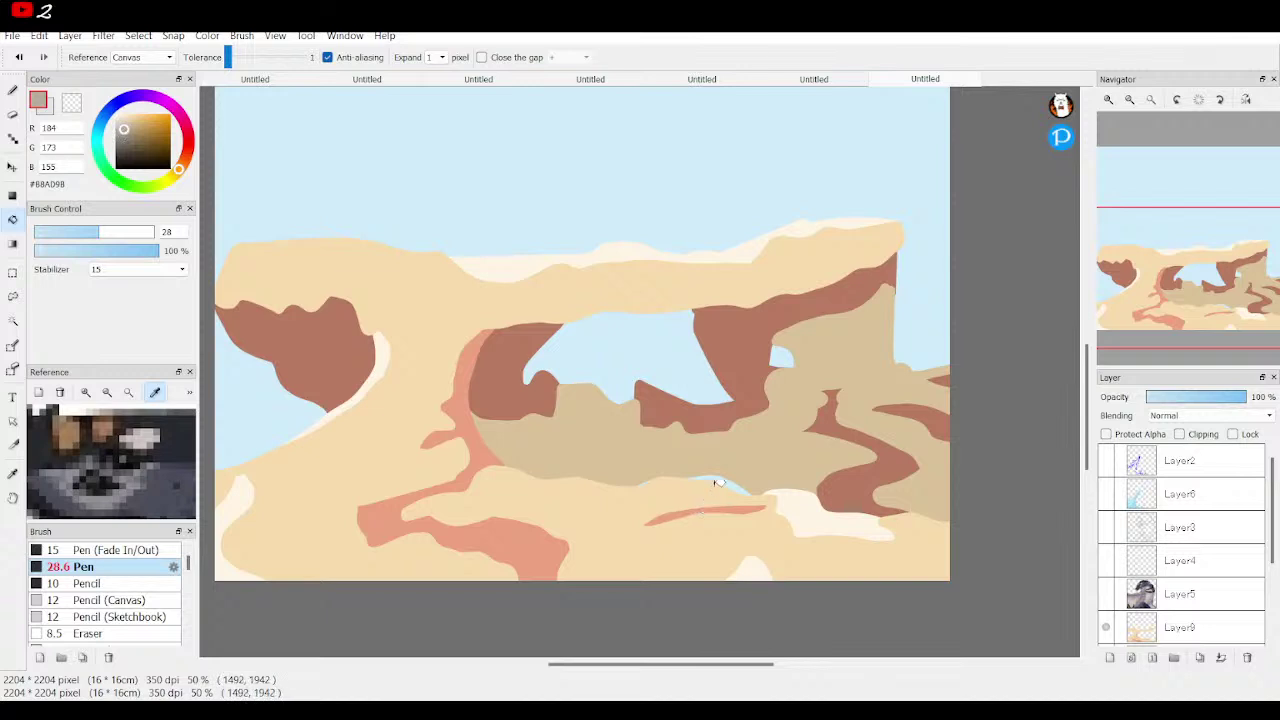
pyautogui.moveTo(716, 482); pyautogui.dragTo(651, 469)
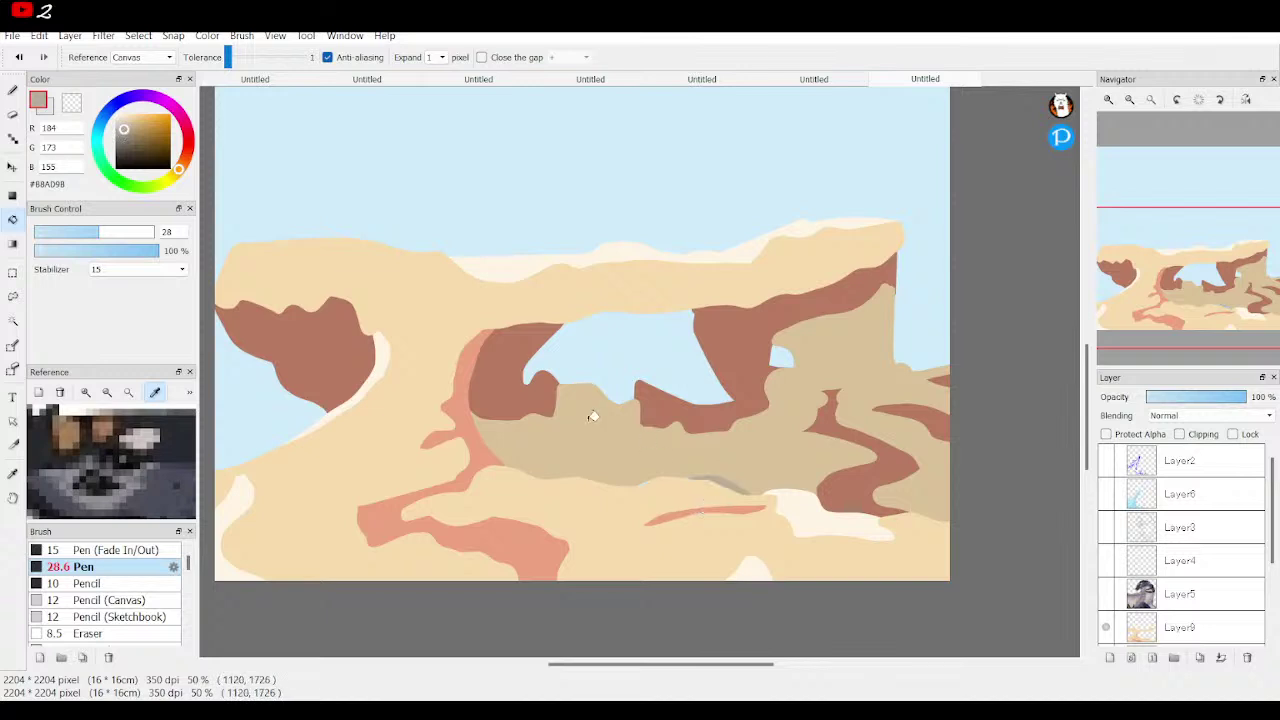
# Fit the whole canvas in view and merge the tan land on Layer8 down into Layer10
pyautogui.moveTo(1118, 124)
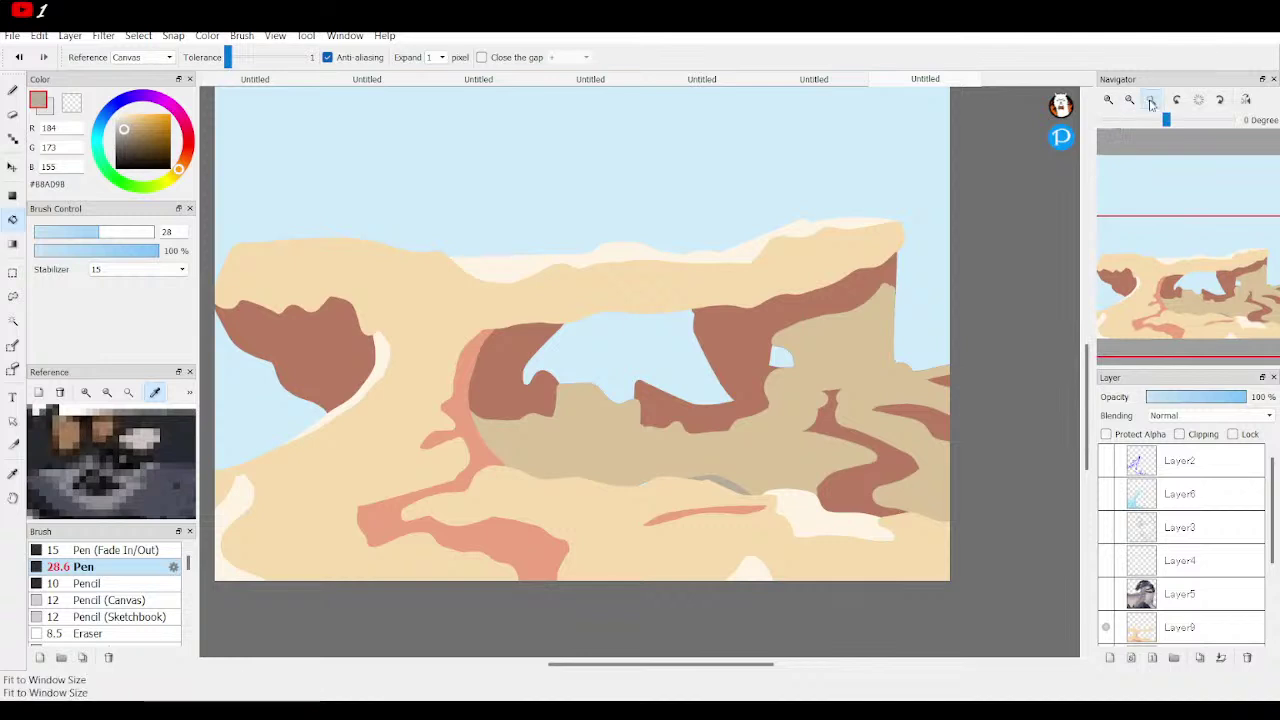
pyautogui.click(1151, 99)
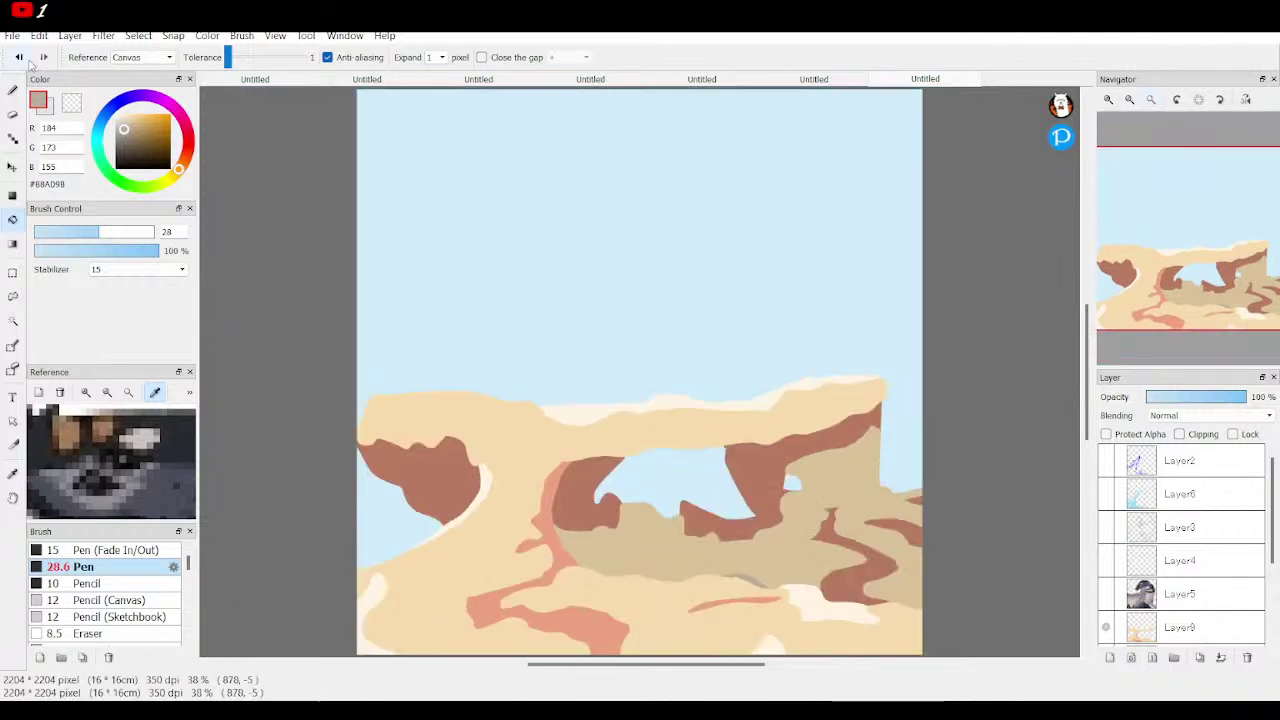
pyautogui.scroll(-2, 1190, 568)
pyautogui.click(1190, 566)
pyautogui.click(1106, 563)
pyautogui.click(1106, 563)
pyautogui.click(1185, 540)
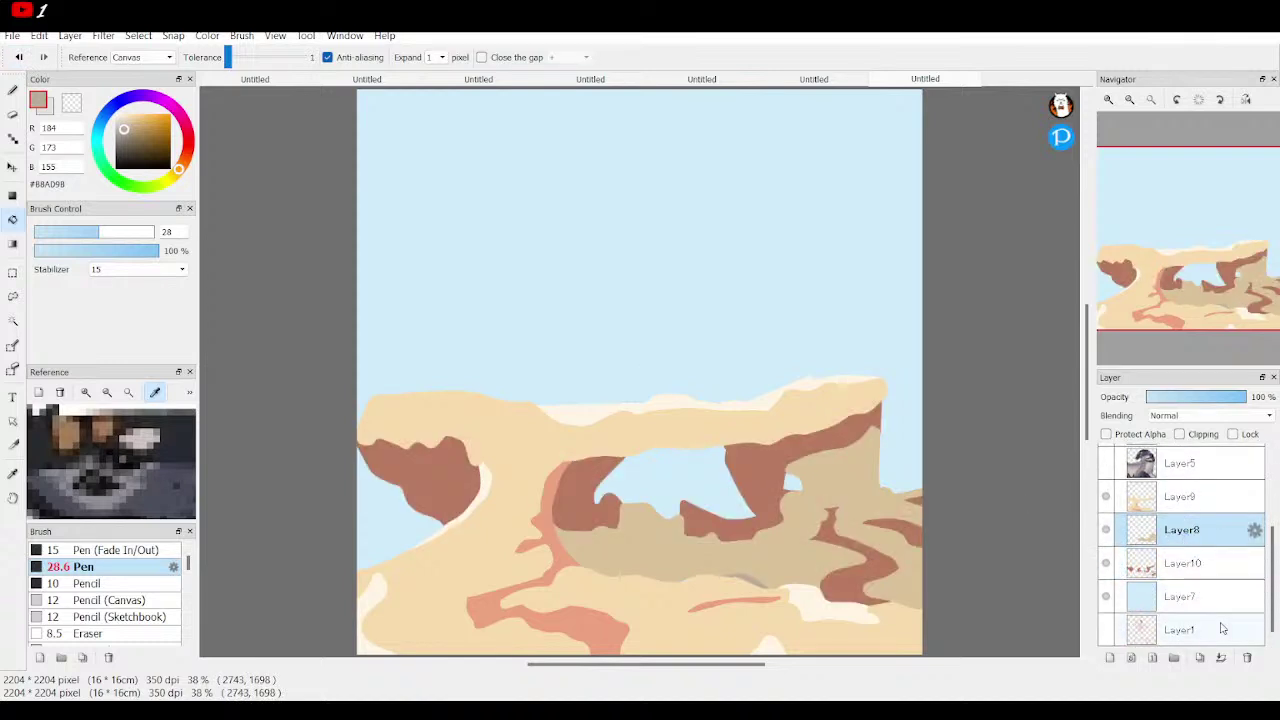
pyautogui.click(1247, 657)
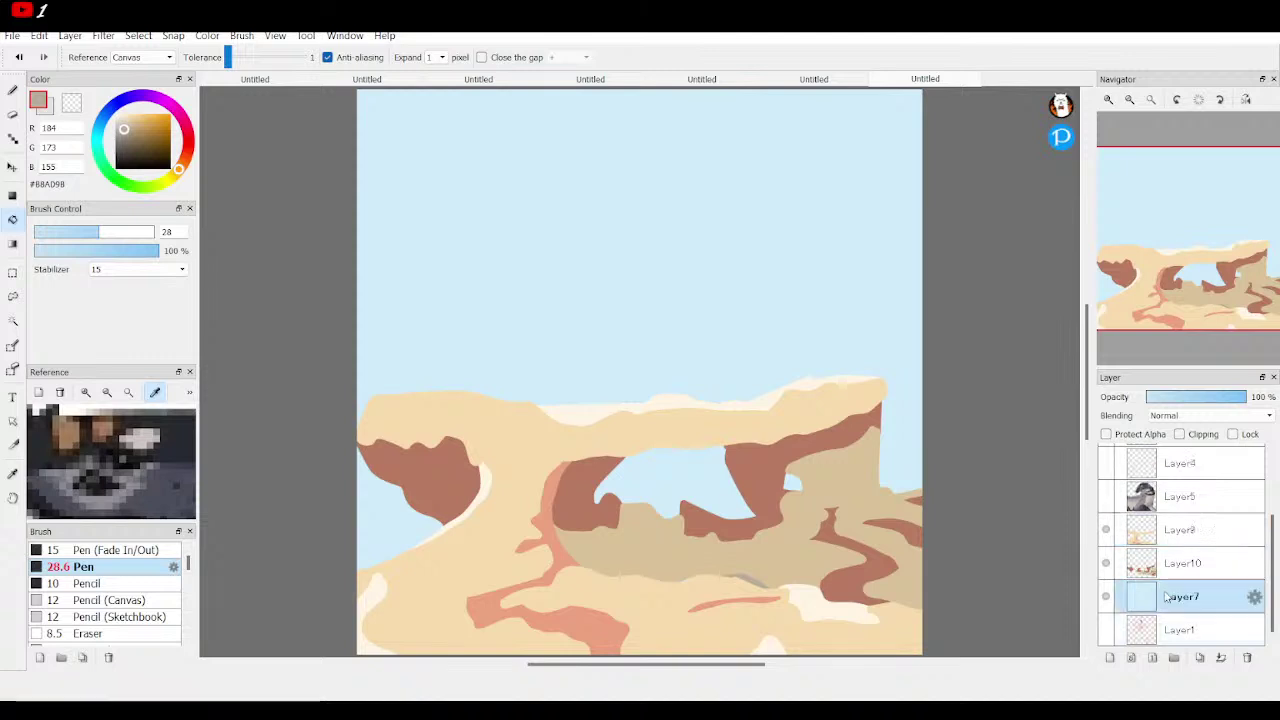
# Hide Layer9 and Layer10, refill the sky on Layer7 with very pale blue #F3FBFF, and show both landscape layers again
pyautogui.click(1106, 563)
pyautogui.click(1106, 530)
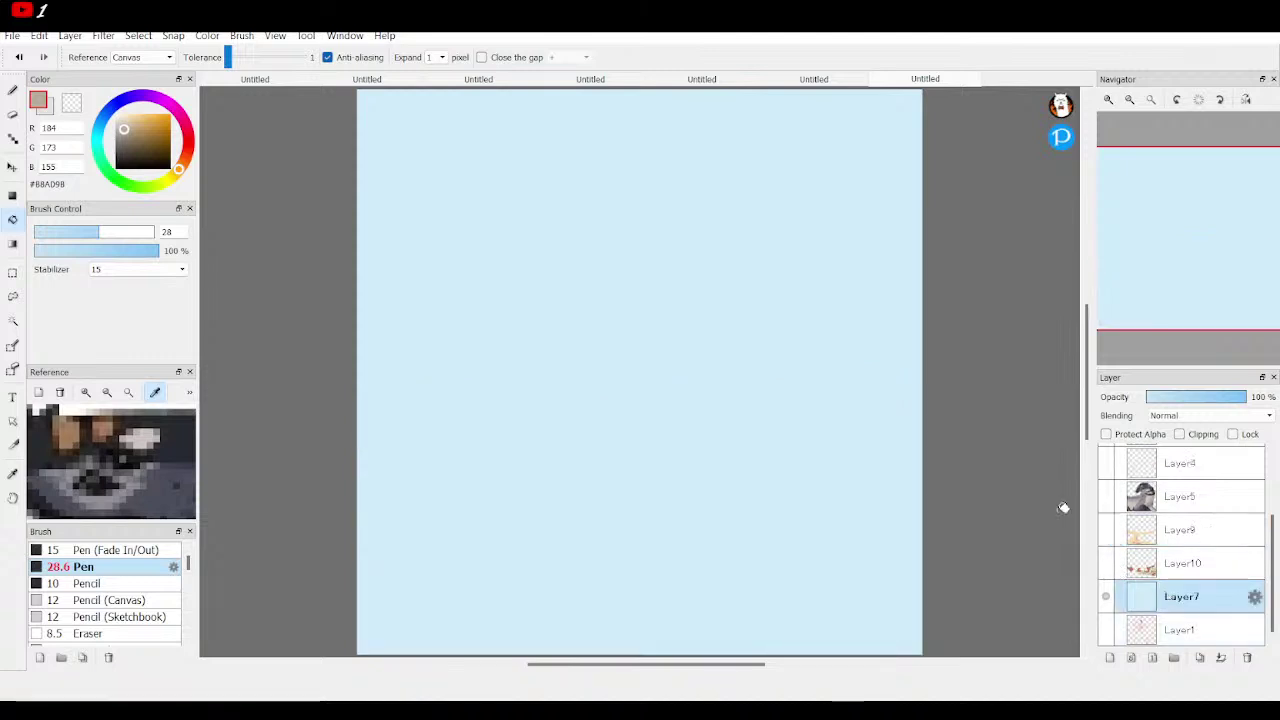
pyautogui.keyDown('alt'); pyautogui.click(447, 255); pyautogui.keyUp('alt')
pyautogui.moveTo(121, 118); pyautogui.dragTo(117, 113)
pyautogui.click(475, 187)
pyautogui.click(475, 187)
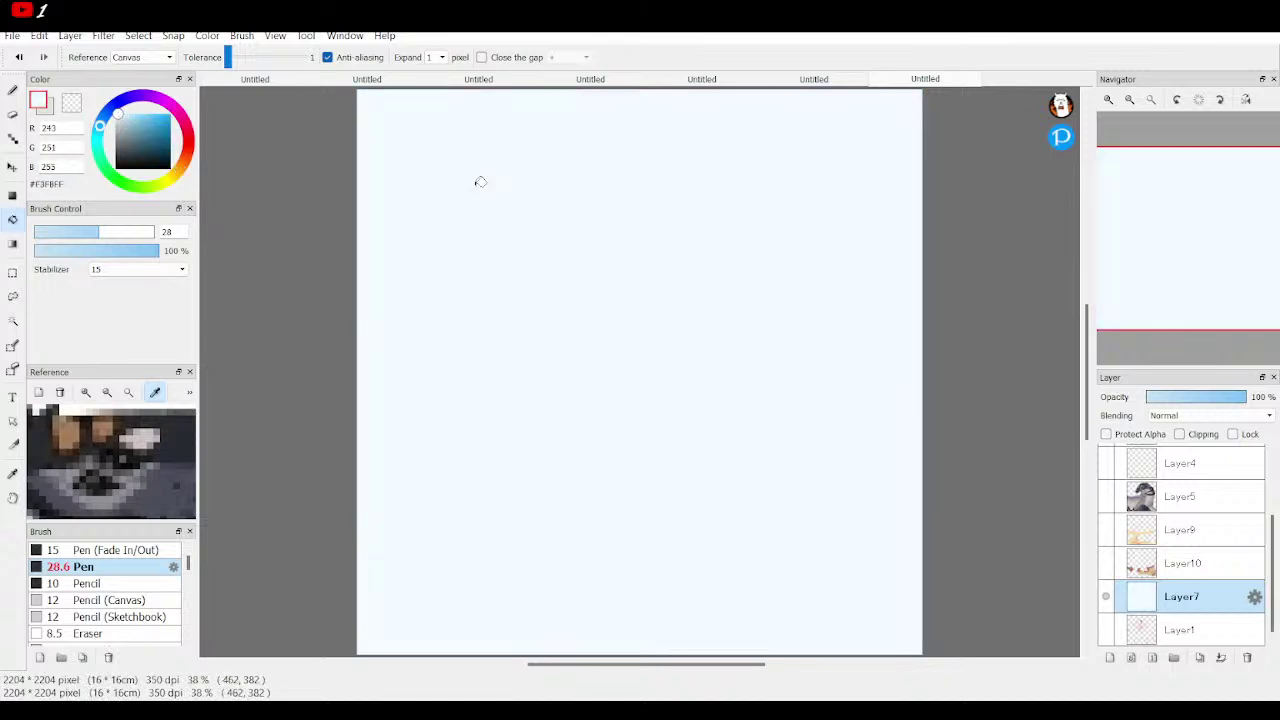
pyautogui.click(1106, 563)
pyautogui.click(1106, 530)
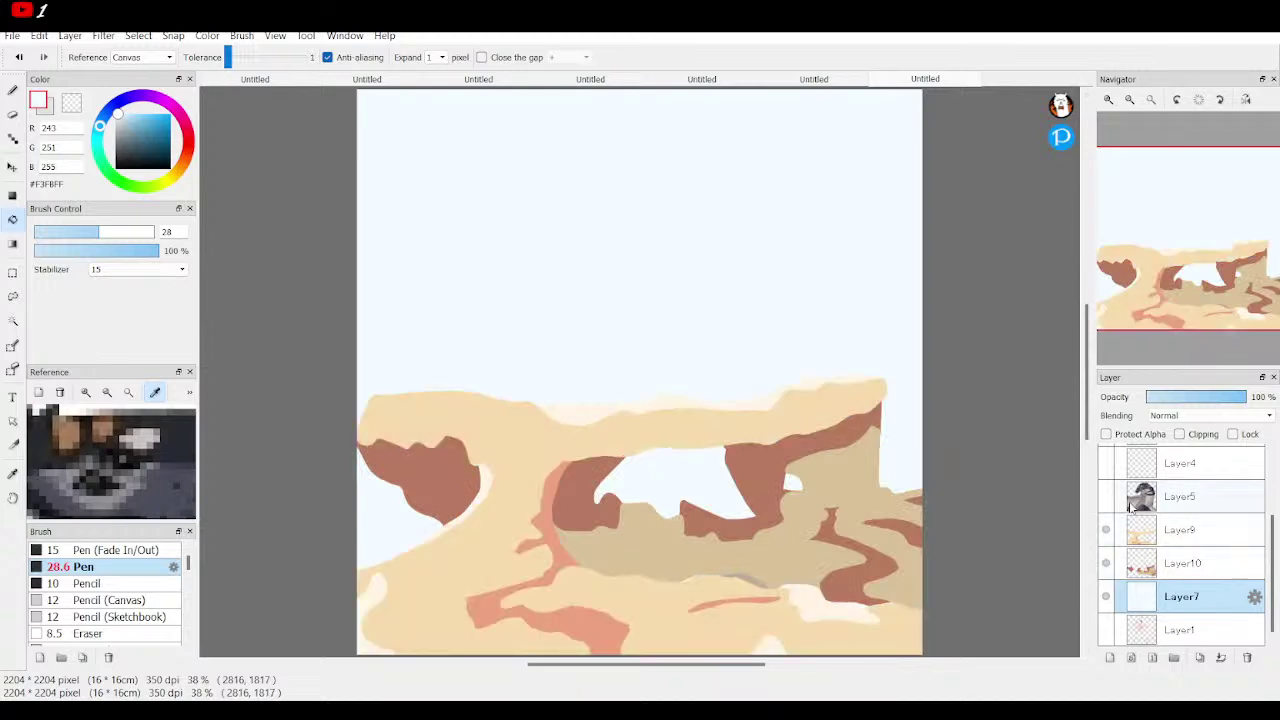
# Temporarily show the creature, line art and water layers to check them against the landscape and pale sky
pyautogui.click(1107, 496)
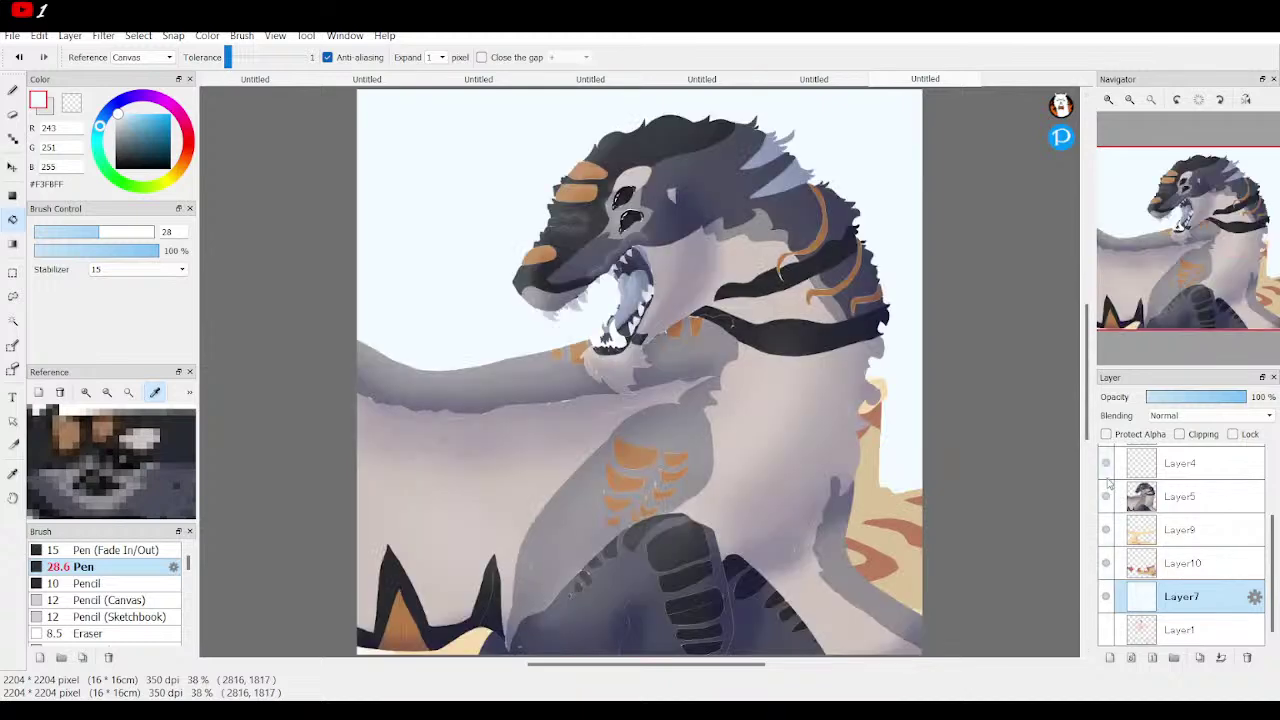
pyautogui.scroll(3, 1108, 484)
pyautogui.click(1106, 527)
pyautogui.click(1106, 494)
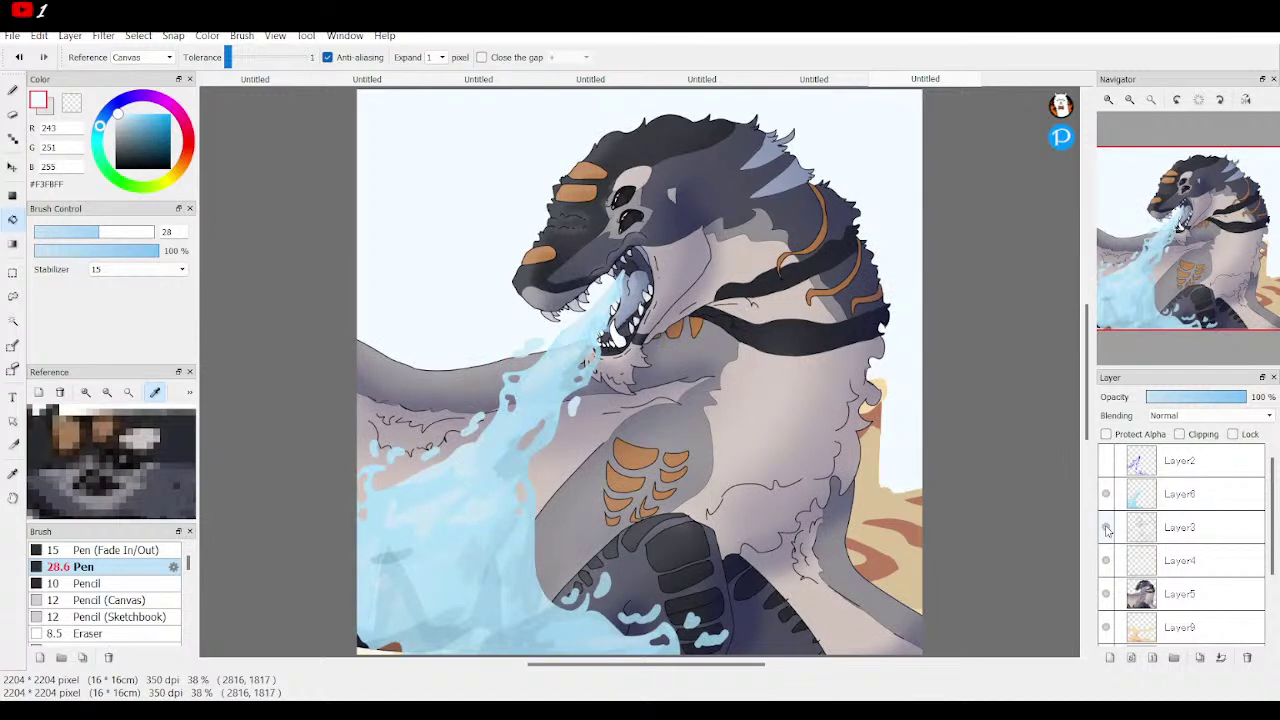
pyautogui.click(1106, 594)
pyautogui.click(1106, 560)
pyautogui.click(1106, 527)
pyautogui.click(1106, 496)
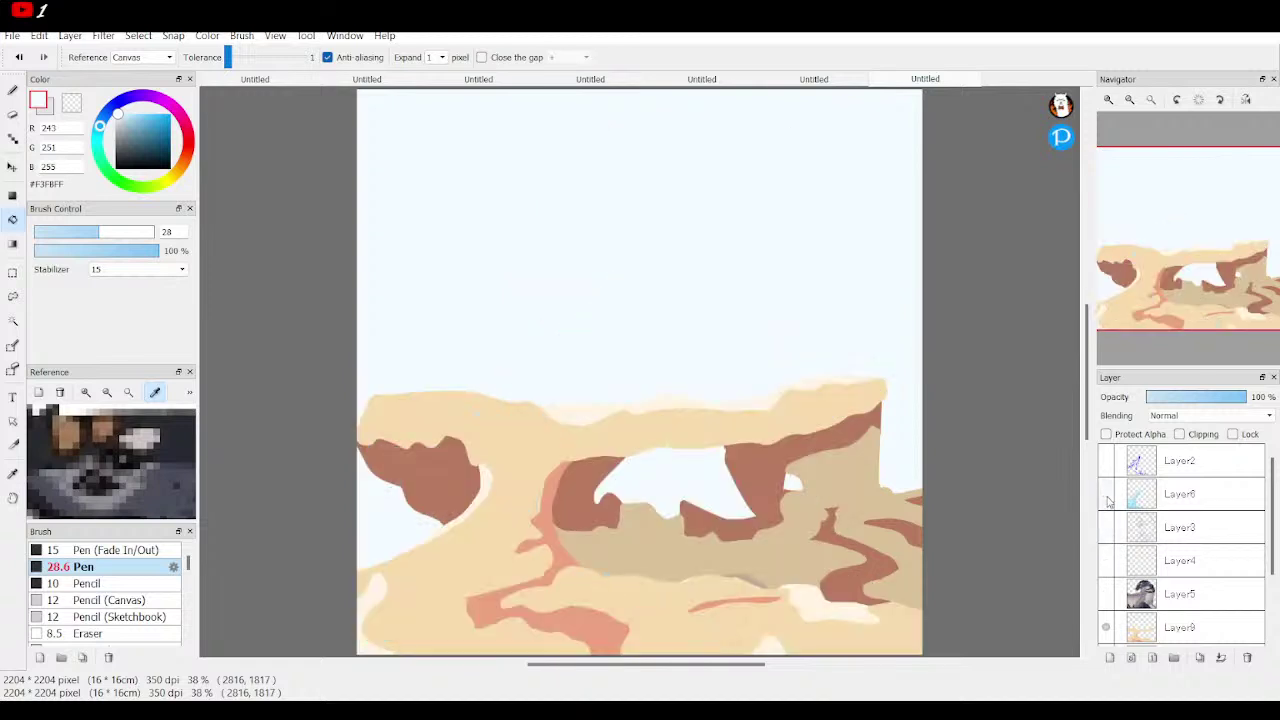
# Hide and delete the landscape layers Layer10 and Layer9
pyautogui.scroll(-3, 1170, 564)
pyautogui.click(1106, 529)
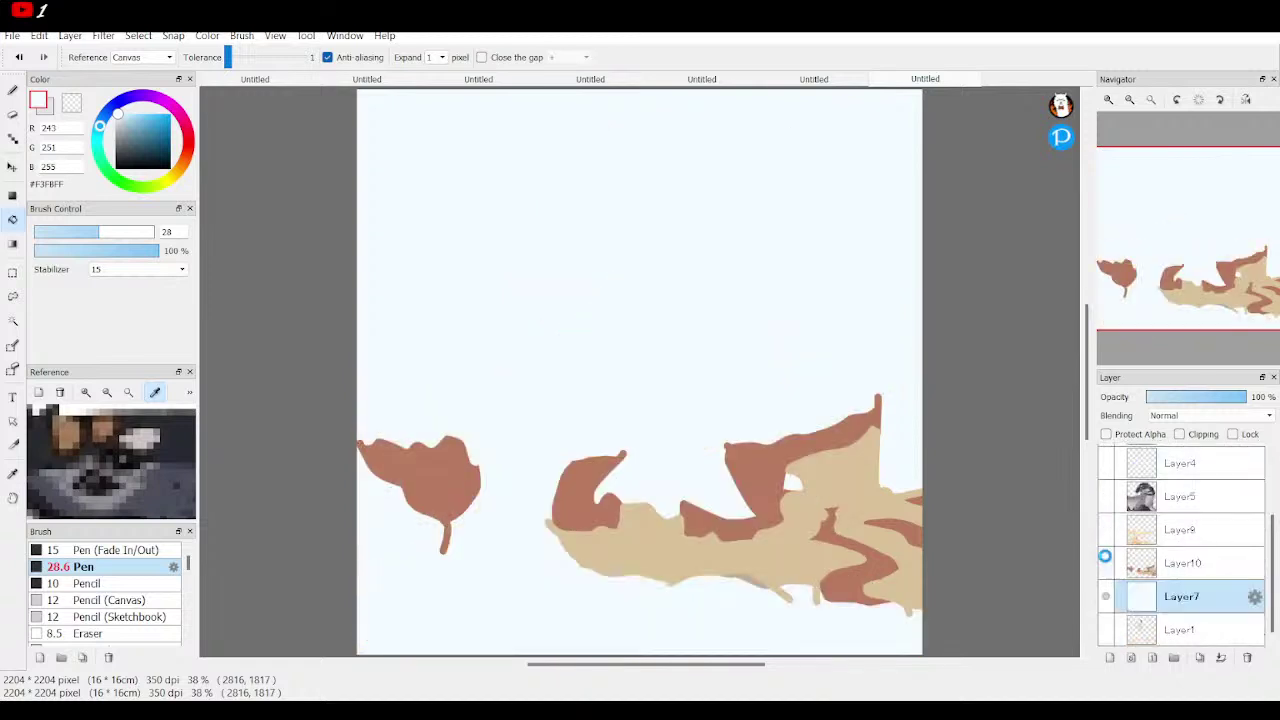
pyautogui.click(1106, 563)
pyautogui.click(1225, 560)
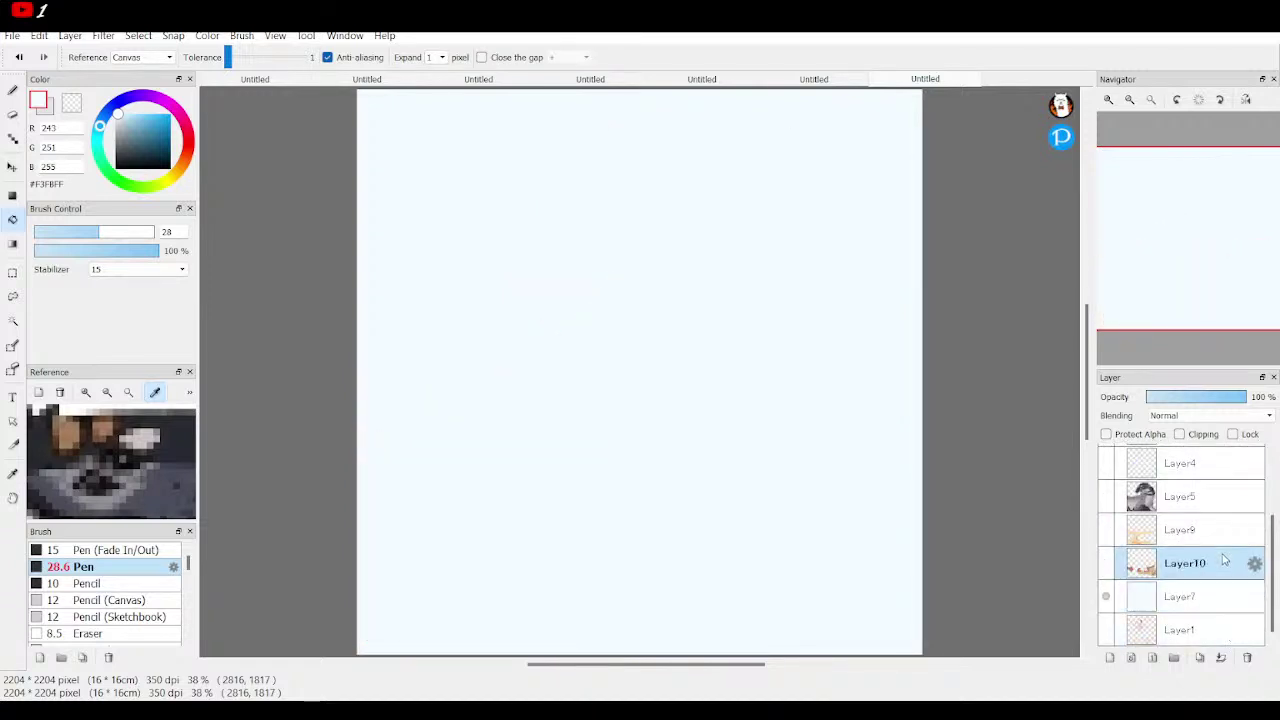
pyautogui.click(1246, 657)
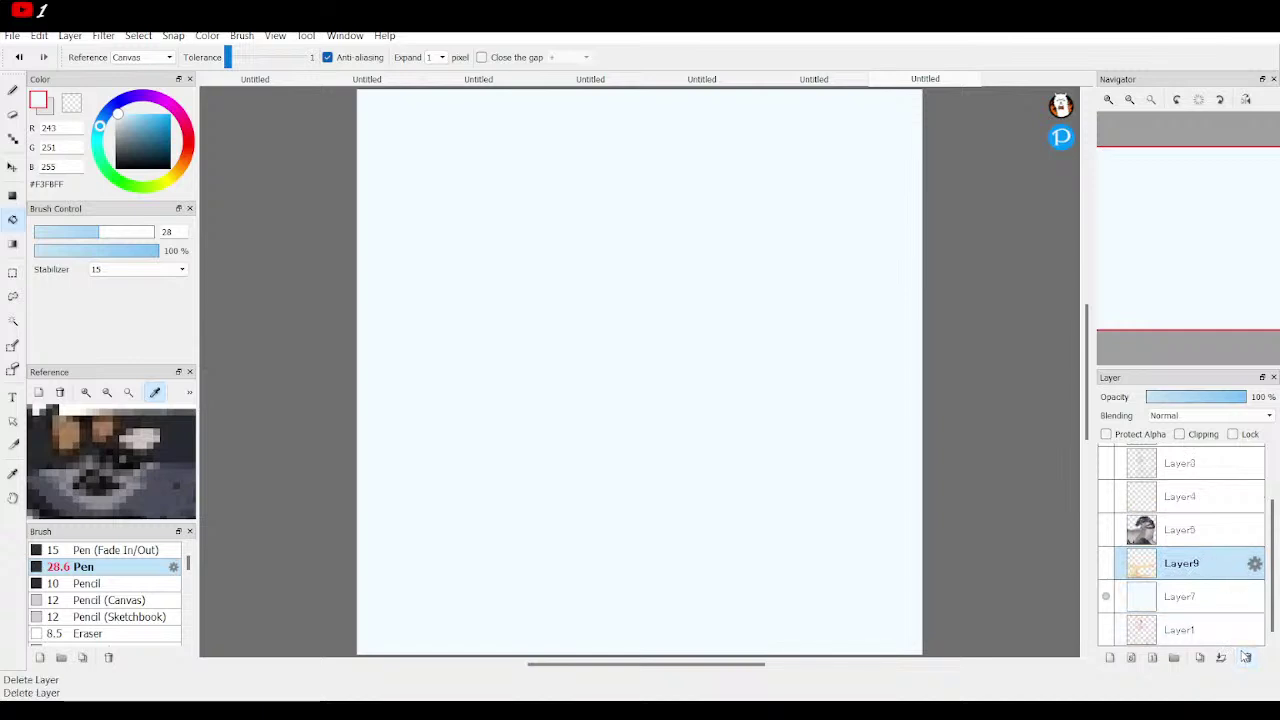
pyautogui.click(1246, 657)
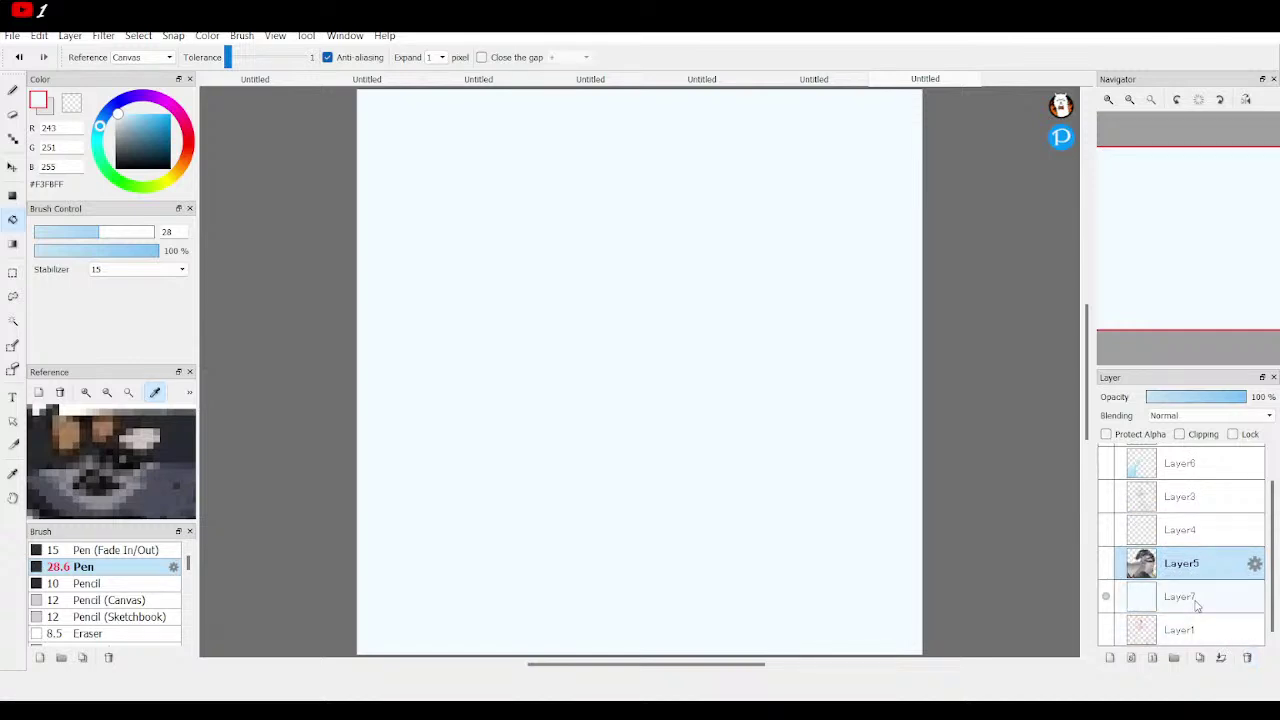
# Fill the background on Layer7 with dark blue-grey #3C4C54
pyautogui.click(1196, 598)
pyautogui.click(131, 152)
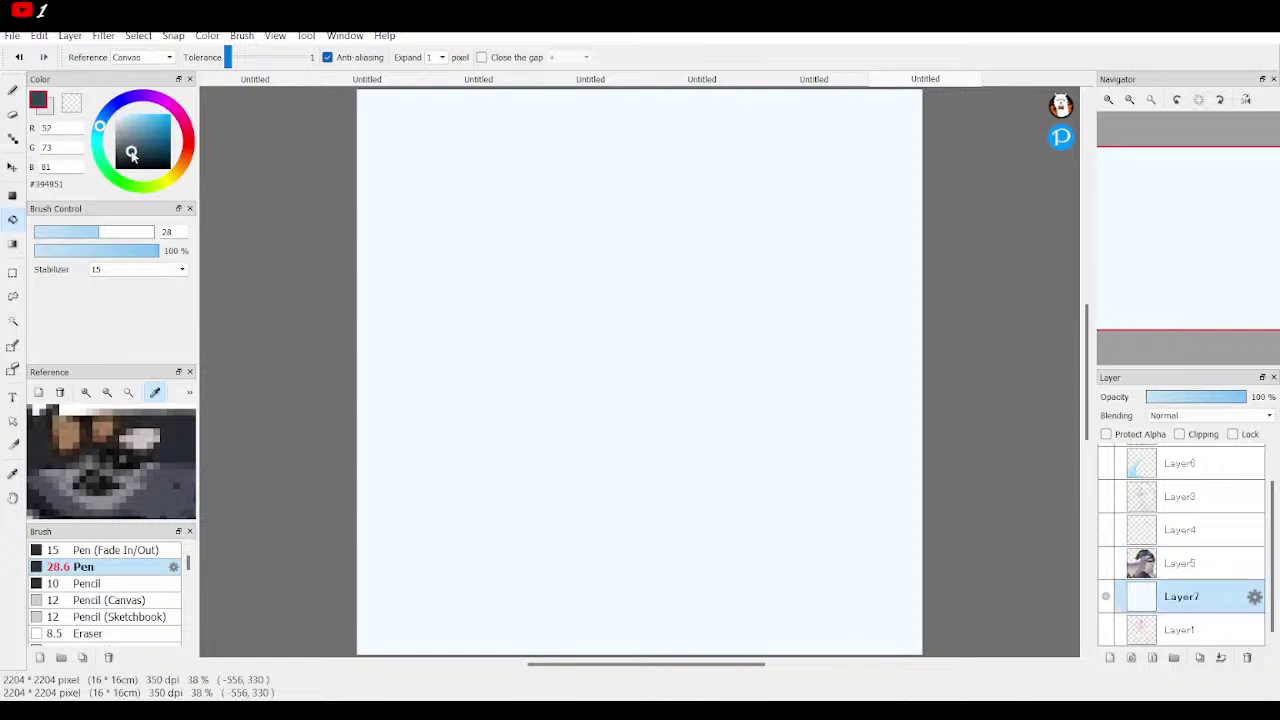
pyautogui.click(130, 150)
pyautogui.click(250, 156)
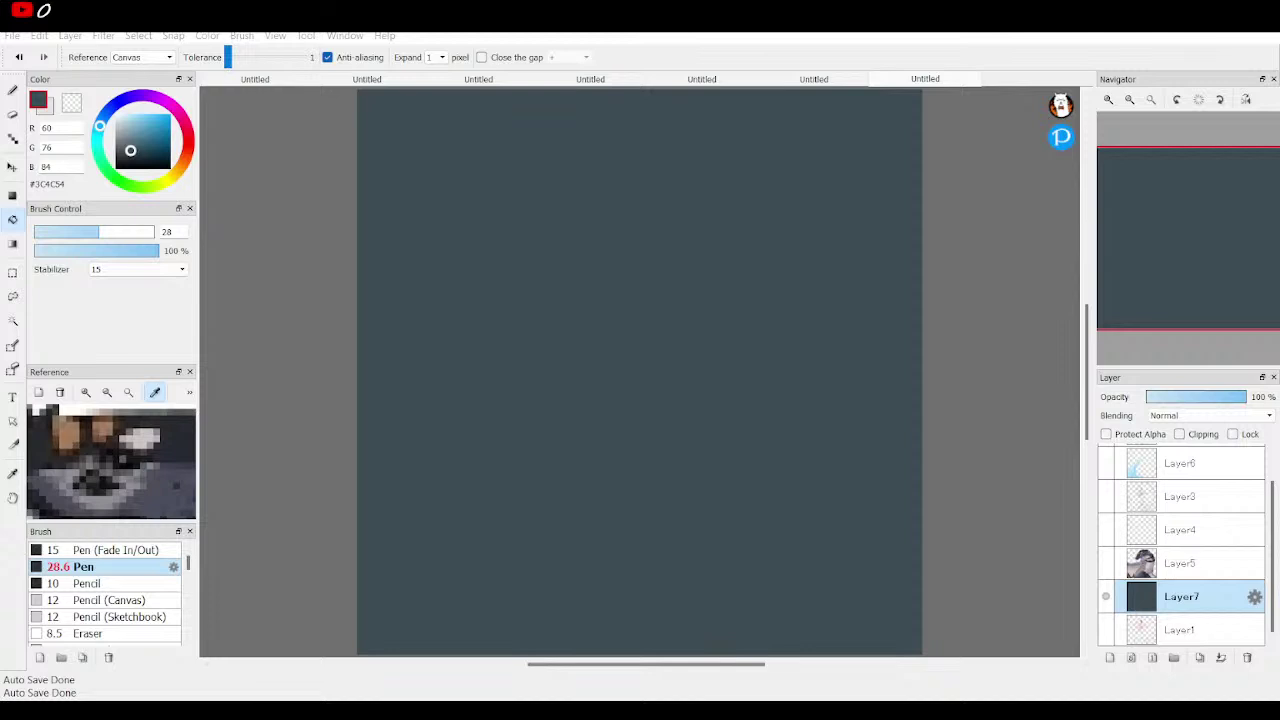
pyautogui.click(789, 269)
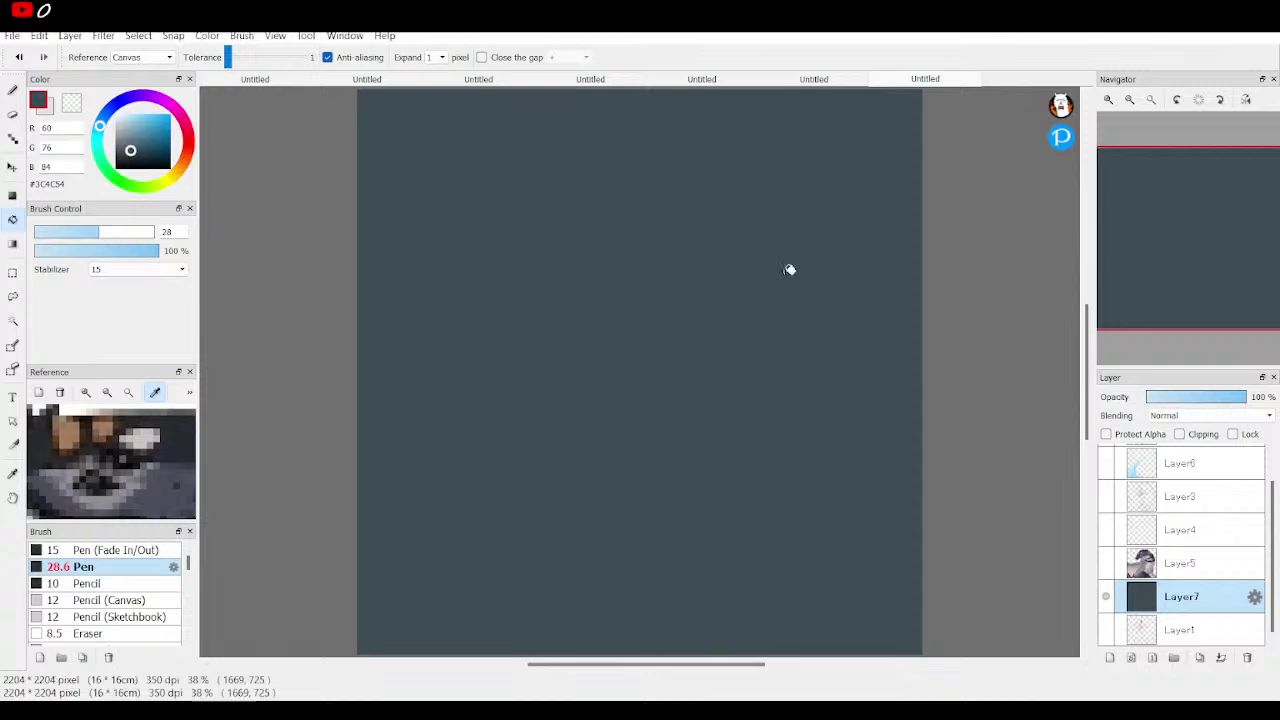
# Make the creature, line art and water layers visible again: Layer5, Layer4, Layer3 and Layer6
pyautogui.click(1106, 563)
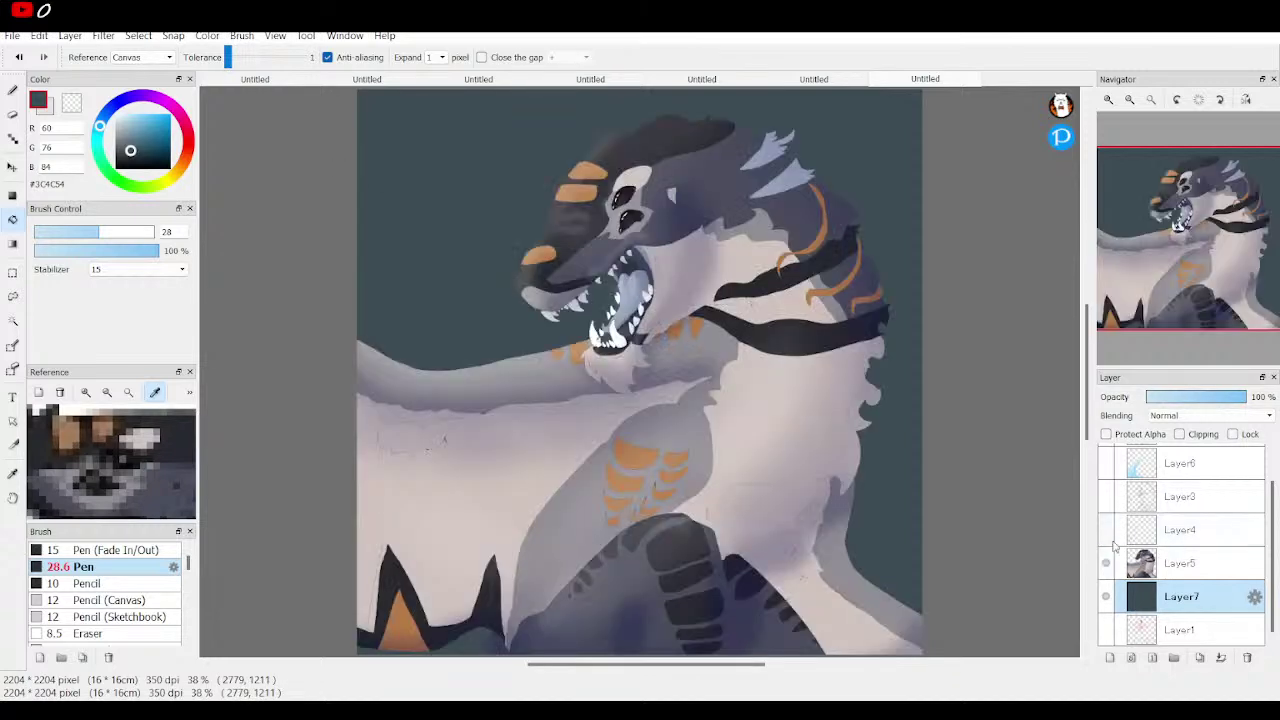
pyautogui.click(1106, 529)
pyautogui.click(1106, 497)
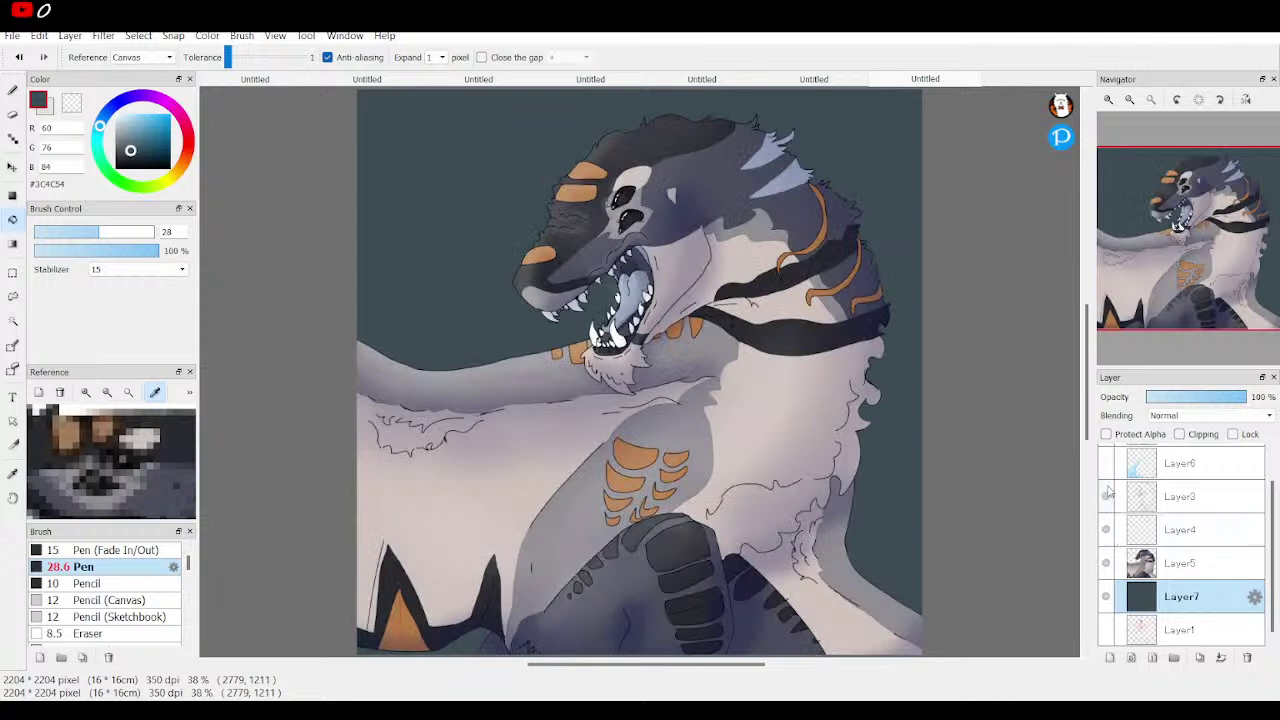
pyautogui.click(1106, 464)
pyautogui.scroll(1, 1136, 531)
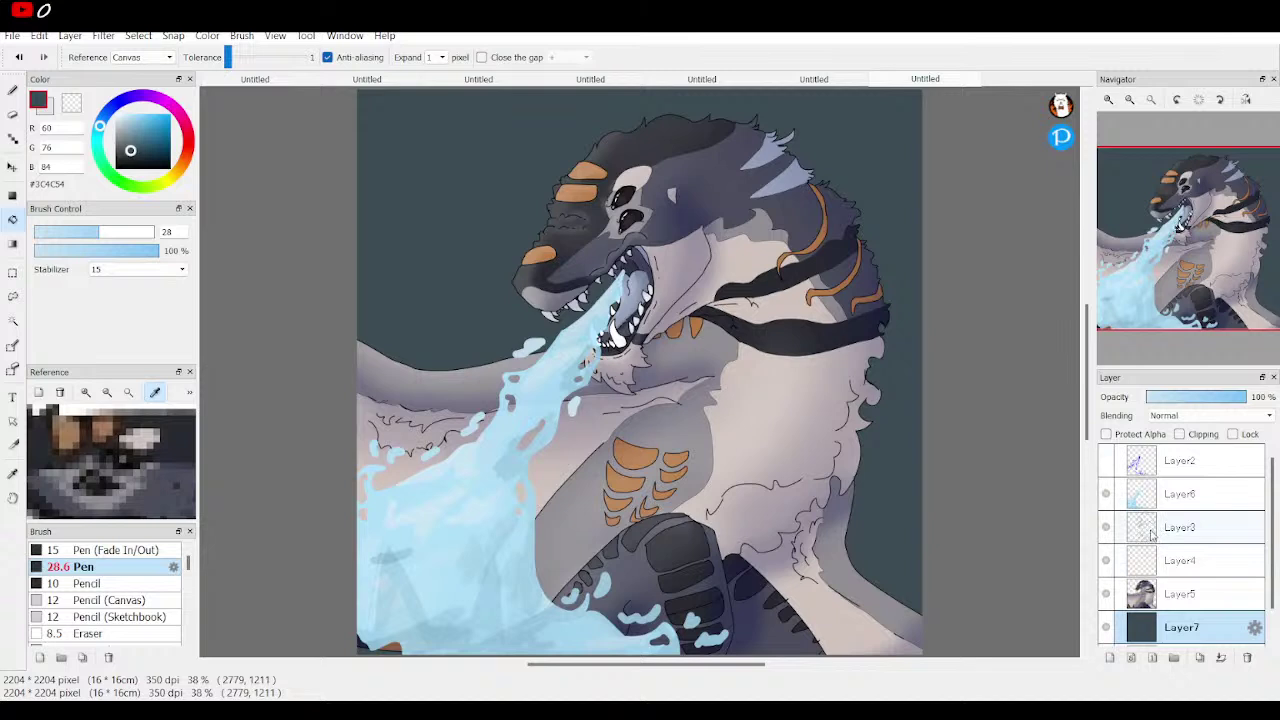
# Add a clipping layer at 15% opacity above the water on Layer6, and set up the Pen with black #000000
pyautogui.click(1150, 496)
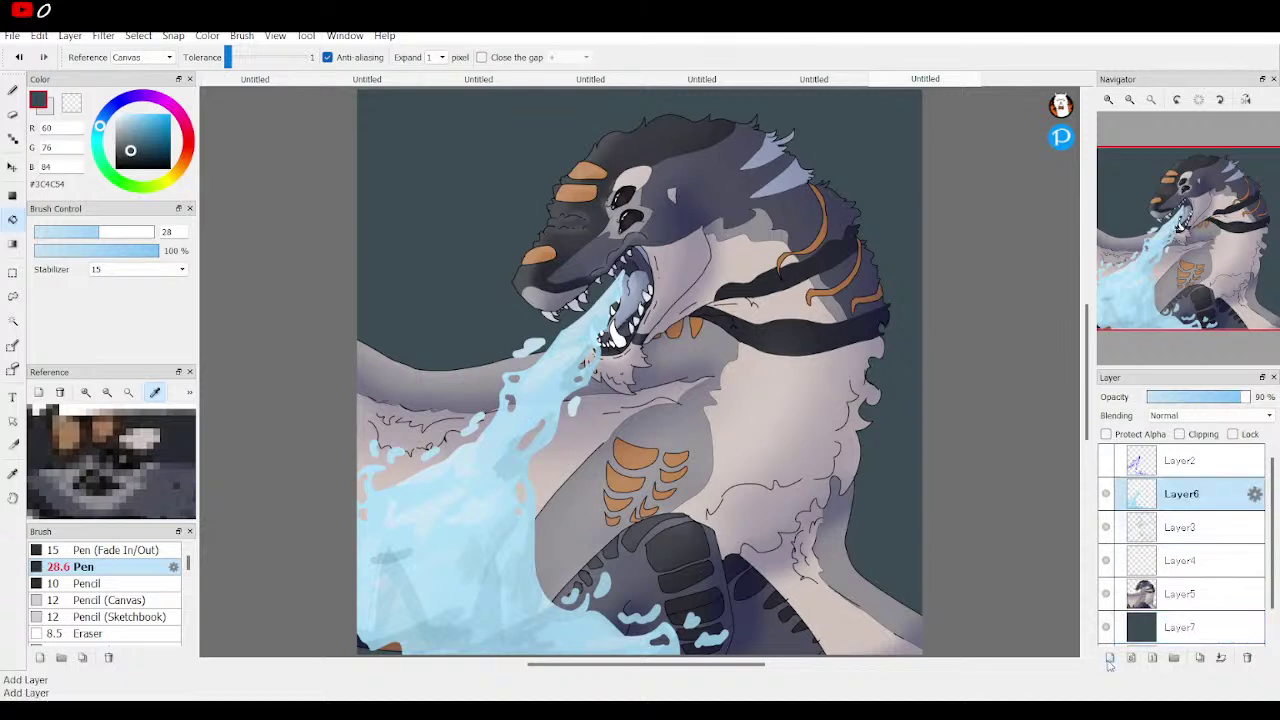
pyautogui.click(1109, 657)
pyautogui.click(1185, 436)
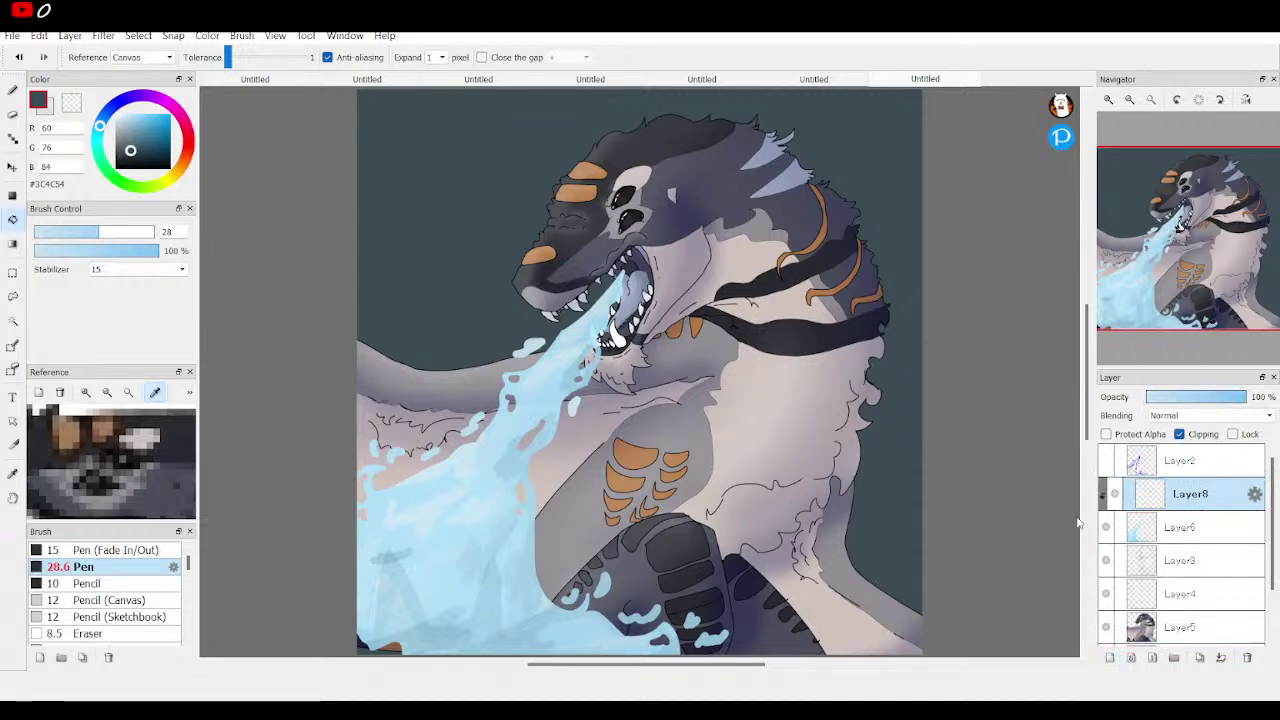
pyautogui.click(1162, 397)
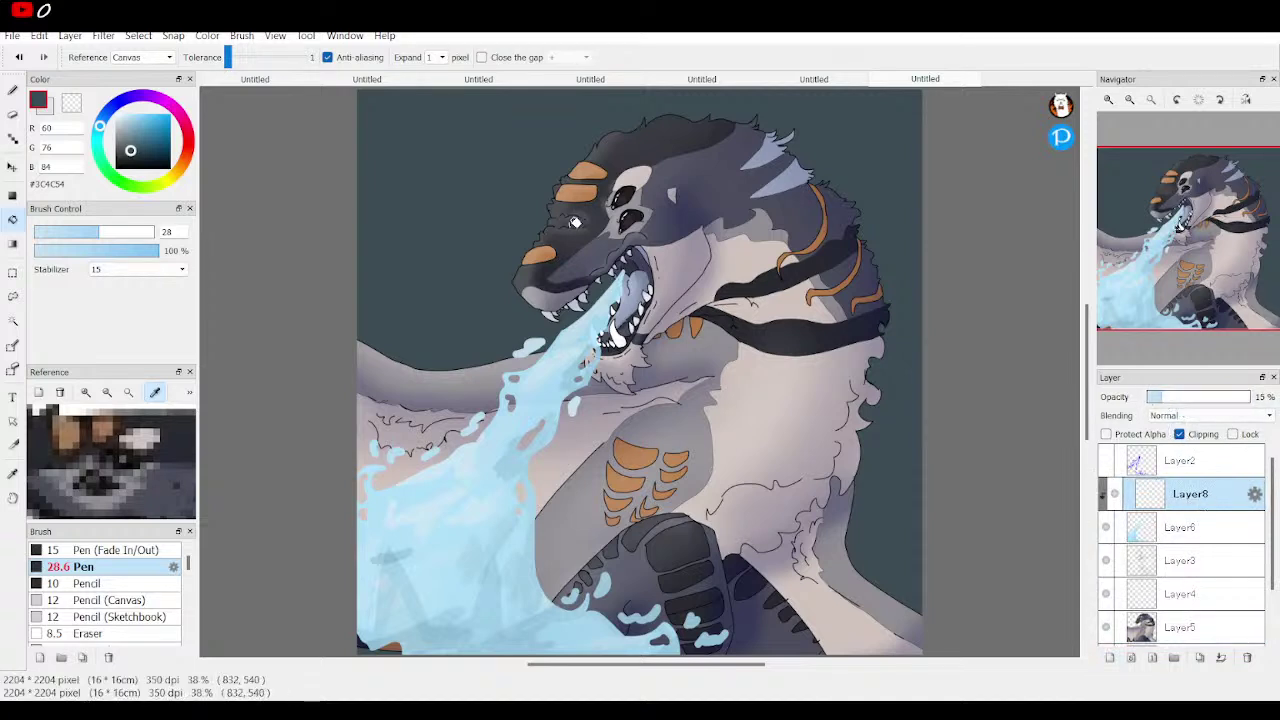
pyautogui.click(170, 168)
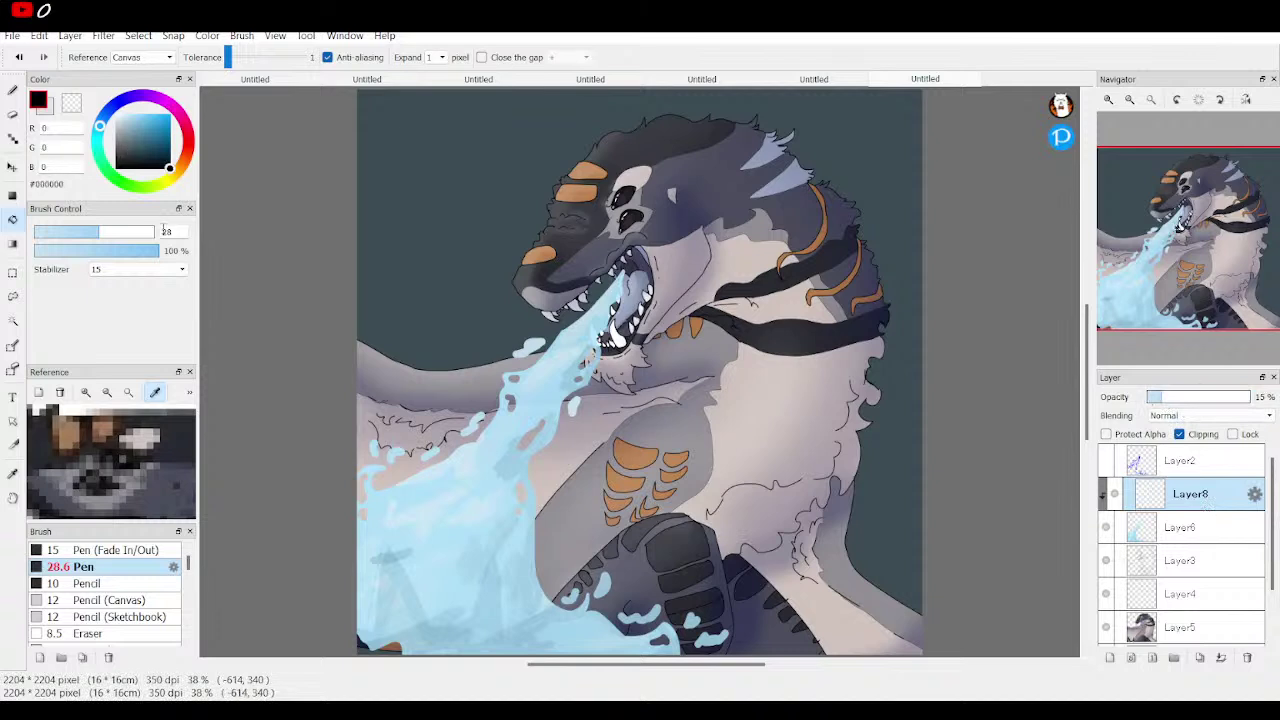
pyautogui.click(16, 92)
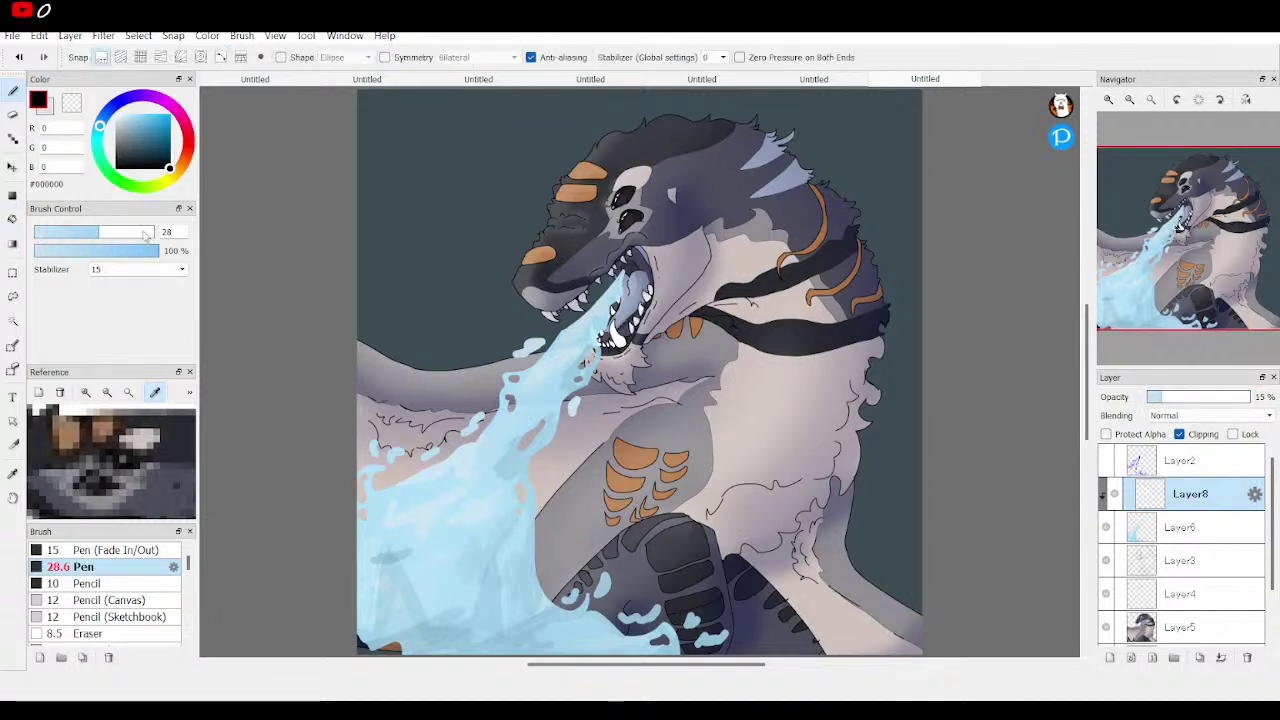
# Cover the water stream with black on clipping Layer8 using the Pen at size 2000
pyautogui.moveTo(145, 234); pyautogui.dragTo(156, 232)
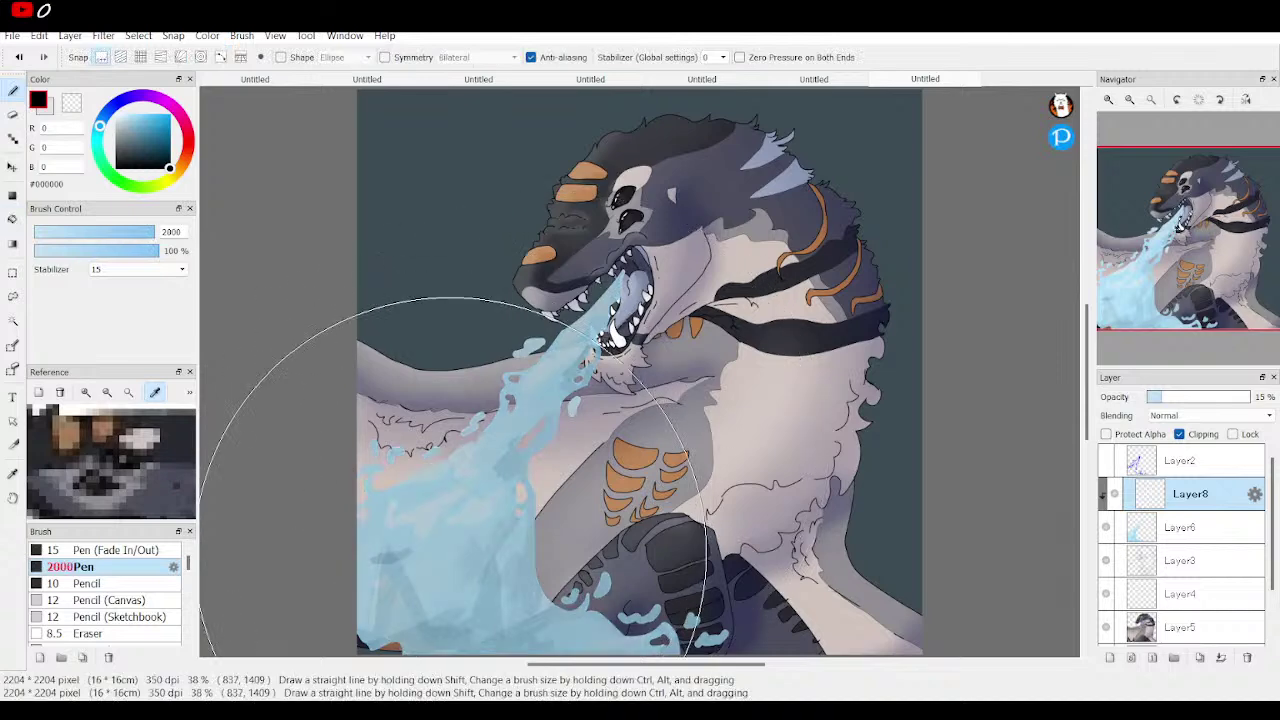
pyautogui.click(989, 409)
# Fine-tune the opacity of the black shading on Layer8 and merge it down into the water on Layer6
pyautogui.click(1190, 527)
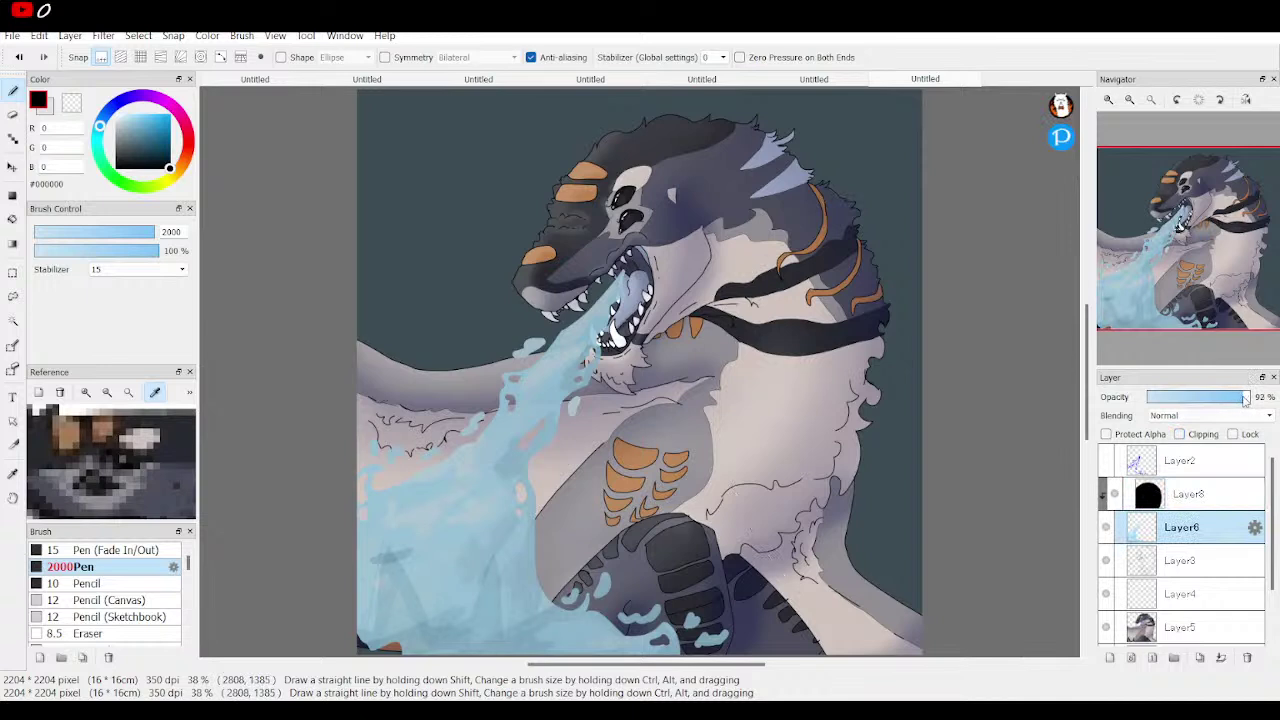
pyautogui.click(1195, 494)
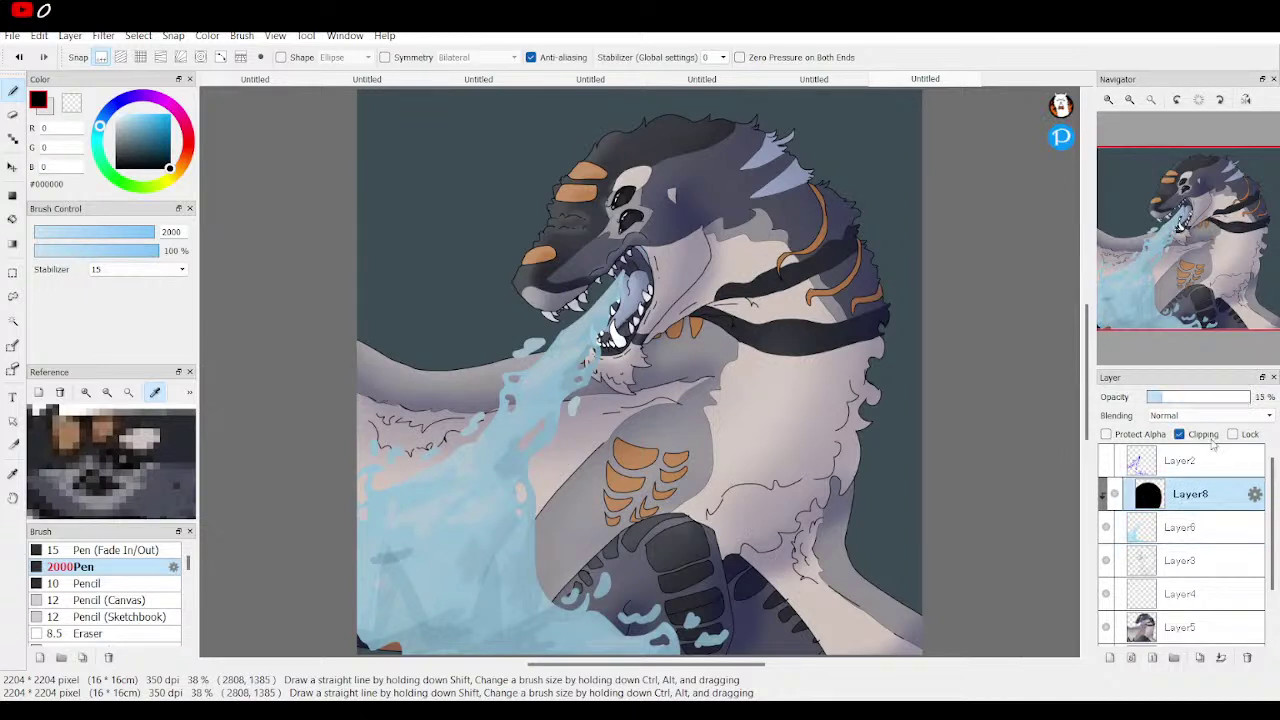
pyautogui.moveTo(1185, 398); pyautogui.dragTo(1168, 399)
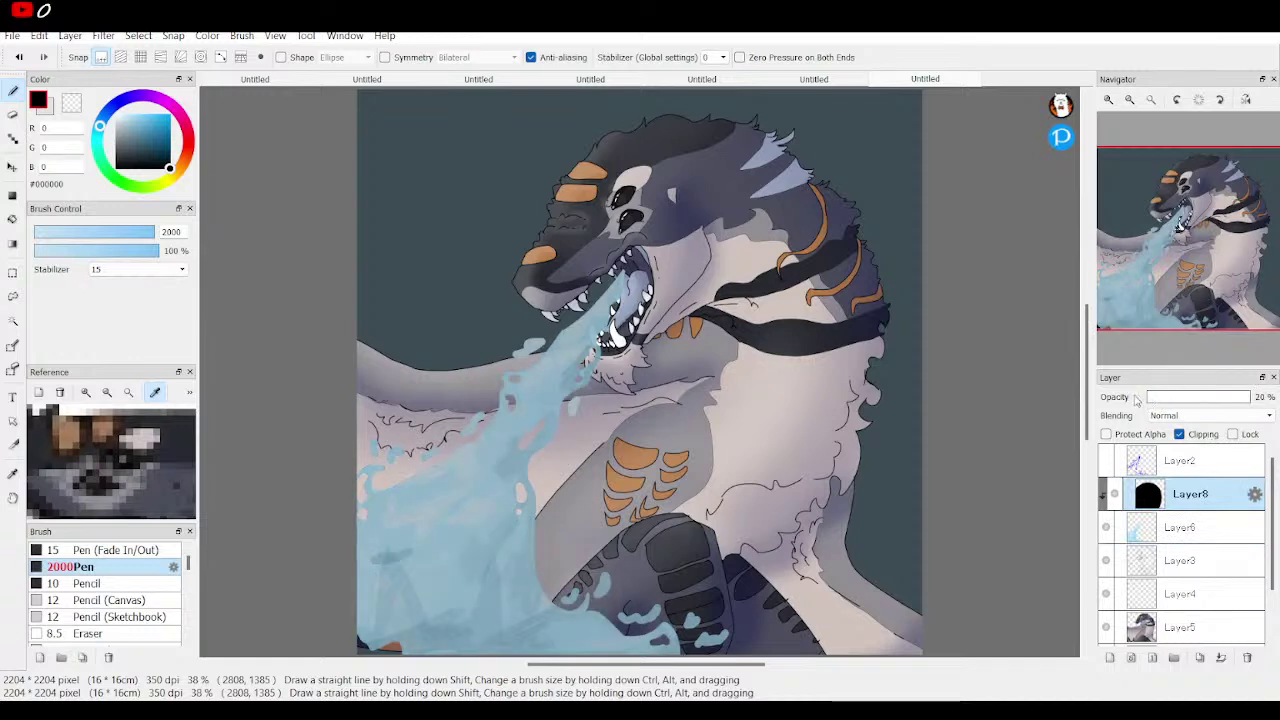
pyautogui.click(1147, 400)
pyautogui.moveTo(1150, 400); pyautogui.dragTo(1155, 401)
pyautogui.click(1158, 398)
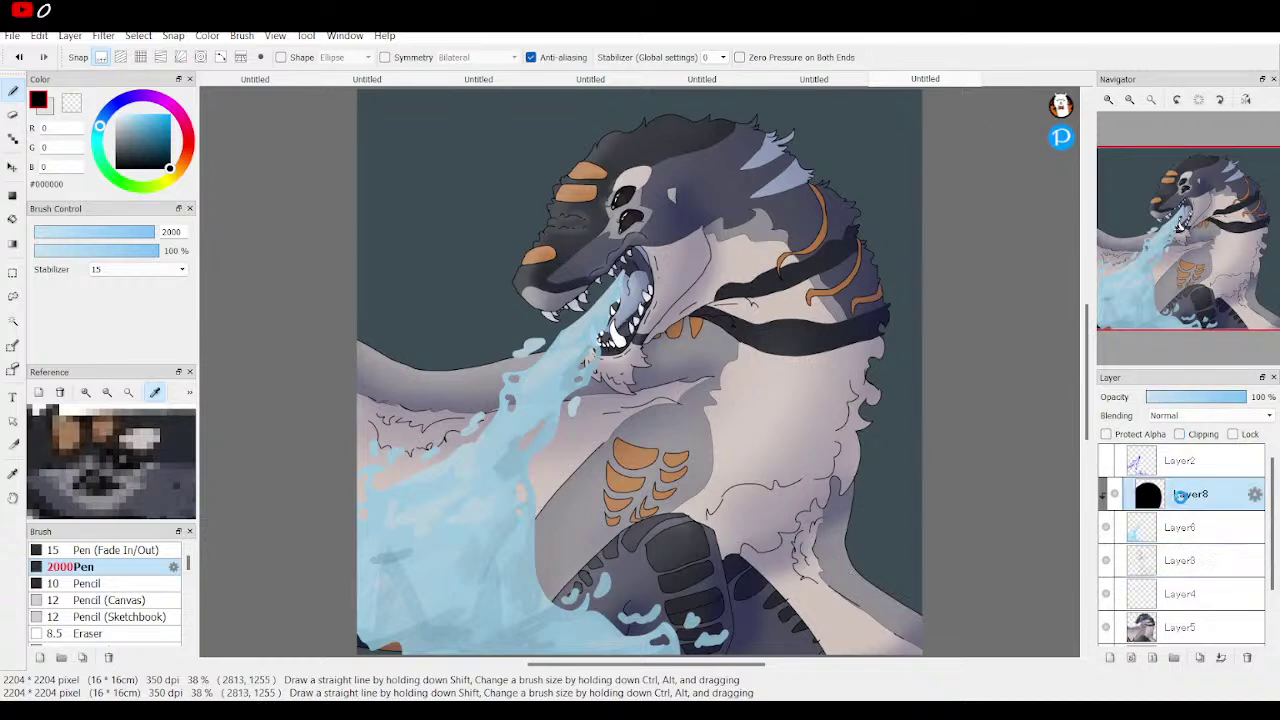
pyautogui.click(1221, 658)
# Select the background Layer7 and hide Layer4, Layer5 and Layer6 so only the line art shows over it
pyautogui.click(1176, 534)
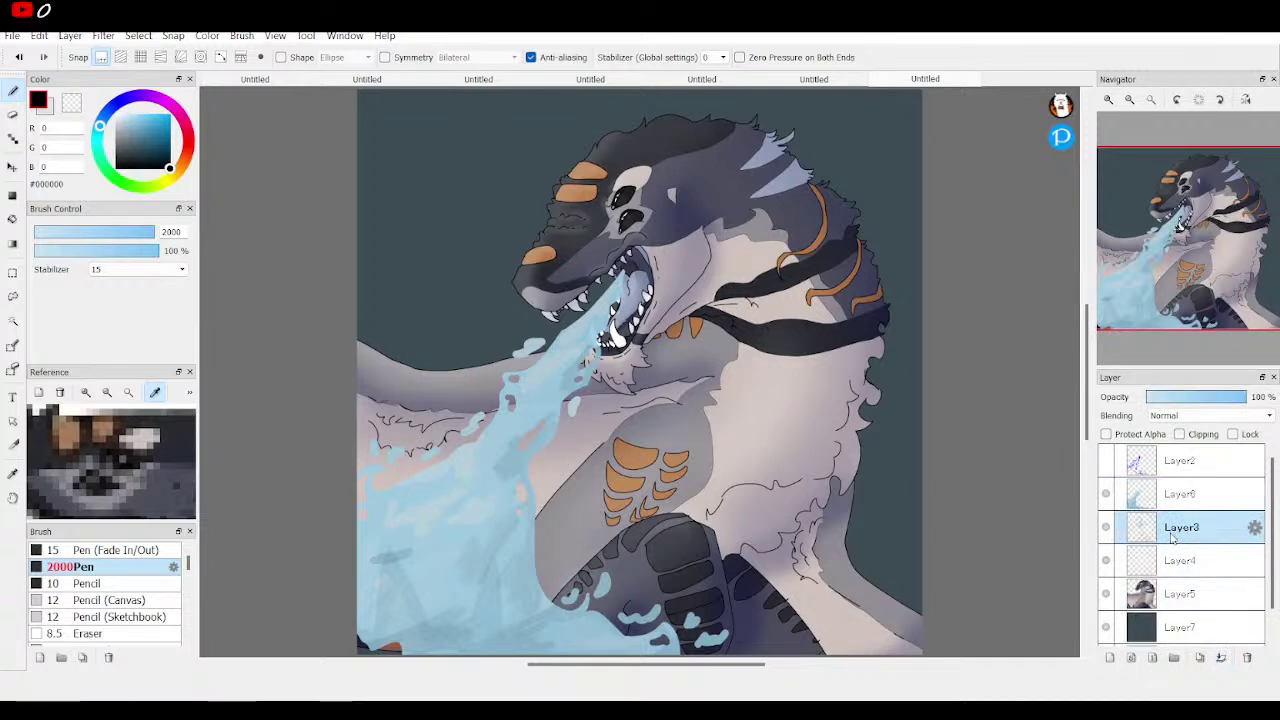
pyautogui.click(1180, 627)
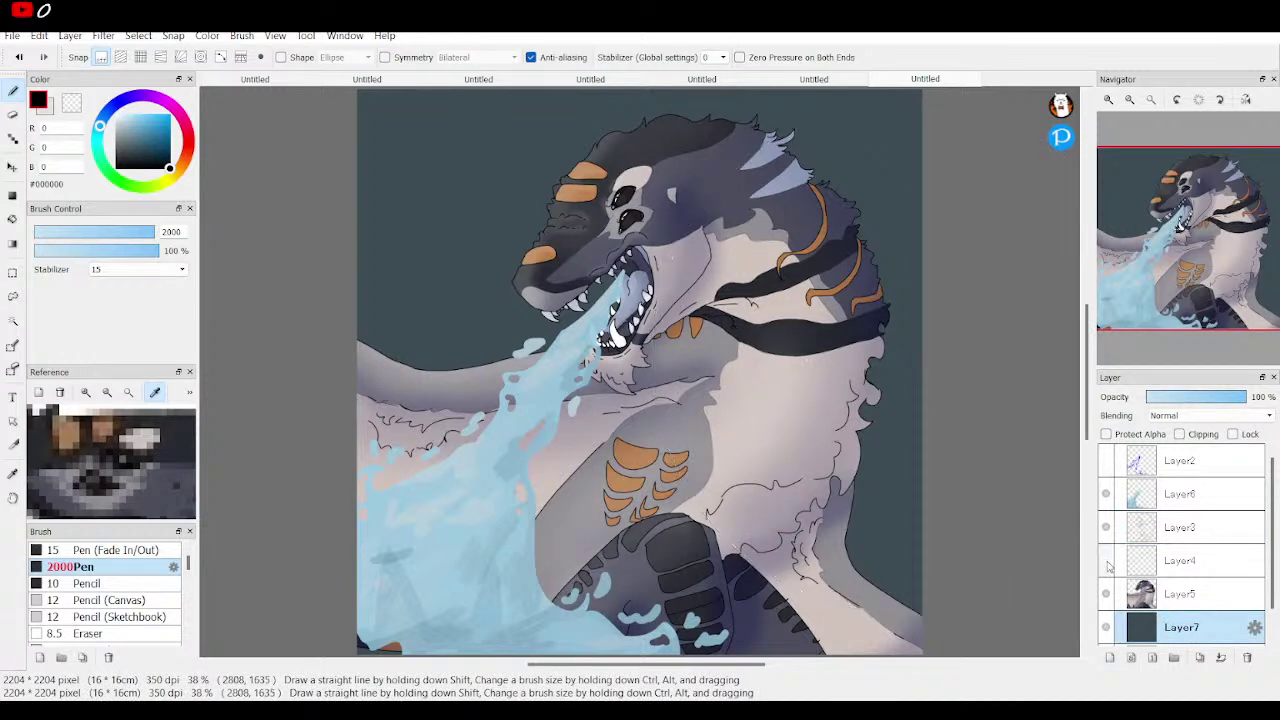
pyautogui.click(1106, 593)
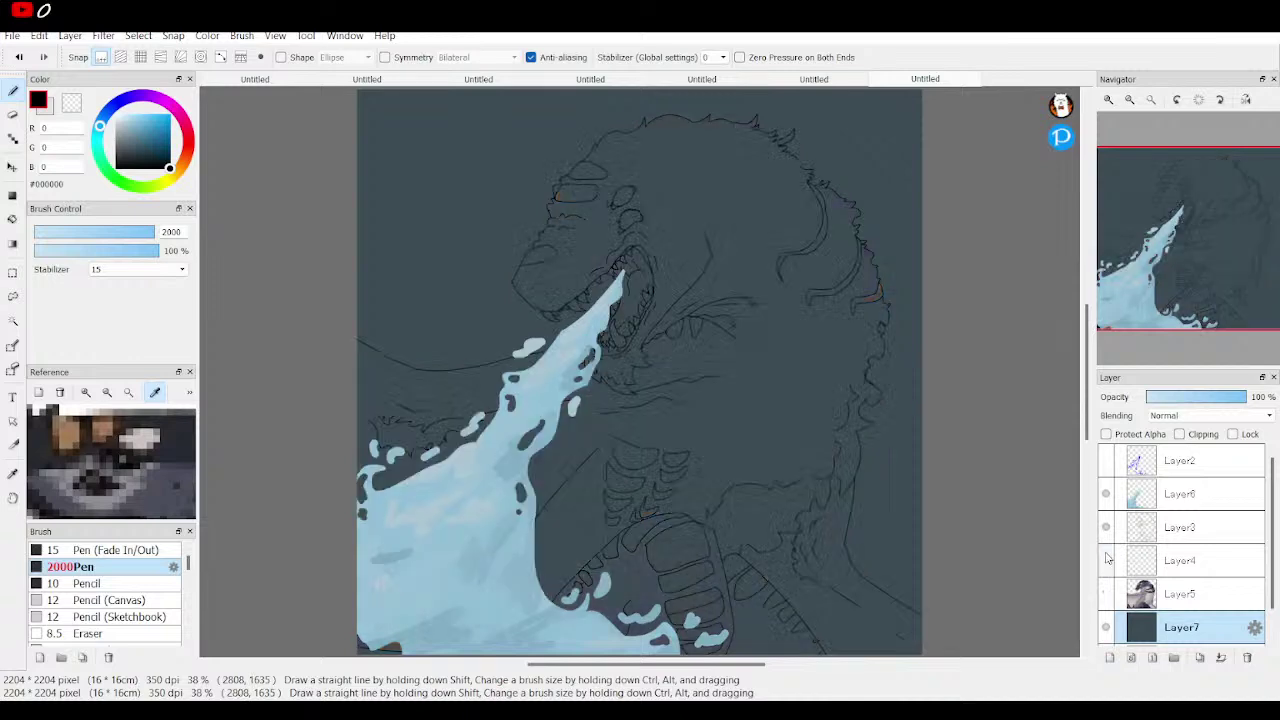
pyautogui.click(1106, 494)
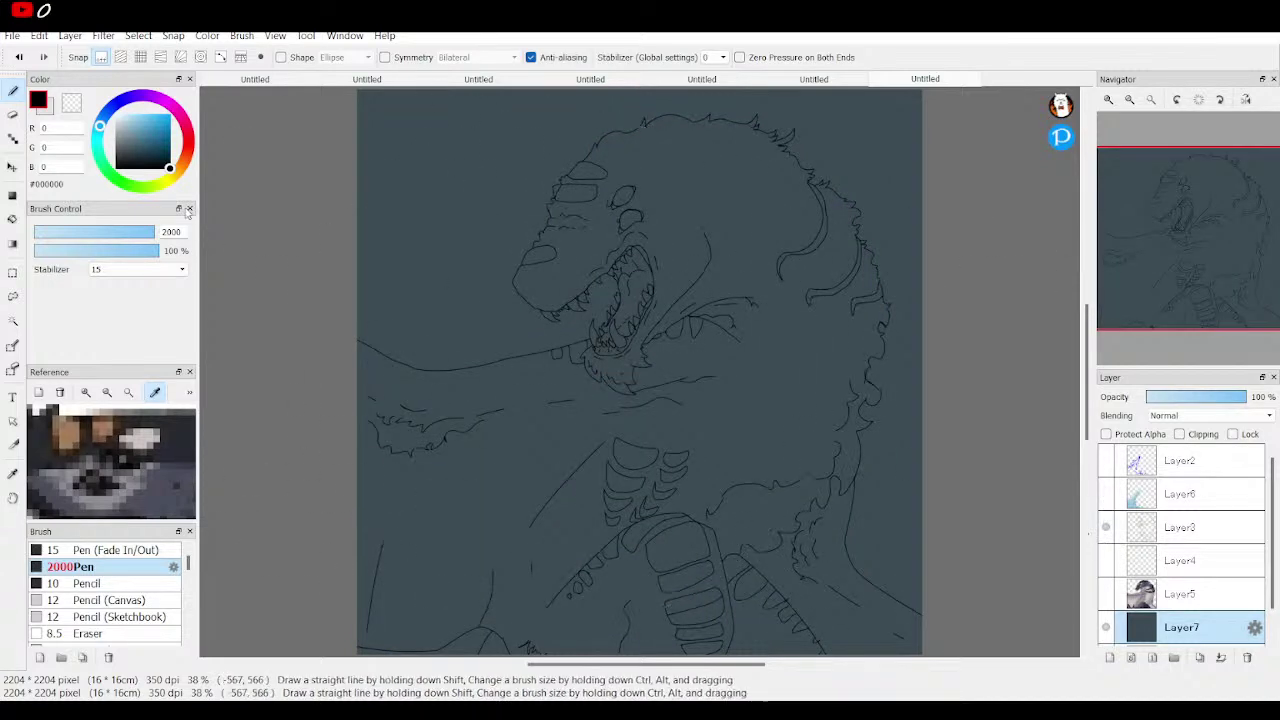
# Bucket-fill the large lower fang and the connected jaw and mouth outlines with white #FFFFFF on Layer7
pyautogui.click(127, 118)
pyautogui.moveTo(127, 118); pyautogui.dragTo(66, 92)
pyautogui.press('g')
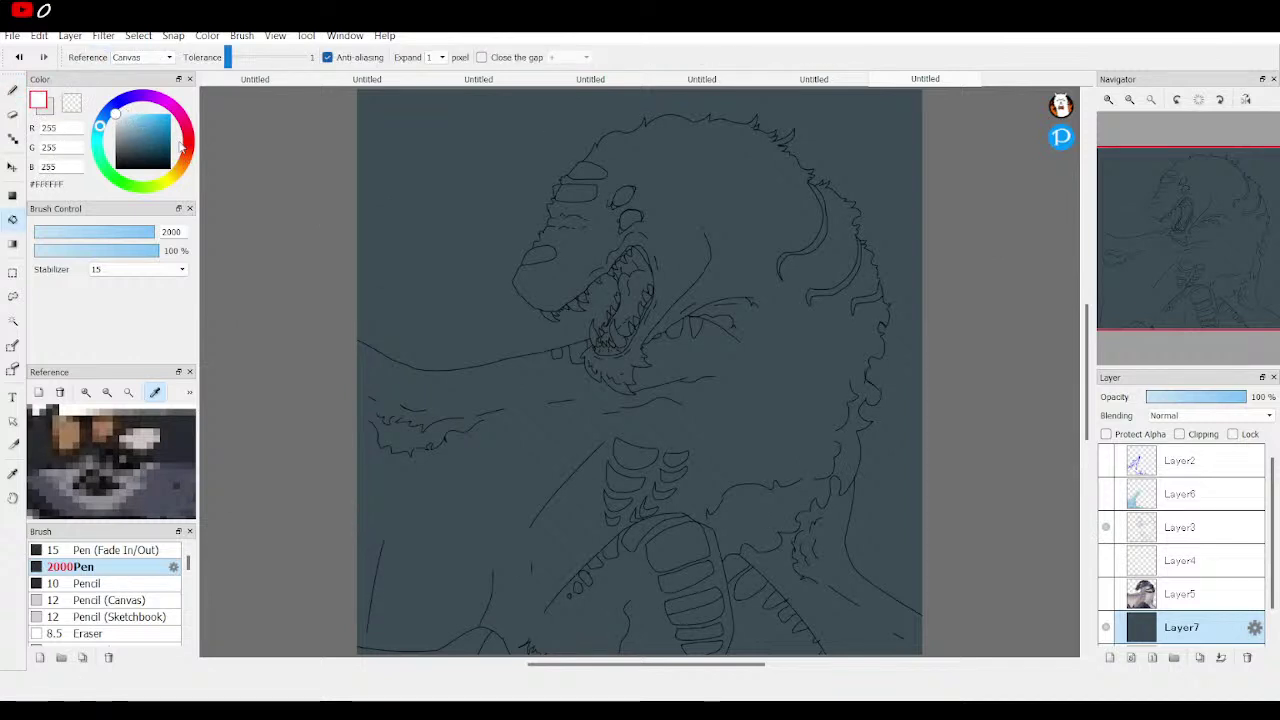
pyautogui.click(595, 333)
pyautogui.moveTo(1190, 117)
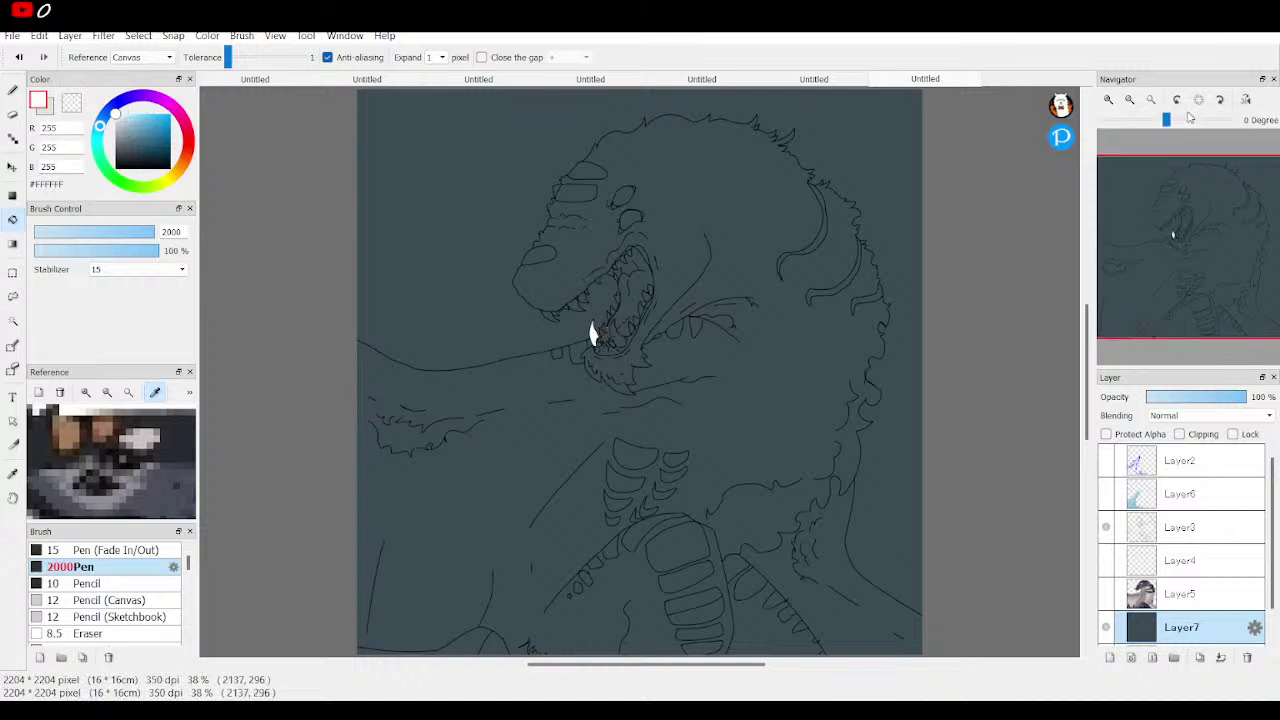
pyautogui.scroll(5, 1173, 228)
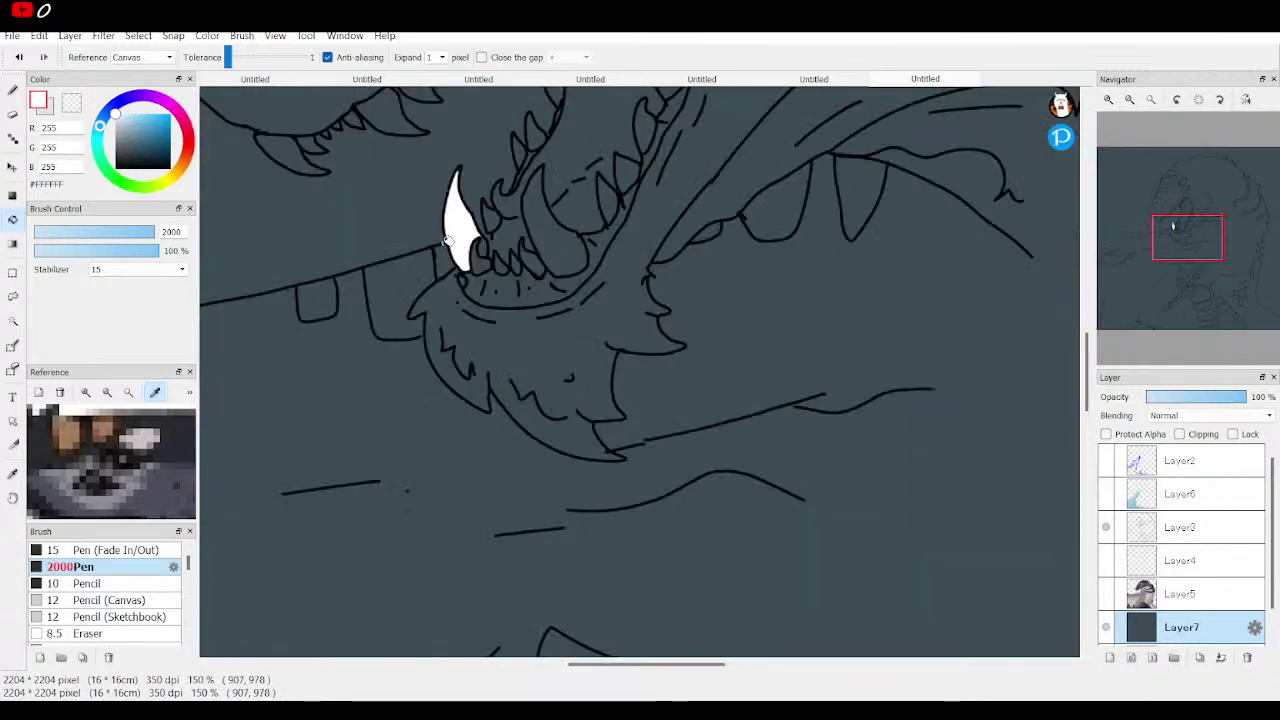
pyautogui.click(443, 239)
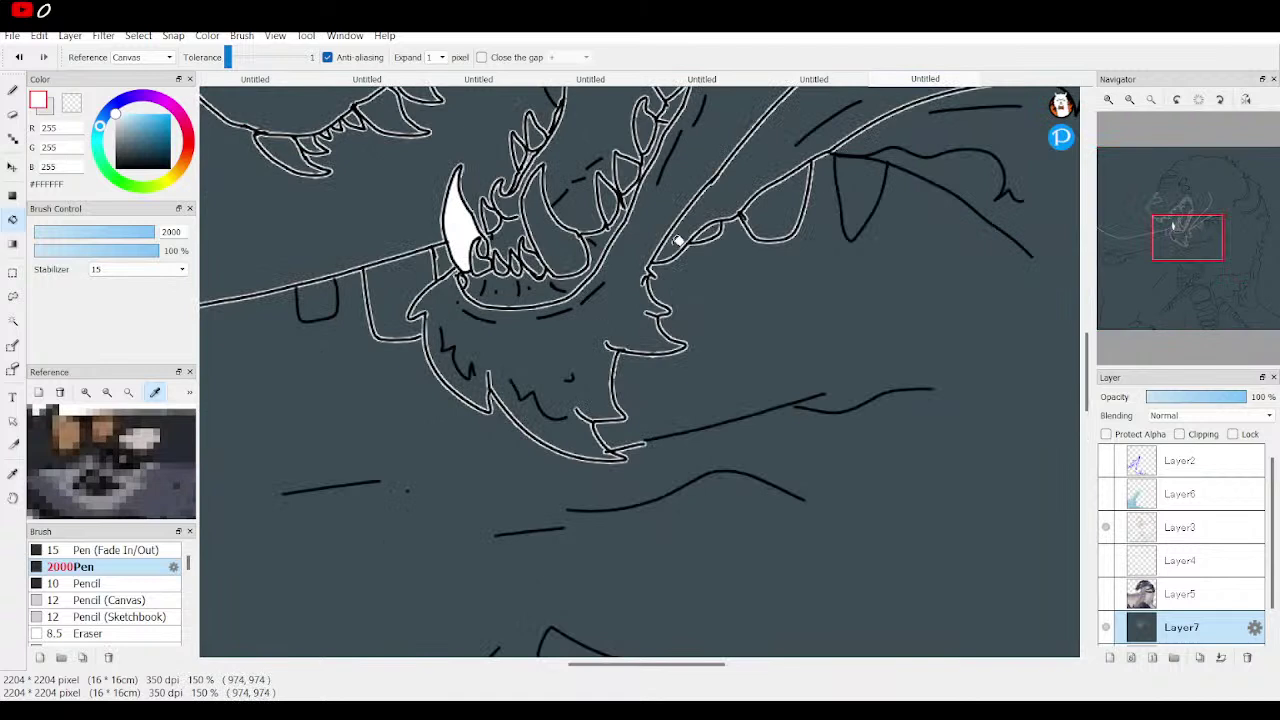
# Fill the outlines of the snout, brow plates and forehead with white on Layer7
pyautogui.click(1162, 187)
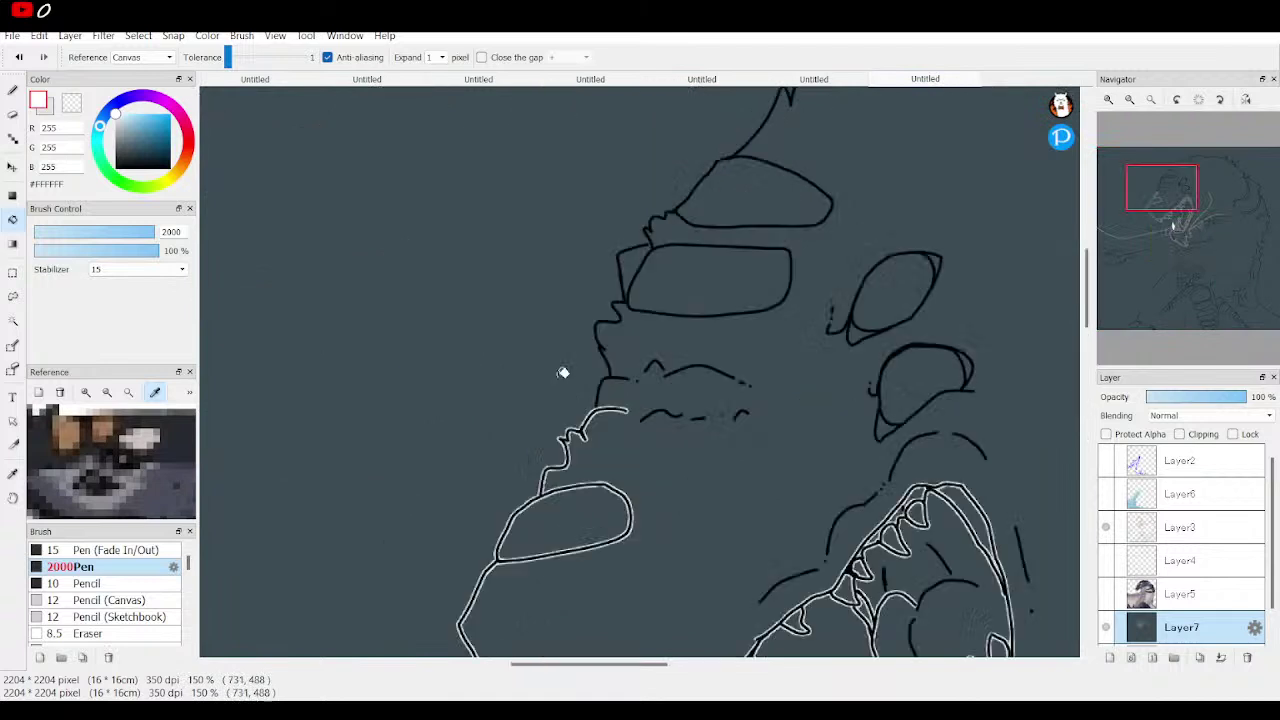
pyautogui.click(614, 373)
pyautogui.click(601, 348)
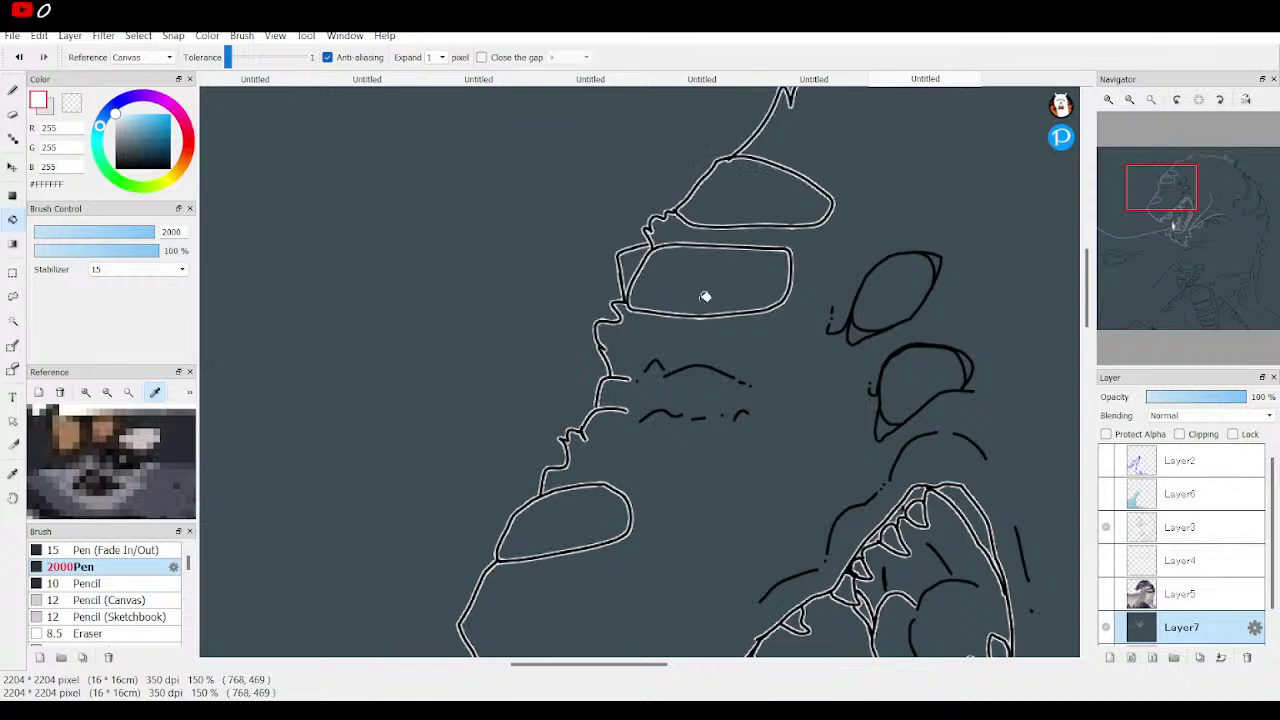
pyautogui.click(623, 166)
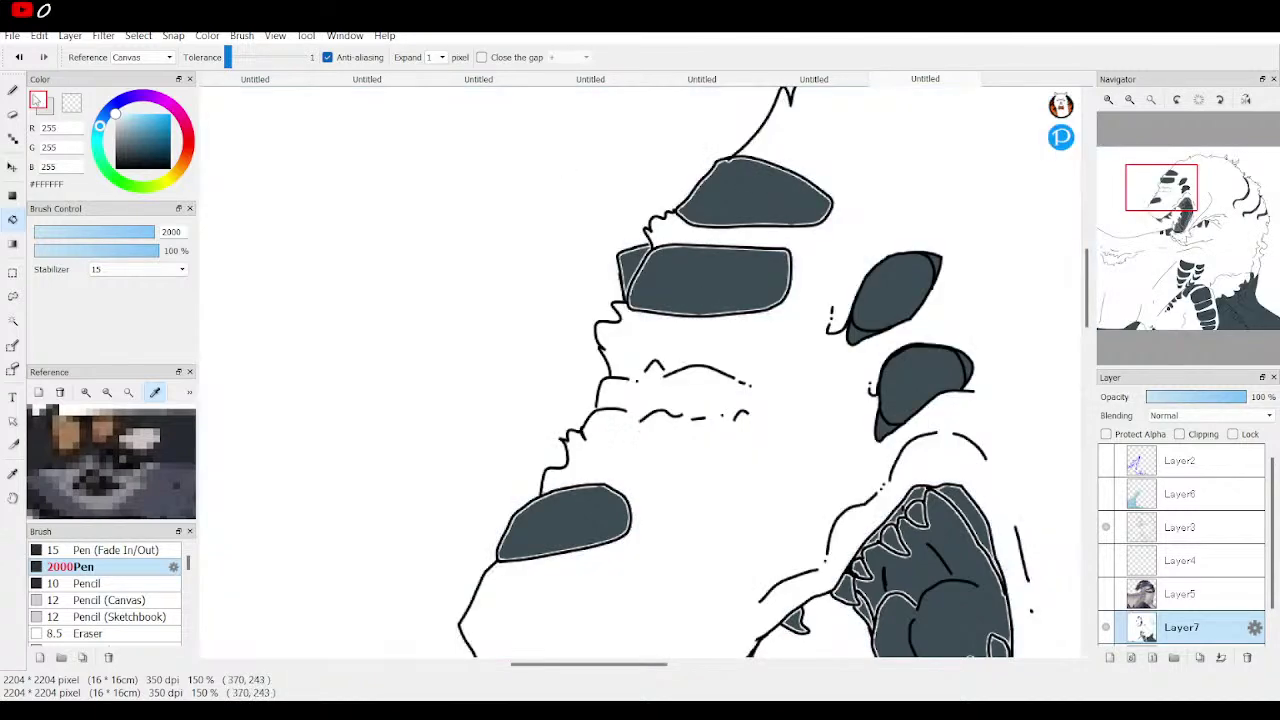
pyautogui.click(18, 57)
# Fill the outlines of the neck spikes, curved stripes and back fur with white down the creature's back
pyautogui.moveTo(1181, 214); pyautogui.dragTo(1249, 152)
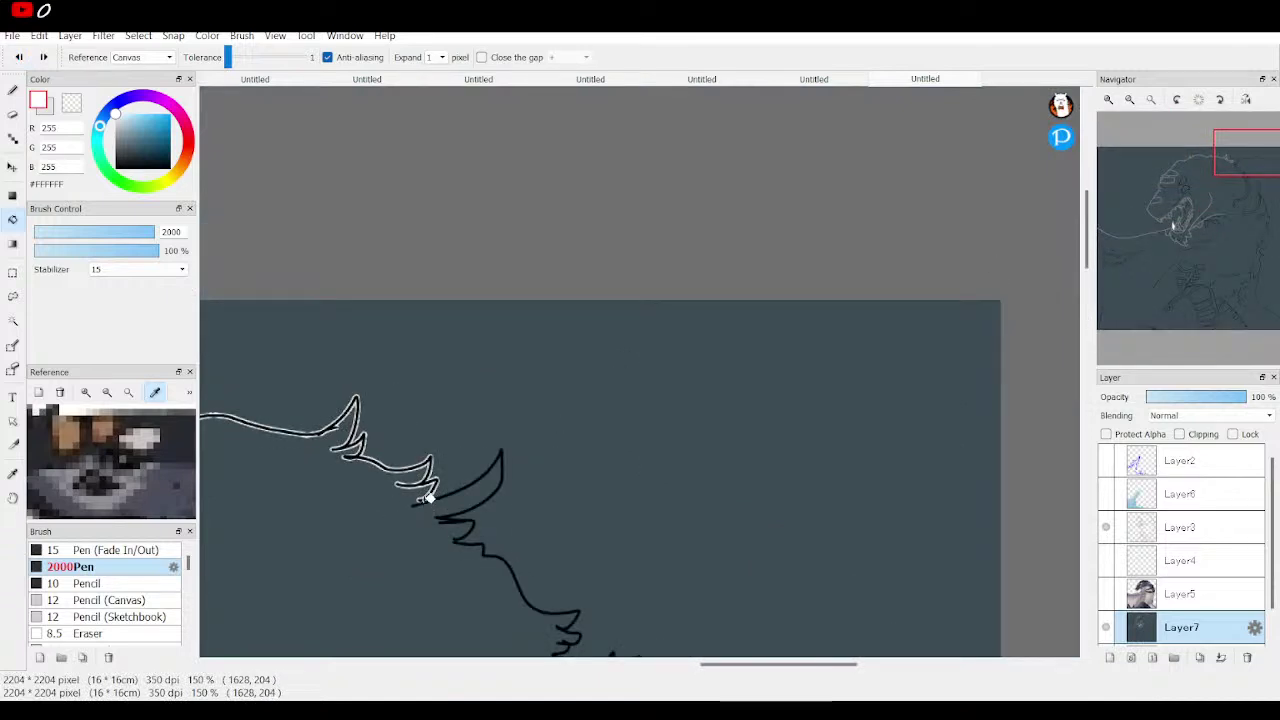
pyautogui.click(427, 498)
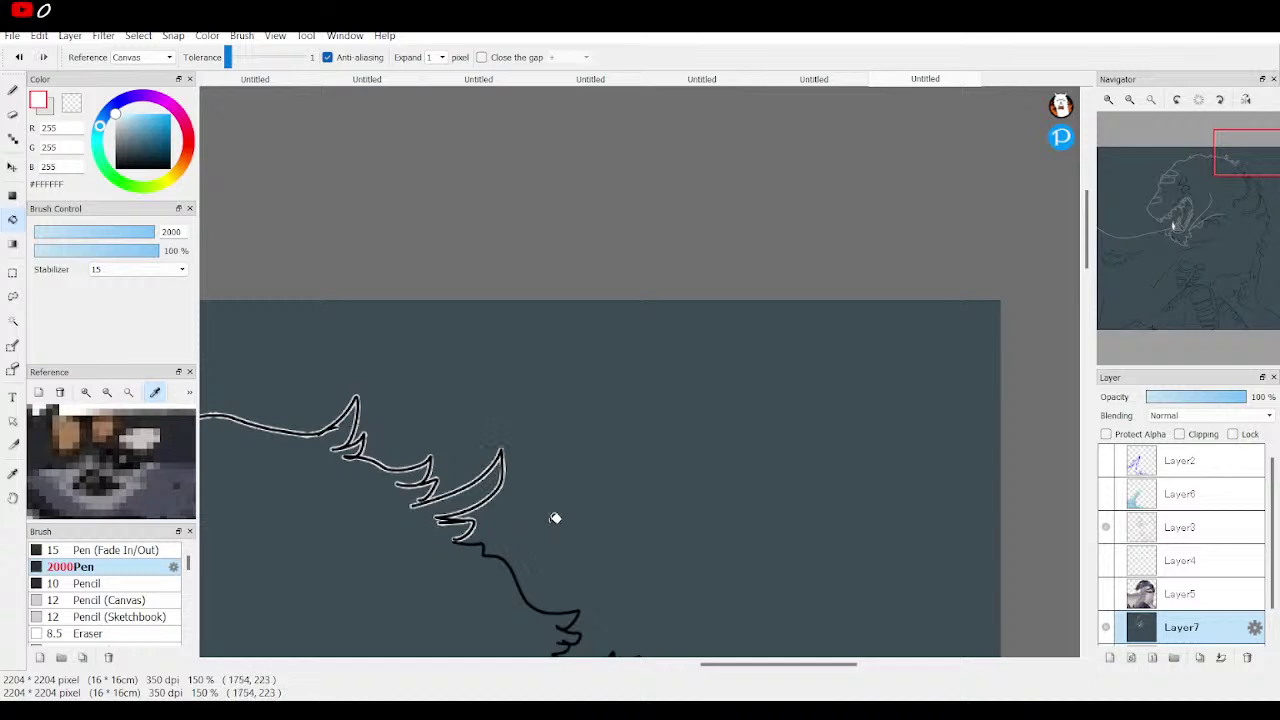
pyautogui.click(486, 541)
pyautogui.moveTo(1272, 188)
pyautogui.mouseDown()
pyautogui.moveTo(1251, 200)
pyautogui.moveTo(1257, 227)
pyautogui.moveTo(1263, 214)
pyautogui.mouseUp()
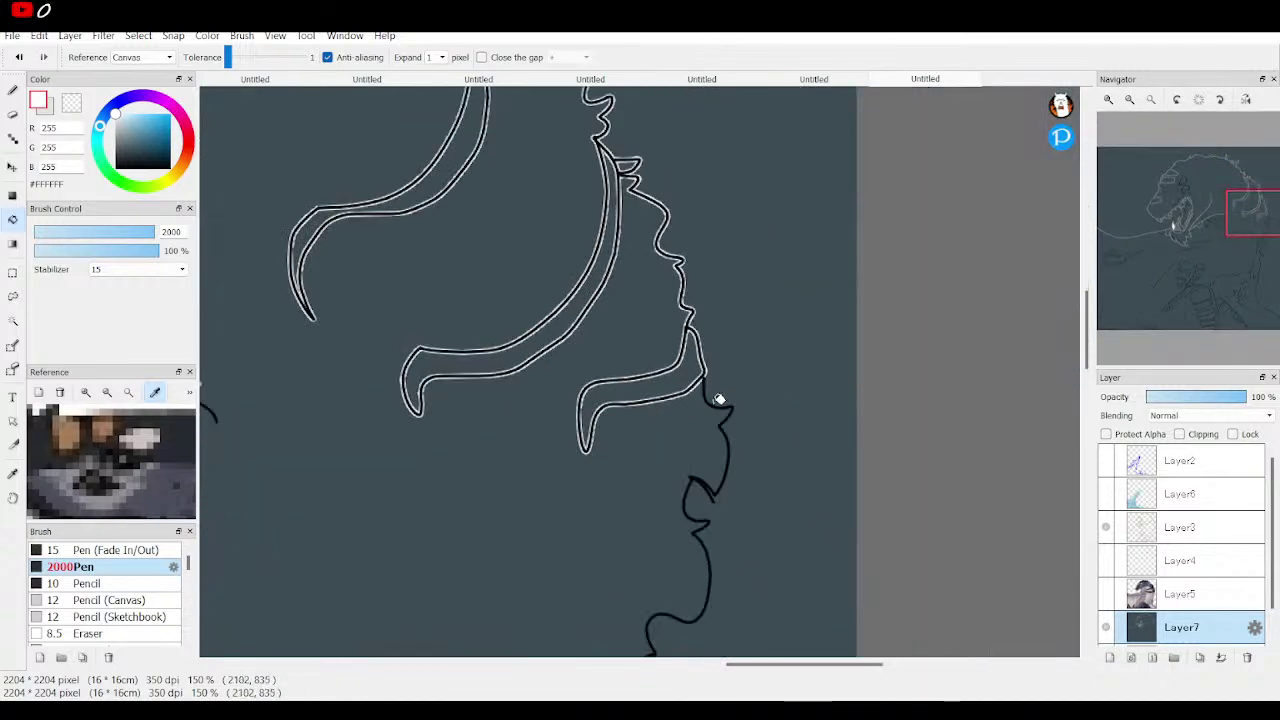
pyautogui.moveTo(1252, 214); pyautogui.dragTo(1259, 254)
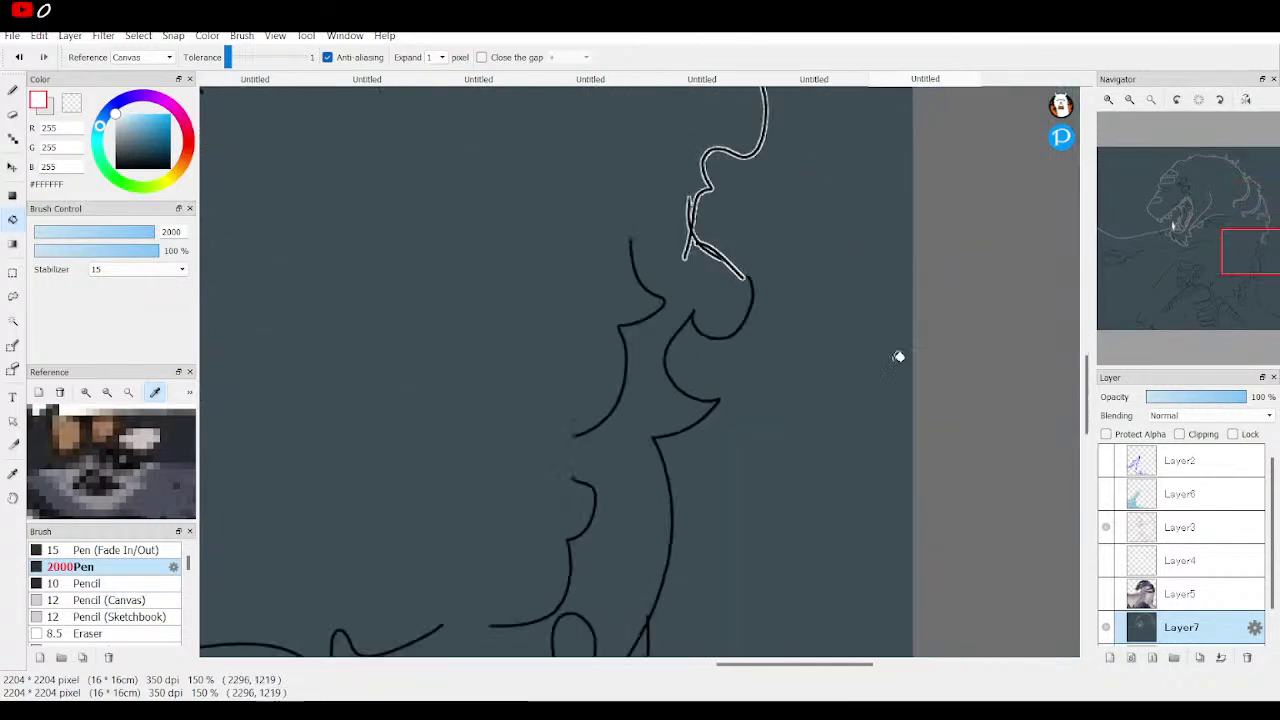
pyautogui.click(710, 333)
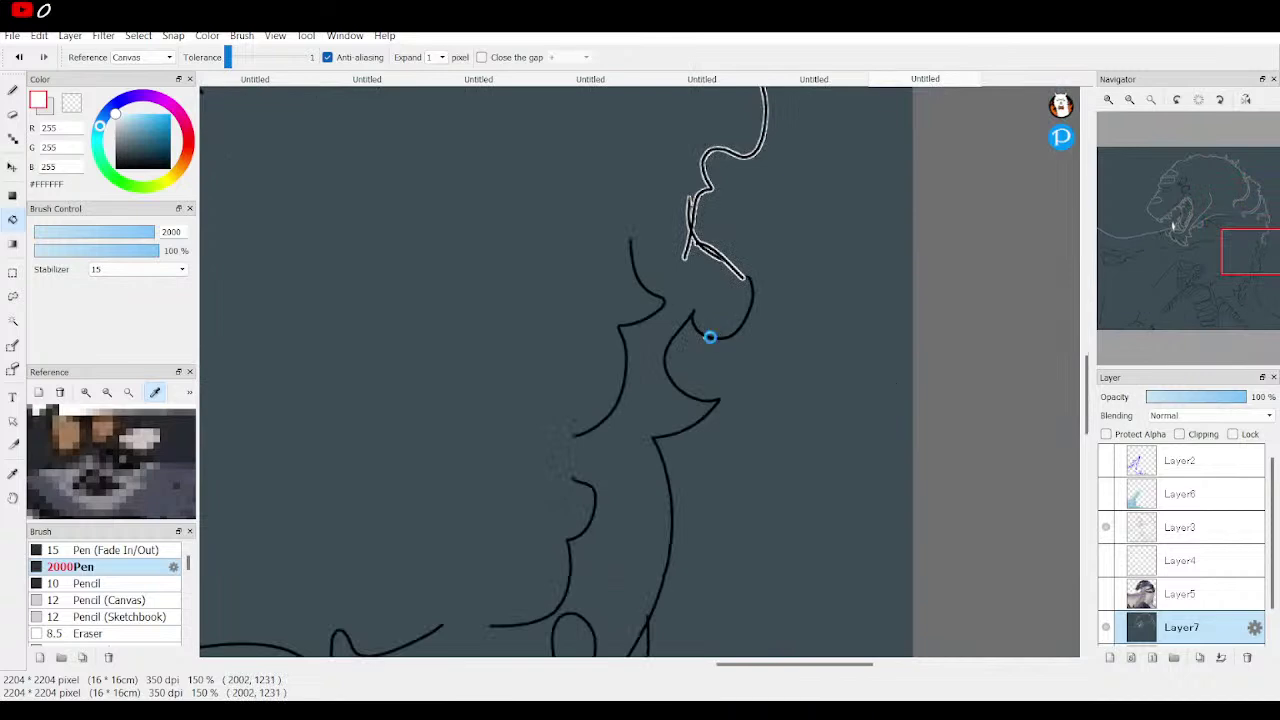
# Fill the leg and lower wing outlines with white on Layer7 and hide the line art on Layer3
pyautogui.moveTo(1272, 254)
pyautogui.mouseDown()
pyautogui.moveTo(1203, 286)
pyautogui.moveTo(1154, 334)
pyautogui.mouseUp()
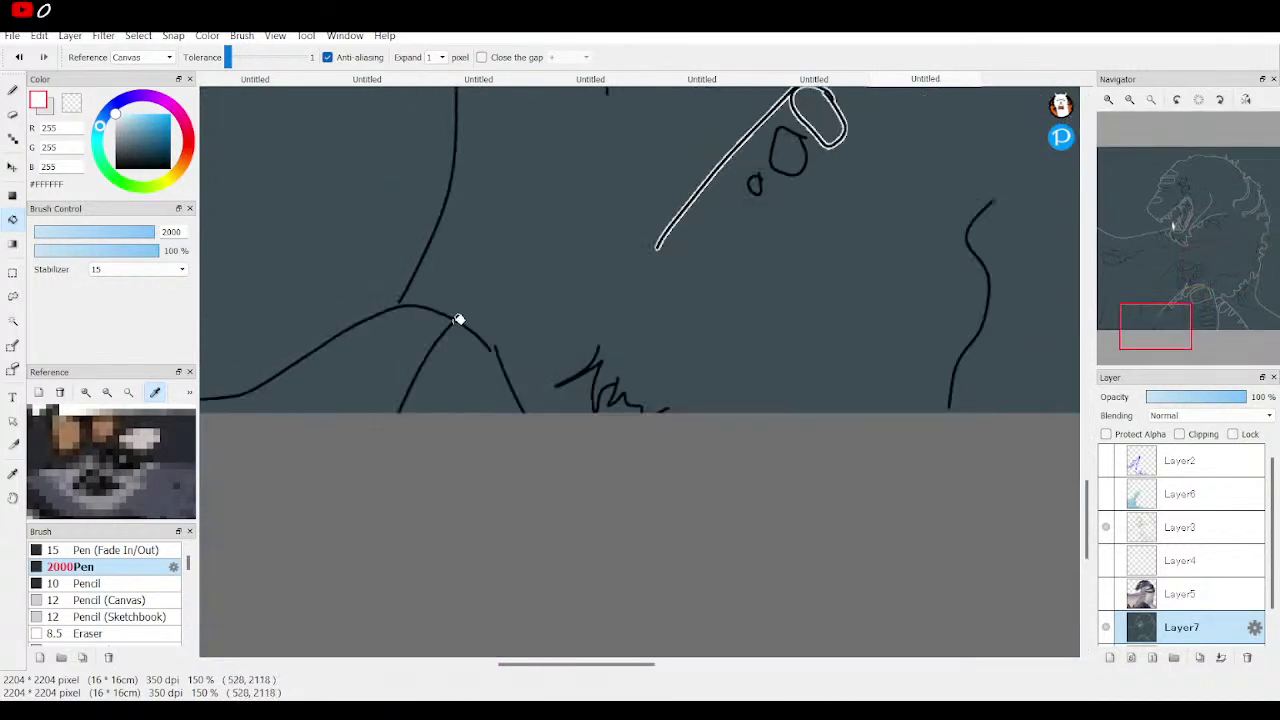
pyautogui.click(461, 315)
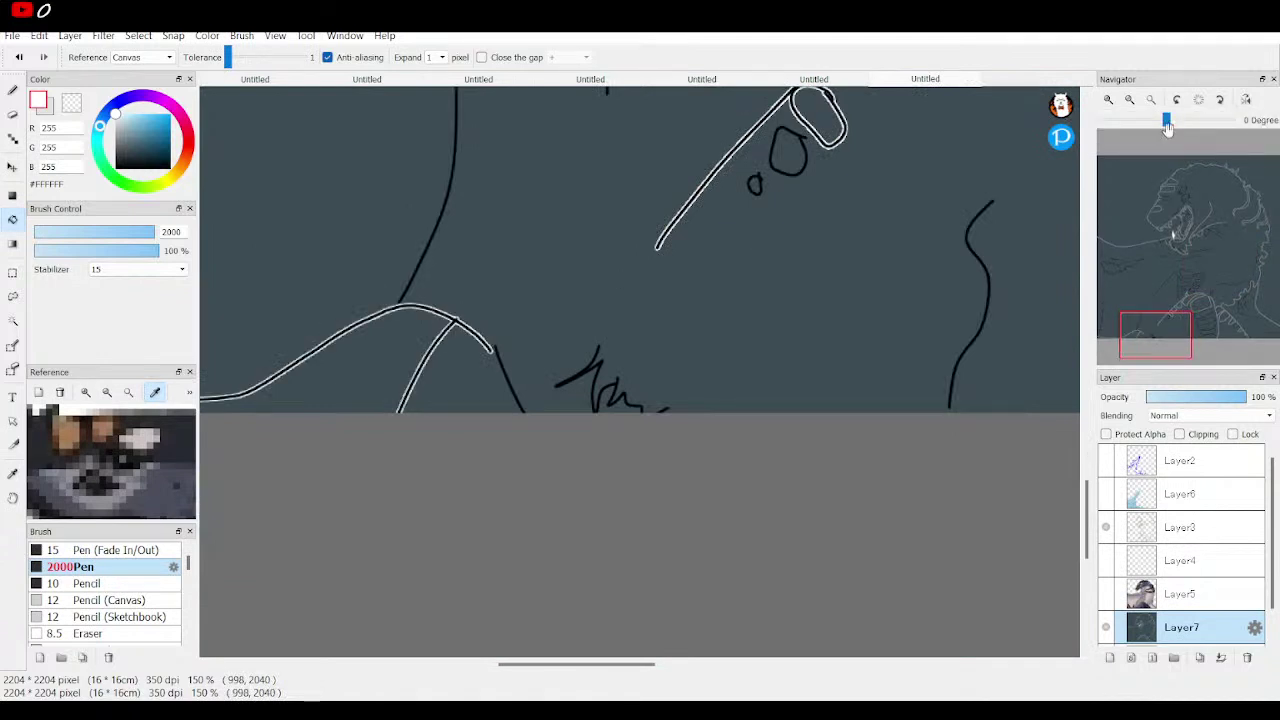
pyautogui.click(1152, 106)
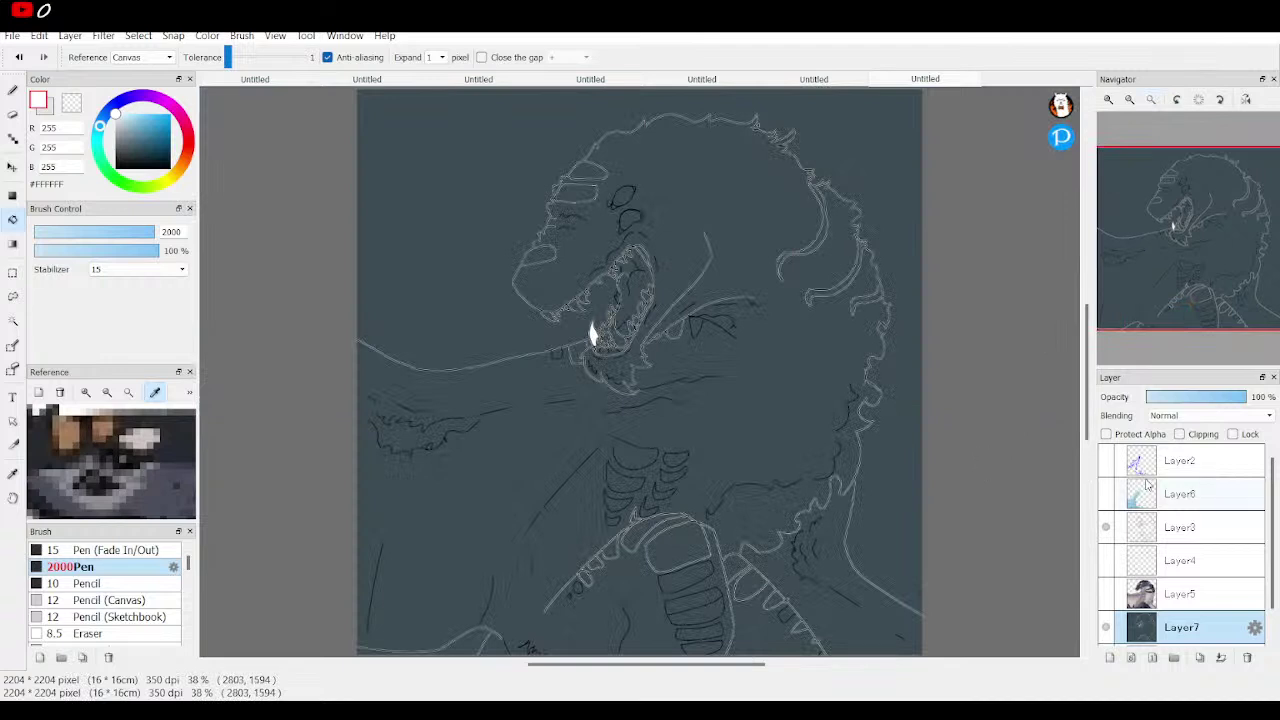
pyautogui.click(1104, 530)
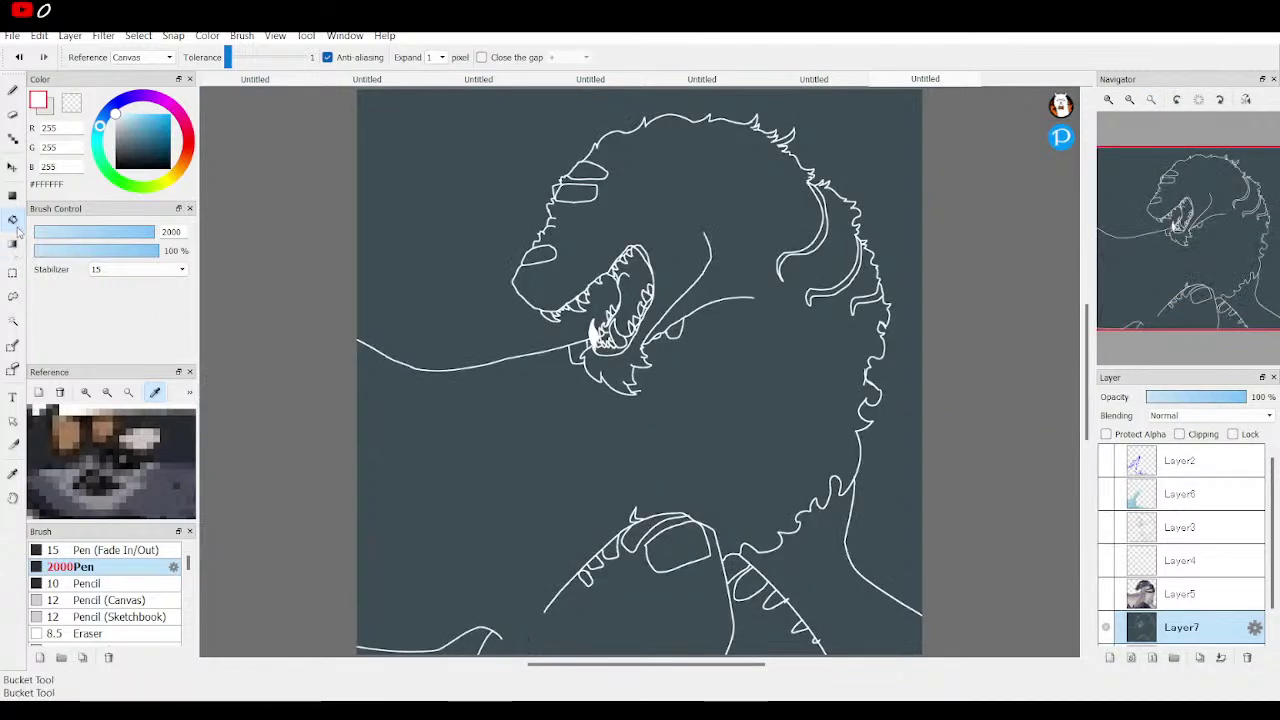
# Repeatedly bucket-fill the white outlines with a 1 pixel expansion to thicken them into a bold border around the creature
pyautogui.click(578, 231)
pyautogui.click(725, 227)
pyautogui.click(725, 227)
pyautogui.click(725, 227)
pyautogui.click(725, 227)
pyautogui.click(725, 227)
pyautogui.click(725, 227)
pyautogui.click(725, 227)
pyautogui.click(725, 227)
pyautogui.click(721, 229)
pyautogui.click(721, 229)
pyautogui.click(721, 229)
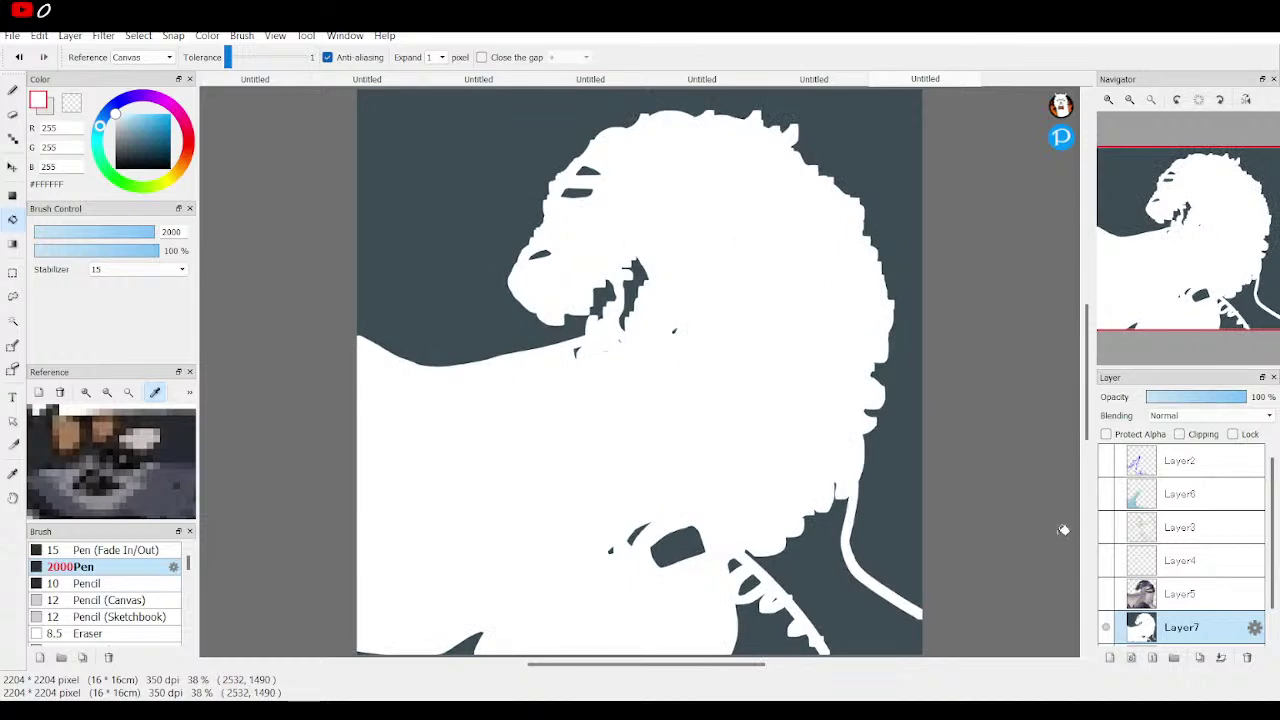
# Show the creature, line art and water again on Layer5, Layer4, Layer3 and Layer6, keeping the sketch on Layer2 hidden
pyautogui.click(1105, 593)
pyautogui.click(1104, 560)
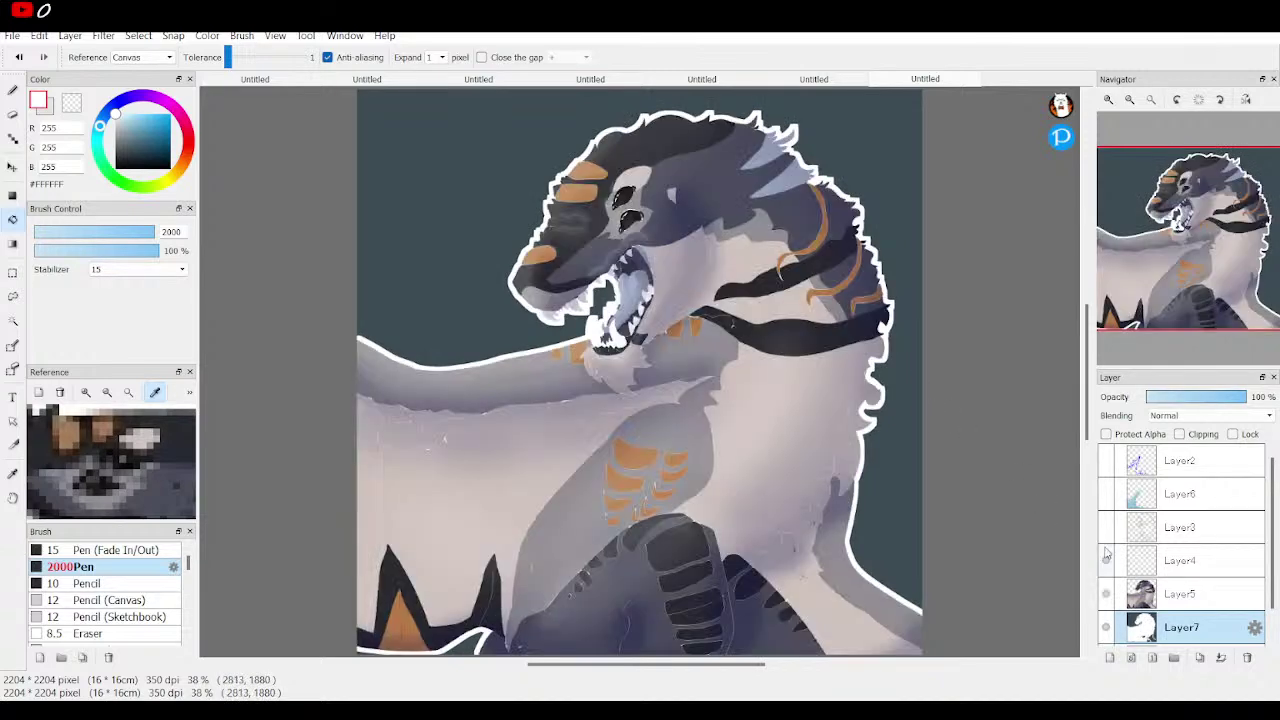
pyautogui.click(1105, 528)
pyautogui.click(1106, 494)
pyautogui.click(1106, 461)
pyautogui.click(1106, 461)
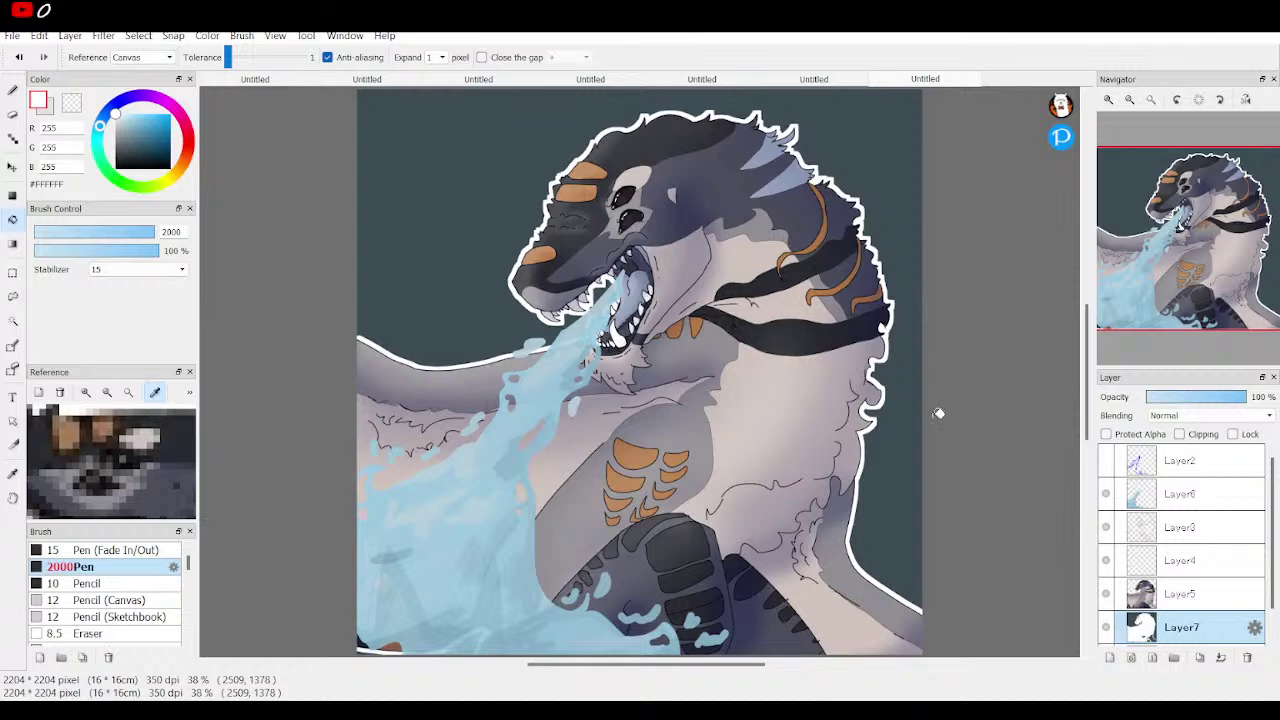
pyautogui.click(13, 90)
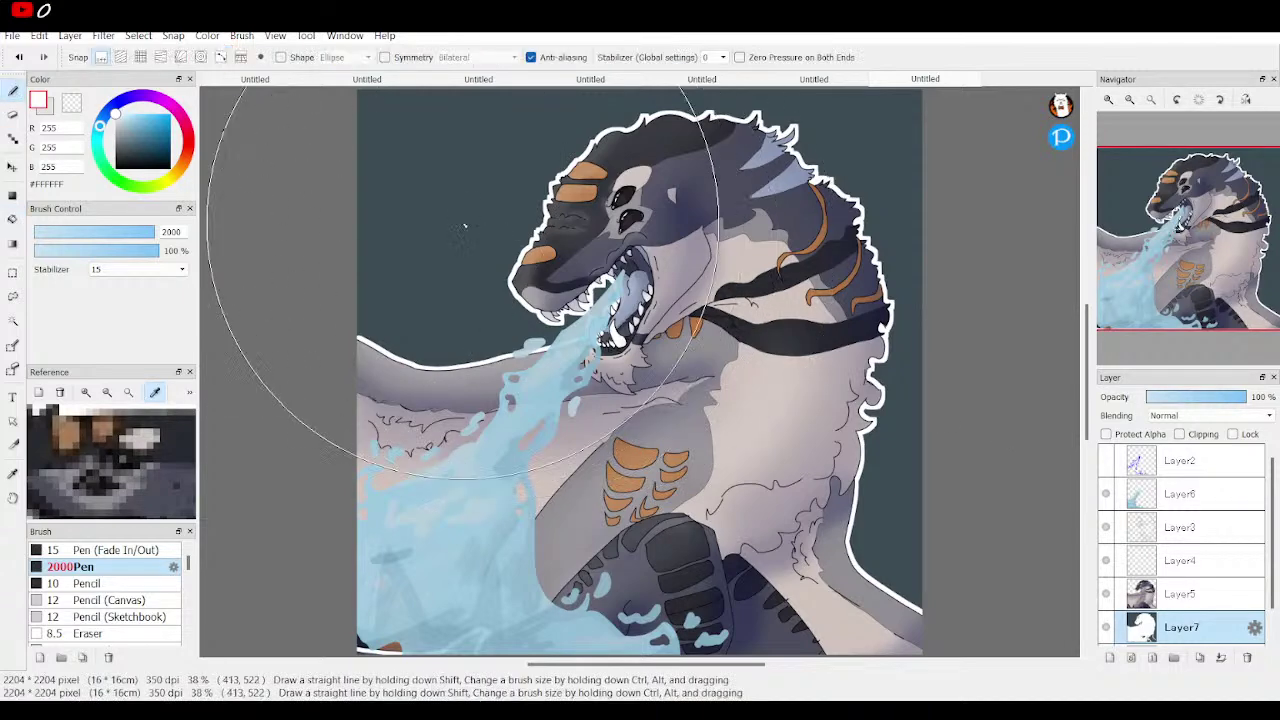
pyautogui.click(483, 231)
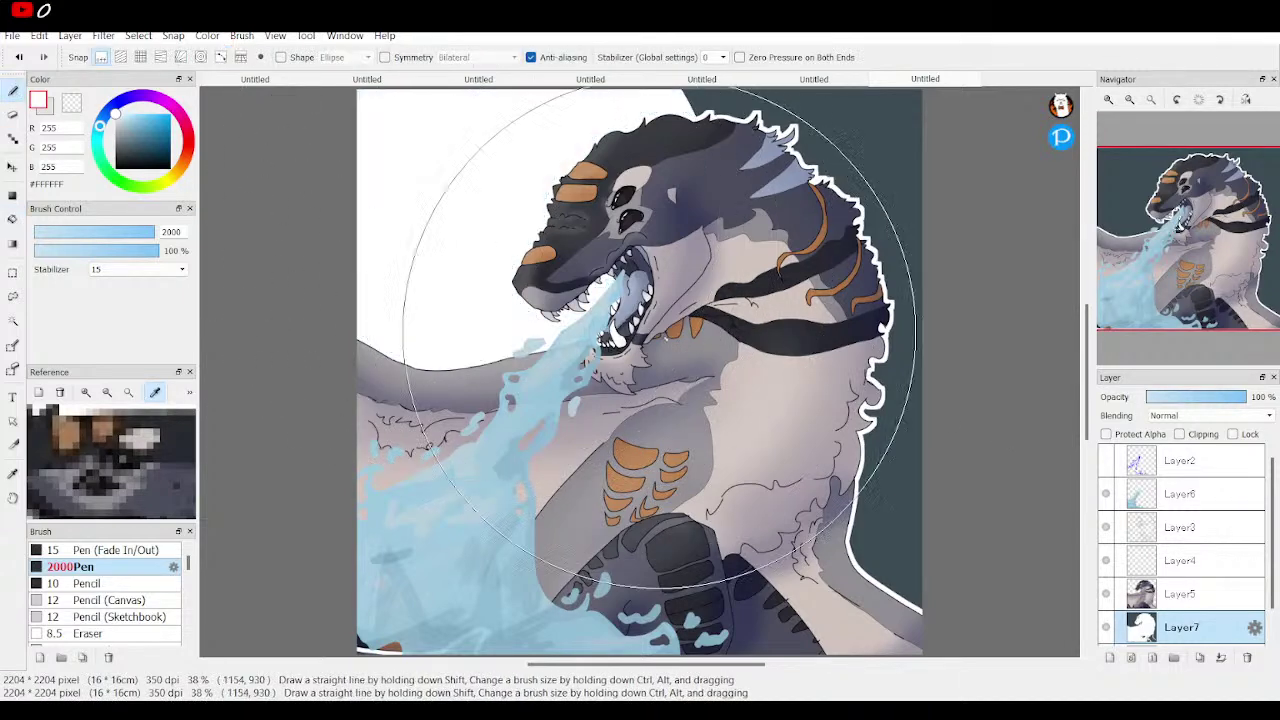
pyautogui.click(18, 57)
# Lighten the background around the creature on Layer7 with a white AirBrush at size 2000 and 12%, and hide the water on Layer6
pyautogui.scroll(-2, 100, 590)
pyautogui.click(95, 606)
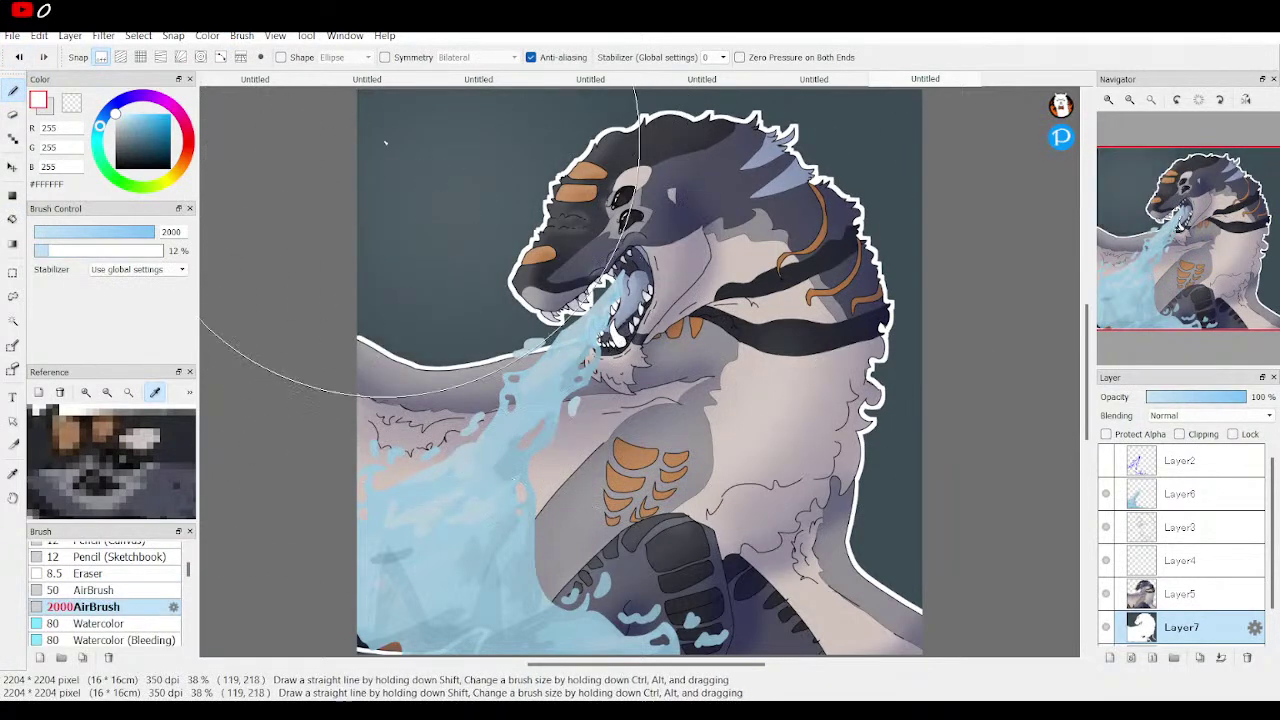
pyautogui.moveTo(368, 111); pyautogui.dragTo(445, 112)
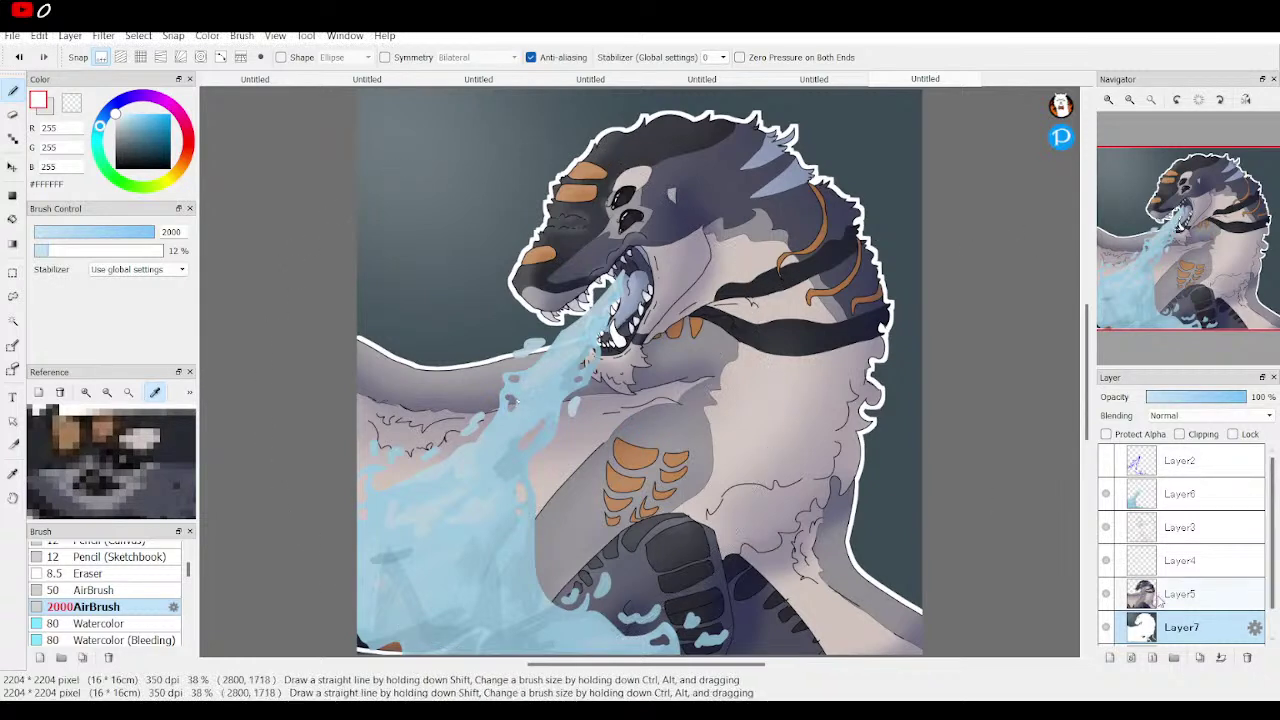
pyautogui.click(1106, 494)
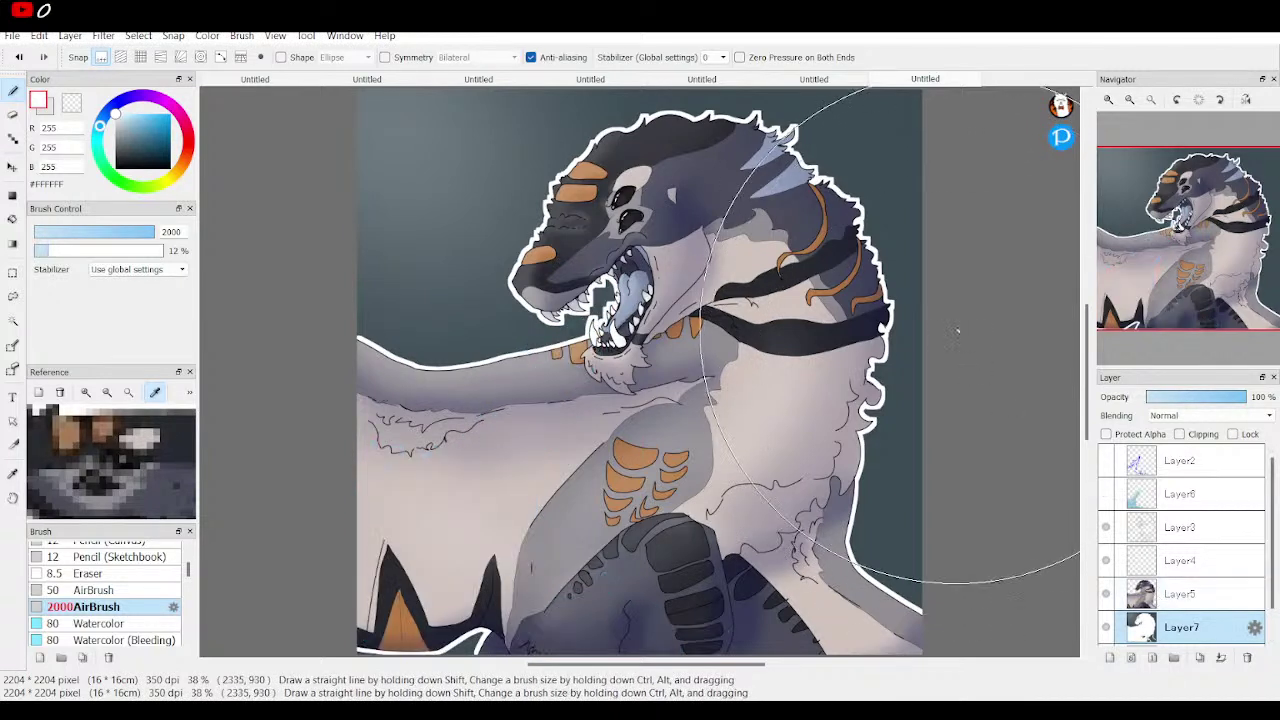